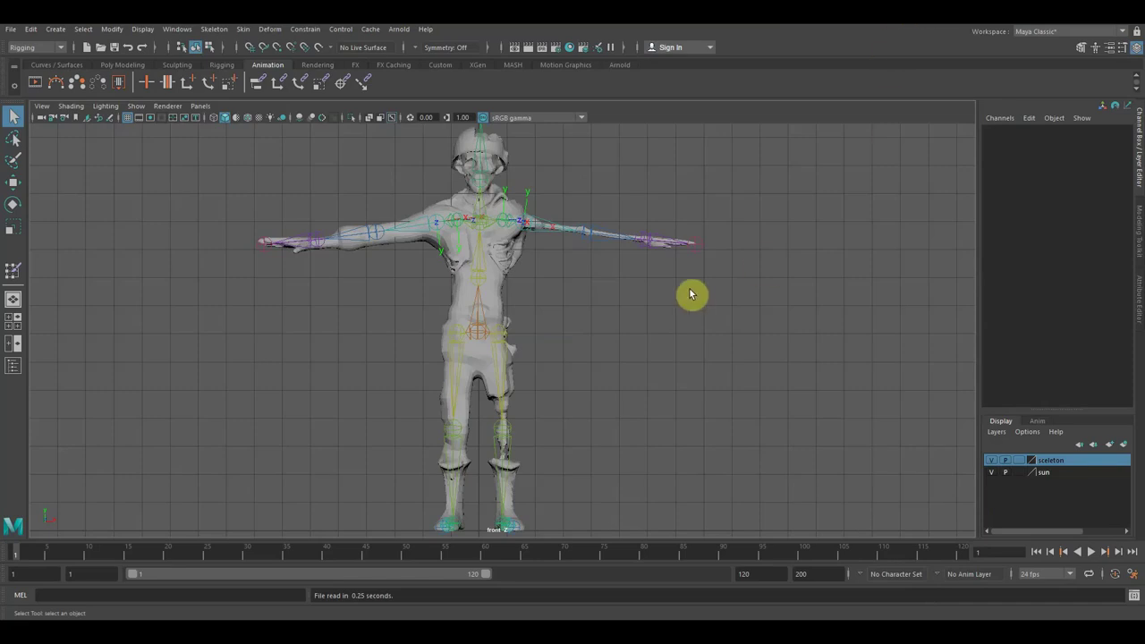
Tear off the Skeleton menu into a floating window parked at the viewport's upper right.
{"action": "scroll", "coordinate": [683, 289], "scroll_direction": "up", "scroll_amount": 2}
{"action": "scroll", "coordinate": [682, 288], "scroll_direction": "down", "scroll_amount": 3}
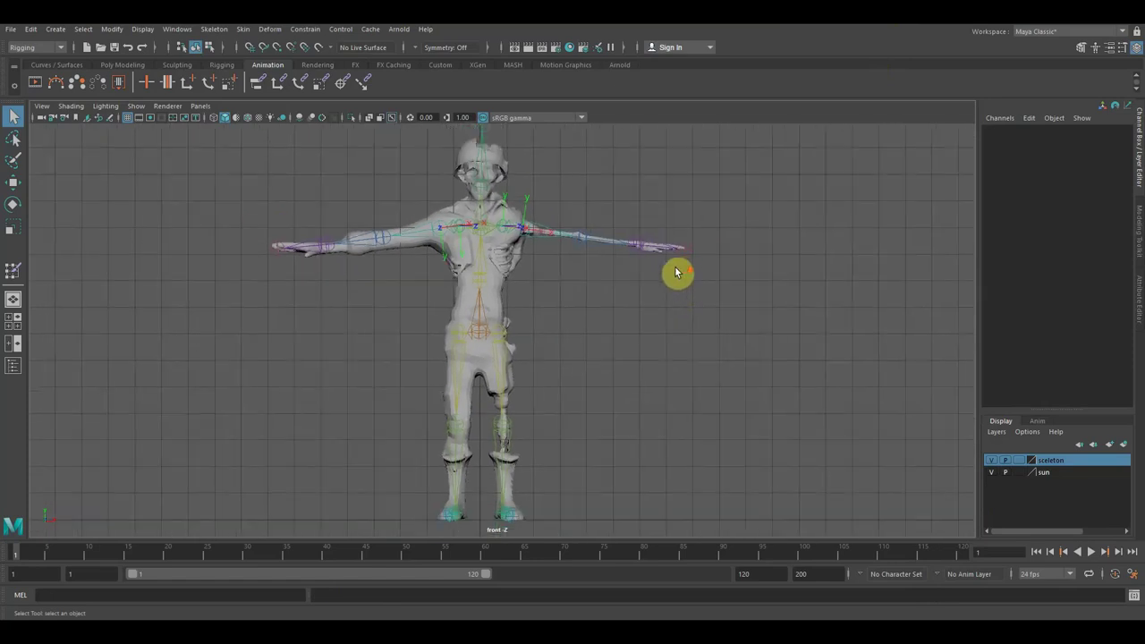
{"action": "left_click", "coordinate": [214, 29]}
{"action": "left_click", "coordinate": [232, 50]}
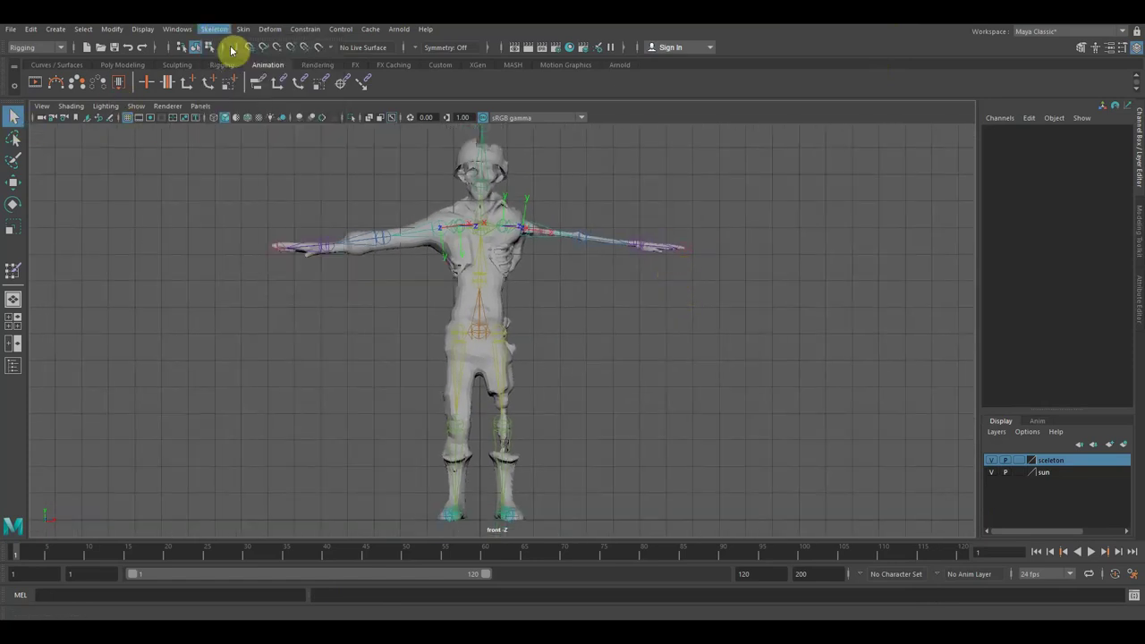
{"action": "left_click", "coordinate": [220, 32]}
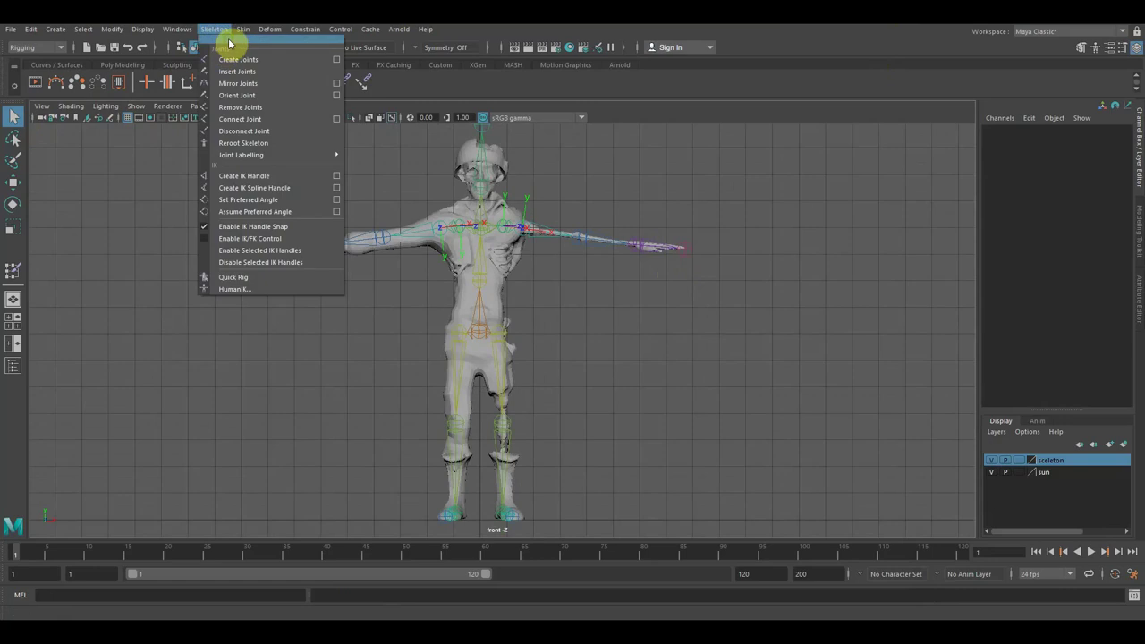
{"action": "left_click", "coordinate": [228, 52]}
{"action": "mouse_move", "coordinate": [922, 154]}
{"action": "left_mouse_down"}
{"action": "mouse_move", "coordinate": [963, 141]}
{"action": "mouse_move", "coordinate": [961, 122]}
{"action": "left_mouse_up"}
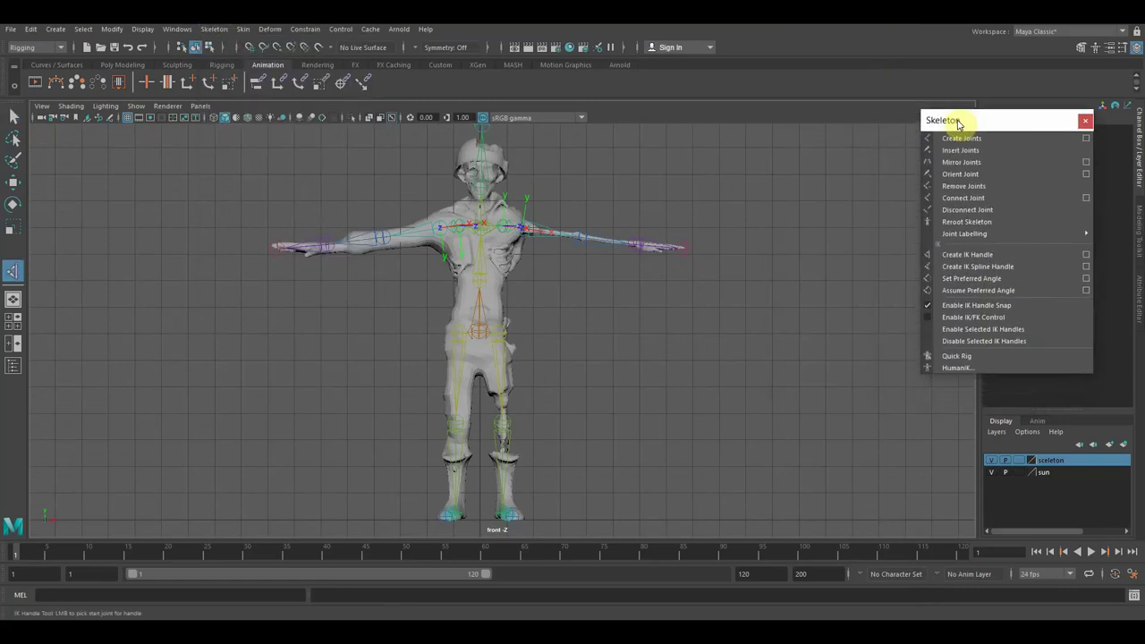
{"action": "scroll", "coordinate": [698, 215], "scroll_direction": "up", "scroll_amount": 1}
{"action": "scroll", "coordinate": [698, 225], "scroll_direction": "up", "scroll_amount": 1}
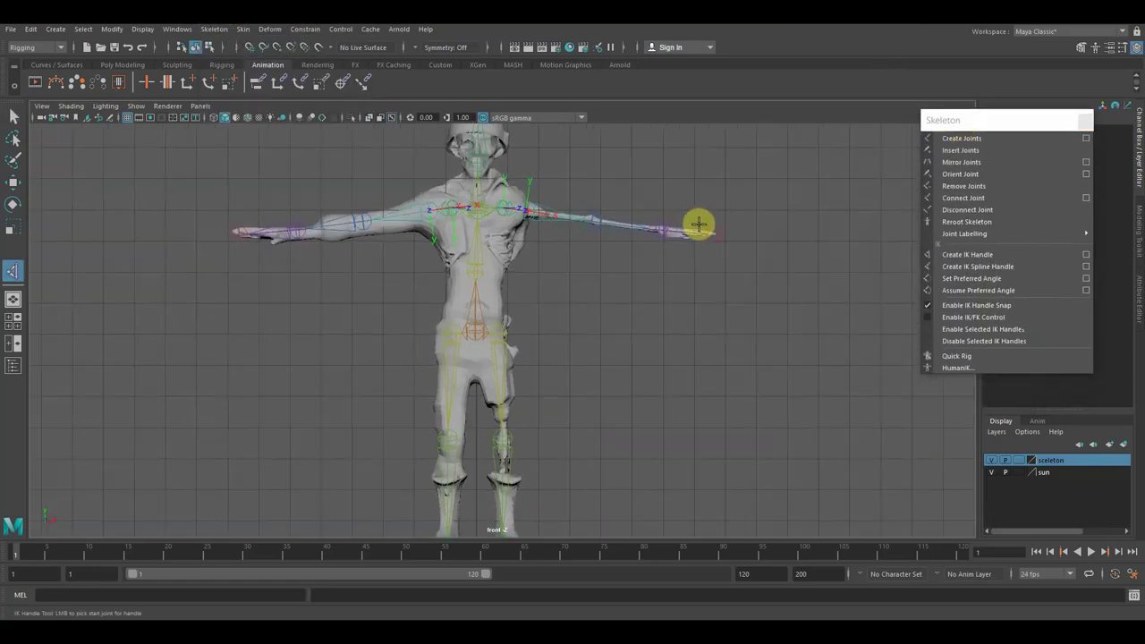
Create shoulder-to-wrist IK handles on both arms.
{"action": "left_click", "coordinate": [966, 257]}
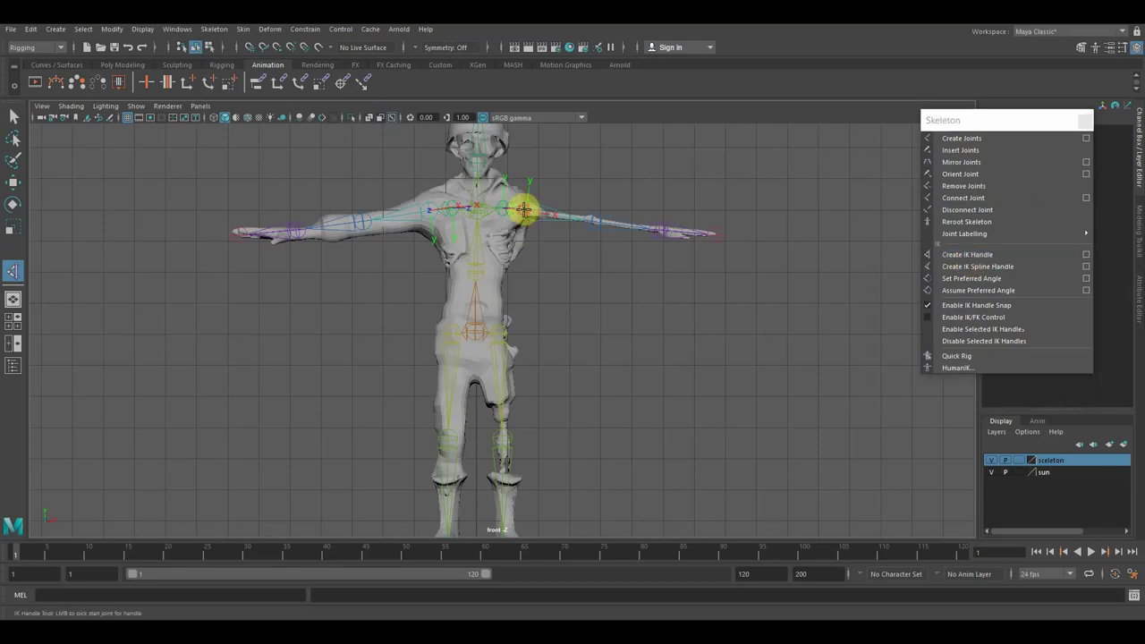
{"action": "left_click", "coordinate": [525, 211]}
{"action": "left_click", "coordinate": [656, 225]}
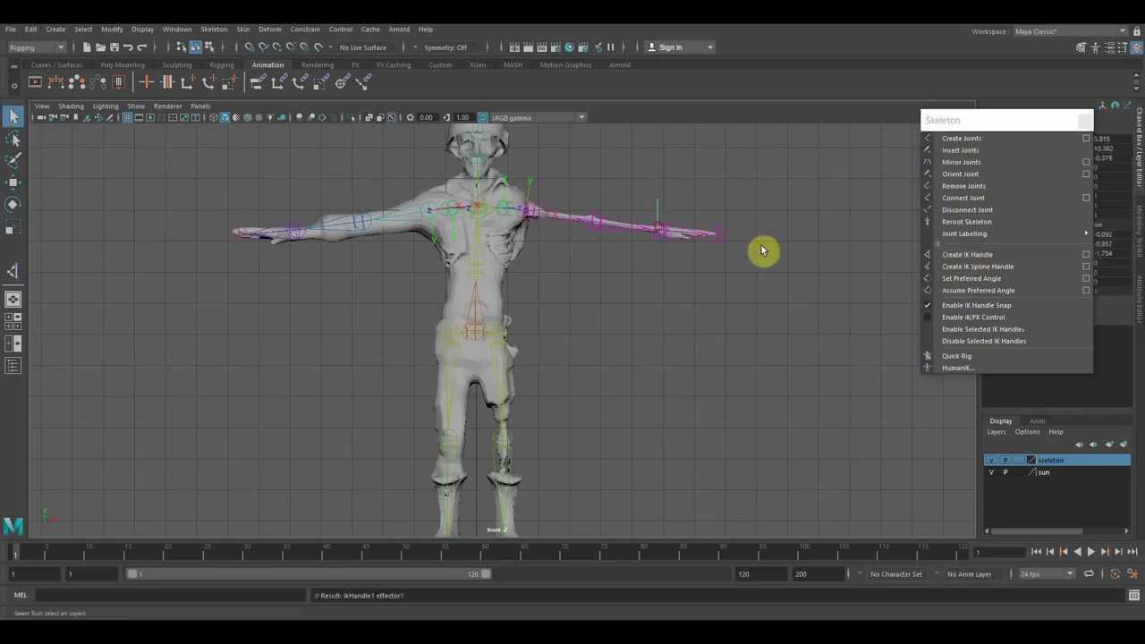
{"action": "left_click", "coordinate": [966, 255]}
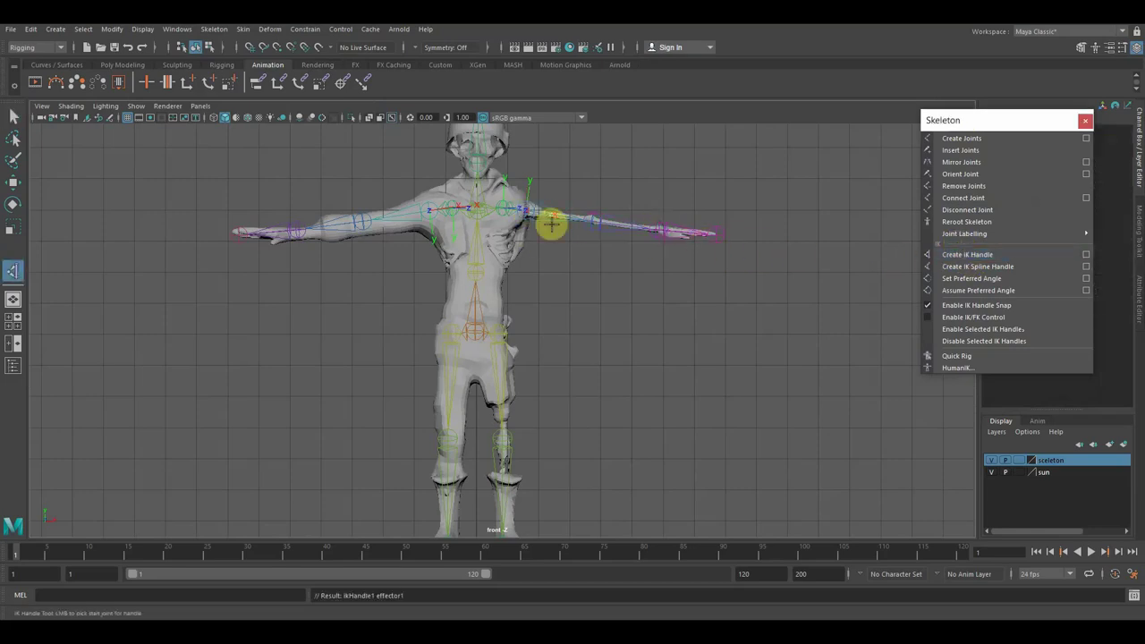
{"action": "left_click", "coordinate": [427, 210]}
{"action": "left_click", "coordinate": [295, 229]}
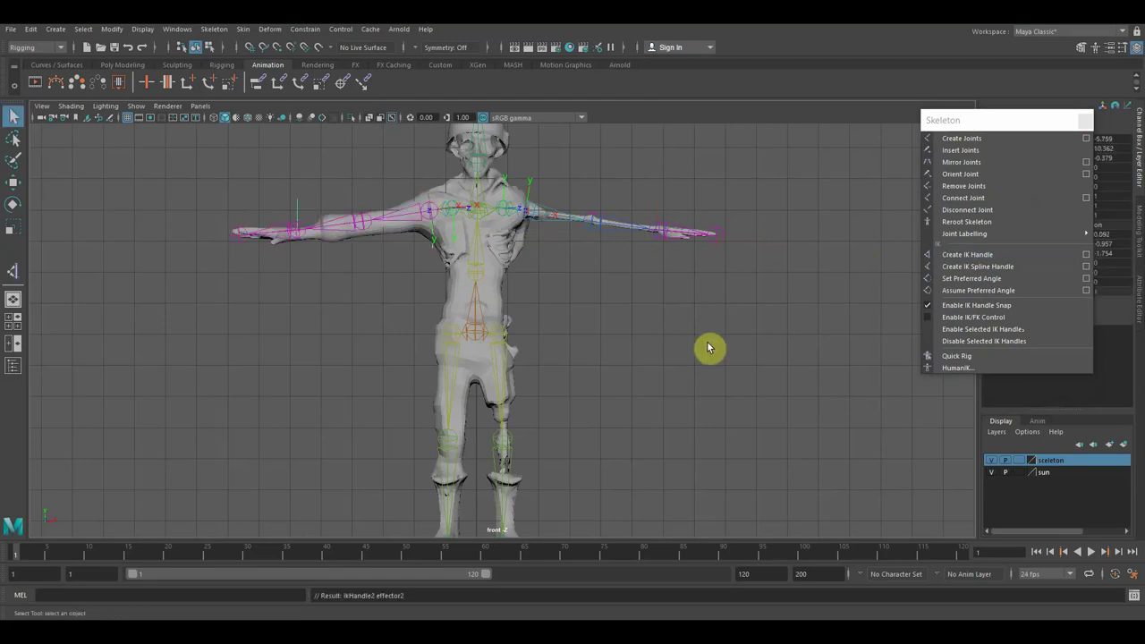
Create hip-to-ankle IK handles on both legs and select the whole skeleton.
{"action": "middle_click_drag", "start_coordinate": [665, 386], "coordinate": [670, 296], "text": "alt"}
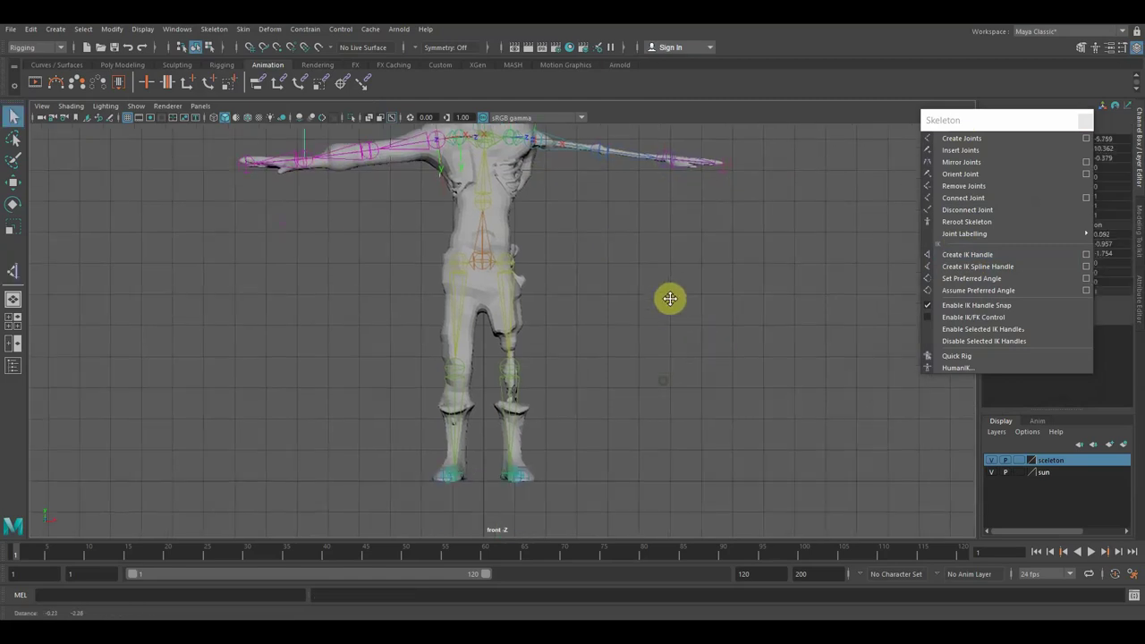
{"action": "left_click", "coordinate": [975, 255]}
{"action": "left_click", "coordinate": [507, 250]}
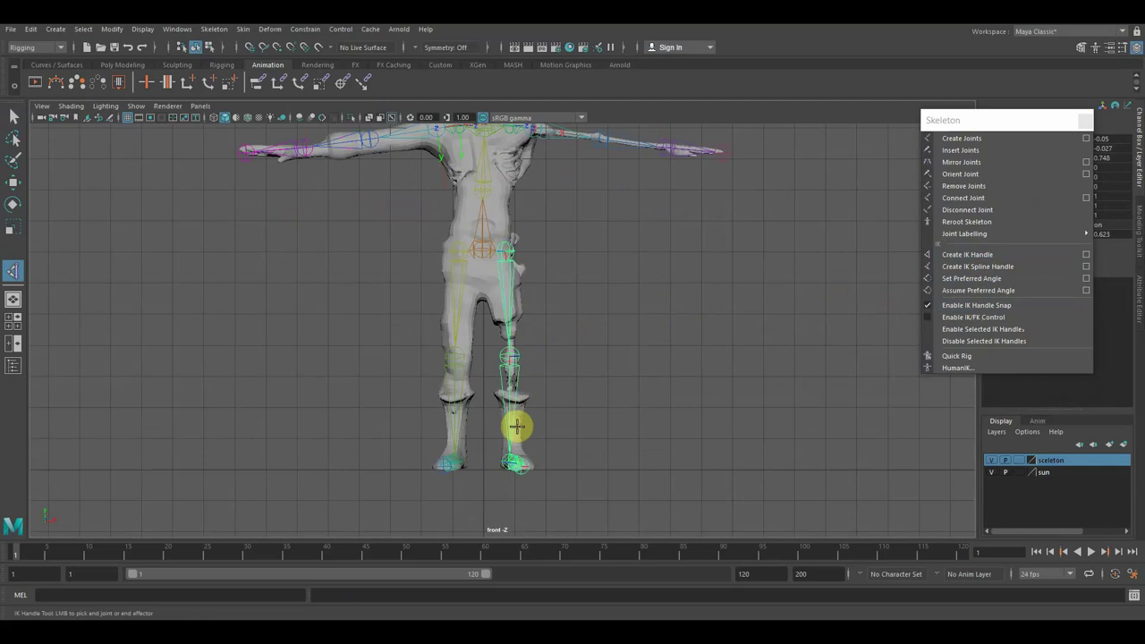
{"action": "left_click", "coordinate": [511, 463]}
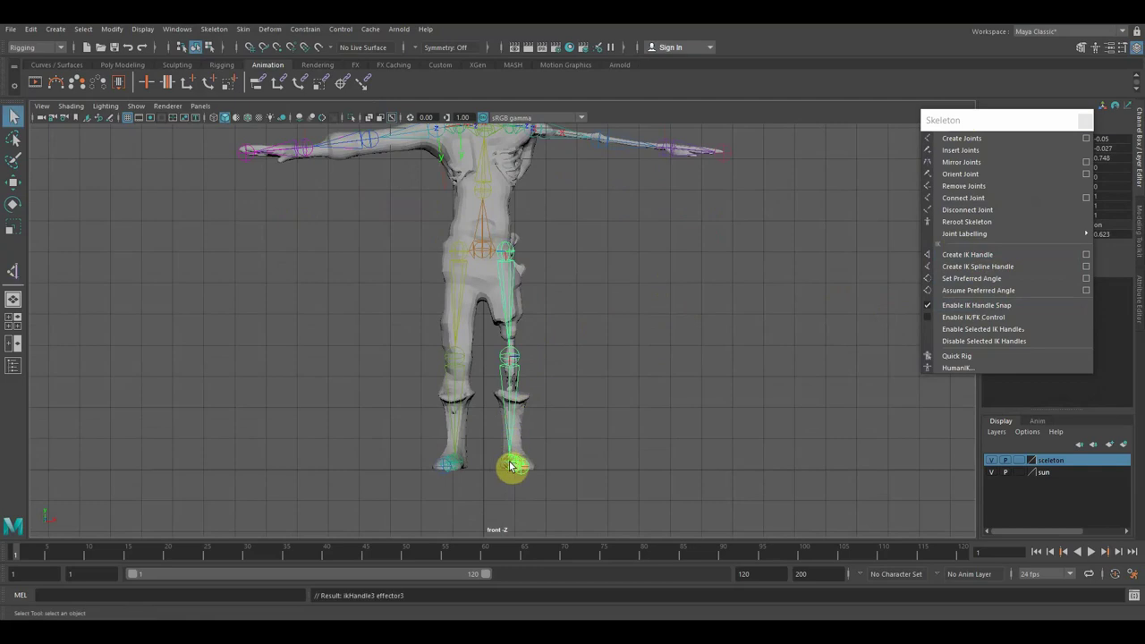
{"action": "left_click", "coordinate": [962, 255]}
{"action": "left_click", "coordinate": [451, 256]}
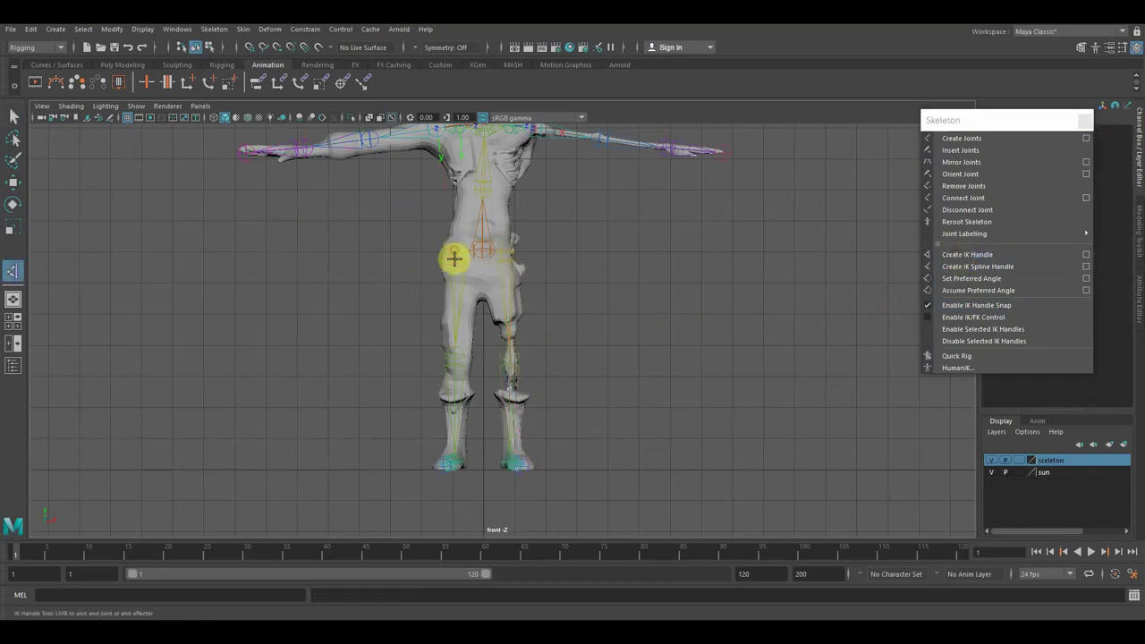
{"action": "left_click", "coordinate": [458, 461]}
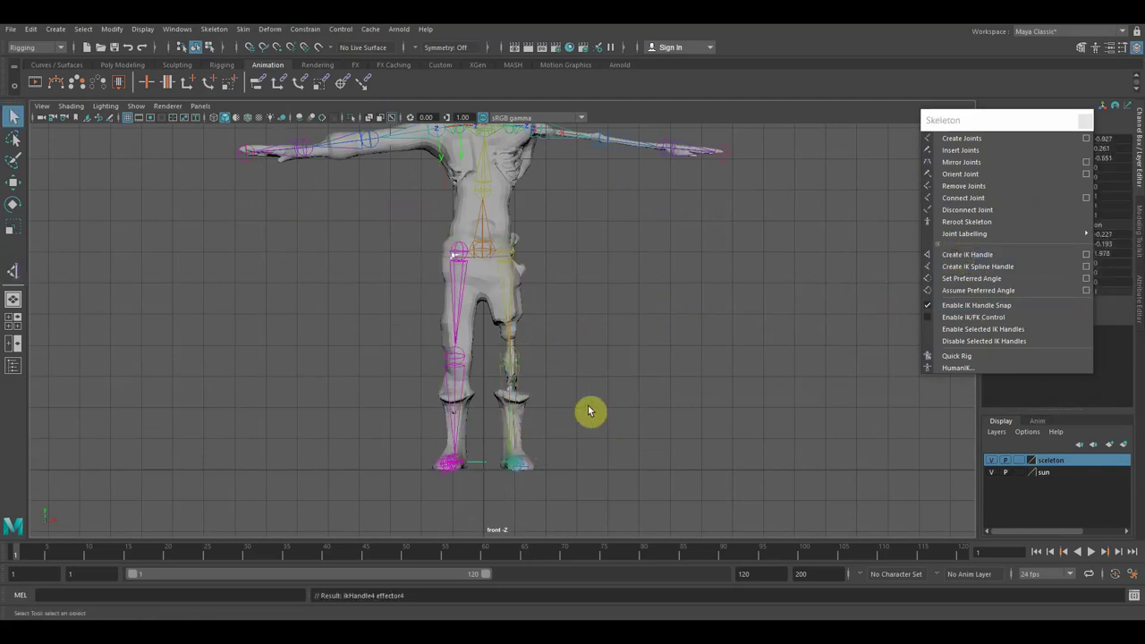
{"action": "middle_click_drag", "start_coordinate": [621, 378], "coordinate": [621, 453], "text": "alt"}
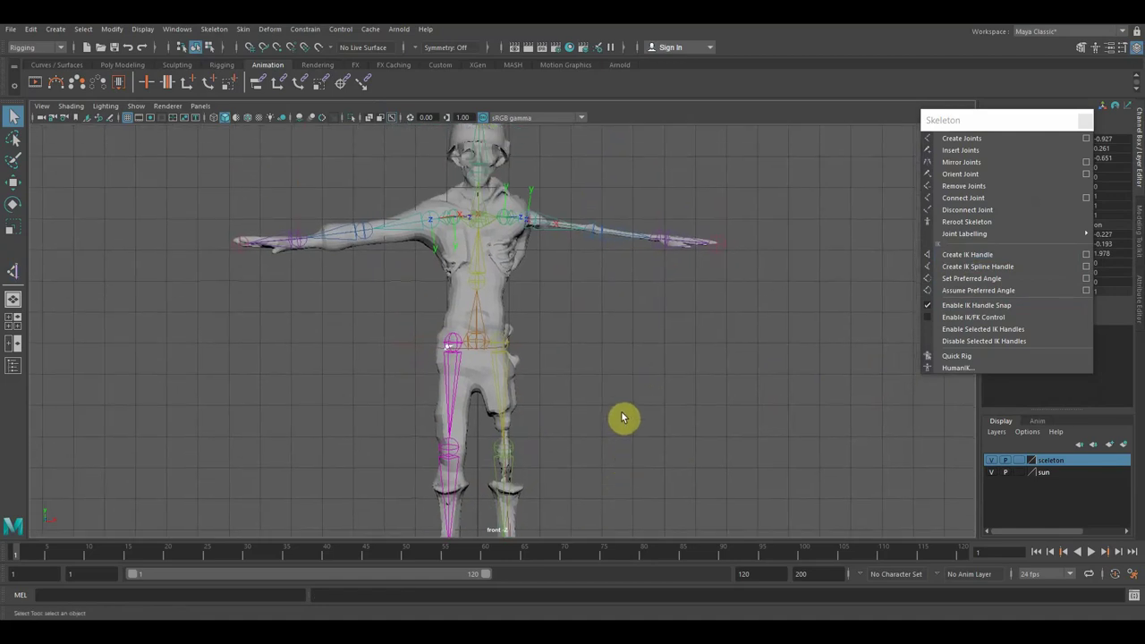
{"action": "scroll", "coordinate": [623, 418], "scroll_direction": "down", "scroll_amount": 2}
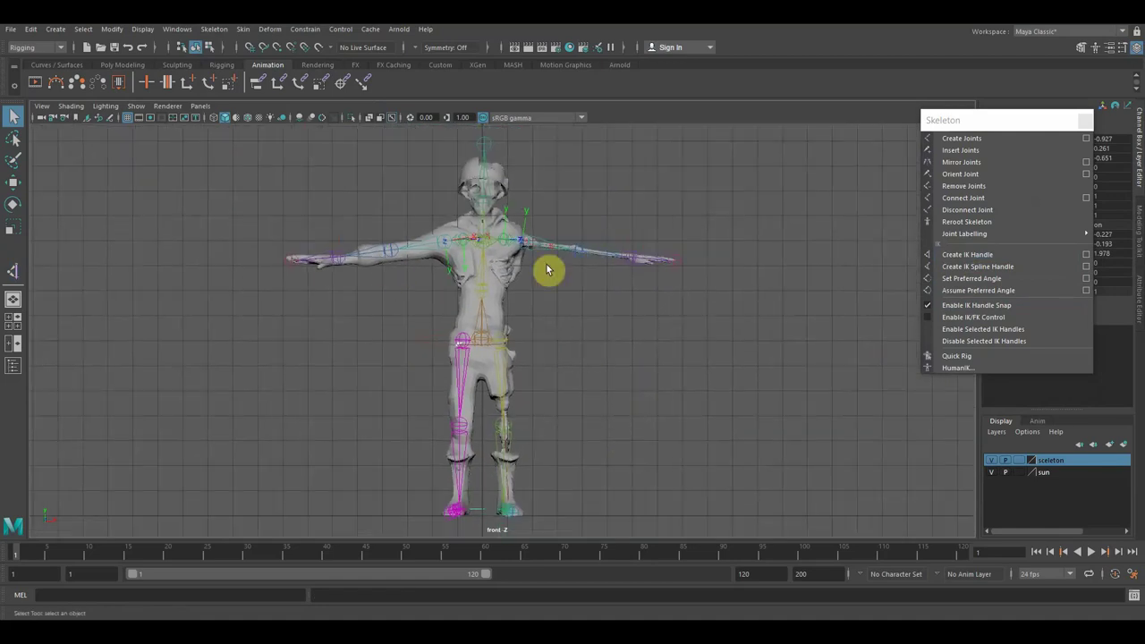
{"action": "left_click", "coordinate": [483, 329]}
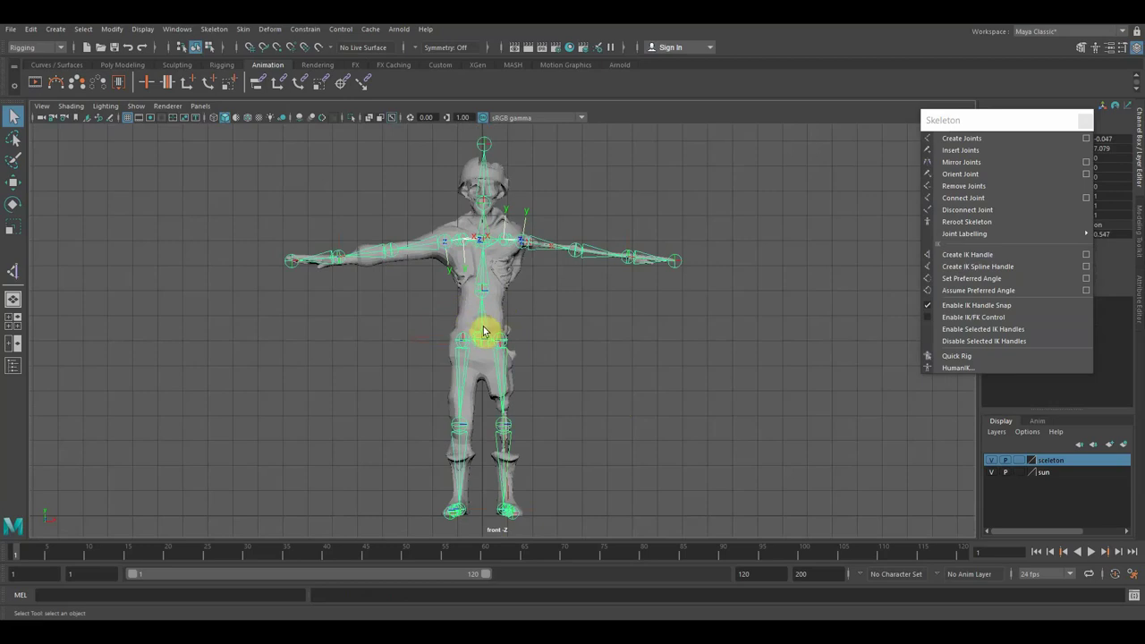
Add the character mesh to the skeleton selection and open the Skin menu.
{"action": "scroll", "coordinate": [483, 329], "scroll_direction": "up", "scroll_amount": 2}
{"action": "left_click", "coordinate": [497, 293]}
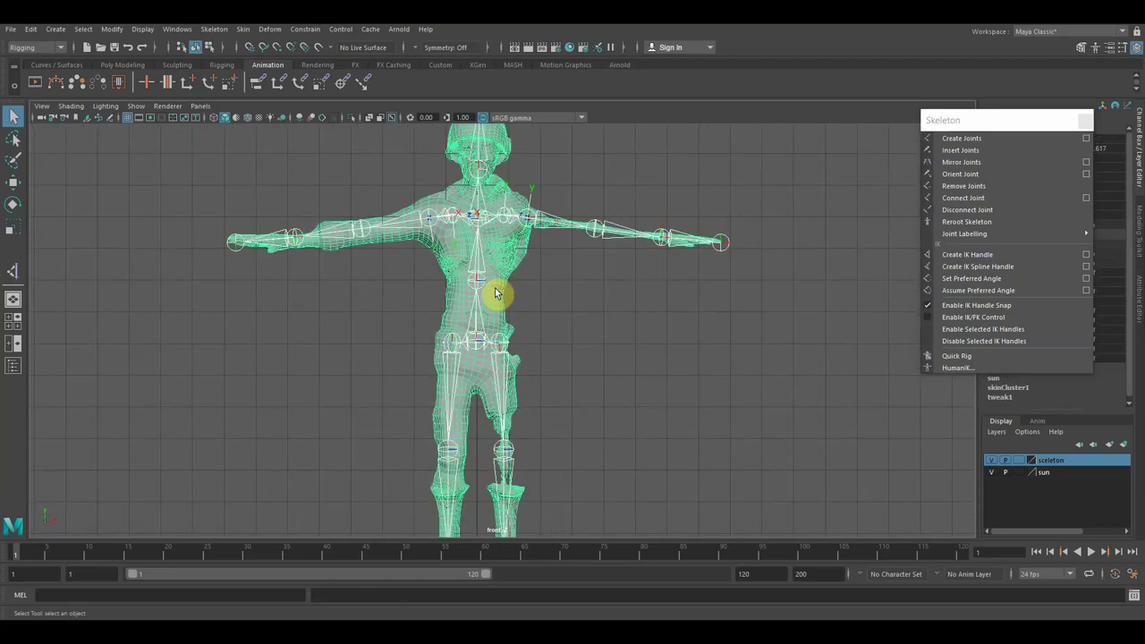
{"action": "left_click", "coordinate": [244, 29]}
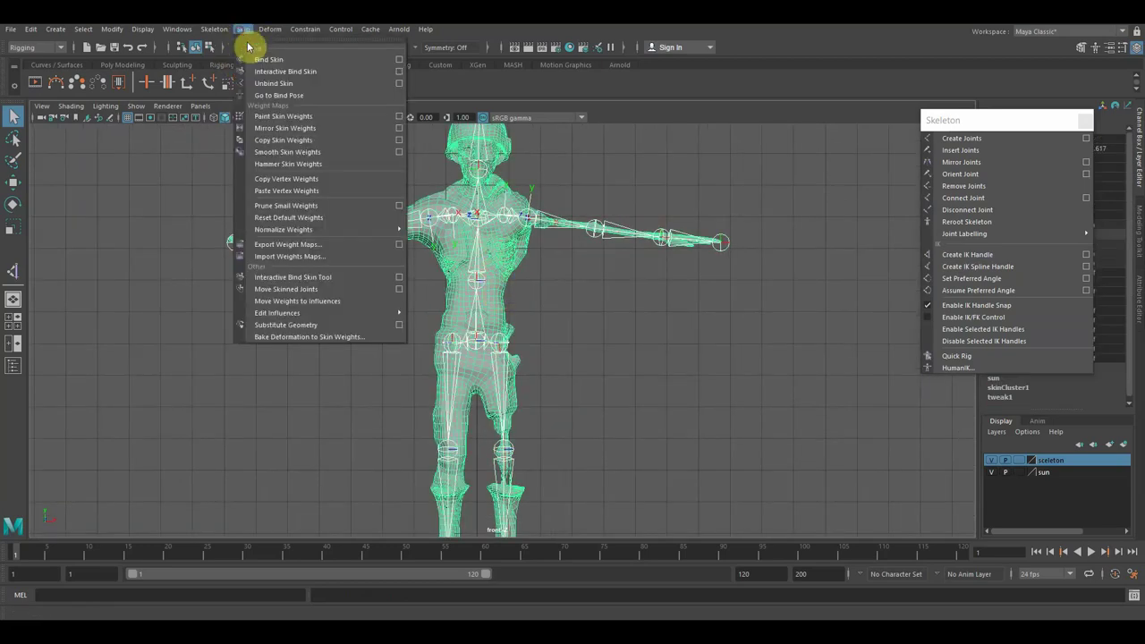
Reset the Bind Skin options to defaults, bind the mesh (already skinned), and deselect.
{"action": "left_click", "coordinate": [401, 60]}
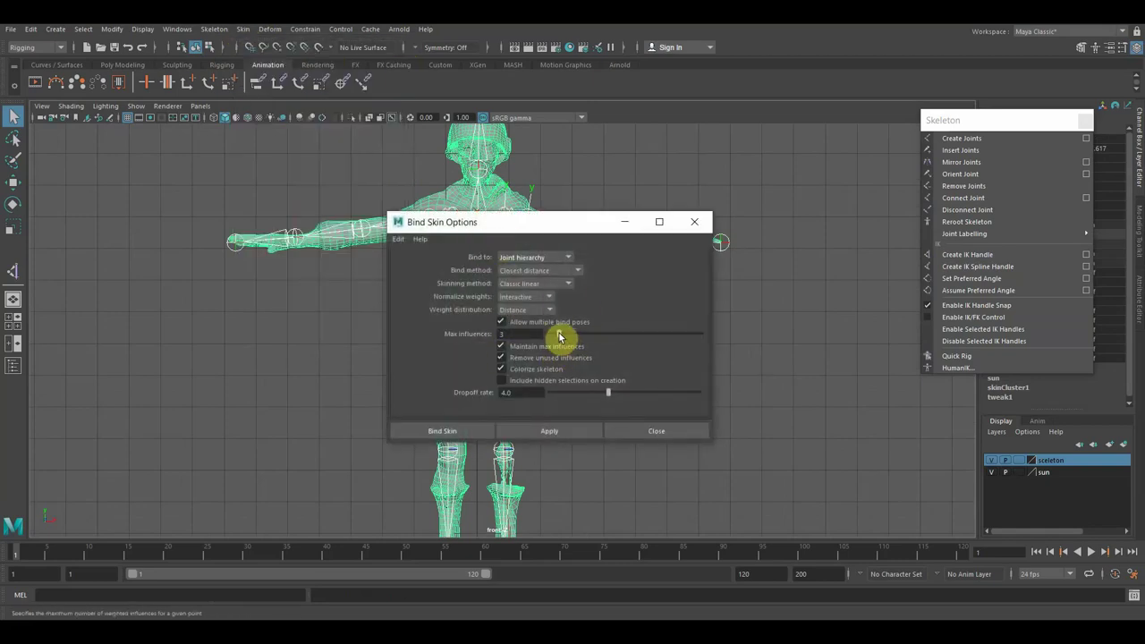
{"action": "left_click", "coordinate": [395, 240]}
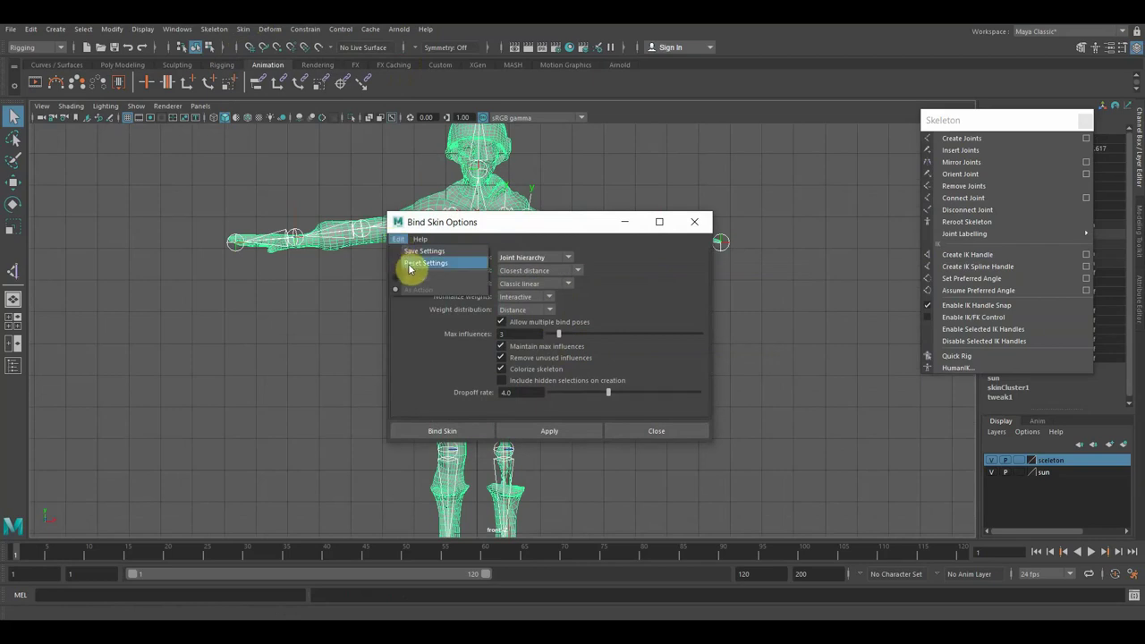
{"action": "left_click", "coordinate": [410, 263]}
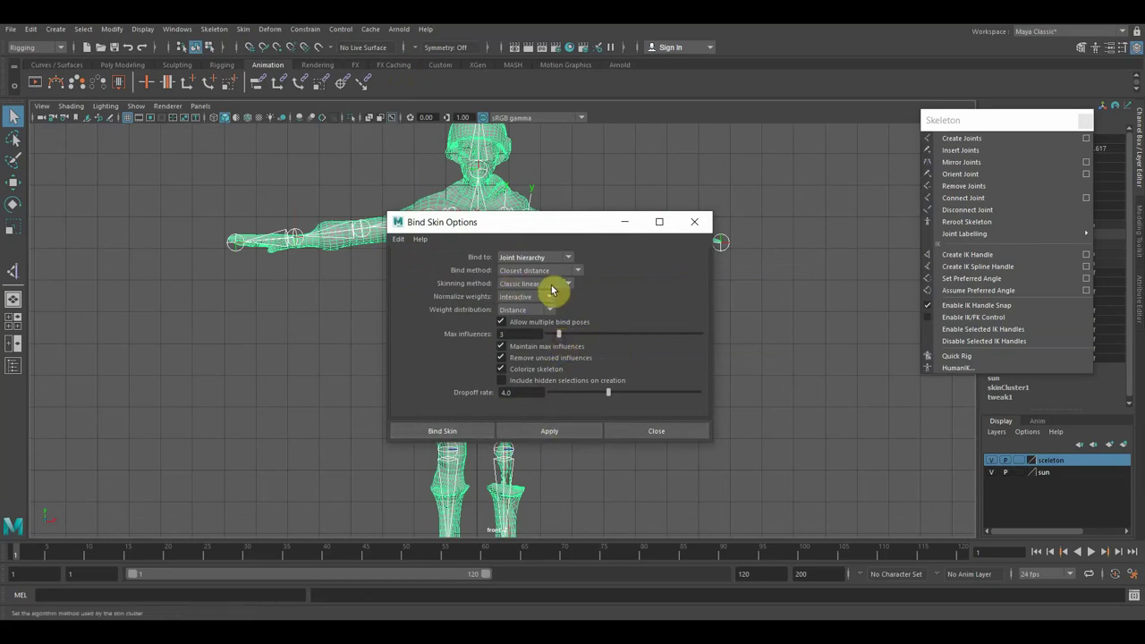
{"action": "left_click", "coordinate": [441, 433]}
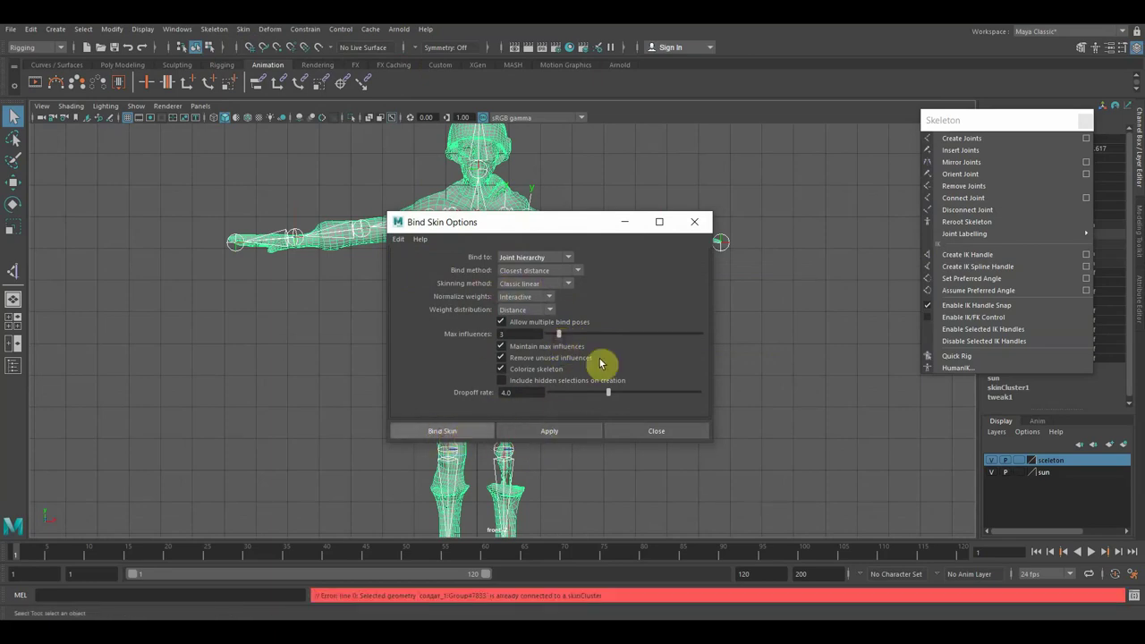
{"action": "left_click", "coordinate": [696, 226]}
{"action": "left_click", "coordinate": [474, 328]}
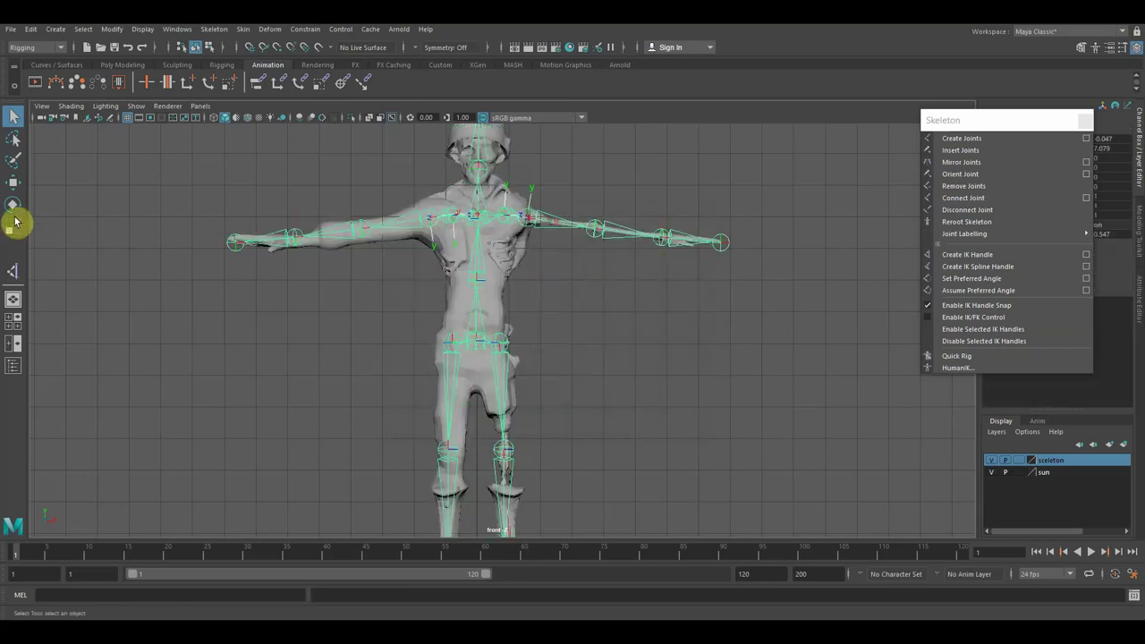
Move the skeleton and mesh left along X and return the character to its bind pose.
{"action": "left_click", "coordinate": [12, 183]}
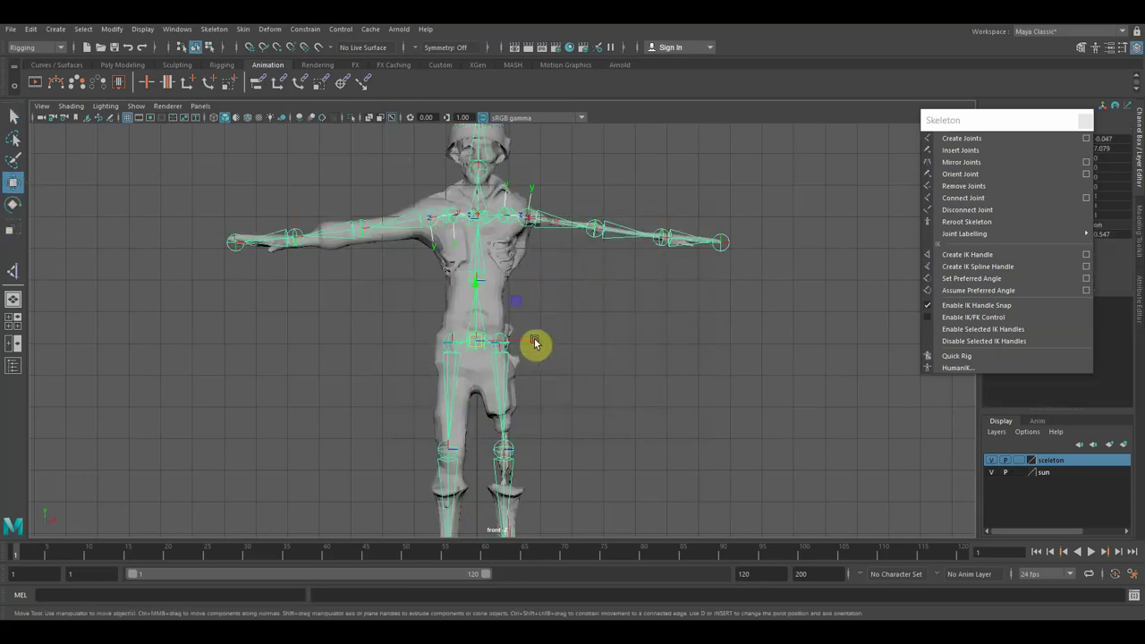
{"action": "mouse_move", "coordinate": [534, 344]}
{"action": "left_mouse_down"}
{"action": "mouse_move", "coordinate": [526, 376]}
{"action": "mouse_move", "coordinate": [682, 373]}
{"action": "left_mouse_up"}
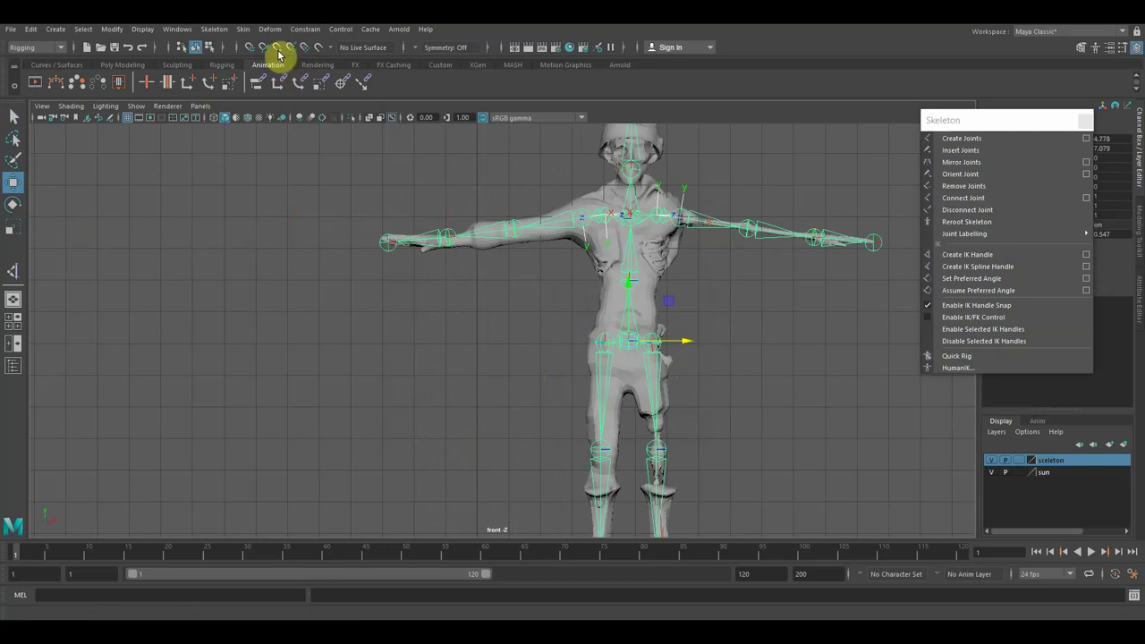
{"action": "left_click", "coordinate": [245, 29]}
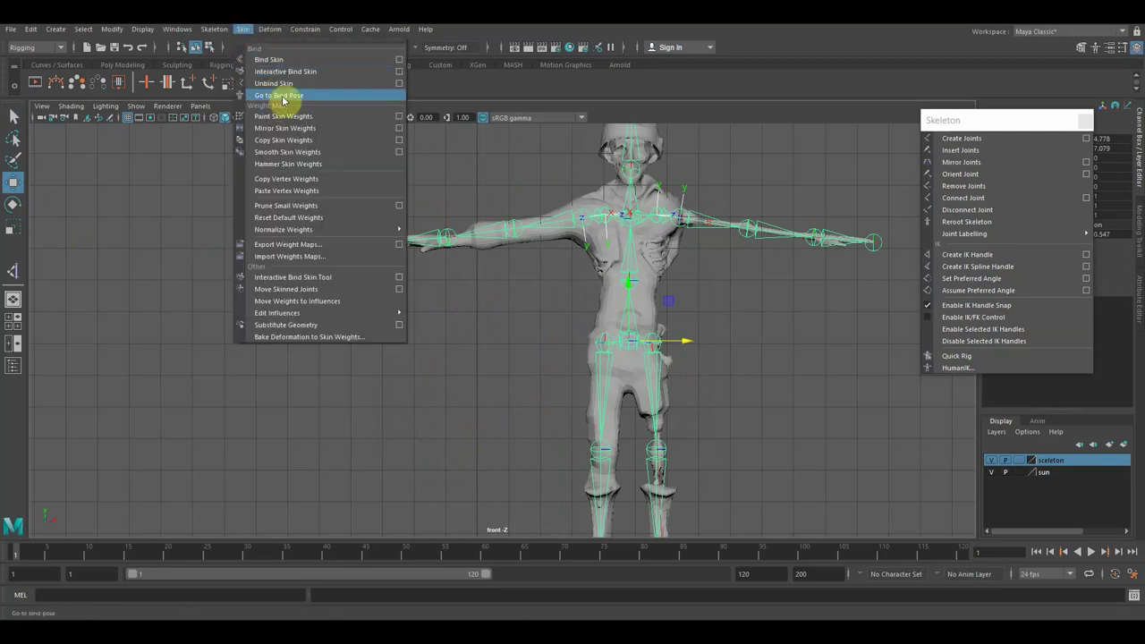
{"action": "left_click", "coordinate": [353, 94]}
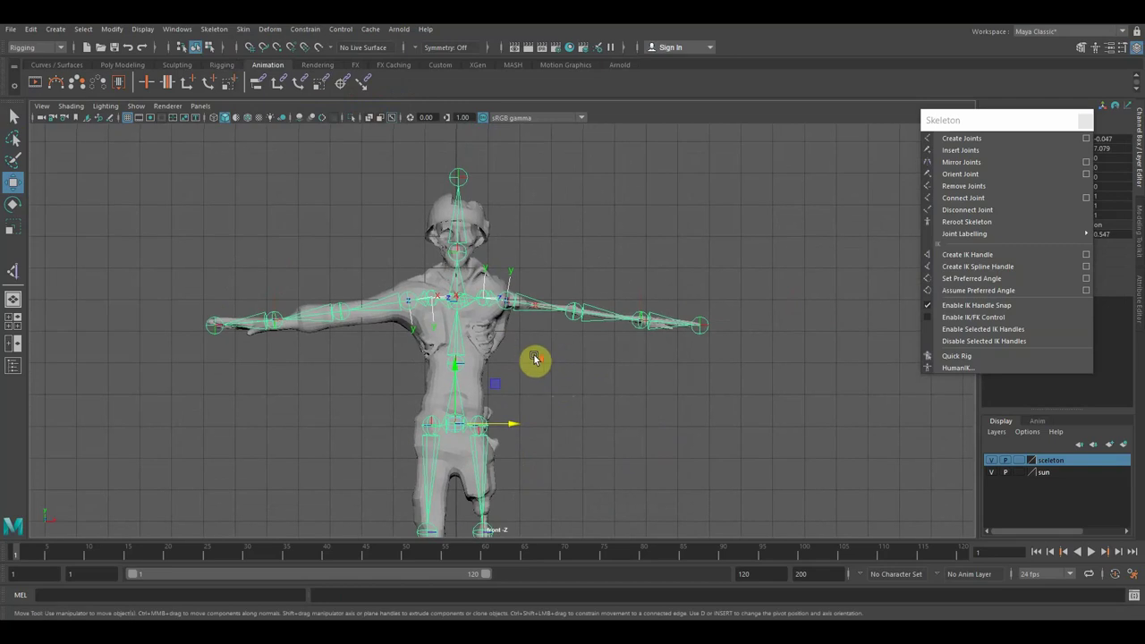
Select the character mesh, zoom in closer, and open the Skin menu.
{"action": "scroll", "coordinate": [534, 358], "scroll_direction": "up", "scroll_amount": 2}
{"action": "left_click", "coordinate": [466, 187]}
{"action": "scroll", "coordinate": [537, 230], "scroll_direction": "up", "scroll_amount": 2}
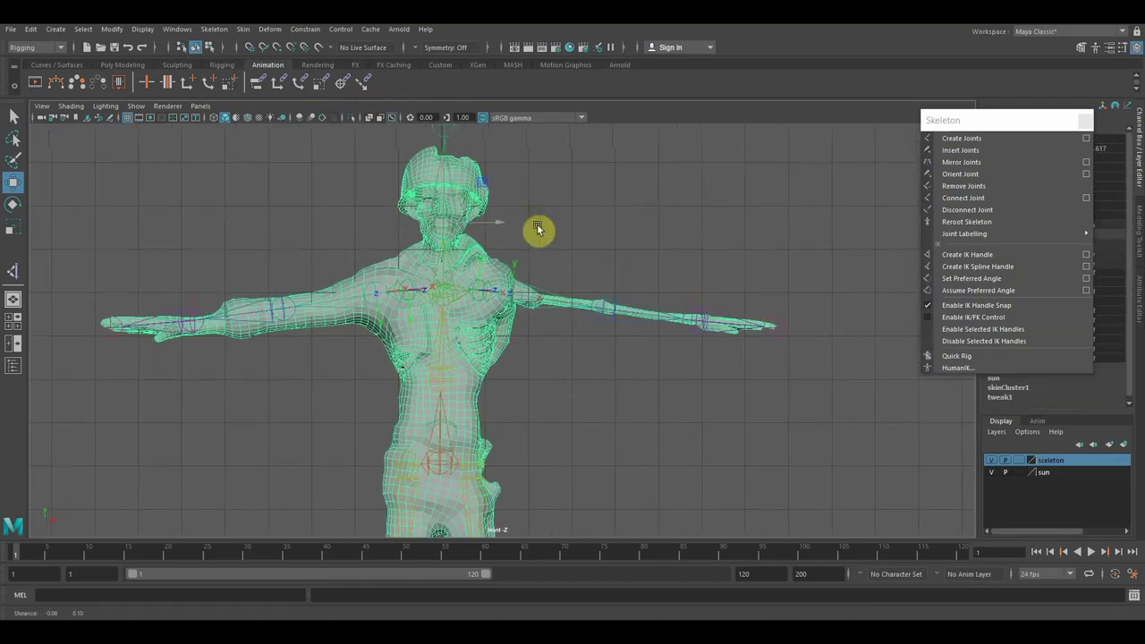
{"action": "scroll", "coordinate": [527, 259], "scroll_direction": "up", "scroll_amount": 2}
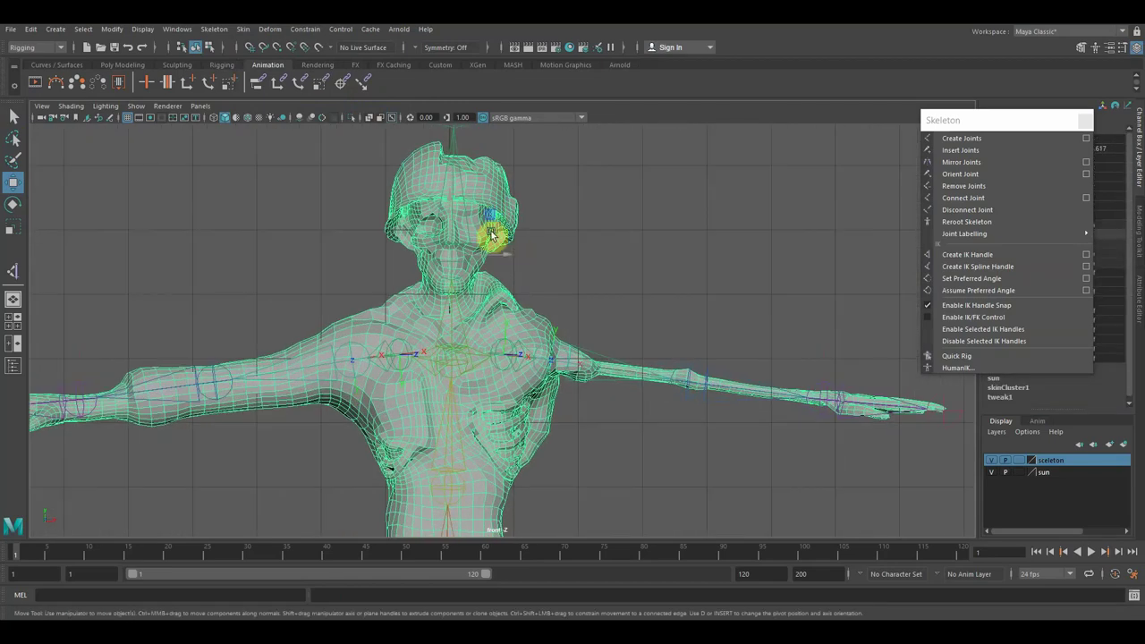
{"action": "left_click", "coordinate": [243, 29]}
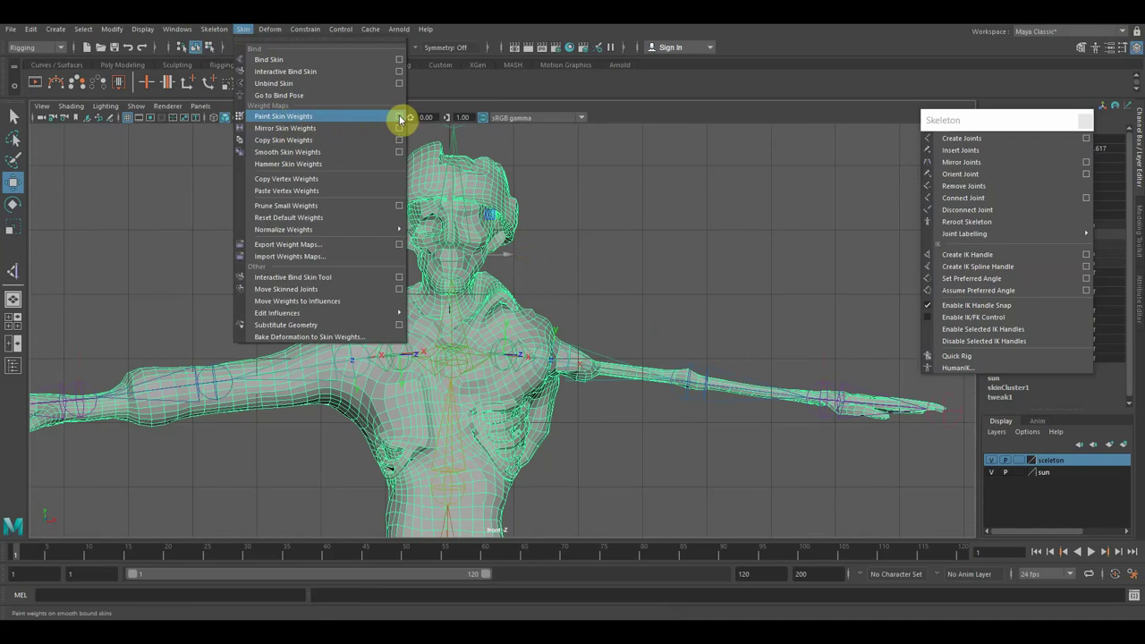
Start Paint Skin Weights, reposition its settings window, and pick the head joint as influence.
{"action": "left_click", "coordinate": [401, 119]}
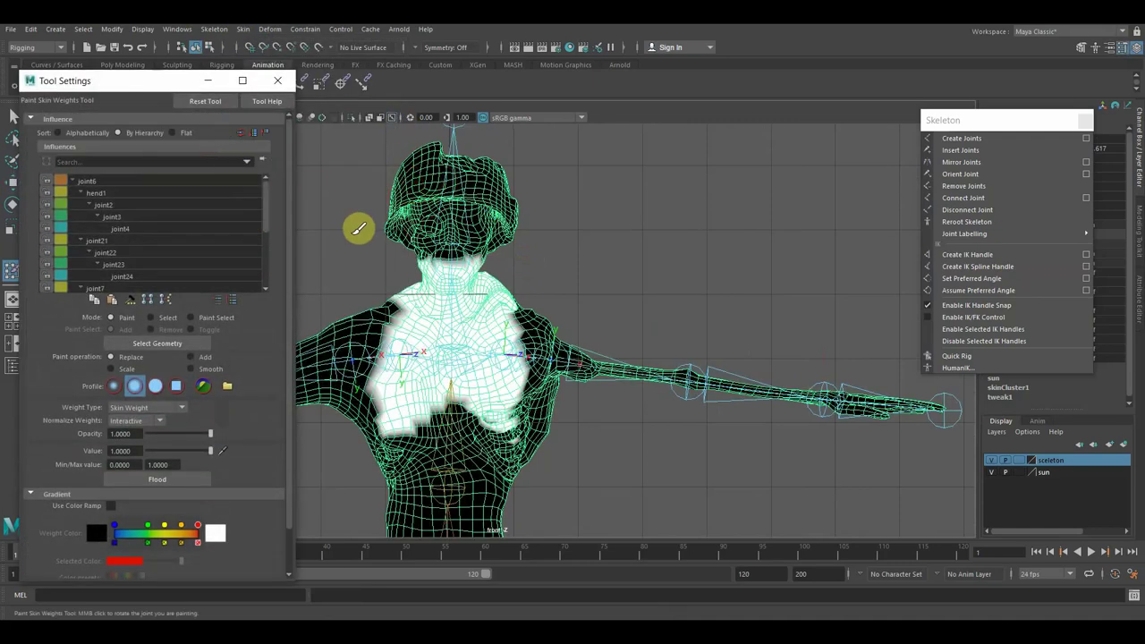
{"action": "left_click_drag", "start_coordinate": [167, 81], "coordinate": [172, 60]}
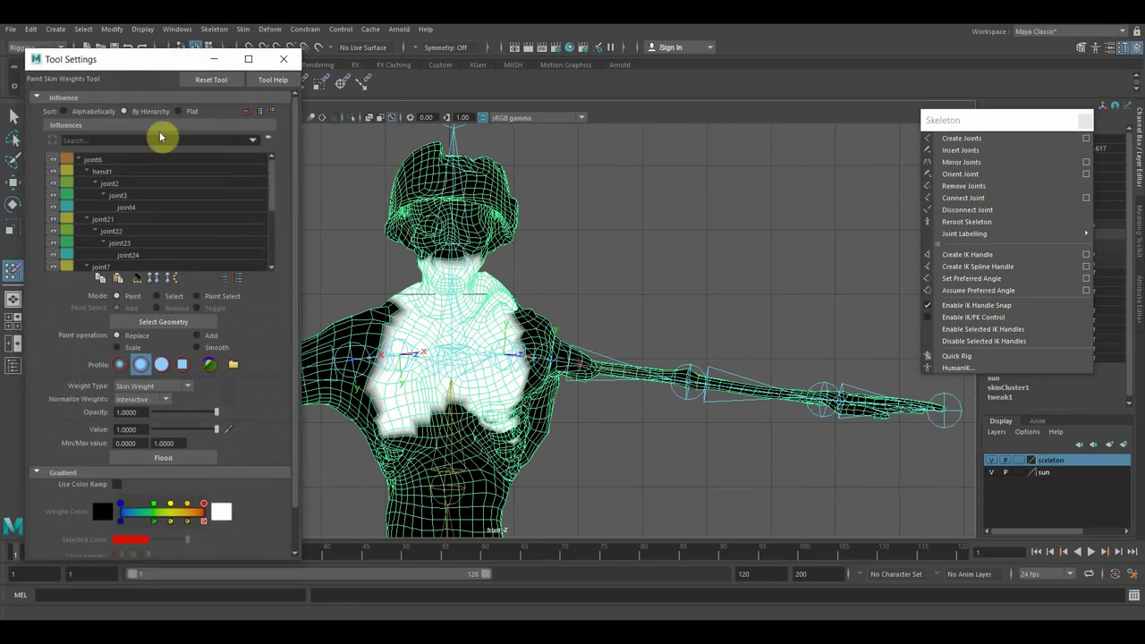
{"action": "scroll", "coordinate": [128, 224], "scroll_direction": "down", "scroll_amount": 2}
{"action": "left_click", "coordinate": [133, 230]}
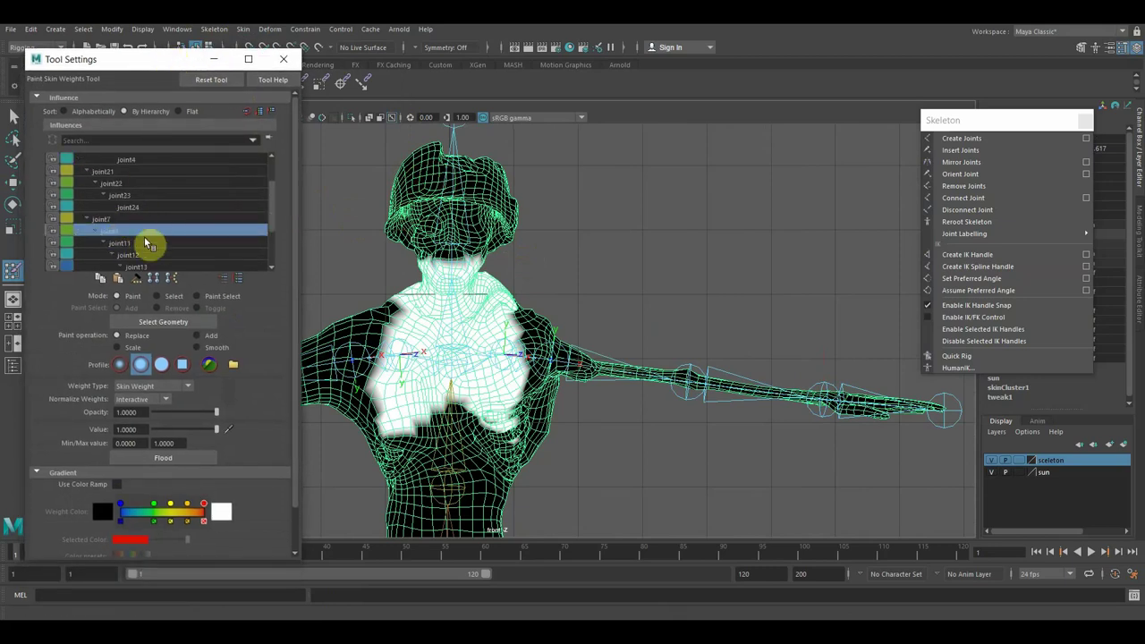
{"action": "scroll", "coordinate": [147, 243], "scroll_direction": "down", "scroll_amount": 2}
{"action": "scroll", "coordinate": [149, 248], "scroll_direction": "down", "scroll_amount": 1}
{"action": "left_click", "coordinate": [134, 266]}
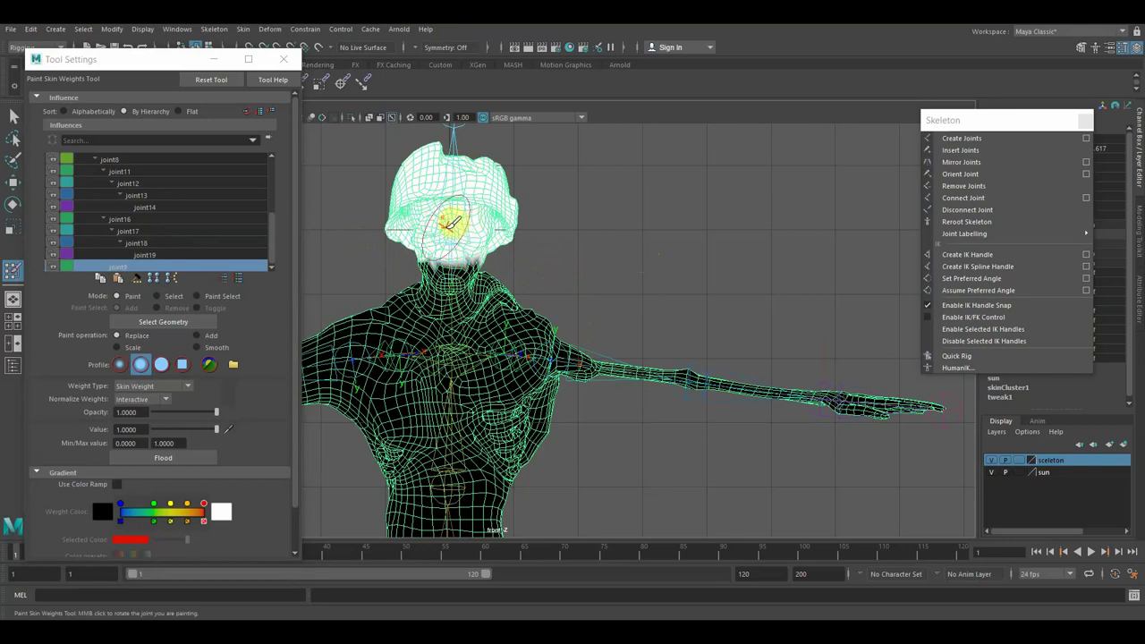
Frame the upper body in a single perspective view and enlarge the paint brush radius.
{"action": "key", "text": "space"}
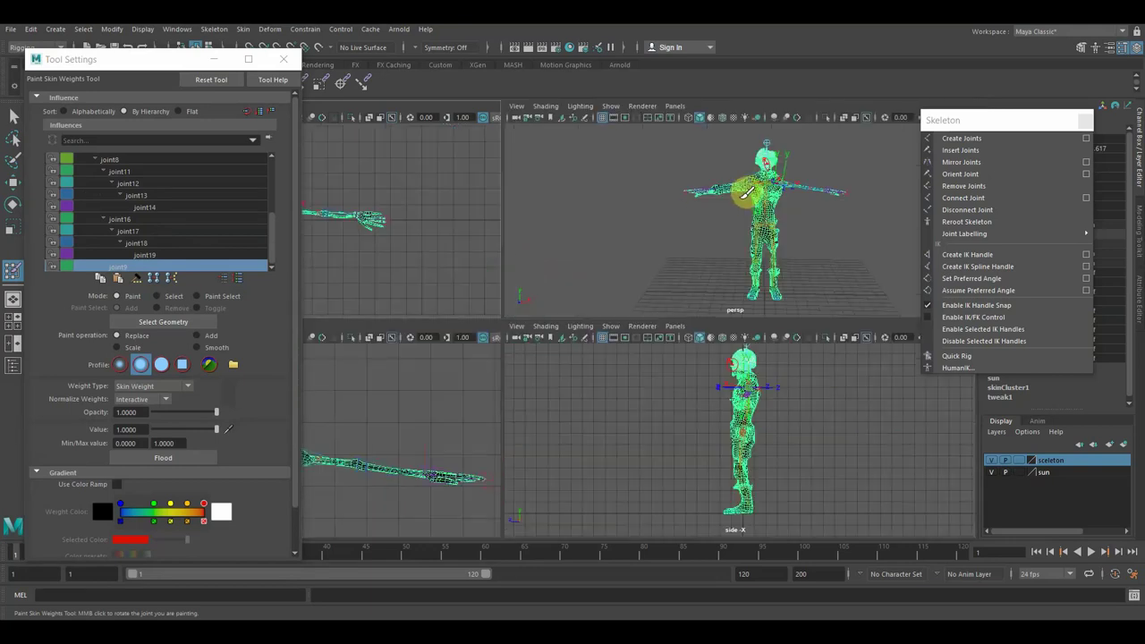
{"action": "key", "text": "space"}
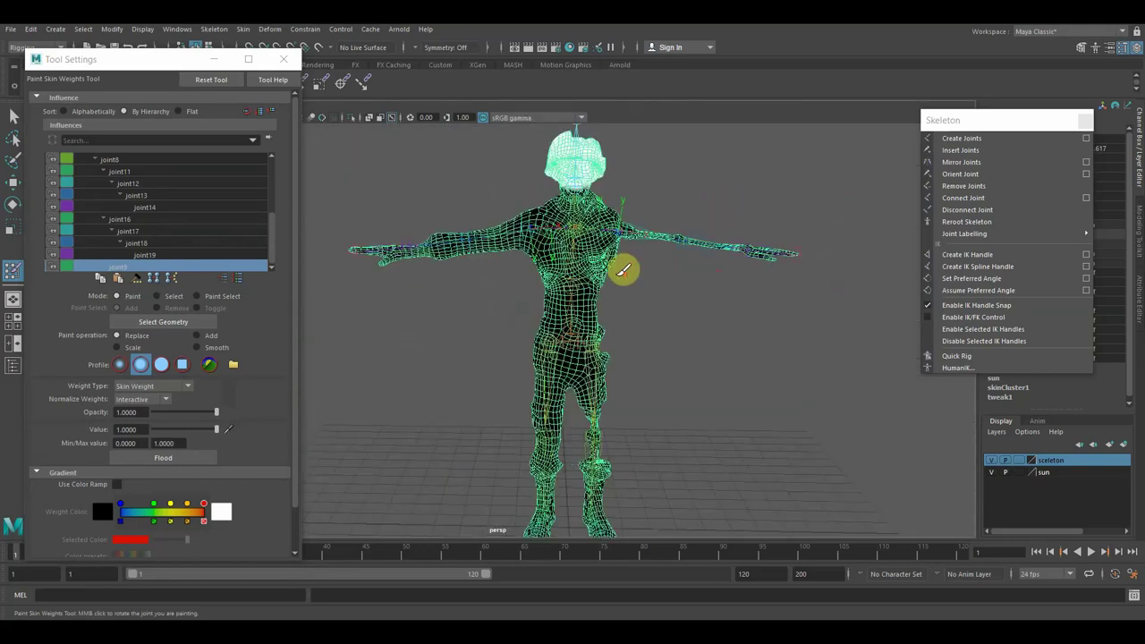
{"action": "right_click_drag", "start_coordinate": [623, 270], "coordinate": [693, 291], "text": "alt"}
{"action": "scroll", "coordinate": [706, 285], "scroll_direction": "up", "scroll_amount": 2}
{"action": "scroll", "coordinate": [637, 378], "scroll_direction": "up", "scroll_amount": 2}
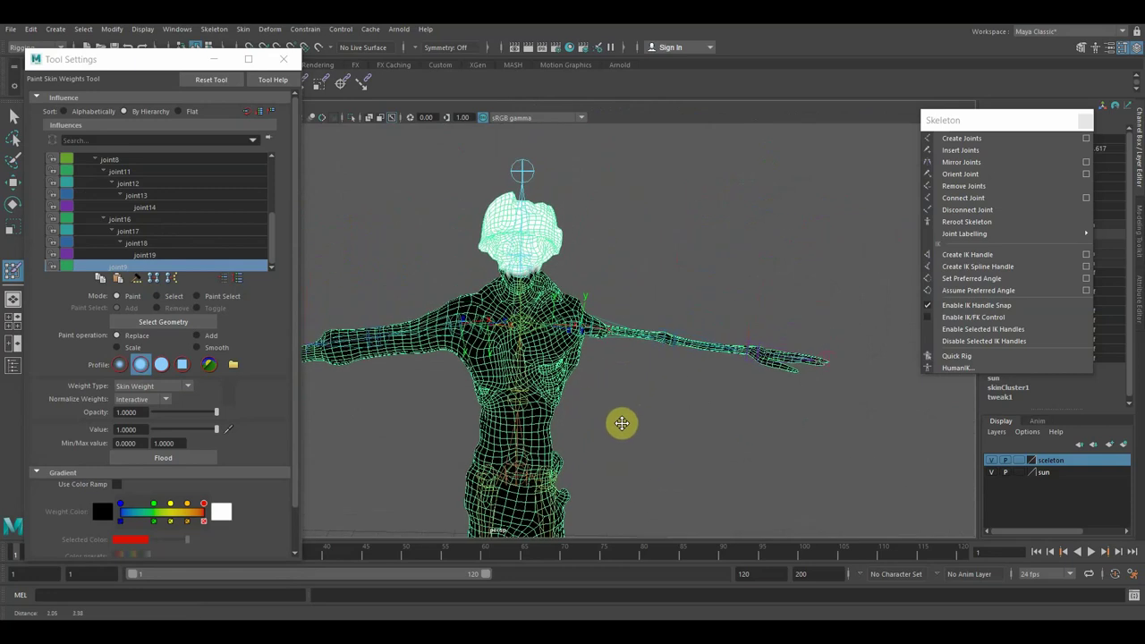
{"action": "scroll", "coordinate": [621, 421], "scroll_direction": "up", "scroll_amount": 2}
{"action": "scroll", "coordinate": [558, 250], "scroll_direction": "up", "scroll_amount": 2}
{"action": "scroll", "coordinate": [581, 232], "scroll_direction": "down", "scroll_amount": 3}
{"action": "middle_click_drag", "start_coordinate": [606, 209], "coordinate": [609, 253], "text": "alt"}
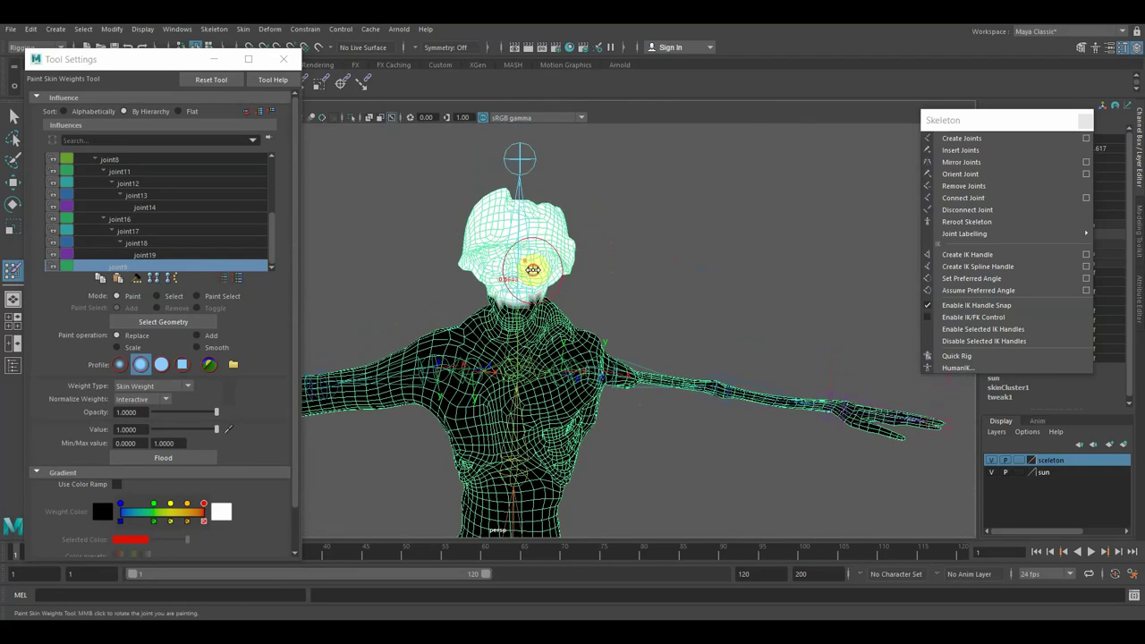
{"action": "left_click_drag", "start_coordinate": [536, 255], "coordinate": [562, 275]}
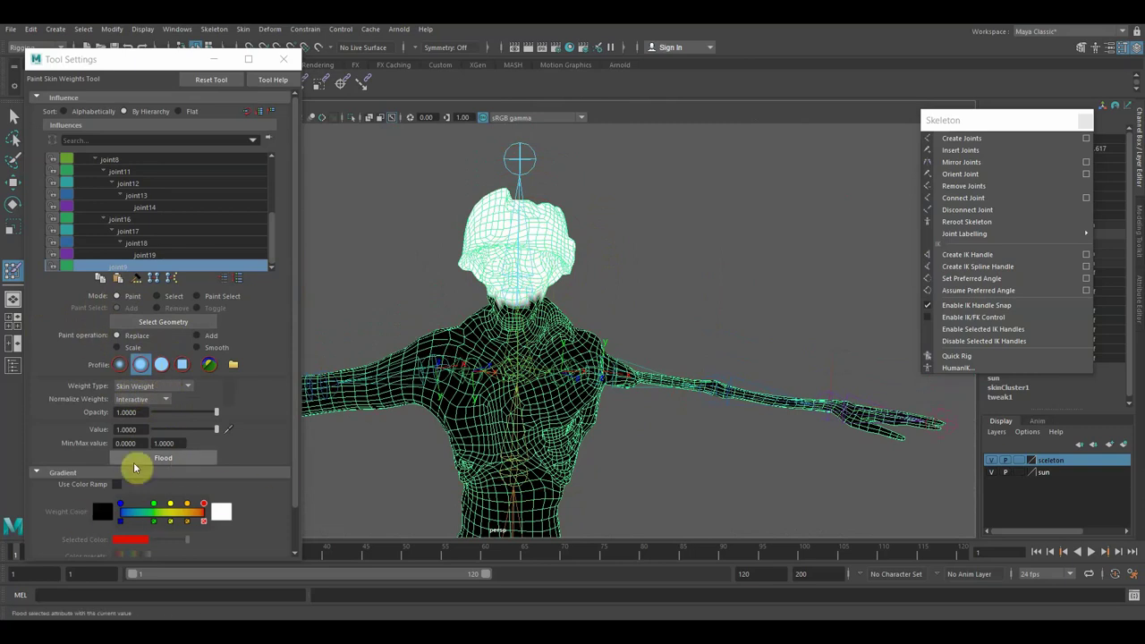
Paint head-joint weights across the neck from front and side, then close Tool Settings.
{"action": "left_click_drag", "start_coordinate": [528, 306], "coordinate": [506, 301]}
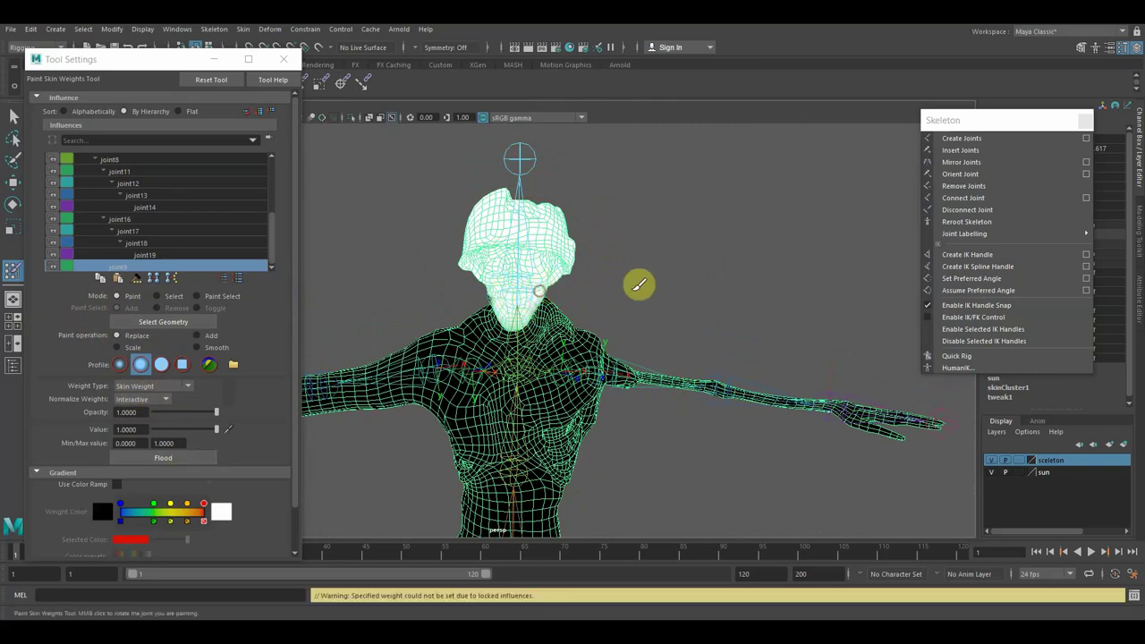
{"action": "left_click_drag", "start_coordinate": [664, 271], "coordinate": [553, 278], "text": "alt"}
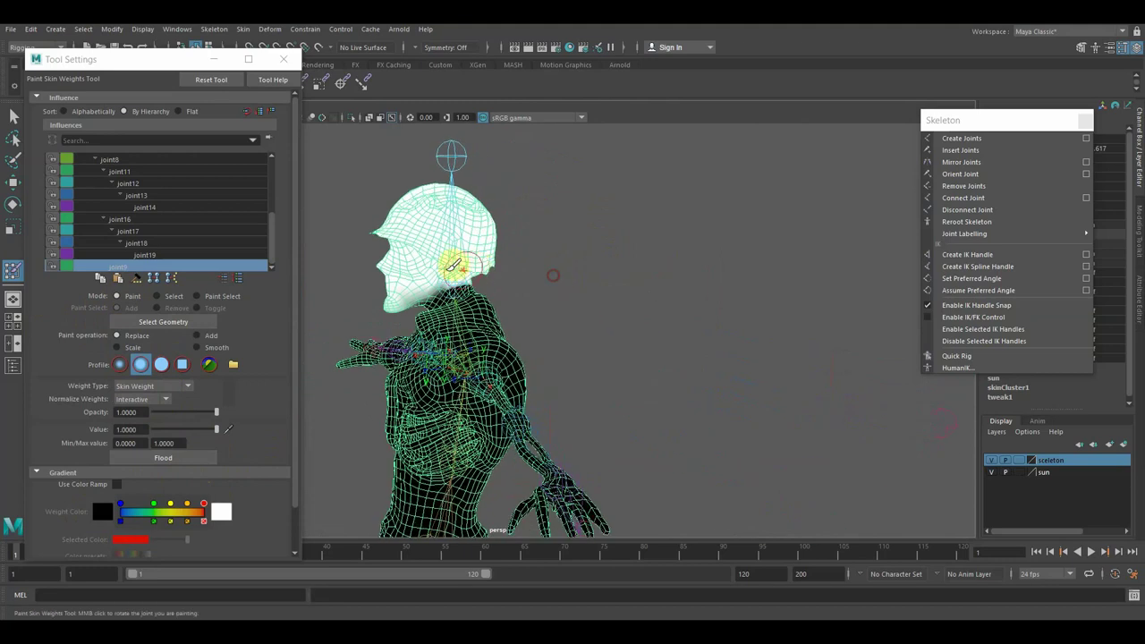
{"action": "left_click_drag", "start_coordinate": [436, 277], "coordinate": [716, 289]}
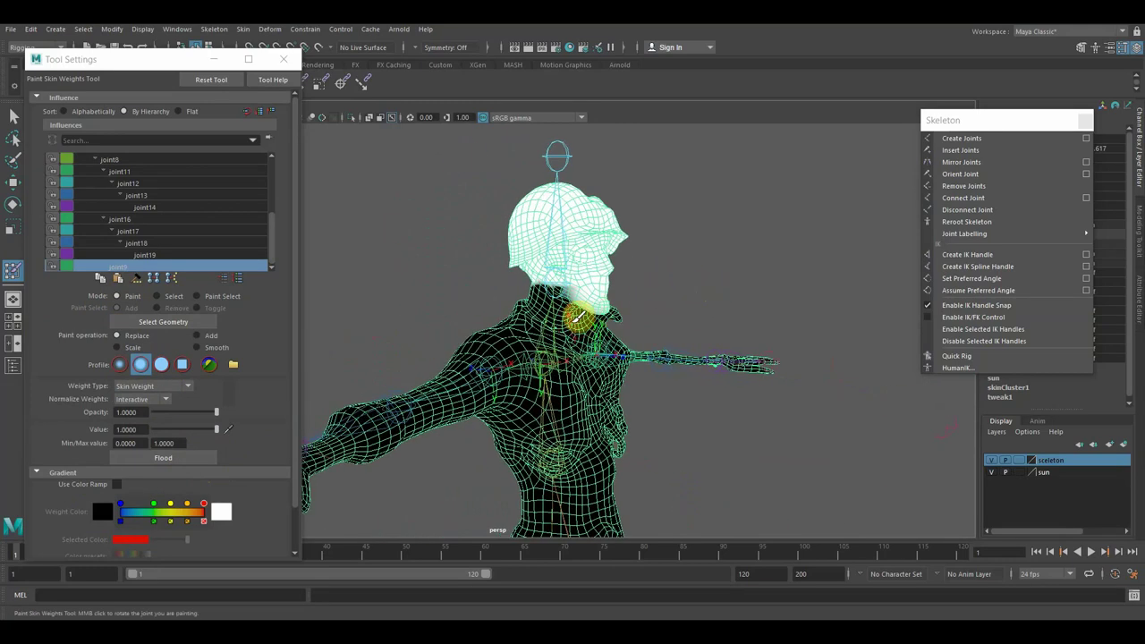
{"action": "left_click_drag", "start_coordinate": [577, 318], "coordinate": [545, 270]}
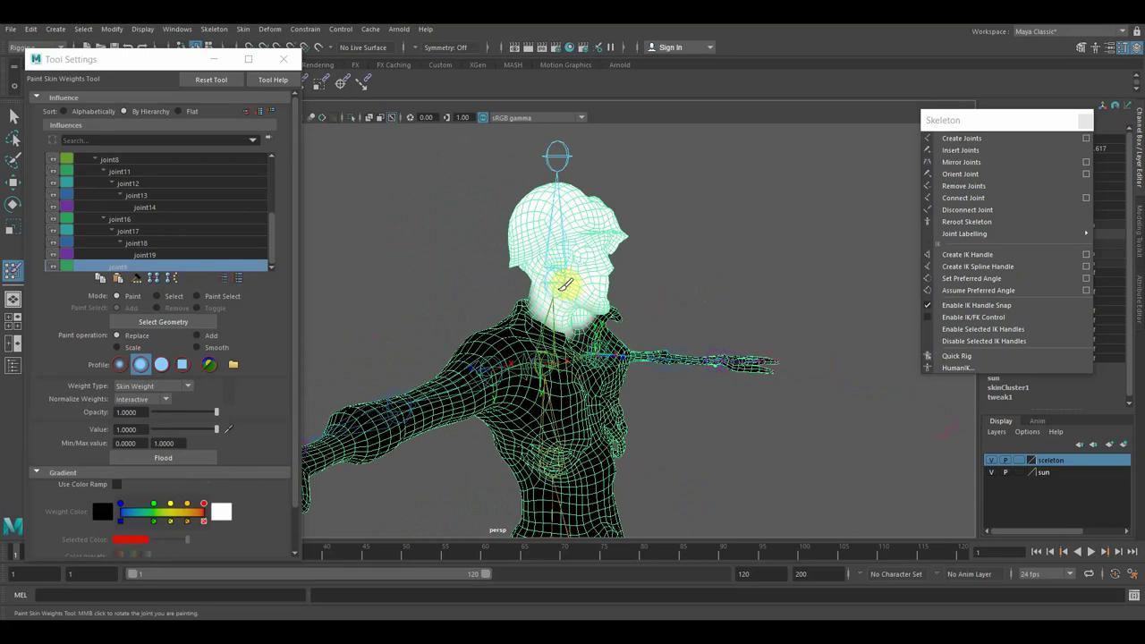
{"action": "mouse_move", "coordinate": [695, 281]}
{"action": "left_mouse_down", "text": "alt"}
{"action": "mouse_move", "coordinate": [555, 287]}
{"action": "mouse_move", "coordinate": [705, 289]}
{"action": "mouse_move", "coordinate": [553, 285]}
{"action": "mouse_move", "coordinate": [548, 268]}
{"action": "mouse_move", "coordinate": [578, 296]}
{"action": "mouse_move", "coordinate": [463, 281]}
{"action": "mouse_move", "coordinate": [469, 270]}
{"action": "left_mouse_up", "text": "alt"}
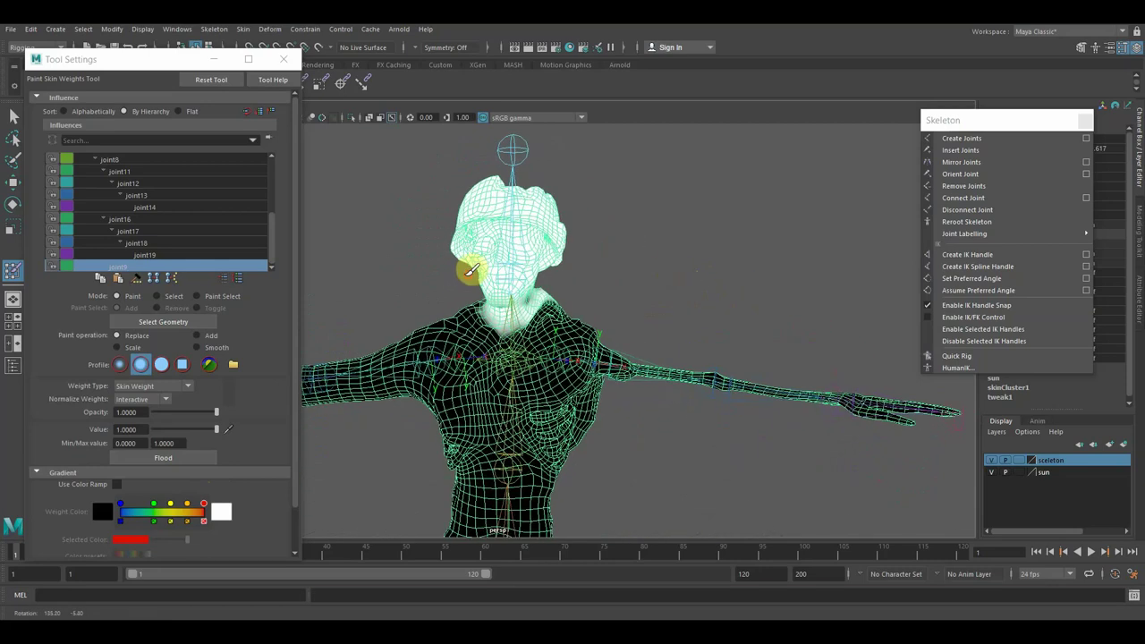
{"action": "left_click", "coordinate": [283, 59]}
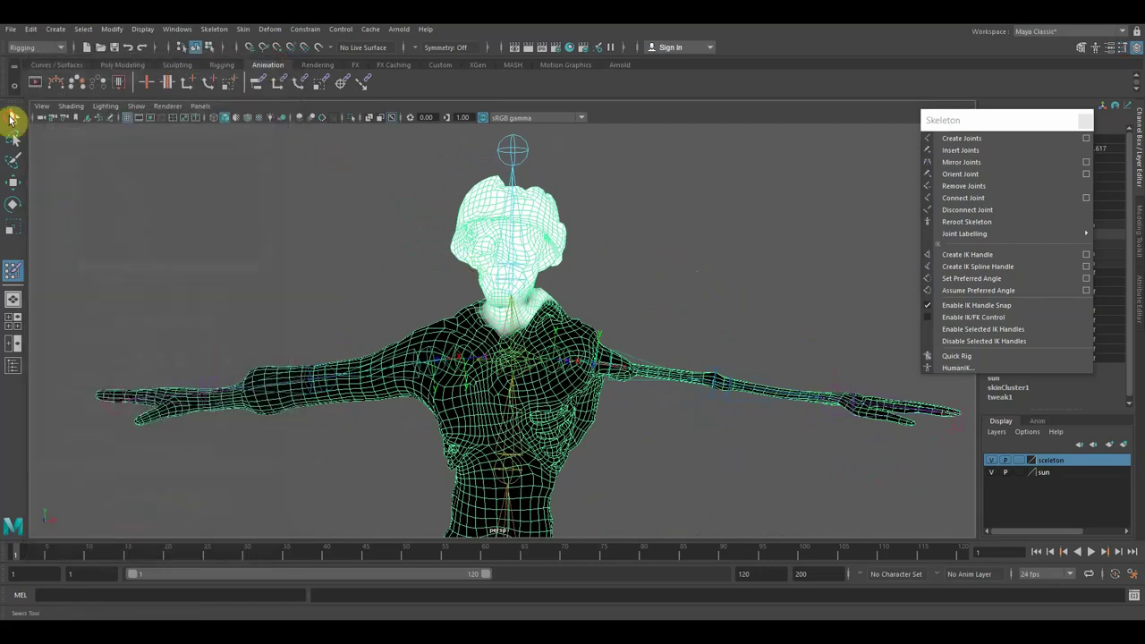
Return to the Select tool in object mode and pick the head joint.
{"action": "left_click", "coordinate": [12, 117]}
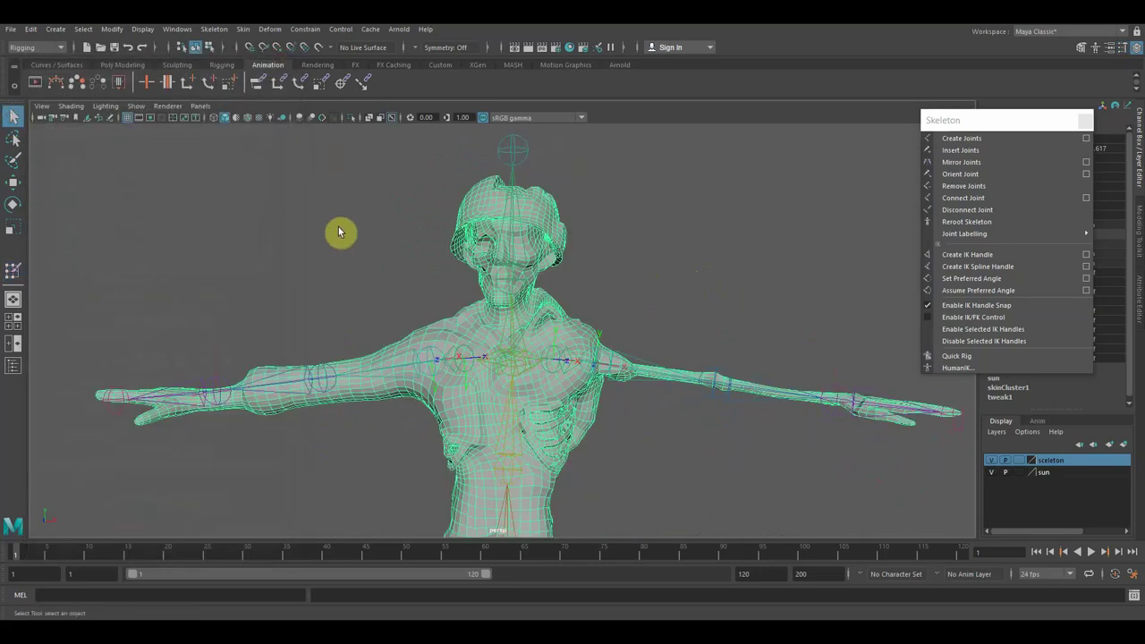
{"action": "left_click", "coordinate": [183, 49]}
{"action": "left_click", "coordinate": [512, 226]}
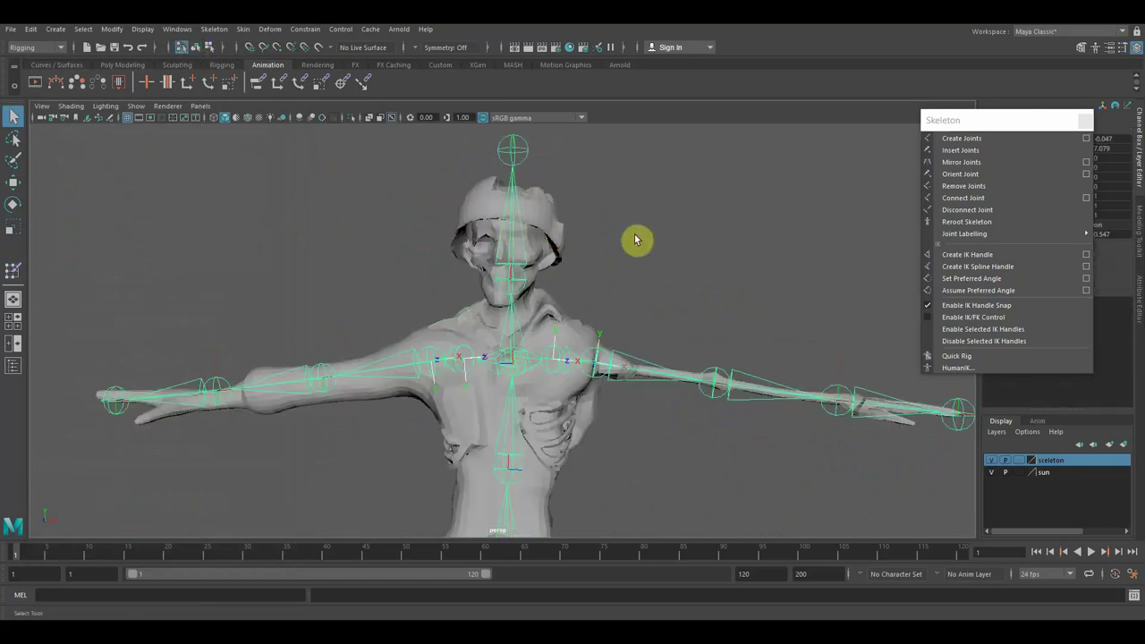
{"action": "left_click", "coordinate": [195, 46]}
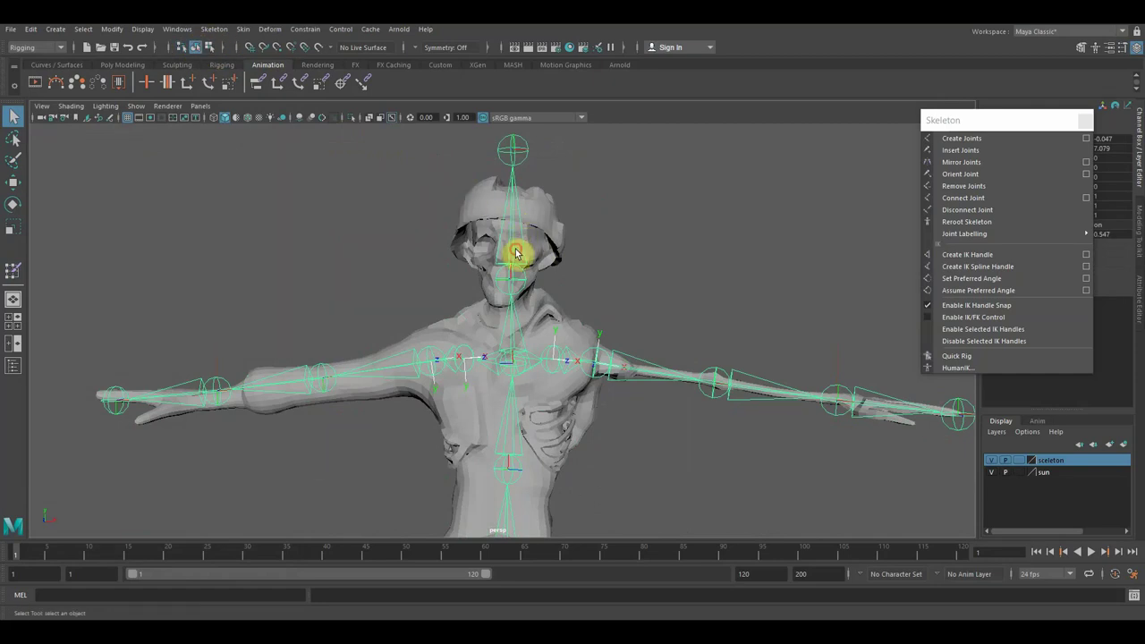
{"action": "left_click", "coordinate": [515, 253]}
{"action": "left_click", "coordinate": [510, 260]}
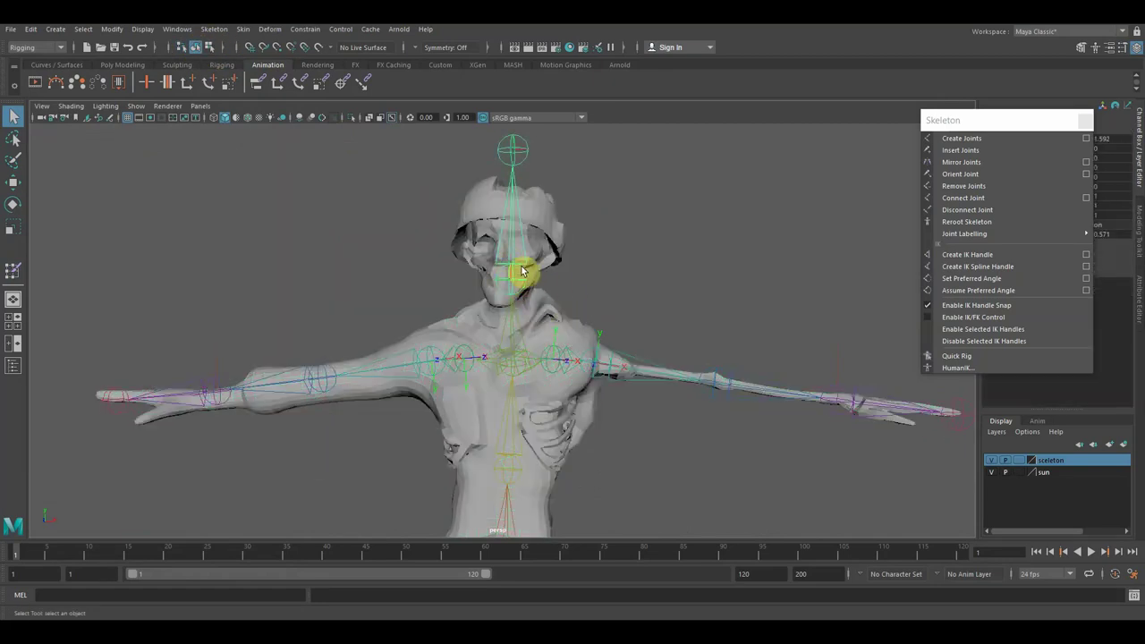
Rotate the head joint to test neck deformation, then reselect the character mesh.
{"action": "mouse_move", "coordinate": [621, 270]}
{"action": "left_mouse_down"}
{"action": "mouse_move", "coordinate": [777, 271]}
{"action": "mouse_move", "coordinate": [757, 268]}
{"action": "left_mouse_up"}
{"action": "left_click", "coordinate": [12, 204]}
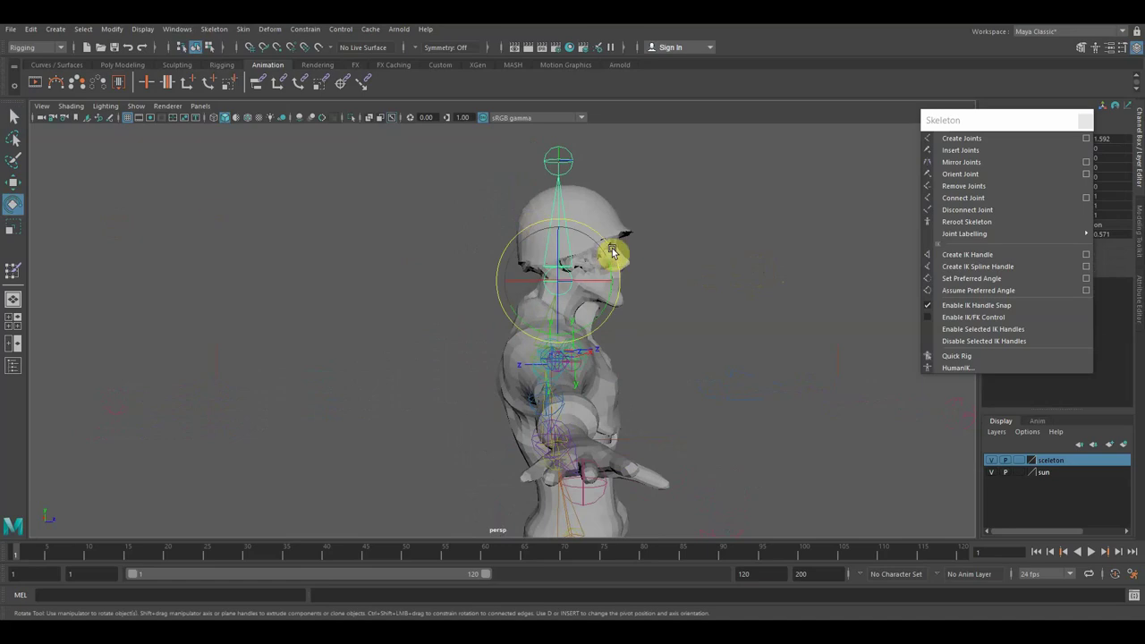
{"action": "mouse_move", "coordinate": [612, 252]}
{"action": "left_mouse_down"}
{"action": "mouse_move", "coordinate": [585, 209]}
{"action": "mouse_move", "coordinate": [603, 291]}
{"action": "mouse_move", "coordinate": [594, 206]}
{"action": "mouse_move", "coordinate": [605, 259]}
{"action": "left_mouse_up"}
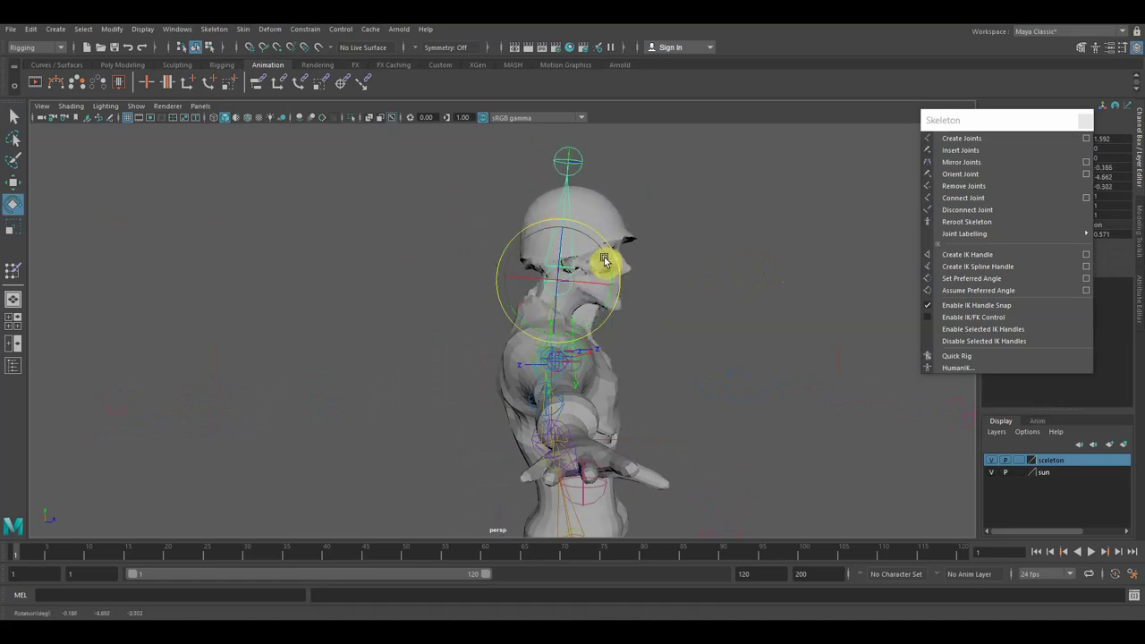
{"action": "mouse_move", "coordinate": [717, 270]}
{"action": "left_mouse_down", "text": "alt"}
{"action": "mouse_move", "coordinate": [567, 271]}
{"action": "mouse_move", "coordinate": [586, 281]}
{"action": "mouse_move", "coordinate": [496, 207]}
{"action": "left_mouse_up", "text": "alt"}
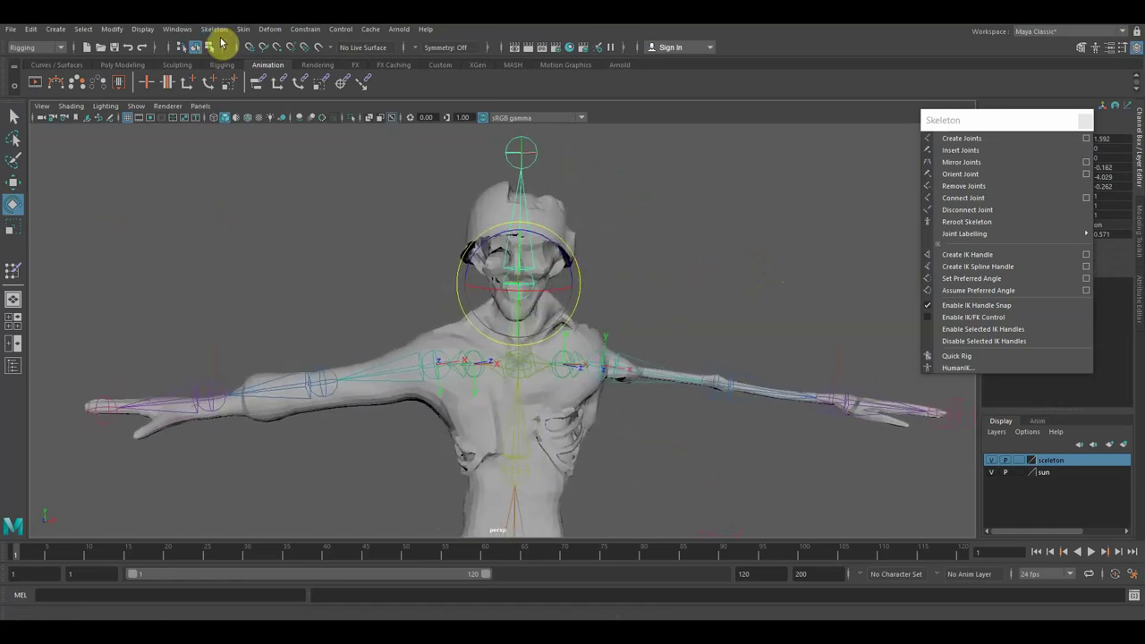
{"action": "left_click", "coordinate": [496, 210]}
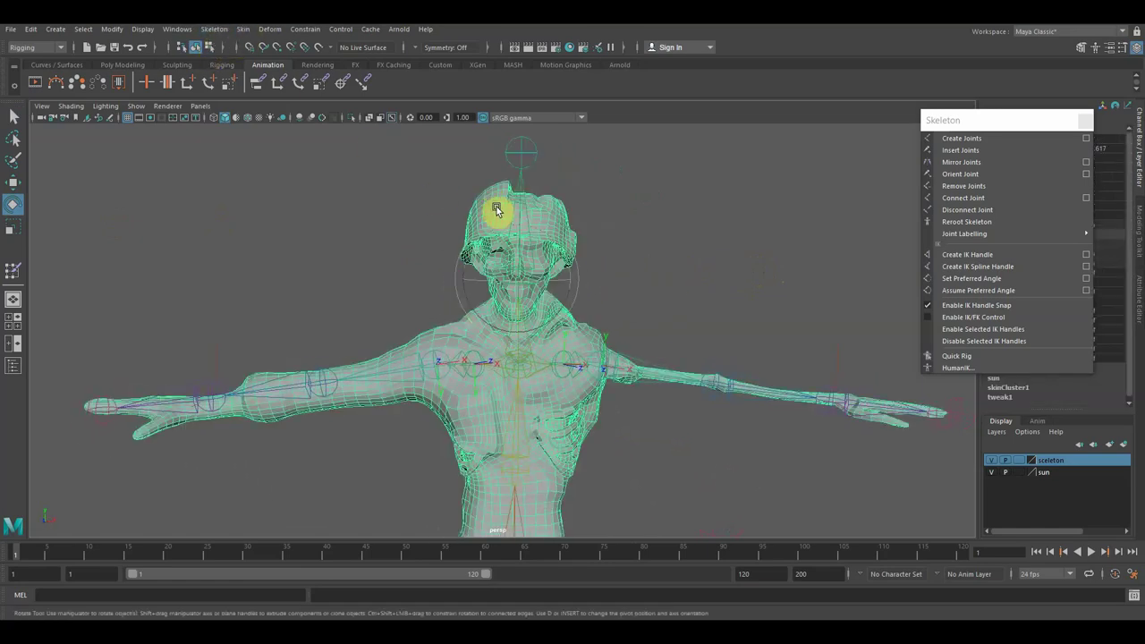
Reopen Paint Skin Weights and view joint24, joint21, joint2 and head joint weights.
{"action": "left_click", "coordinate": [242, 29]}
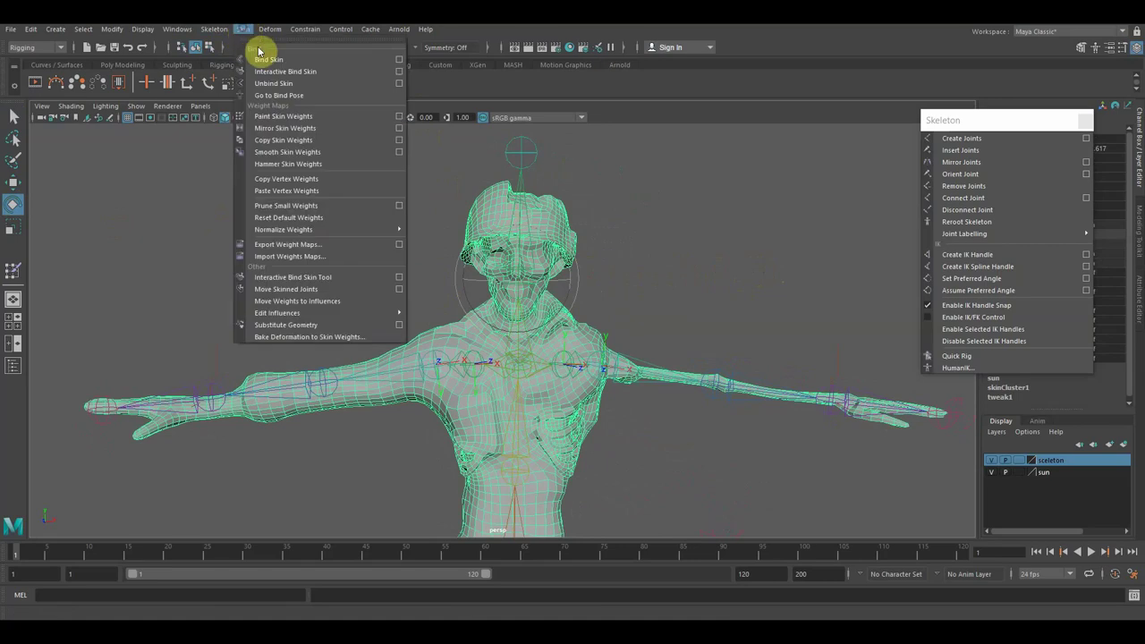
{"action": "left_click", "coordinate": [399, 116]}
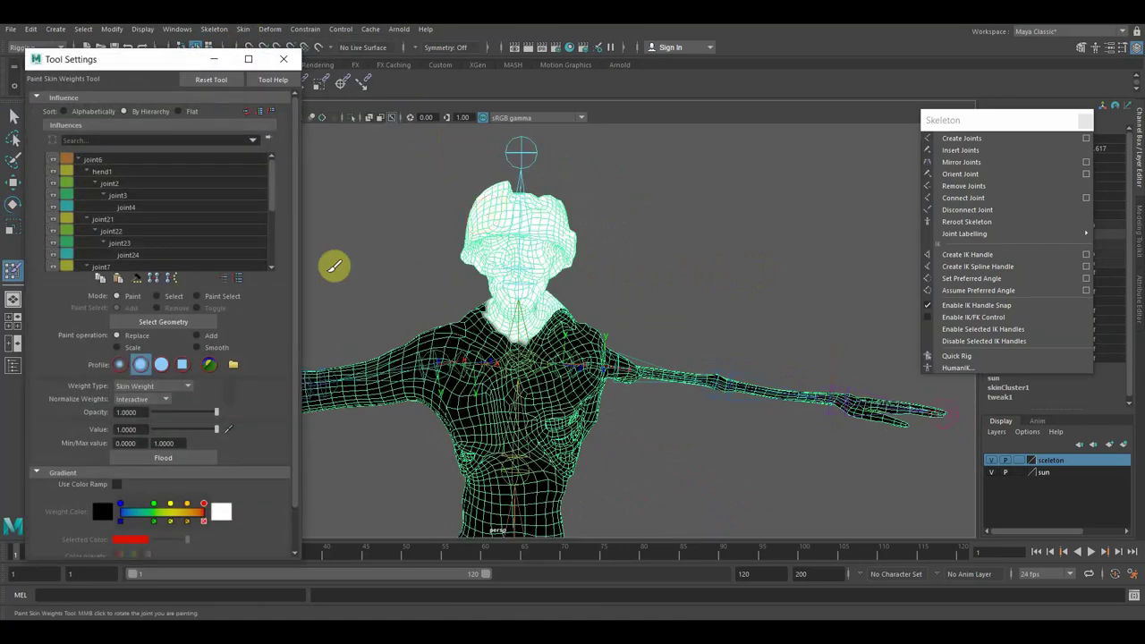
{"action": "left_click", "coordinate": [123, 254]}
{"action": "left_click", "coordinate": [114, 236]}
{"action": "left_click", "coordinate": [106, 218]}
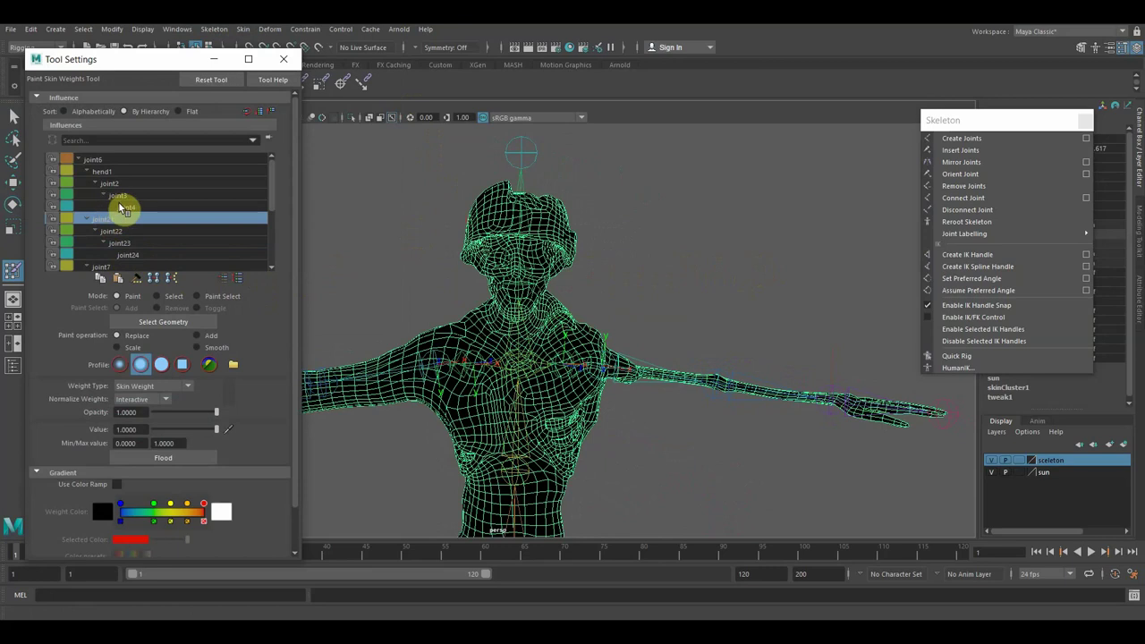
{"action": "left_click", "coordinate": [121, 196]}
{"action": "left_click", "coordinate": [114, 183]}
{"action": "left_click", "coordinate": [112, 171]}
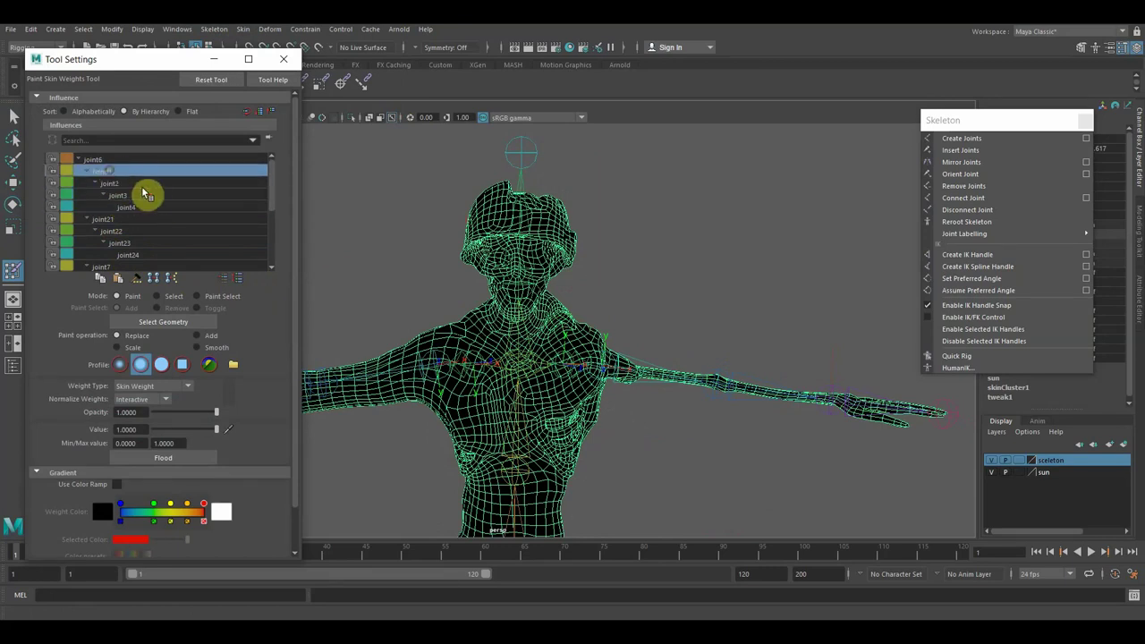
Check both shoulder joints and the arm weights of joint17 and joint18.
{"action": "scroll", "coordinate": [150, 195], "scroll_direction": "down", "scroll_amount": 2}
{"action": "left_click", "coordinate": [116, 238]}
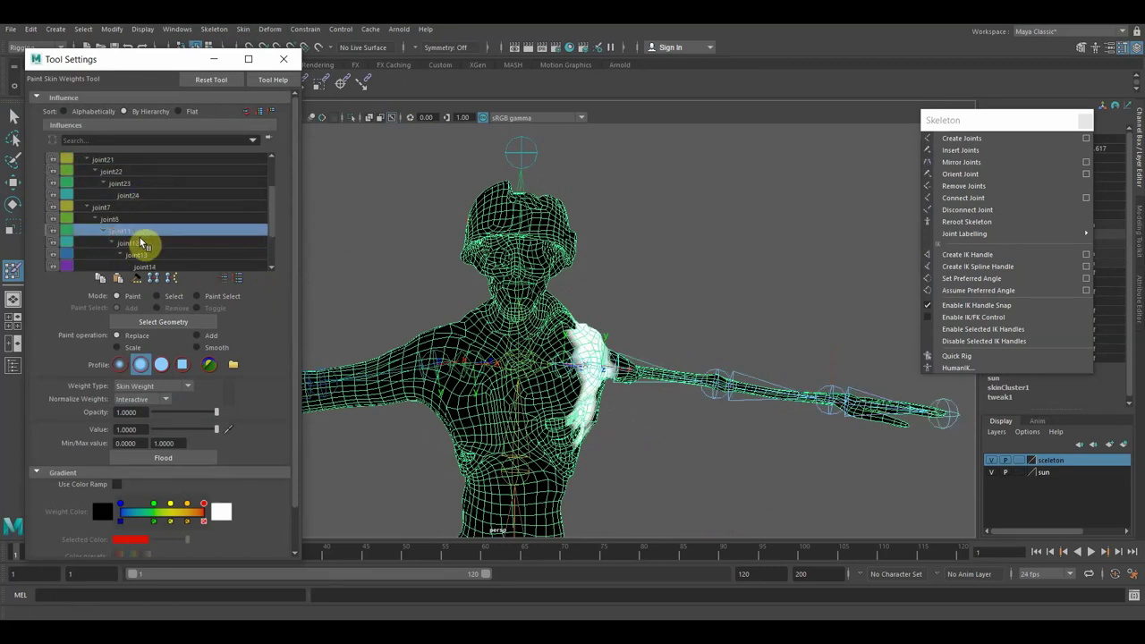
{"action": "scroll", "coordinate": [143, 238], "scroll_direction": "down", "scroll_amount": 2}
{"action": "left_click", "coordinate": [136, 207]}
{"action": "left_click", "coordinate": [132, 195]}
{"action": "left_click", "coordinate": [142, 233]}
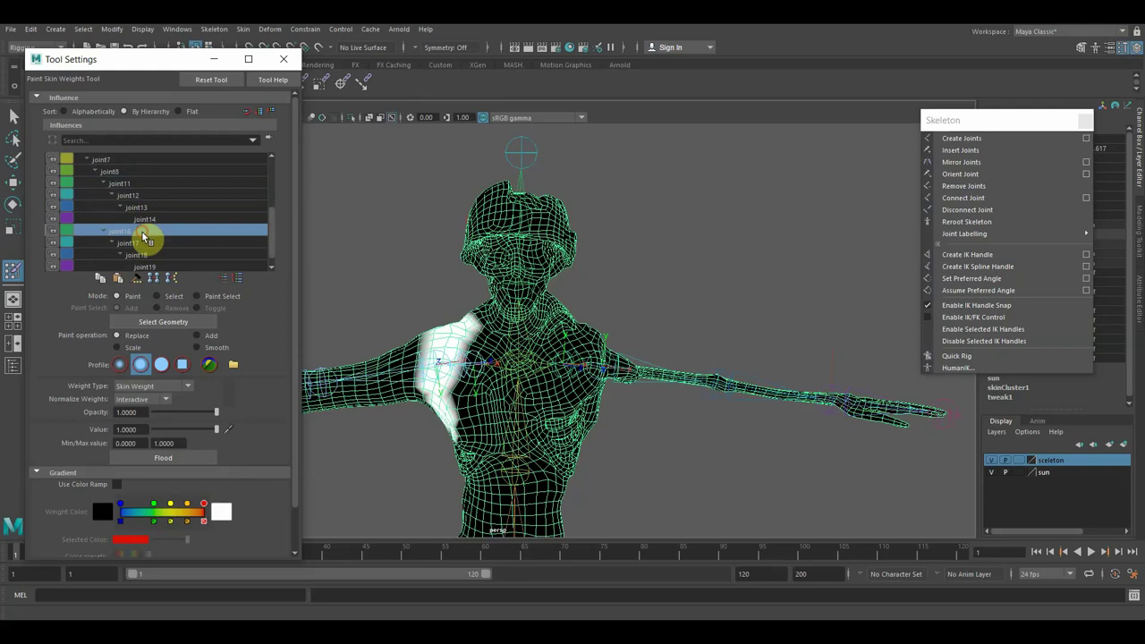
{"action": "left_click", "coordinate": [132, 245]}
{"action": "left_click", "coordinate": [140, 257]}
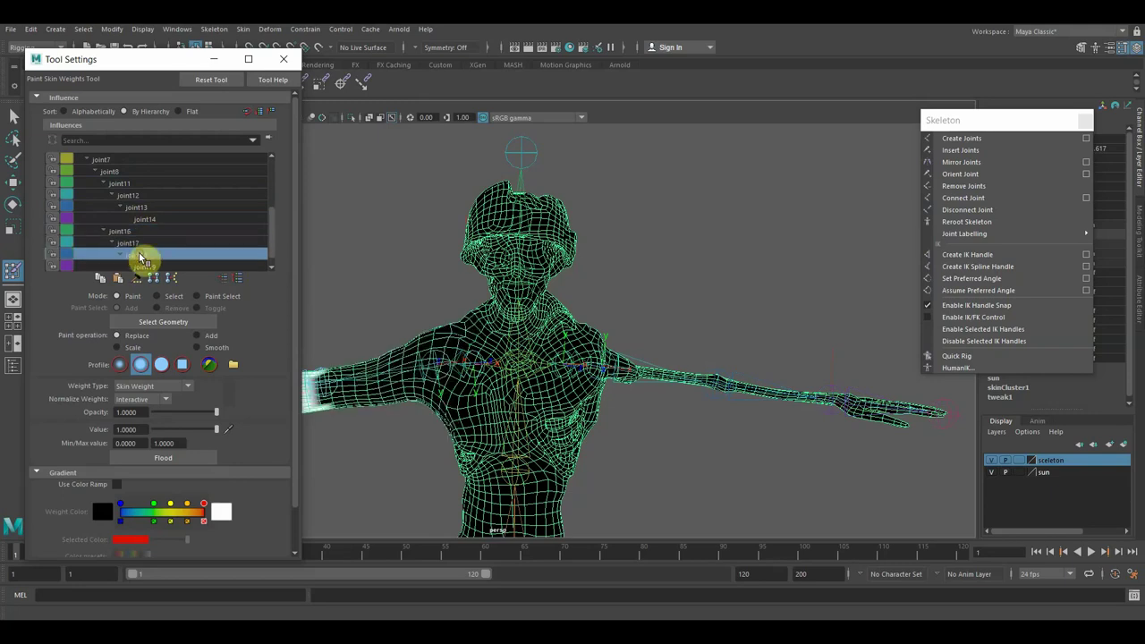
Check the arm tip, joint13, joint12 and joint11 weights, then show the chest joint's influence.
{"action": "scroll", "coordinate": [145, 257], "scroll_direction": "down", "scroll_amount": 1}
{"action": "left_click", "coordinate": [149, 257]}
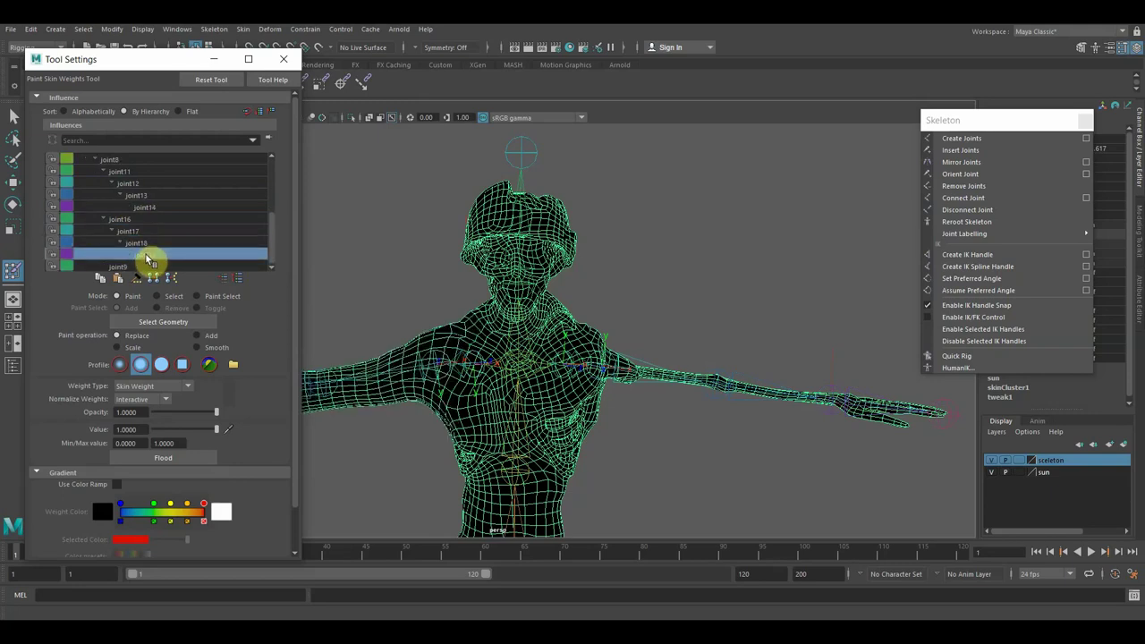
{"action": "left_click", "coordinate": [136, 196]}
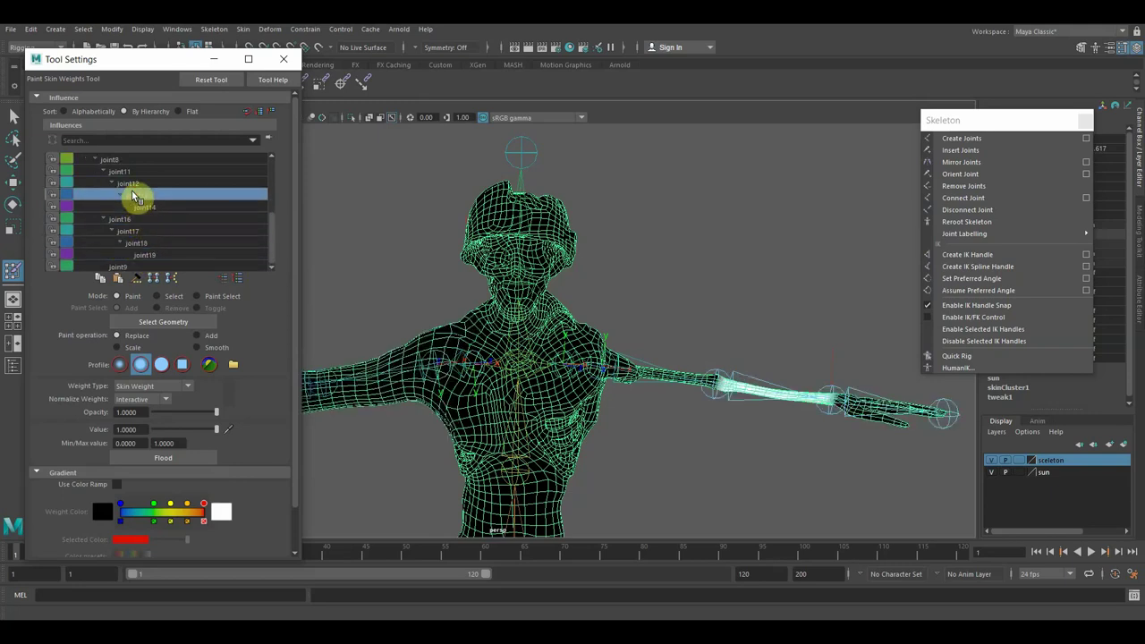
{"action": "left_click", "coordinate": [129, 183]}
{"action": "left_click", "coordinate": [125, 171]}
{"action": "scroll", "coordinate": [131, 183], "scroll_direction": "up", "scroll_amount": 2}
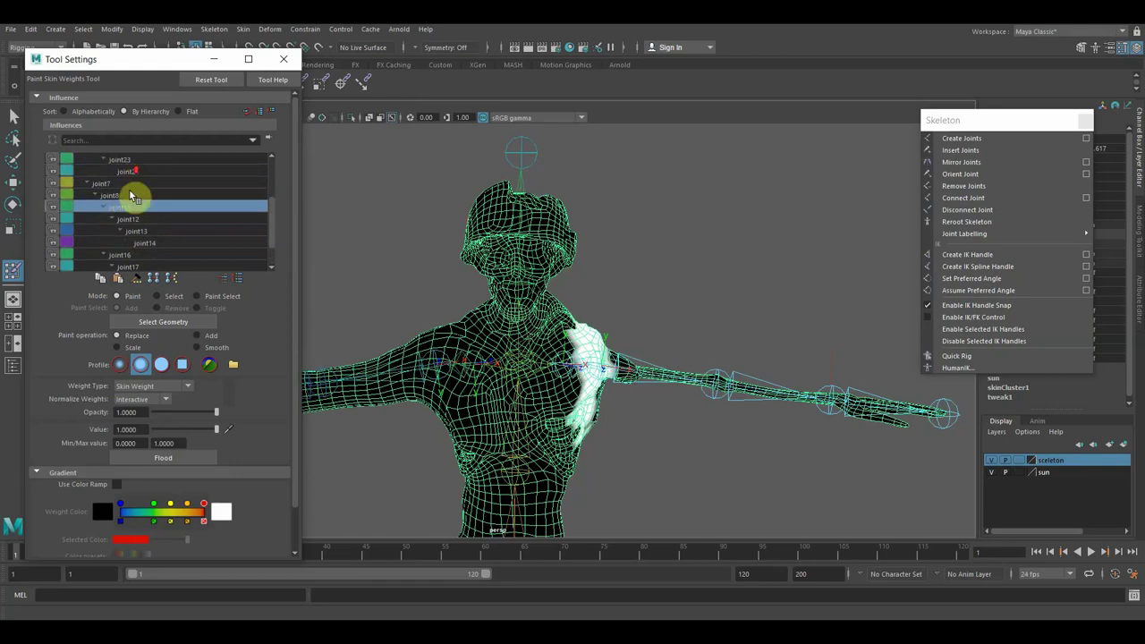
{"action": "left_click", "coordinate": [114, 193]}
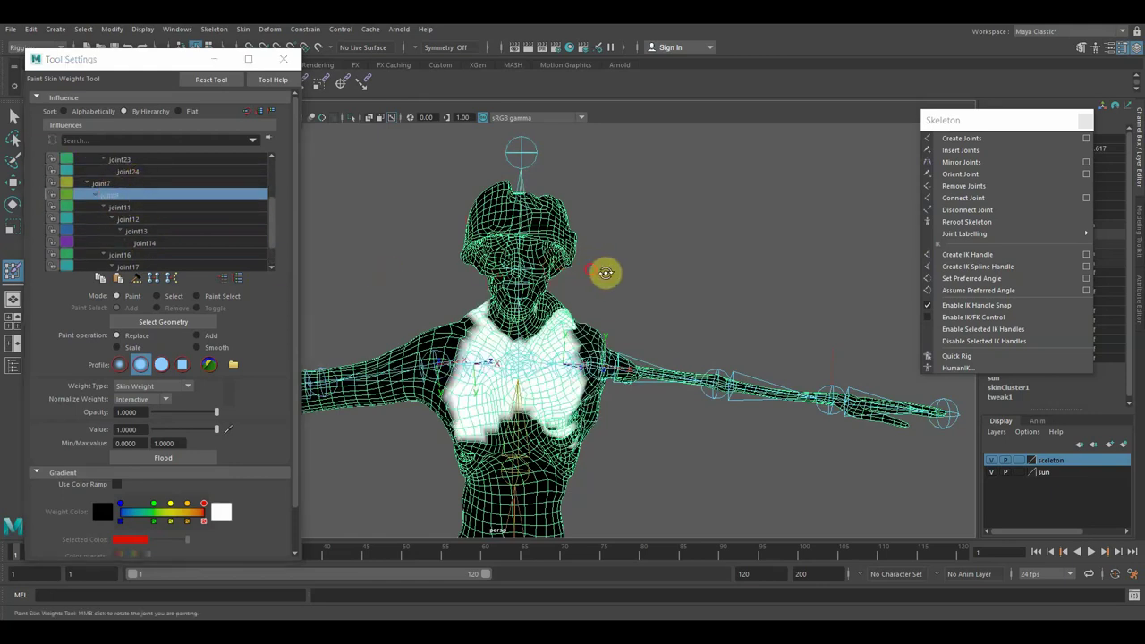
Paint chest-joint weights up onto the neck and shoulders from several angles, then exit painting.
{"action": "mouse_move", "coordinate": [606, 274]}
{"action": "left_mouse_down", "text": "alt"}
{"action": "mouse_move", "coordinate": [703, 271]}
{"action": "mouse_move", "coordinate": [657, 276]}
{"action": "mouse_move", "coordinate": [652, 332]}
{"action": "mouse_move", "coordinate": [588, 301]}
{"action": "mouse_move", "coordinate": [557, 268]}
{"action": "left_mouse_up", "text": "alt"}
{"action": "mouse_move", "coordinate": [694, 282]}
{"action": "left_mouse_down", "text": "alt"}
{"action": "mouse_move", "coordinate": [695, 256]}
{"action": "mouse_move", "coordinate": [608, 276]}
{"action": "left_mouse_up", "text": "alt"}
{"action": "mouse_move", "coordinate": [458, 395]}
{"action": "left_mouse_down"}
{"action": "mouse_move", "coordinate": [447, 370]}
{"action": "mouse_move", "coordinate": [493, 327]}
{"action": "mouse_move", "coordinate": [570, 310]}
{"action": "mouse_move", "coordinate": [493, 272]}
{"action": "mouse_move", "coordinate": [465, 273]}
{"action": "mouse_move", "coordinate": [443, 238]}
{"action": "mouse_move", "coordinate": [435, 245]}
{"action": "left_mouse_up"}
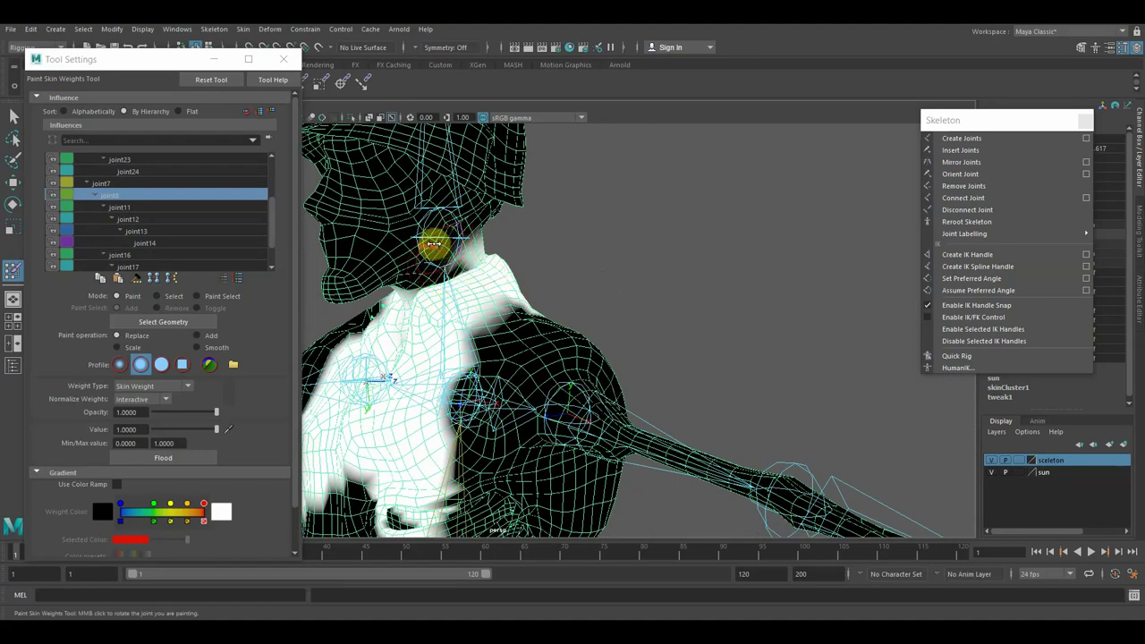
{"action": "middle_click_drag", "start_coordinate": [433, 244], "coordinate": [452, 269]}
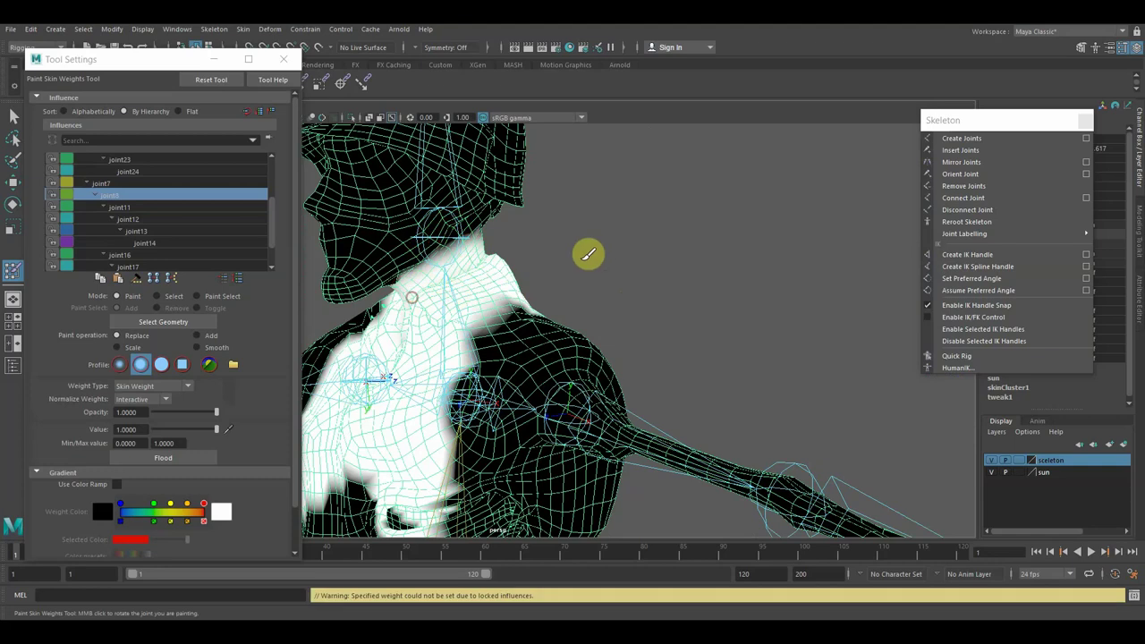
{"action": "mouse_move", "coordinate": [580, 274]}
{"action": "left_mouse_down", "text": "alt"}
{"action": "mouse_move", "coordinate": [699, 266]}
{"action": "mouse_move", "coordinate": [654, 256]}
{"action": "mouse_move", "coordinate": [761, 259]}
{"action": "left_mouse_up", "text": "alt"}
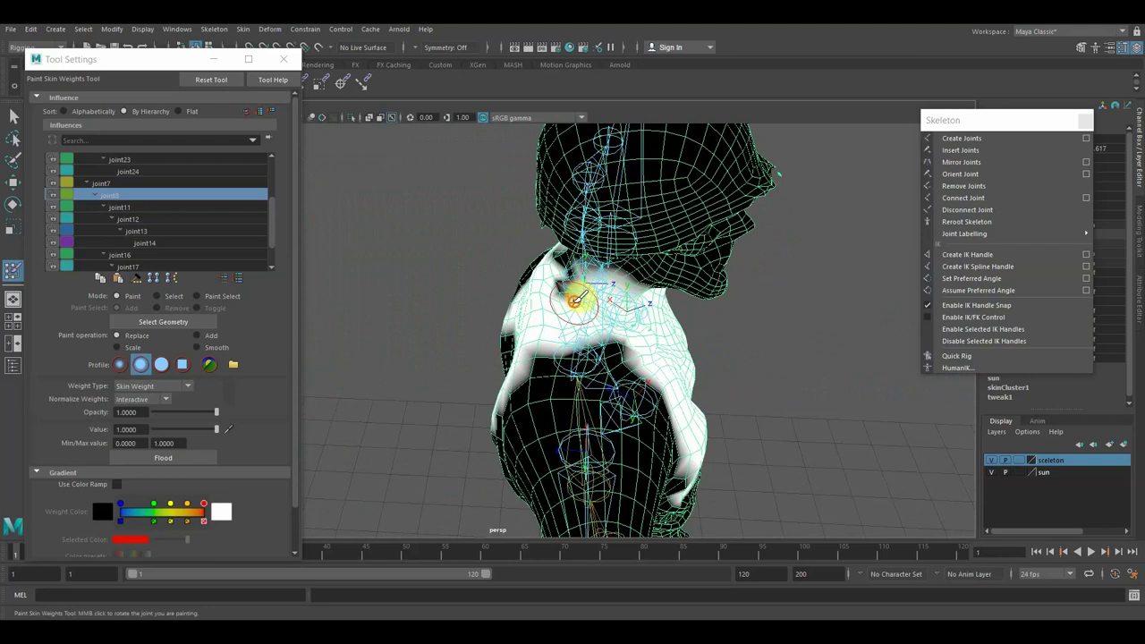
{"action": "left_click_drag", "start_coordinate": [575, 301], "coordinate": [570, 248]}
{"action": "left_click_drag", "start_coordinate": [747, 317], "coordinate": [787, 285], "text": "alt"}
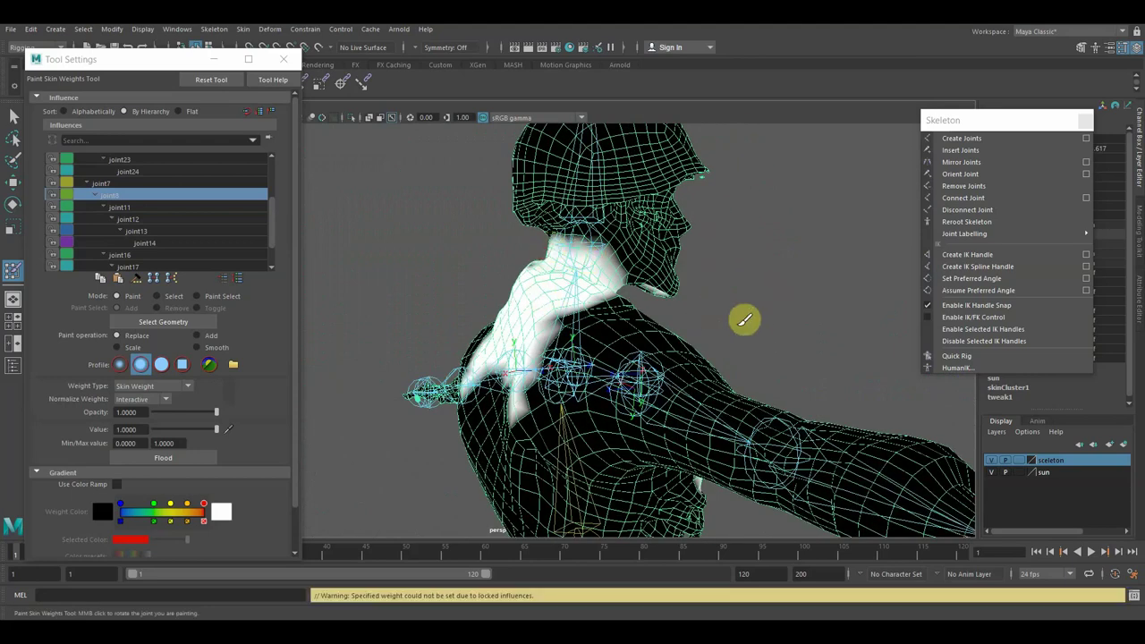
{"action": "mouse_move", "coordinate": [744, 319]}
{"action": "left_mouse_down", "text": "alt"}
{"action": "mouse_move", "coordinate": [564, 325]}
{"action": "mouse_move", "coordinate": [582, 350]}
{"action": "mouse_move", "coordinate": [583, 338]}
{"action": "mouse_move", "coordinate": [459, 397]}
{"action": "mouse_move", "coordinate": [449, 367]}
{"action": "mouse_move", "coordinate": [456, 320]}
{"action": "left_mouse_up", "text": "alt"}
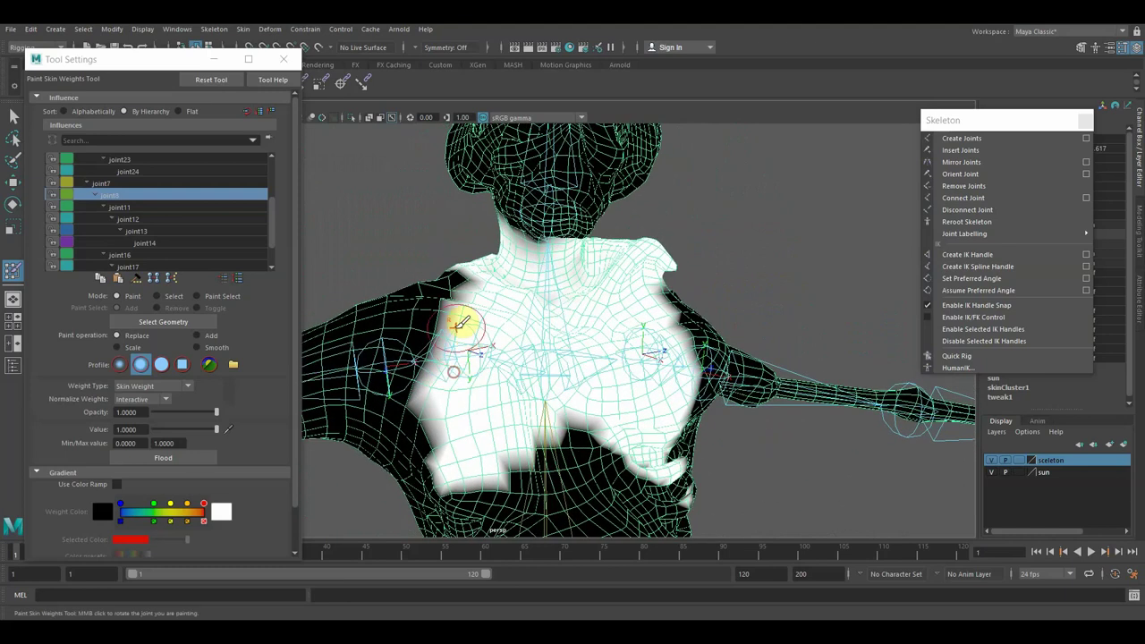
{"action": "mouse_move", "coordinate": [627, 249]}
{"action": "left_mouse_down", "text": "alt"}
{"action": "mouse_move", "coordinate": [759, 253]}
{"action": "mouse_move", "coordinate": [685, 261]}
{"action": "mouse_move", "coordinate": [677, 248]}
{"action": "left_mouse_up", "text": "alt"}
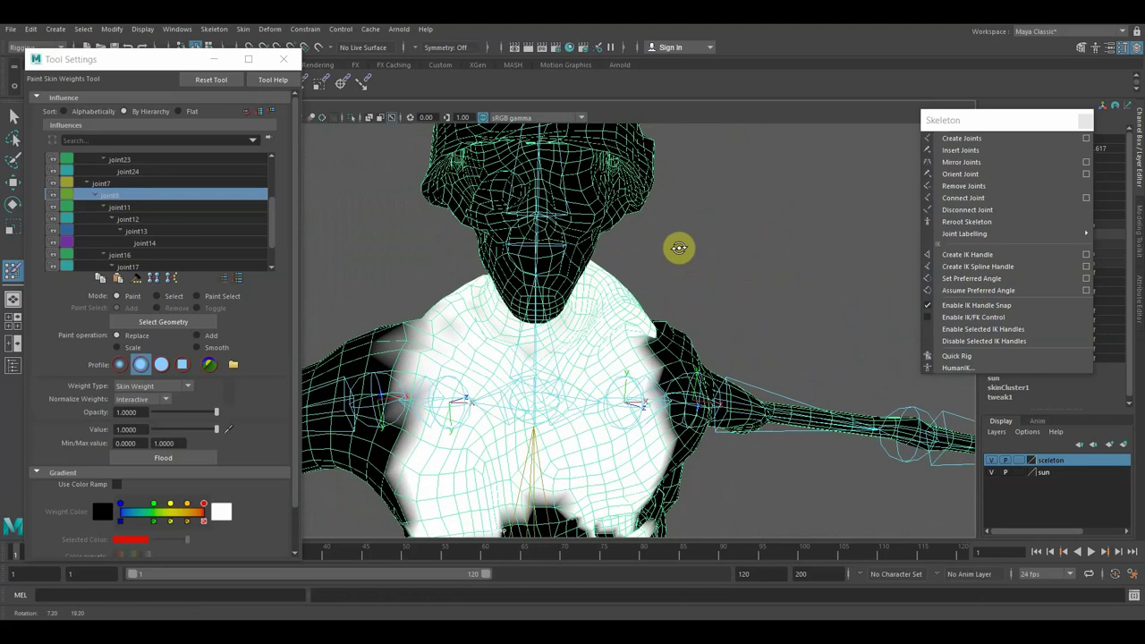
{"action": "left_click", "coordinate": [291, 64]}
Select the neck joint and rotate it so the character's head tilts back.
{"action": "left_click", "coordinate": [13, 117]}
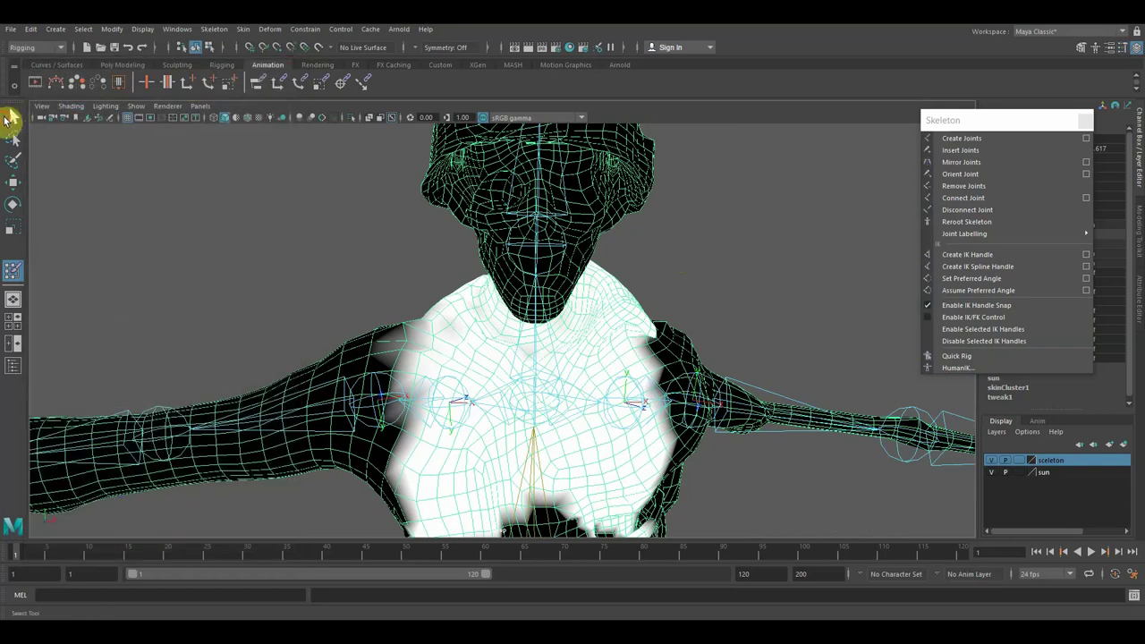
{"action": "left_click", "coordinate": [538, 258]}
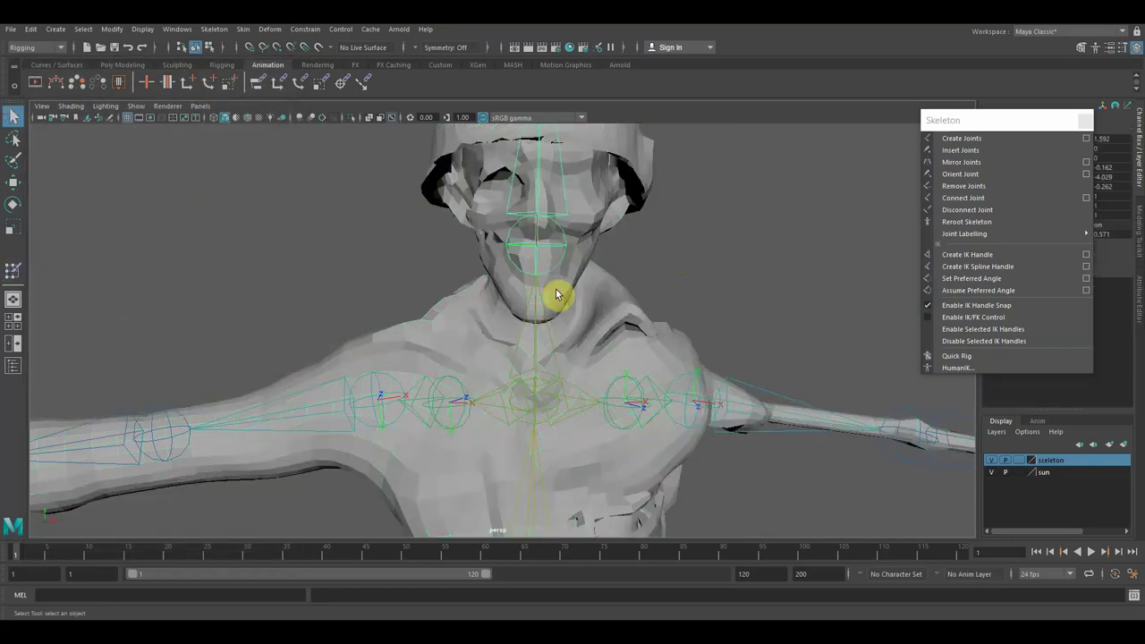
{"action": "mouse_move", "coordinate": [555, 317]}
{"action": "left_mouse_down", "text": "alt"}
{"action": "mouse_move", "coordinate": [785, 256]}
{"action": "mouse_move", "coordinate": [803, 265]}
{"action": "left_mouse_up", "text": "alt"}
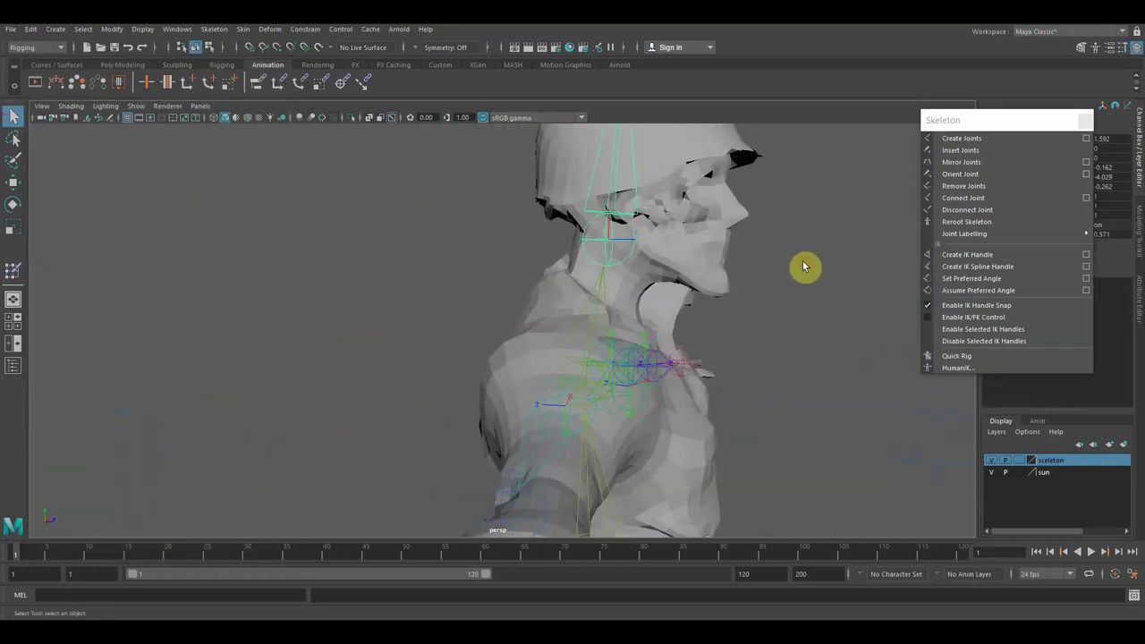
{"action": "mouse_move", "coordinate": [802, 266]}
{"action": "middle_mouse_down", "text": "alt"}
{"action": "mouse_move", "coordinate": [709, 380]}
{"action": "mouse_move", "coordinate": [531, 350]}
{"action": "middle_mouse_up", "text": "alt"}
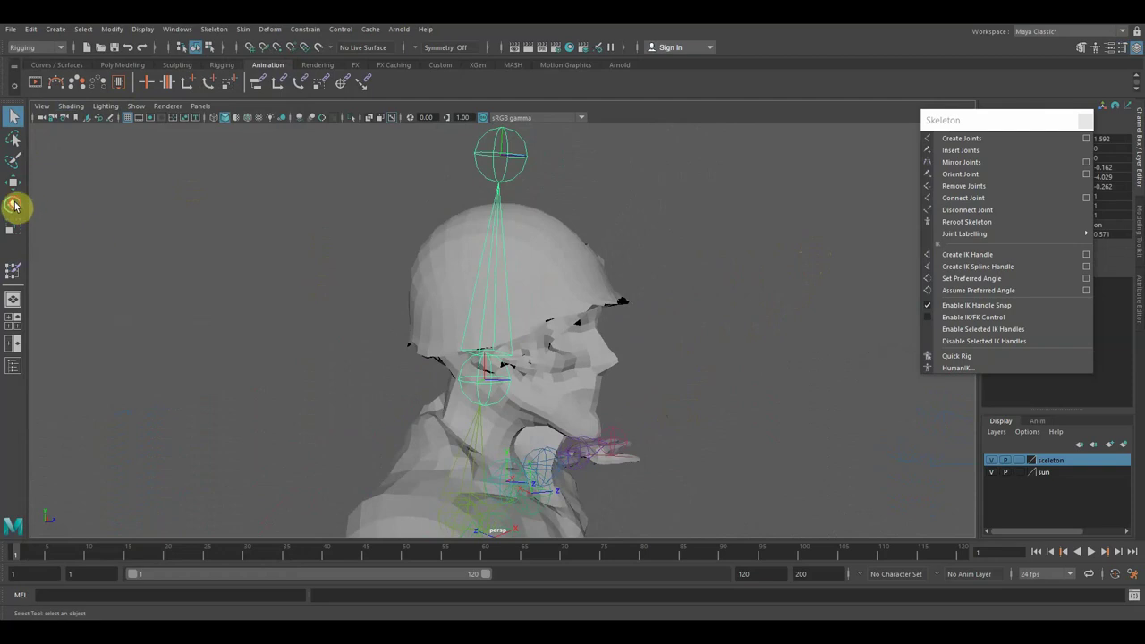
{"action": "left_click", "coordinate": [13, 206]}
{"action": "mouse_move", "coordinate": [537, 348]}
{"action": "left_mouse_down"}
{"action": "mouse_move", "coordinate": [506, 319]}
{"action": "mouse_move", "coordinate": [519, 314]}
{"action": "mouse_move", "coordinate": [631, 399]}
{"action": "mouse_move", "coordinate": [626, 337]}
{"action": "mouse_move", "coordinate": [713, 366]}
{"action": "mouse_move", "coordinate": [586, 296]}
{"action": "left_mouse_up"}
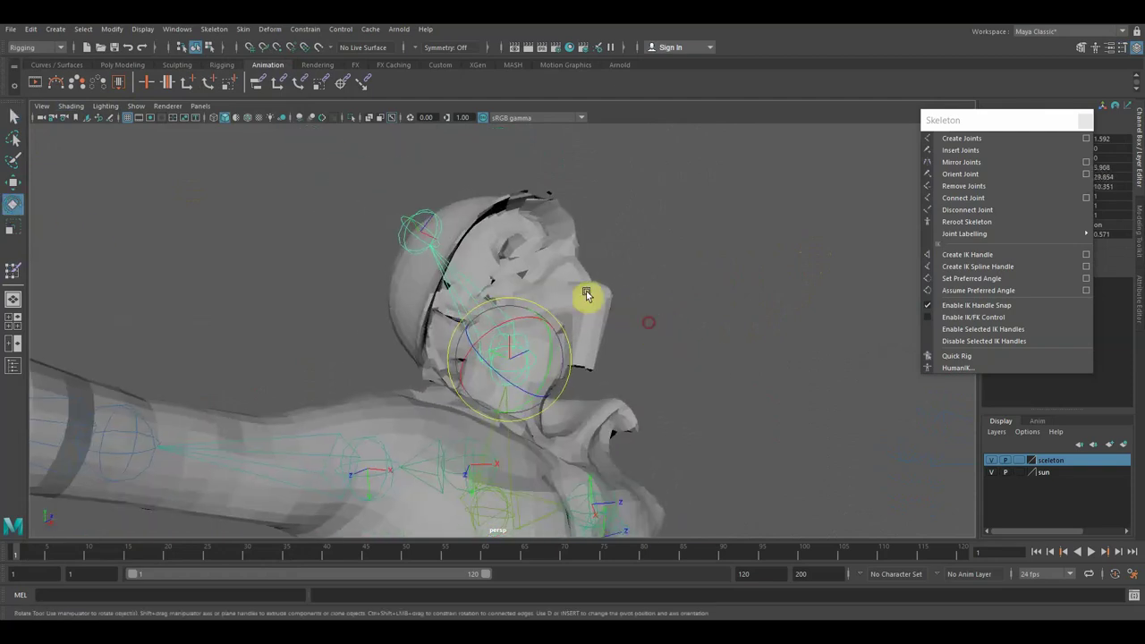
Check joint8's weights in Paint Skin Weights, close the settings and reselect the body mesh.
{"action": "left_click", "coordinate": [244, 29]}
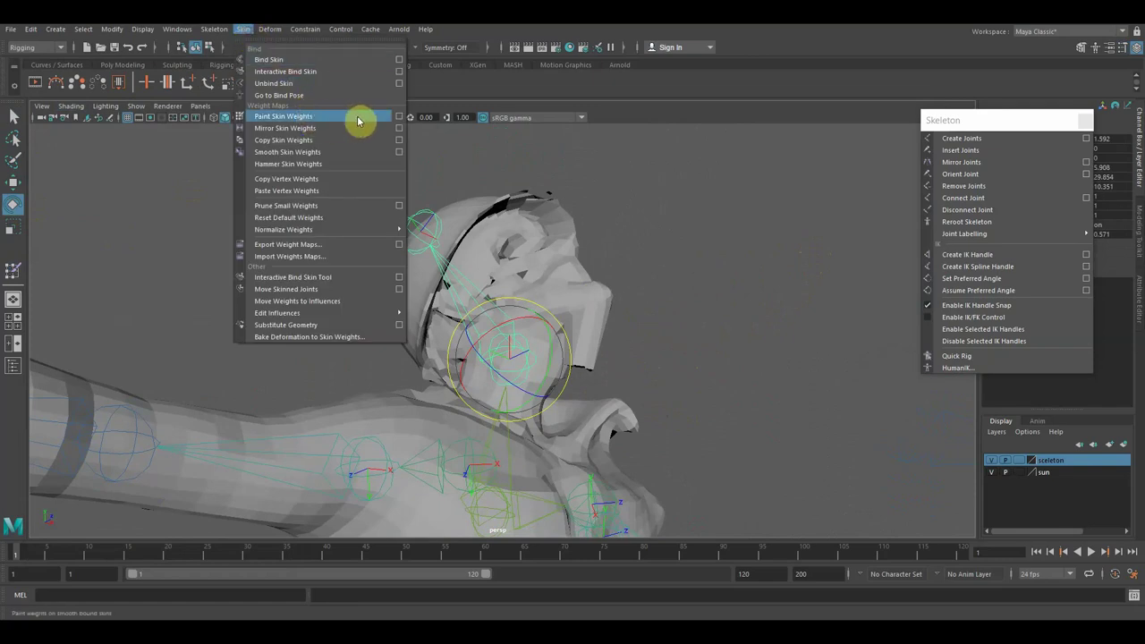
{"action": "left_click", "coordinate": [403, 120]}
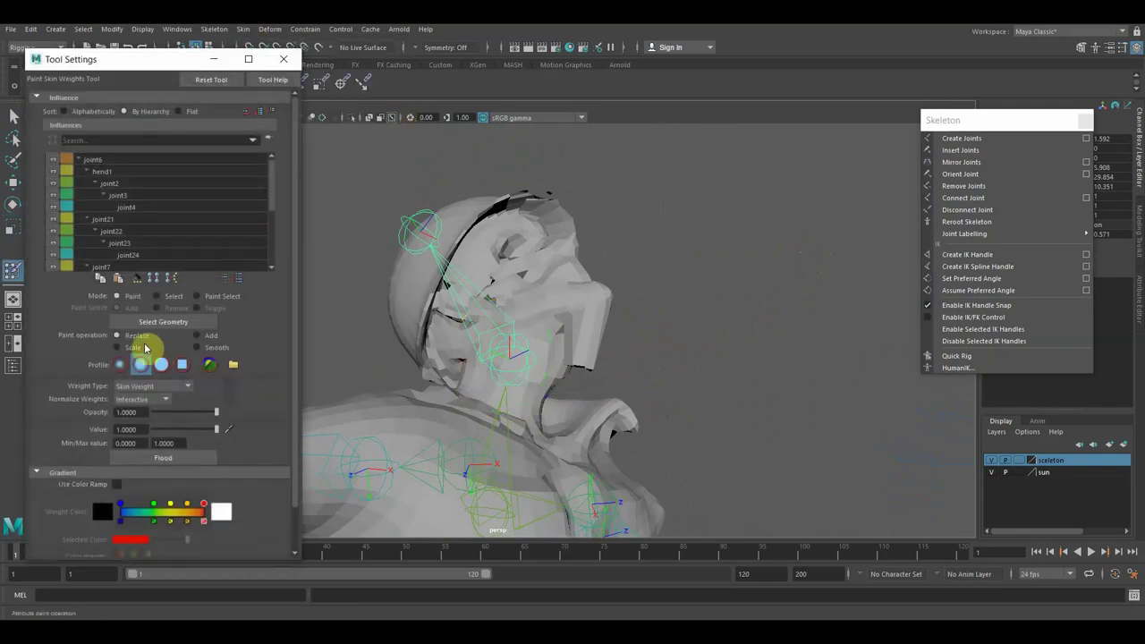
{"action": "scroll", "coordinate": [128, 234], "scroll_direction": "down", "scroll_amount": 1}
{"action": "left_click", "coordinate": [128, 241]}
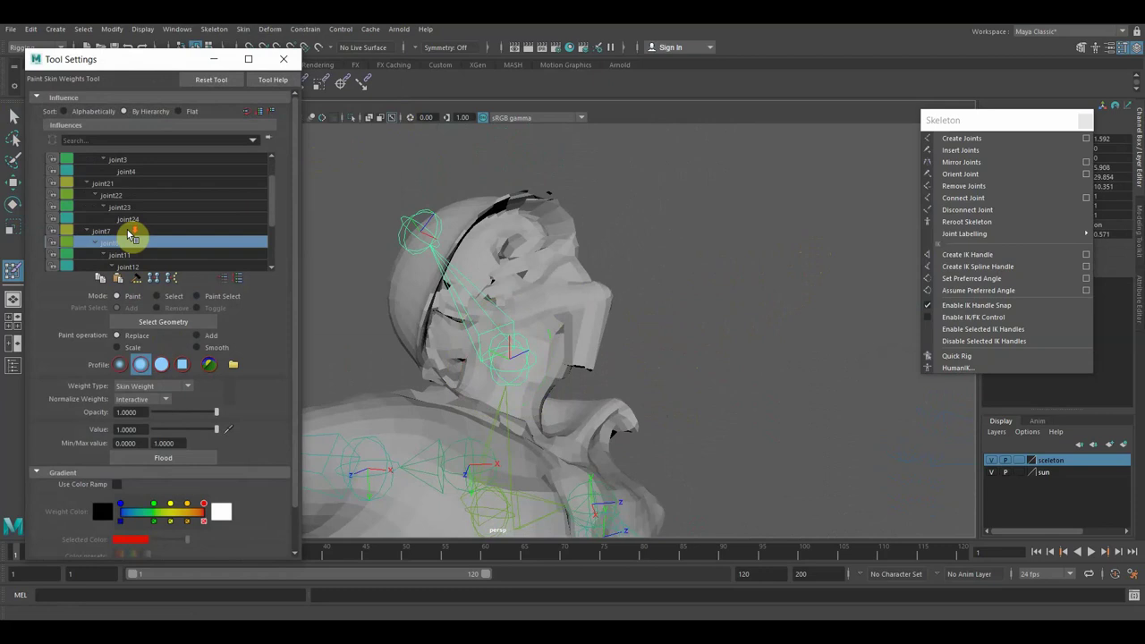
{"action": "left_click", "coordinate": [283, 61]}
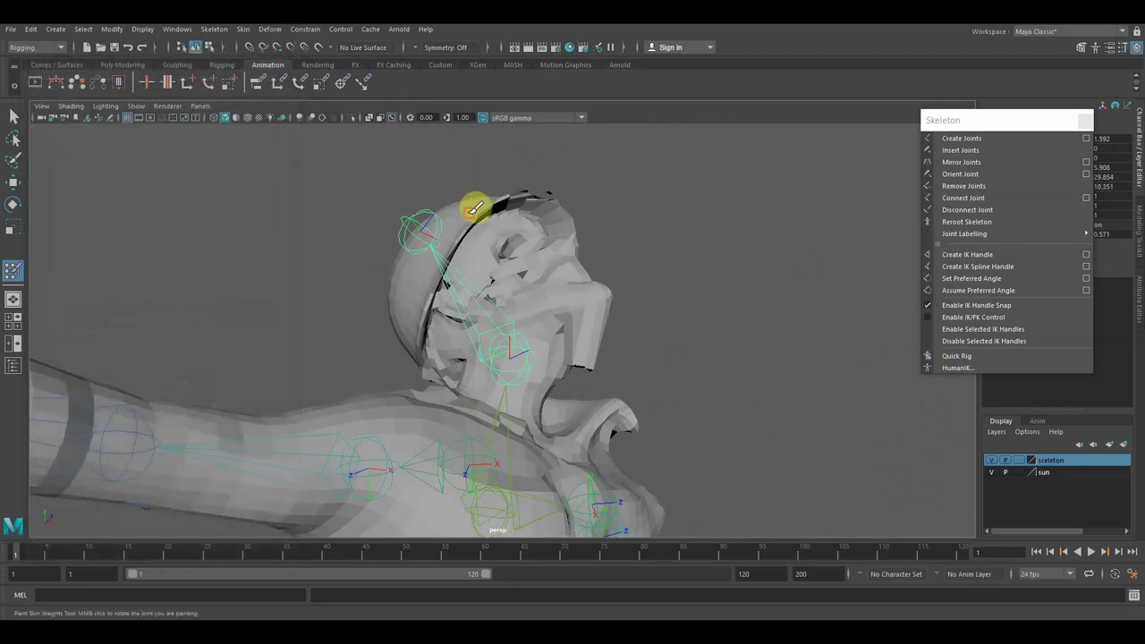
{"action": "left_click", "coordinate": [12, 116]}
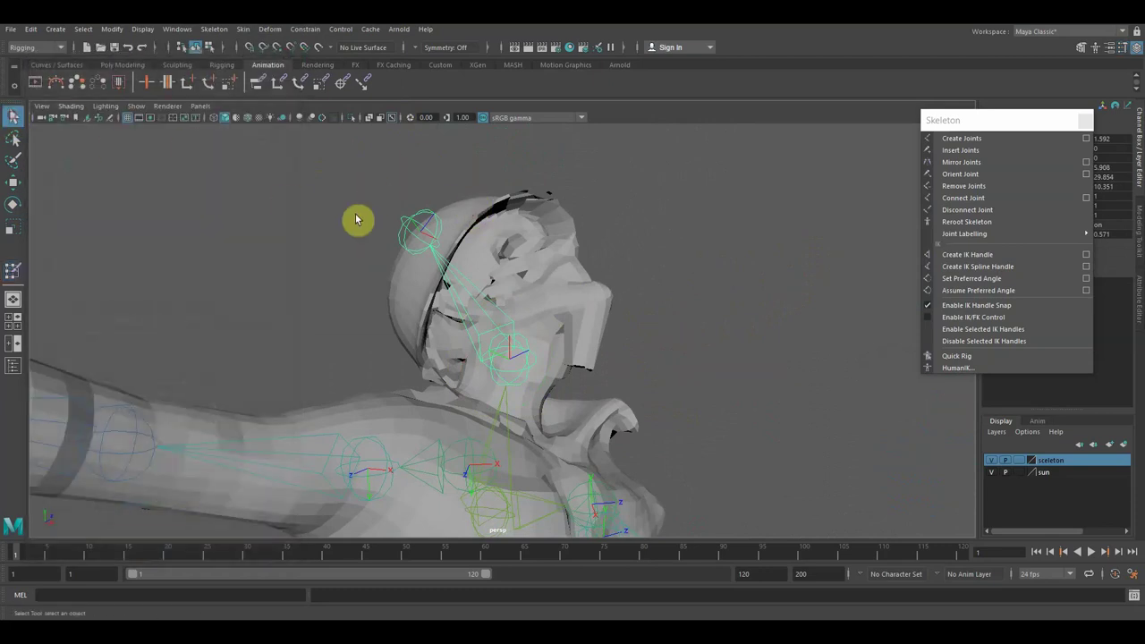
{"action": "left_click", "coordinate": [475, 217]}
Reopen Paint Skin Weights on the mesh and display the head joint's weights.
{"action": "left_click", "coordinate": [247, 31]}
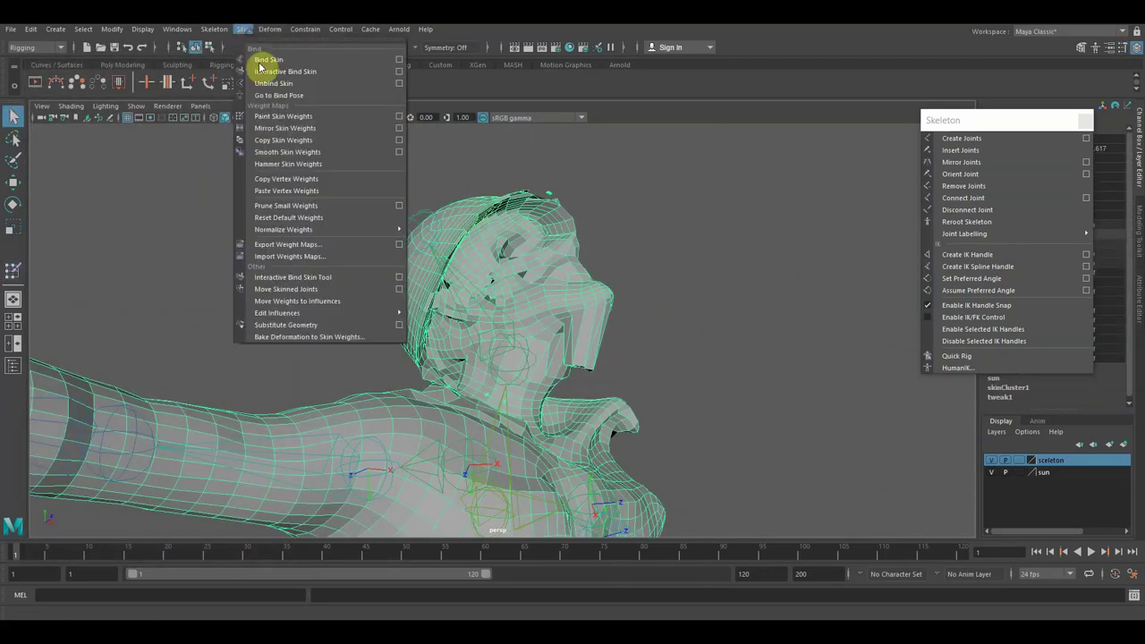
{"action": "left_click", "coordinate": [400, 122]}
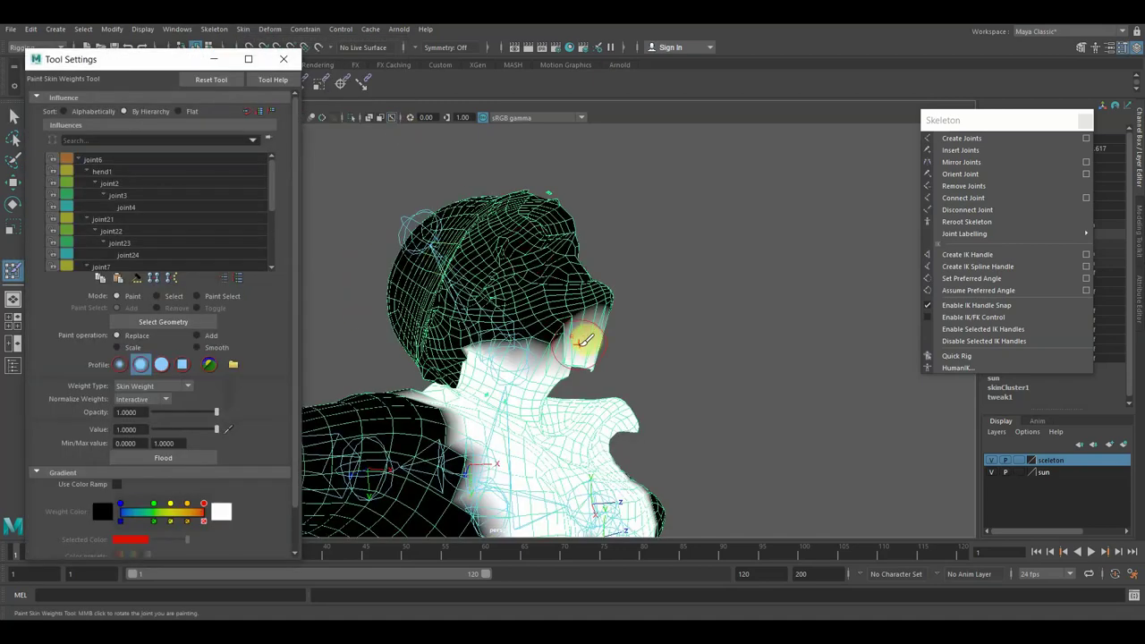
{"action": "left_click", "coordinate": [164, 259]}
{"action": "scroll", "coordinate": [161, 232], "scroll_direction": "down", "scroll_amount": 2}
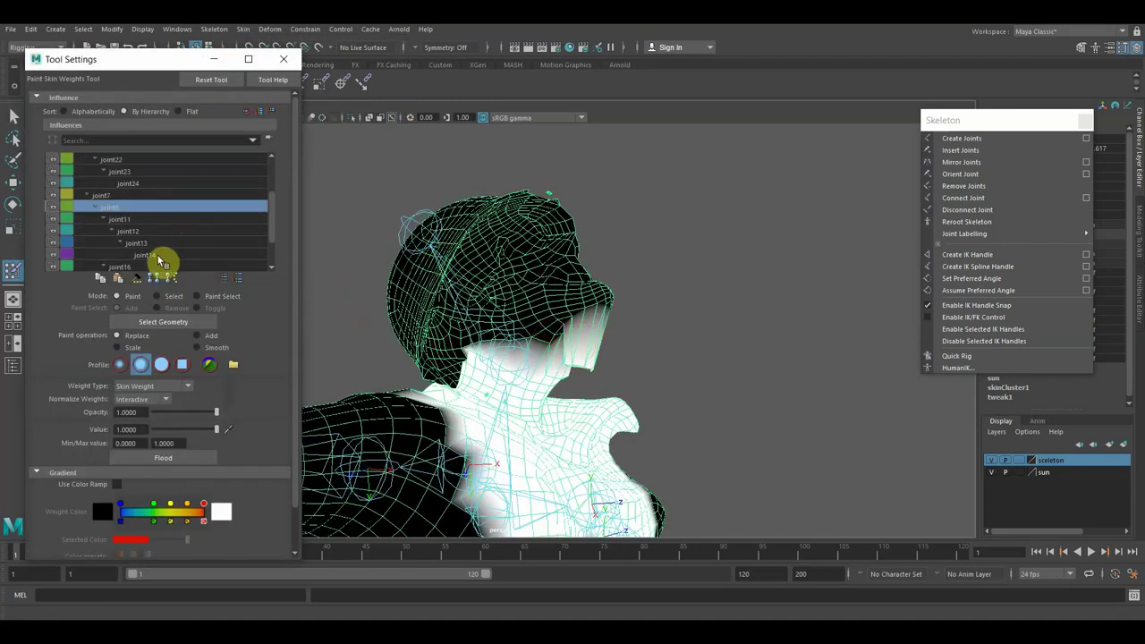
{"action": "scroll", "coordinate": [159, 257], "scroll_direction": "down", "scroll_amount": 1}
{"action": "left_click", "coordinate": [122, 269]}
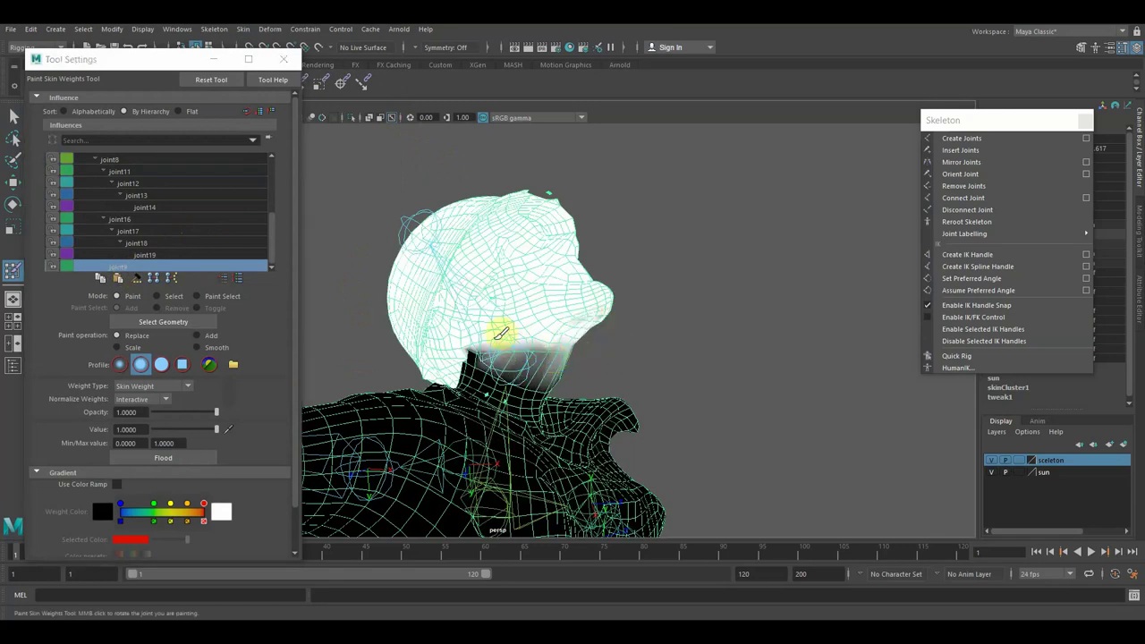
Bend the head joint to check how its weighting deforms the head and neck.
{"action": "mouse_move", "coordinate": [621, 353]}
{"action": "middle_mouse_down"}
{"action": "mouse_move", "coordinate": [742, 358]}
{"action": "mouse_move", "coordinate": [585, 369]}
{"action": "middle_mouse_up"}
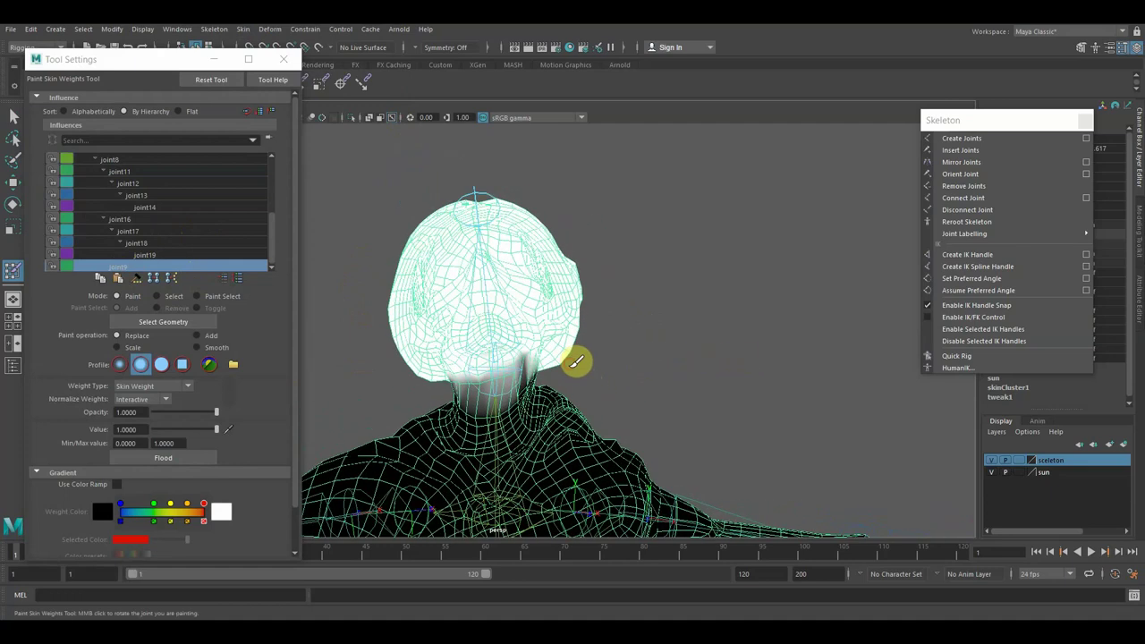
{"action": "scroll", "coordinate": [611, 343], "scroll_direction": "down", "scroll_amount": 3}
{"action": "scroll", "coordinate": [649, 274], "scroll_direction": "down", "scroll_amount": 3}
{"action": "mouse_move", "coordinate": [660, 271]}
{"action": "middle_mouse_down"}
{"action": "mouse_move", "coordinate": [593, 295]}
{"action": "mouse_move", "coordinate": [757, 287]}
{"action": "mouse_move", "coordinate": [690, 297]}
{"action": "middle_mouse_up"}
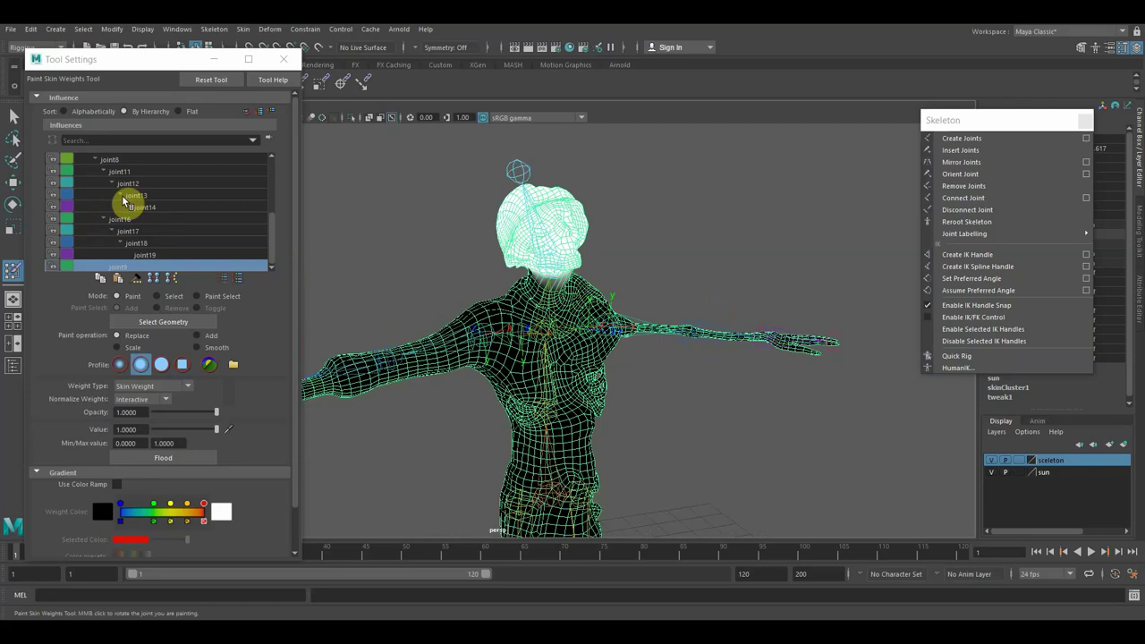
Select joint8, paint its weight over the neck and shoulder from the side, then close the settings.
{"action": "left_click", "coordinate": [143, 206]}
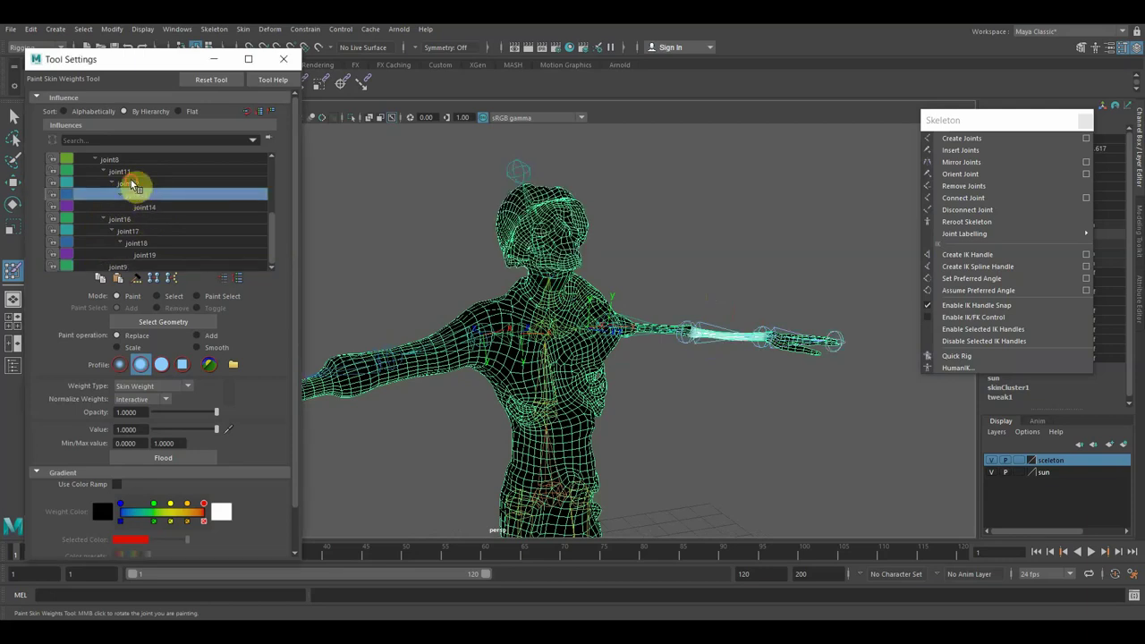
{"action": "left_click", "coordinate": [133, 183]}
{"action": "left_click", "coordinate": [114, 171]}
{"action": "left_click", "coordinate": [112, 159]}
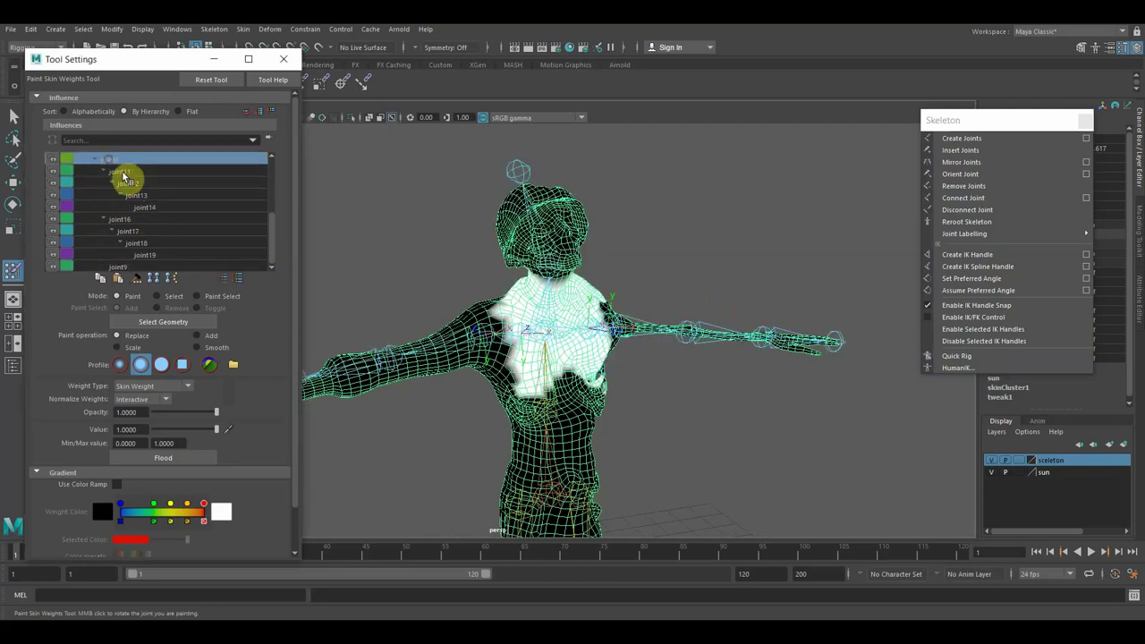
{"action": "left_click_drag", "start_coordinate": [729, 260], "coordinate": [750, 260], "text": "alt"}
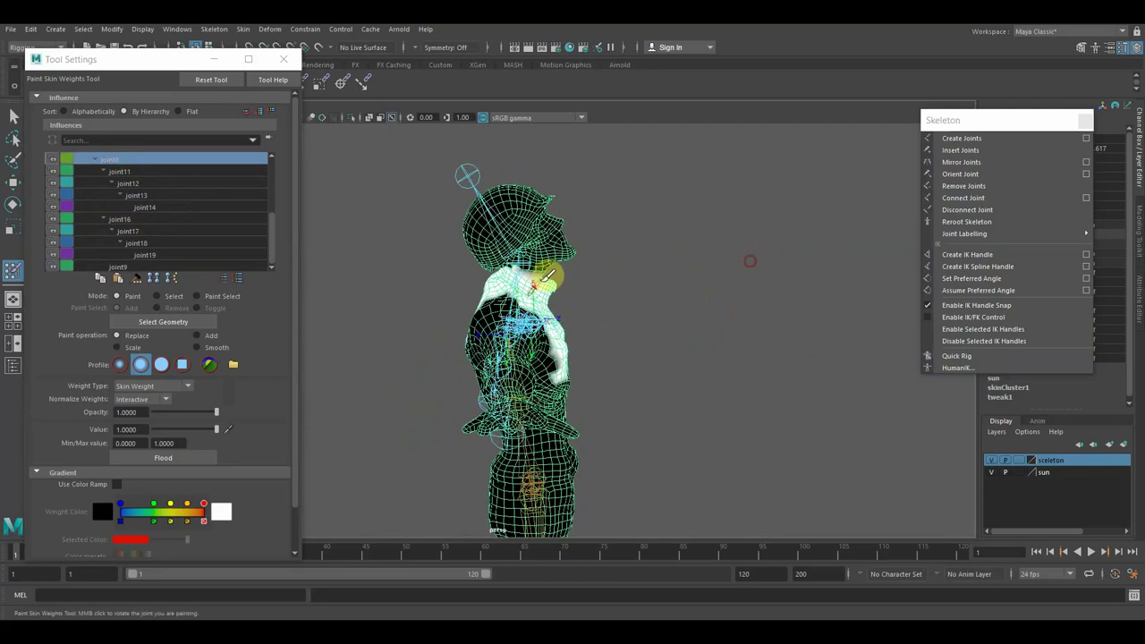
{"action": "mouse_move", "coordinate": [506, 260]}
{"action": "left_mouse_down"}
{"action": "mouse_move", "coordinate": [596, 252]}
{"action": "mouse_move", "coordinate": [582, 296]}
{"action": "mouse_move", "coordinate": [399, 291]}
{"action": "mouse_move", "coordinate": [501, 259]}
{"action": "mouse_move", "coordinate": [695, 276]}
{"action": "left_mouse_up"}
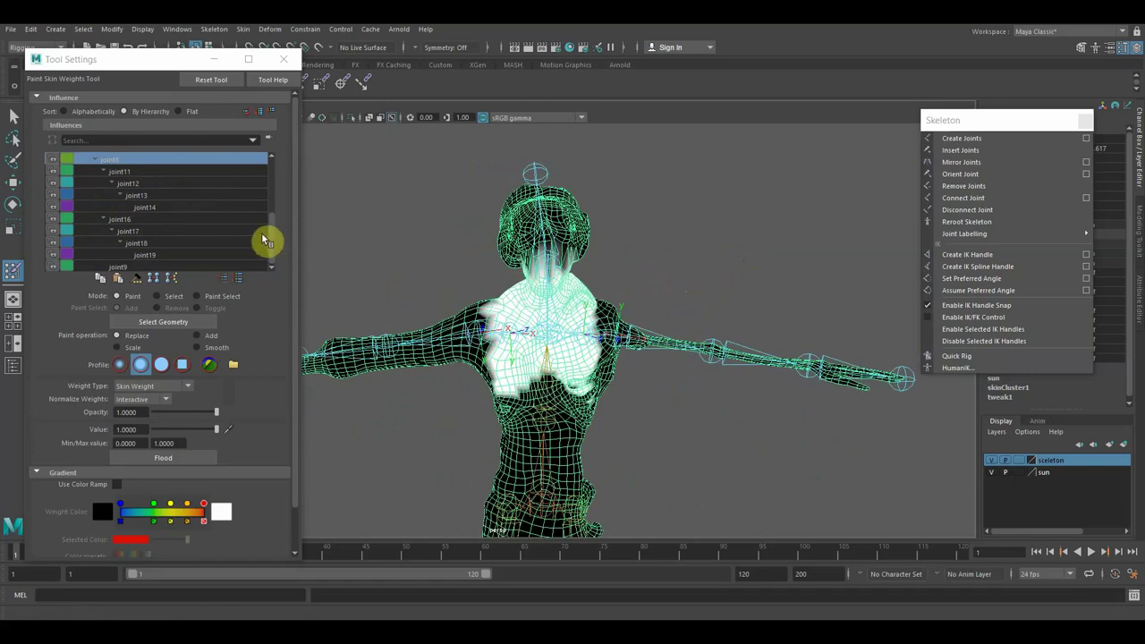
{"action": "left_click", "coordinate": [284, 59]}
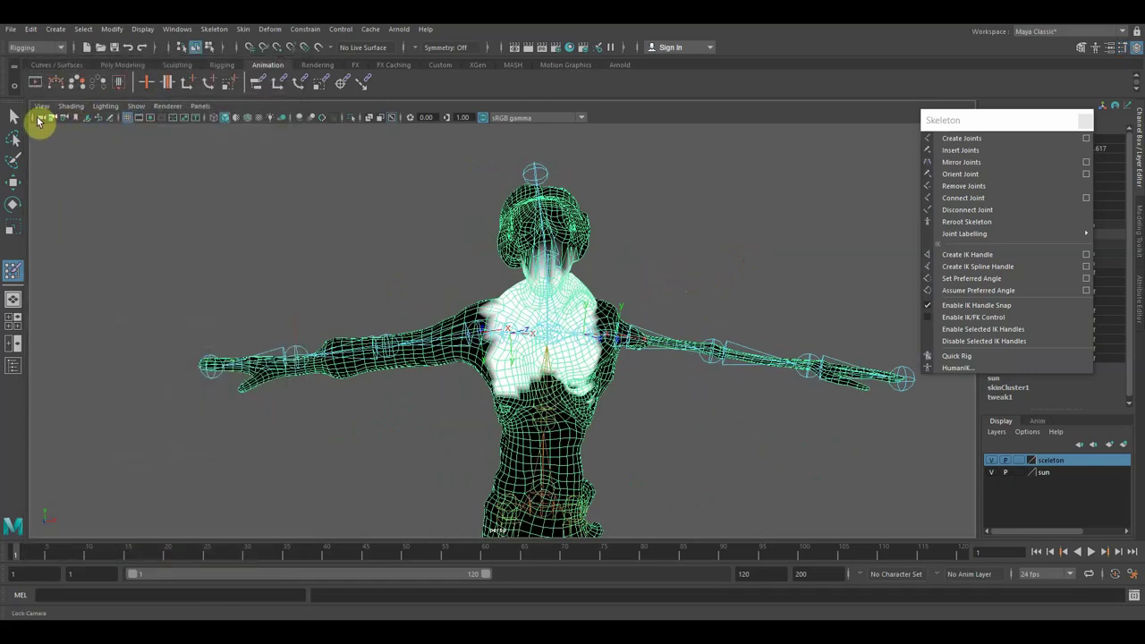
Exit weight painting with the Select Tool, reselect the character mesh and list the Skin commands.
{"action": "left_click", "coordinate": [13, 117]}
{"action": "left_click", "coordinate": [249, 221]}
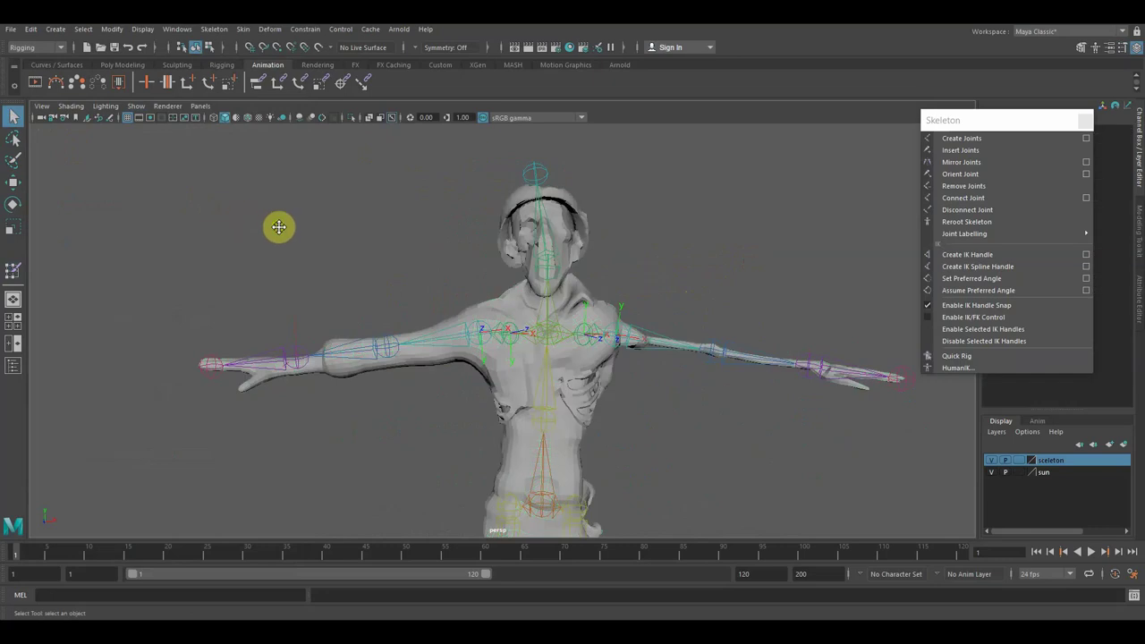
{"action": "mouse_move", "coordinate": [276, 225]}
{"action": "left_mouse_down", "text": "alt"}
{"action": "mouse_move", "coordinate": [348, 238]}
{"action": "mouse_move", "coordinate": [289, 248]}
{"action": "mouse_move", "coordinate": [407, 242]}
{"action": "mouse_move", "coordinate": [402, 251]}
{"action": "left_mouse_up", "text": "alt"}
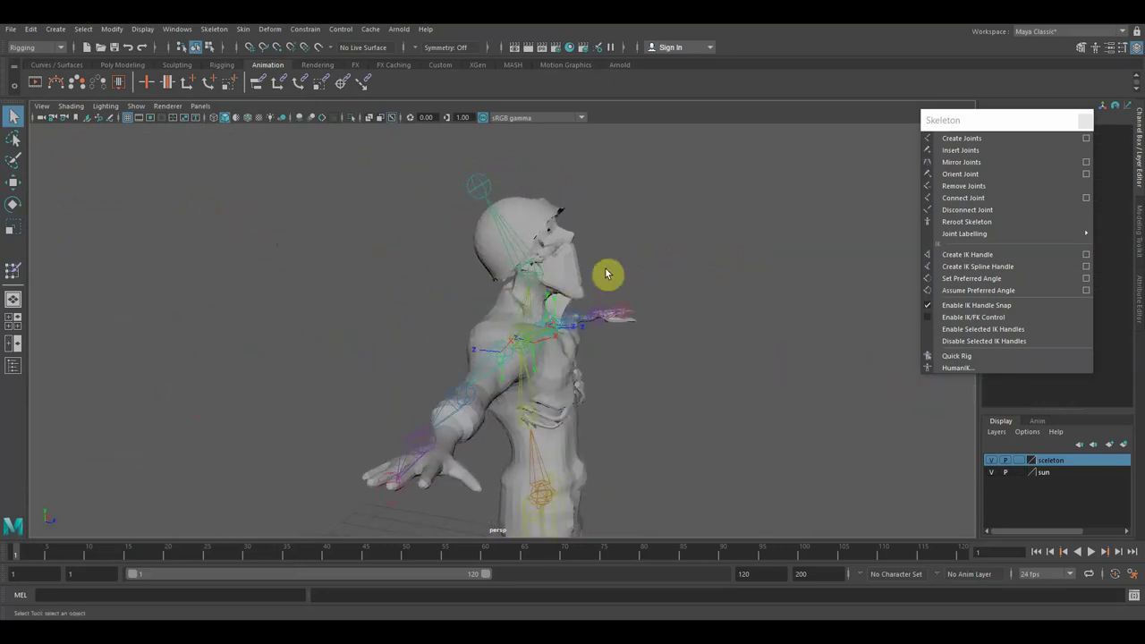
{"action": "mouse_move", "coordinate": [606, 274]}
{"action": "left_mouse_down", "text": "alt"}
{"action": "mouse_move", "coordinate": [519, 268]}
{"action": "mouse_move", "coordinate": [384, 236]}
{"action": "mouse_move", "coordinate": [617, 238]}
{"action": "mouse_move", "coordinate": [606, 235]}
{"action": "left_mouse_up", "text": "alt"}
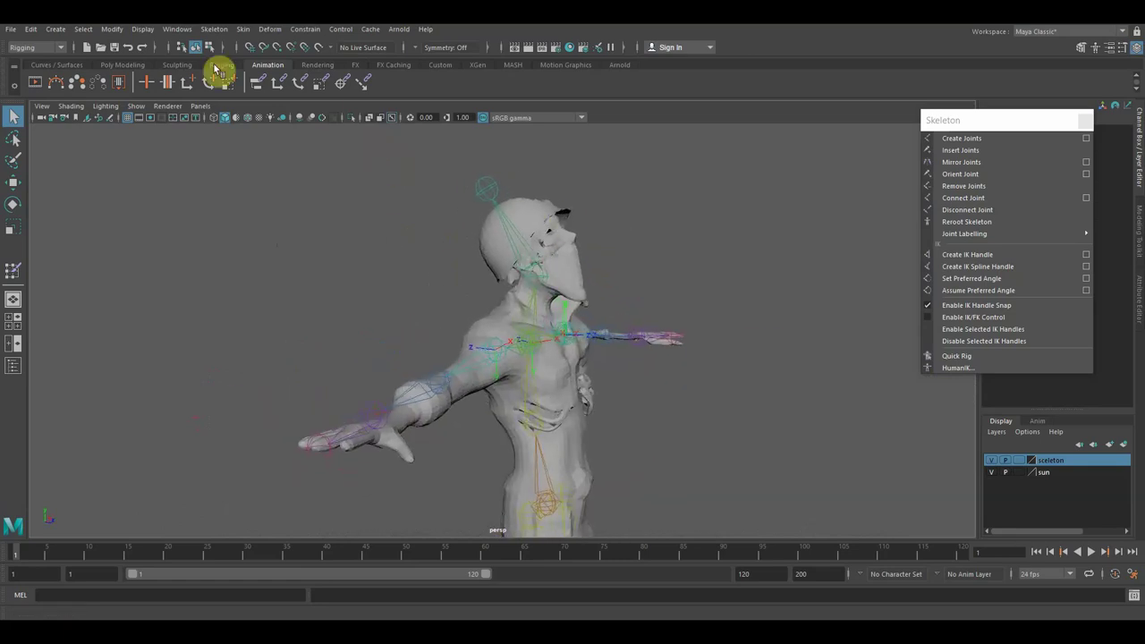
{"action": "left_click", "coordinate": [528, 216]}
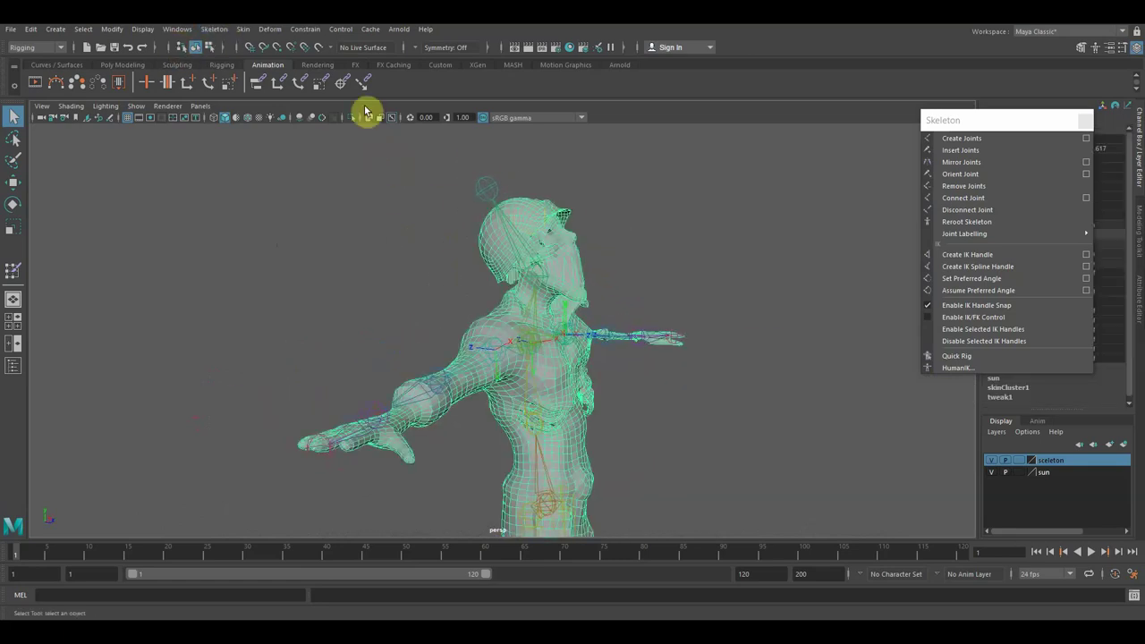
{"action": "left_click", "coordinate": [243, 29]}
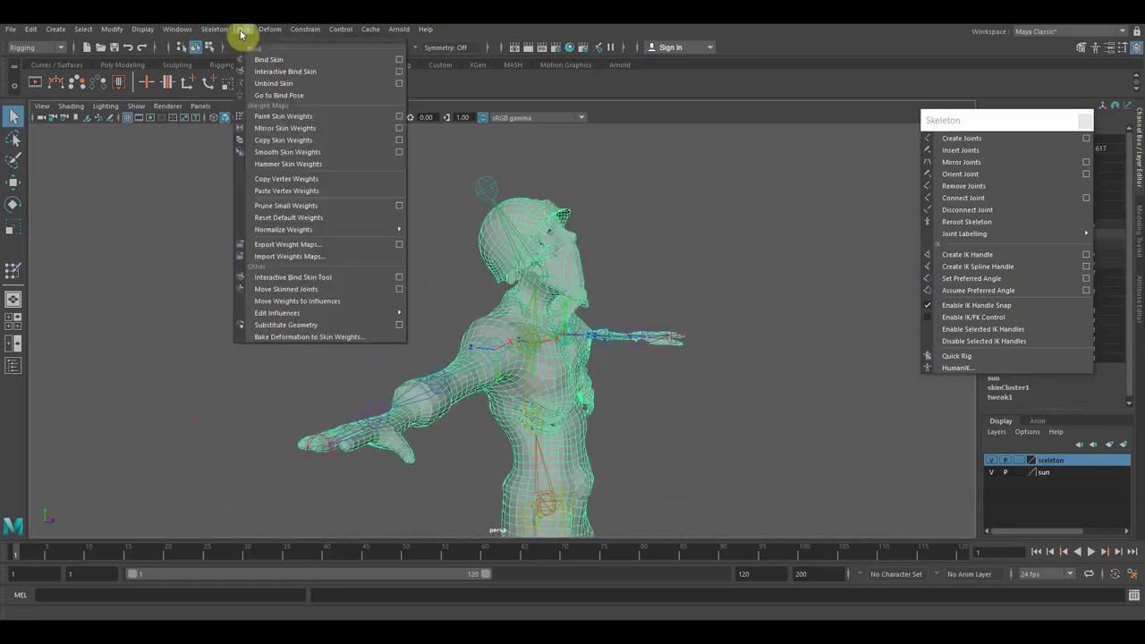
Display joint9's white head weights in Paint Skin Weights from a side view, then close the settings.
{"action": "left_click", "coordinate": [400, 116]}
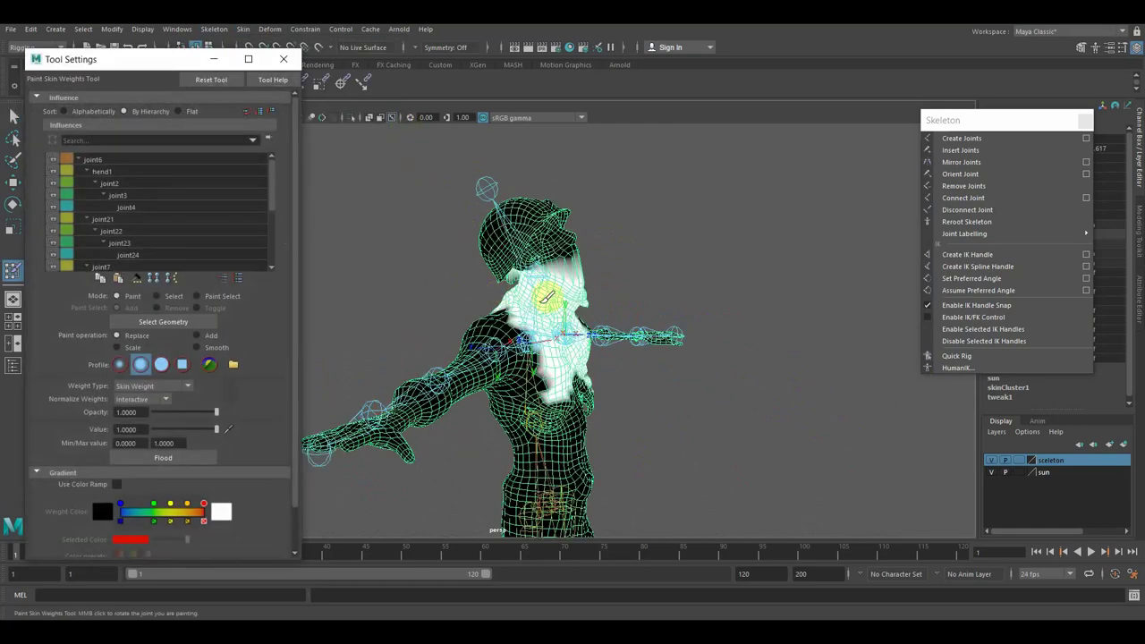
{"action": "left_click_drag", "start_coordinate": [634, 278], "coordinate": [670, 286], "text": "alt"}
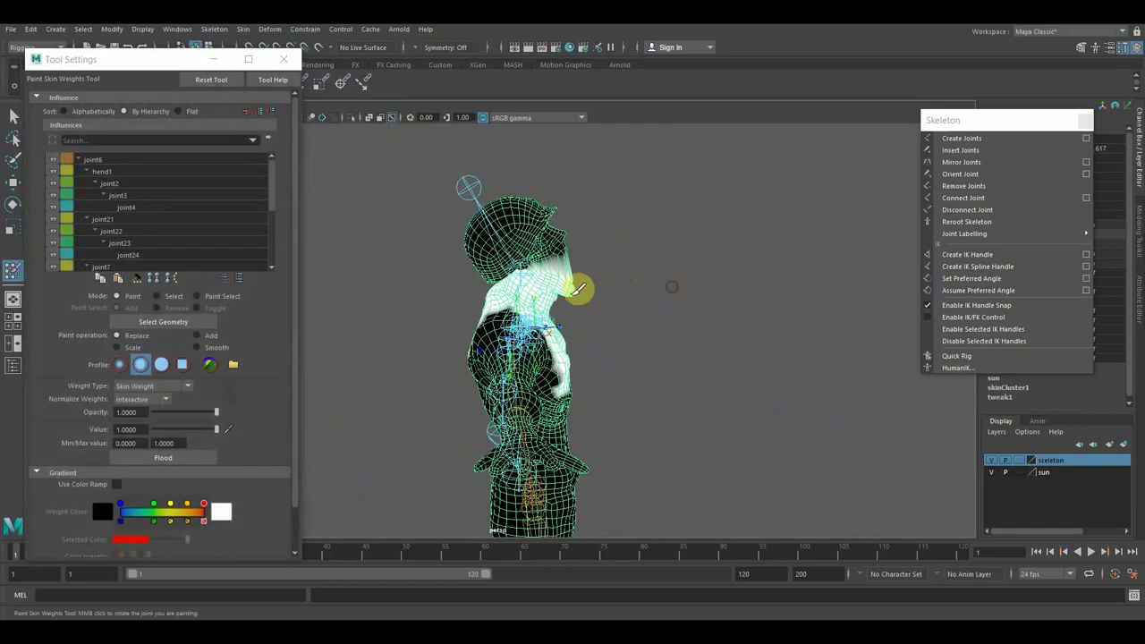
{"action": "scroll", "coordinate": [125, 264], "scroll_direction": "down", "scroll_amount": 5}
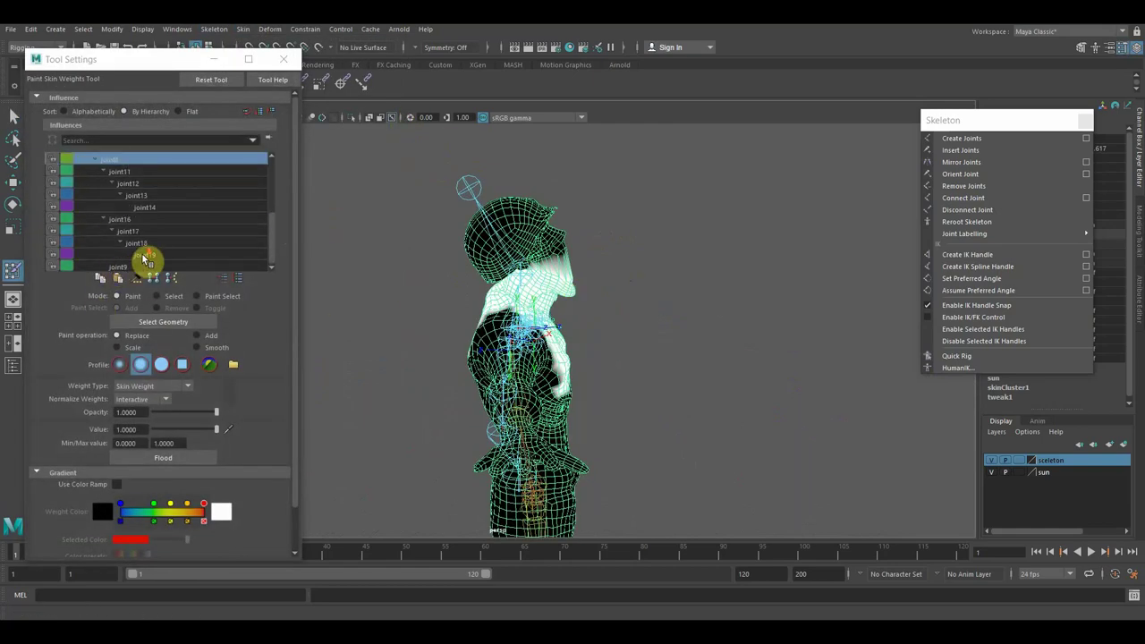
{"action": "left_click", "coordinate": [130, 268]}
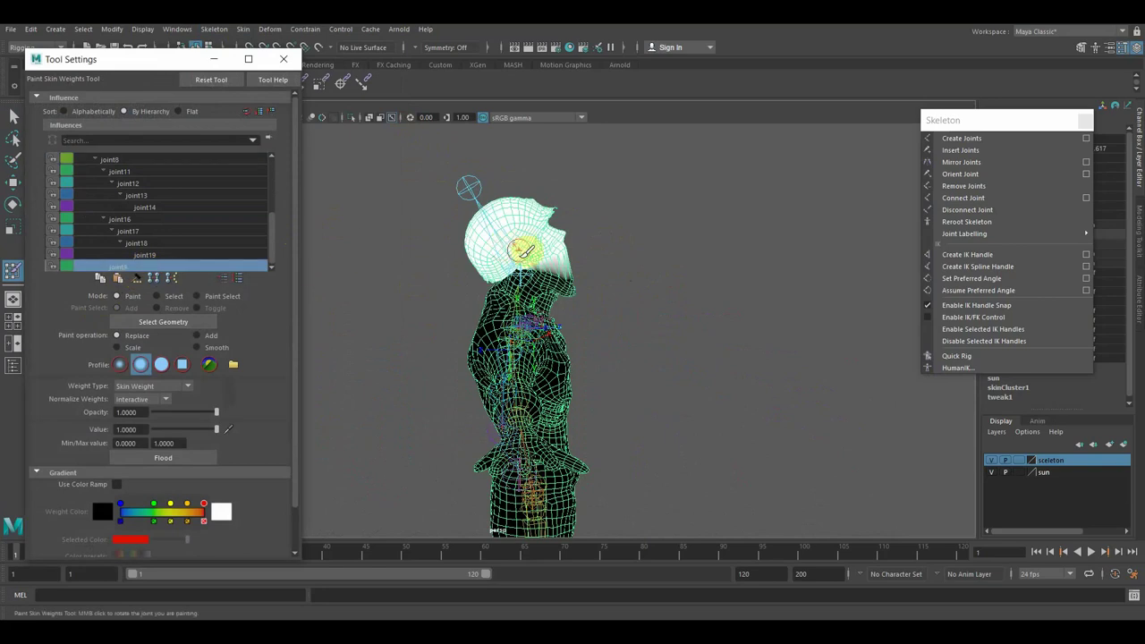
{"action": "left_click", "coordinate": [285, 60]}
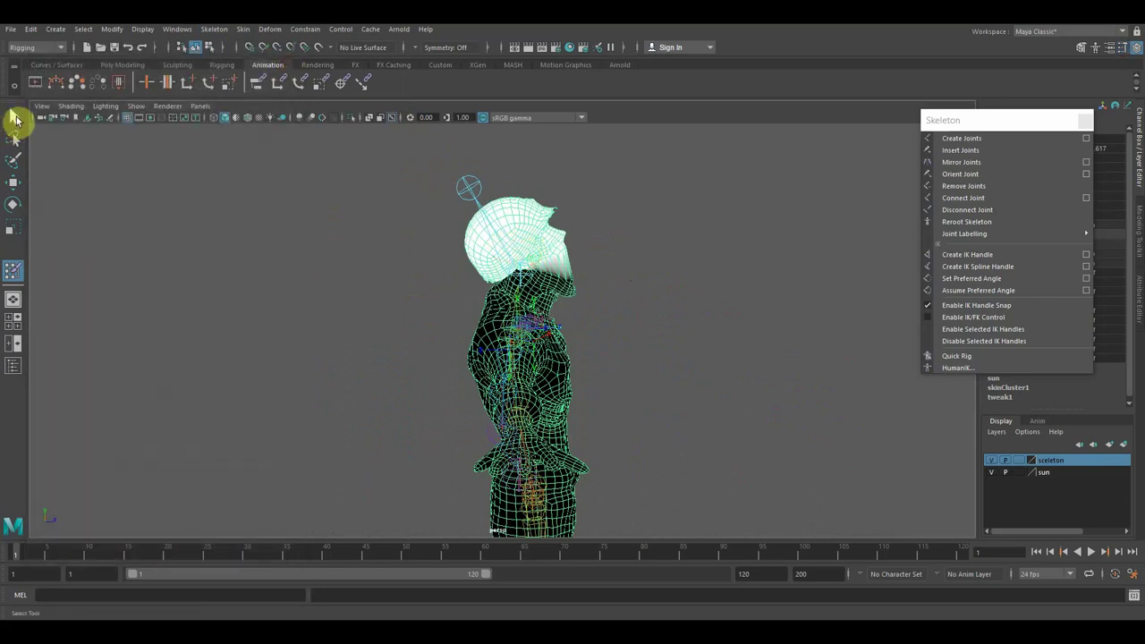
Leave weight painting and return the character to its bind pose with Skin > Go to Bind Pose.
{"action": "left_click", "coordinate": [15, 119]}
{"action": "left_click_drag", "start_coordinate": [296, 227], "coordinate": [268, 218], "text": "alt"}
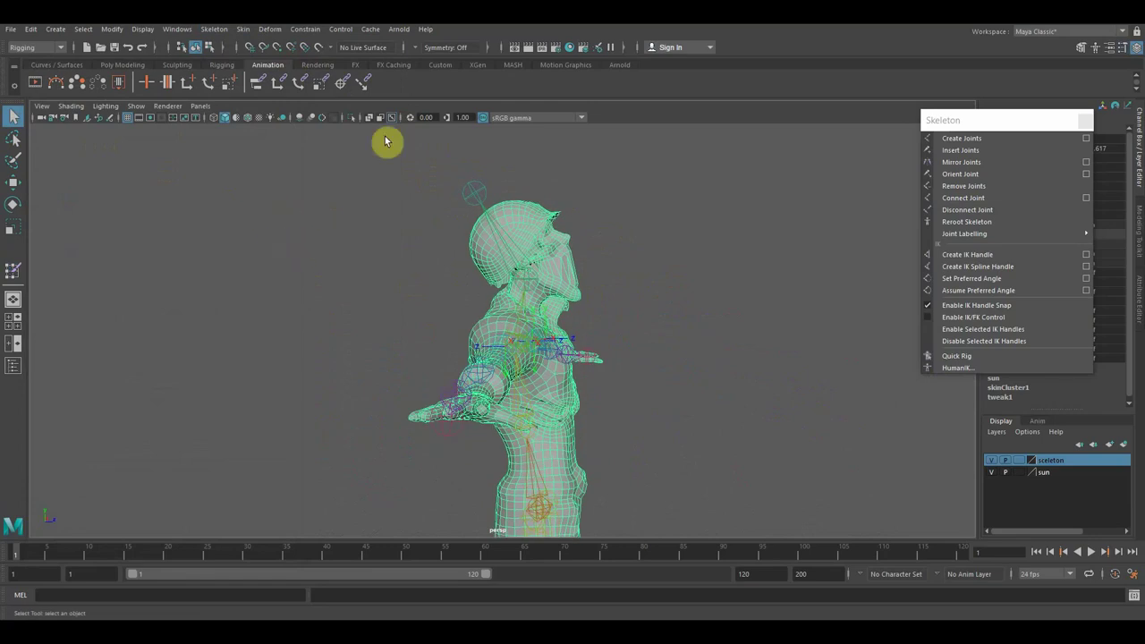
{"action": "left_click", "coordinate": [272, 33]}
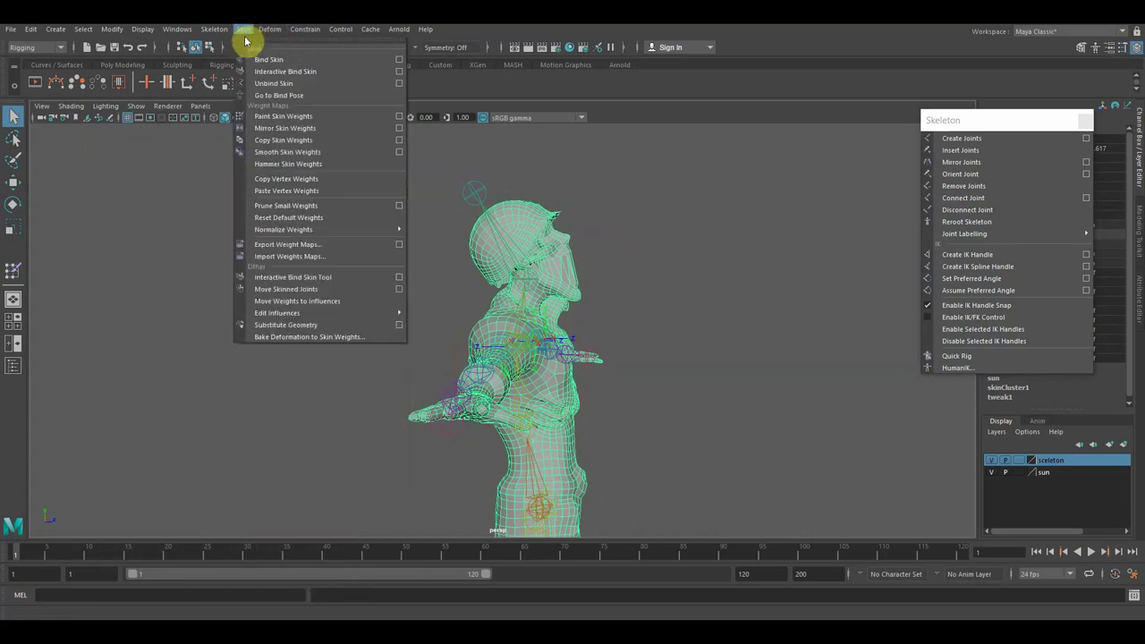
{"action": "left_click", "coordinate": [268, 98]}
{"action": "mouse_move", "coordinate": [340, 205]}
{"action": "left_mouse_down", "text": "alt"}
{"action": "mouse_move", "coordinate": [141, 209]}
{"action": "mouse_move", "coordinate": [370, 209]}
{"action": "mouse_move", "coordinate": [89, 210]}
{"action": "left_mouse_up", "text": "alt"}
Lasso-select all head and helmet vertices in vertex mode, then list the Skin commands.
{"action": "left_click", "coordinate": [19, 141]}
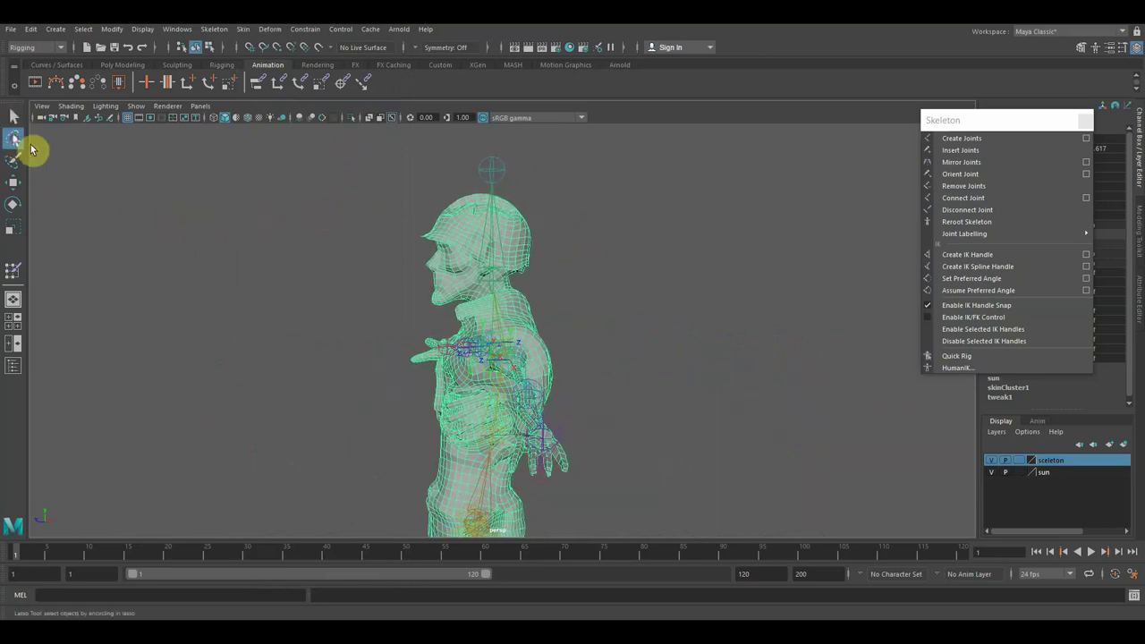
{"action": "left_click", "coordinate": [211, 47]}
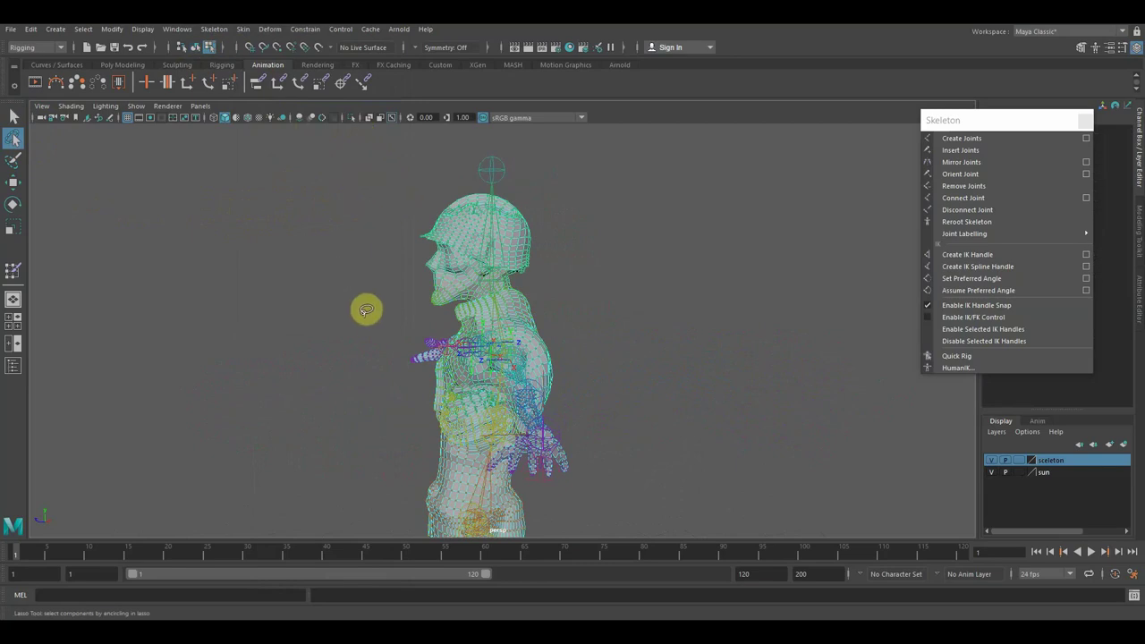
{"action": "left_click_drag", "start_coordinate": [375, 330], "coordinate": [450, 313]}
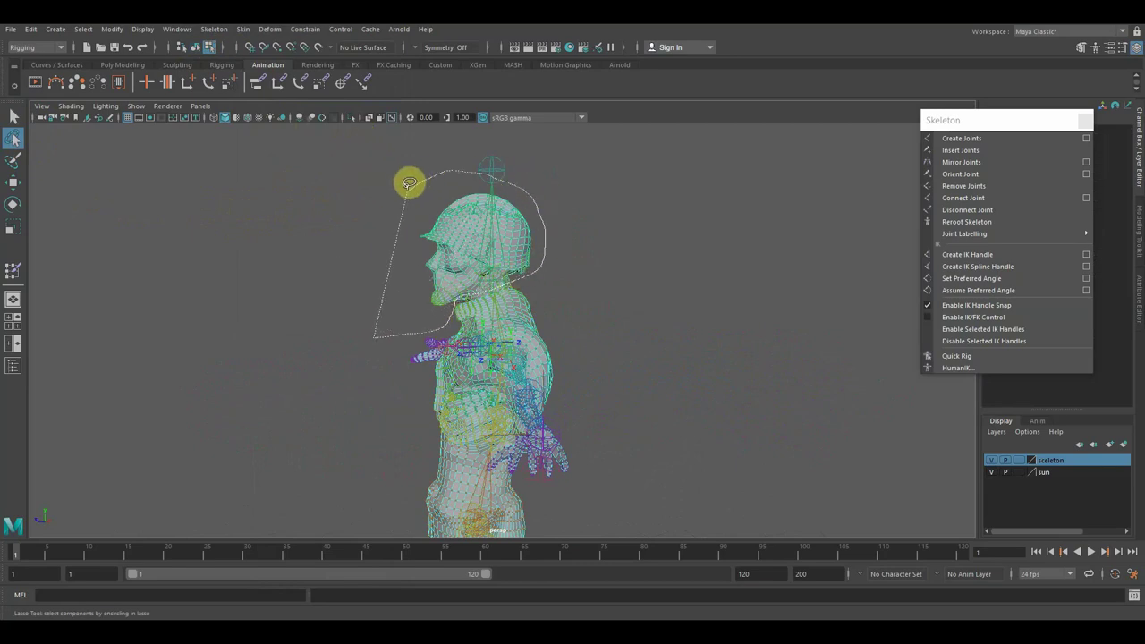
{"action": "left_click_drag", "start_coordinate": [516, 273], "coordinate": [414, 188]}
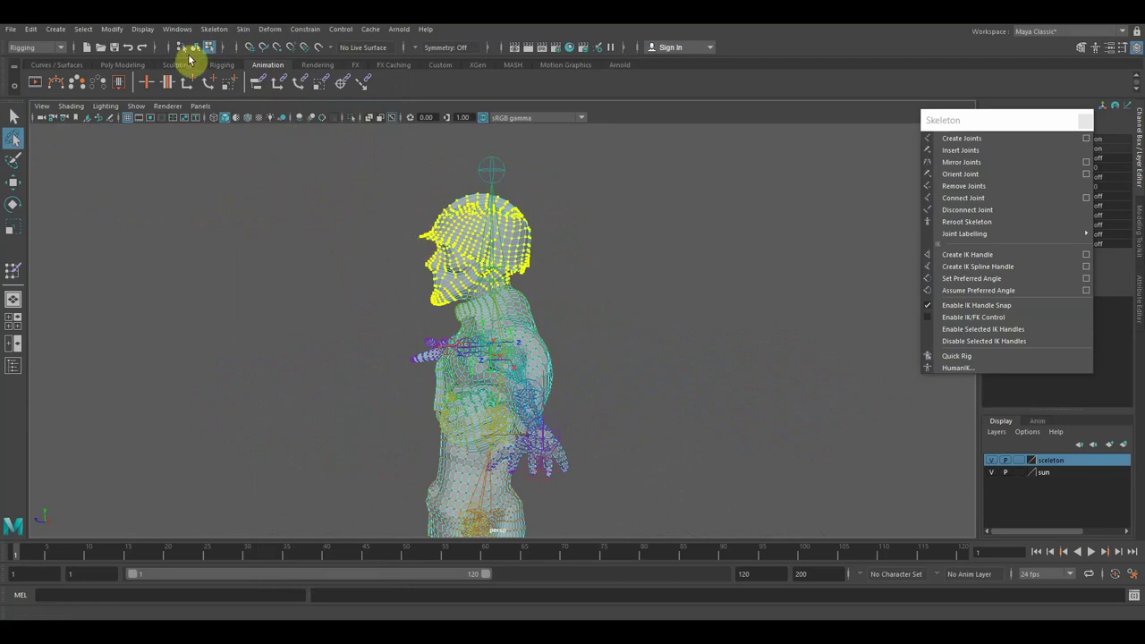
{"action": "left_click", "coordinate": [245, 29]}
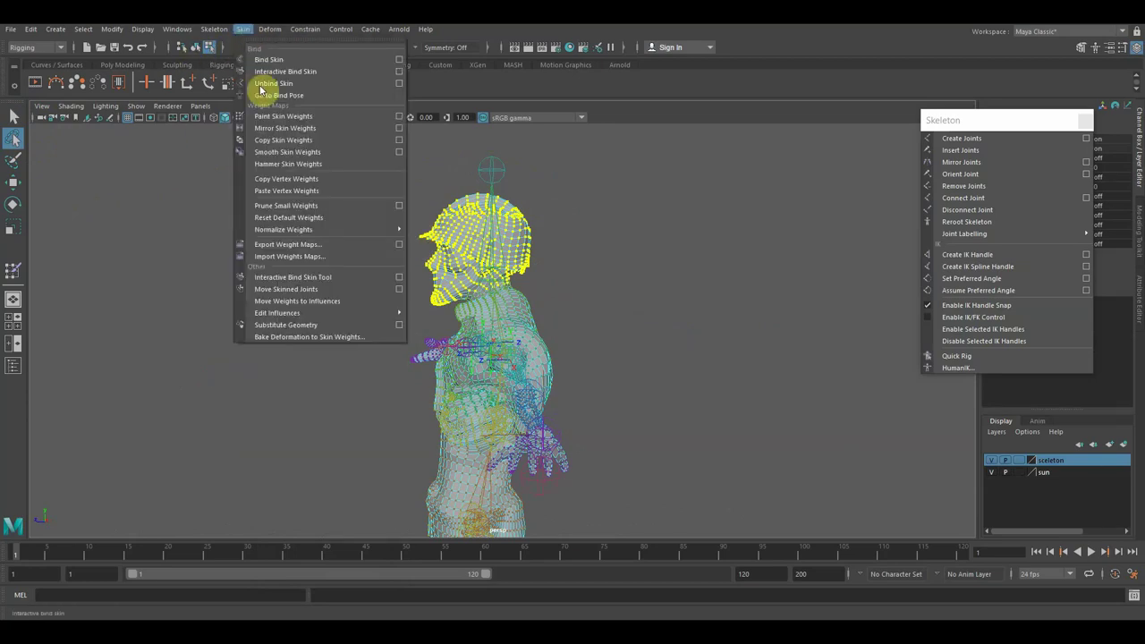
Flood the selected head vertices with weight 1.0 for head1 and close the painting settings.
{"action": "left_click", "coordinate": [401, 118]}
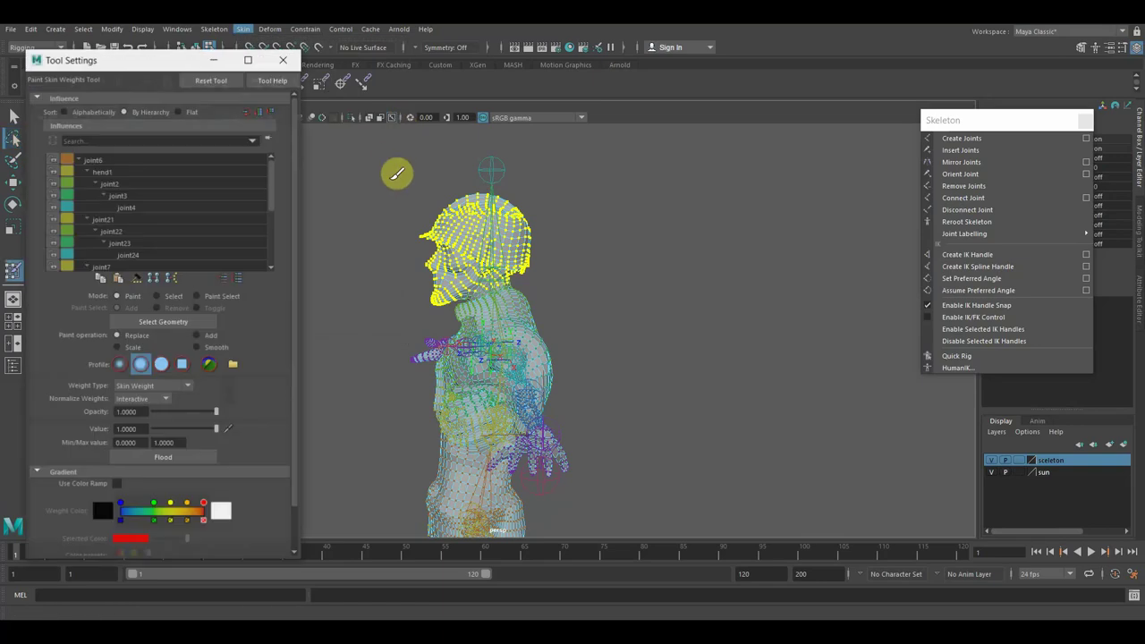
{"action": "left_click", "coordinate": [175, 459]}
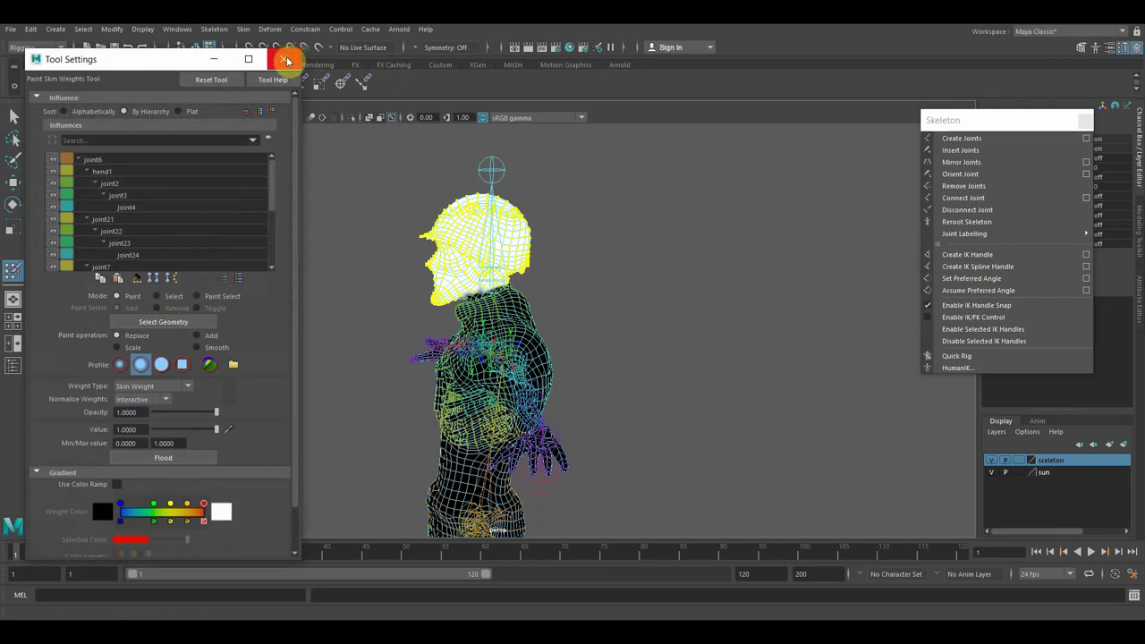
{"action": "left_click", "coordinate": [283, 59]}
{"action": "mouse_move", "coordinate": [310, 299]}
{"action": "left_mouse_down", "text": "alt"}
{"action": "mouse_move", "coordinate": [568, 310]}
{"action": "mouse_move", "coordinate": [427, 311]}
{"action": "mouse_move", "coordinate": [409, 235]}
{"action": "mouse_move", "coordinate": [399, 328]}
{"action": "mouse_move", "coordinate": [417, 313]}
{"action": "mouse_move", "coordinate": [396, 291]}
{"action": "left_mouse_up", "text": "alt"}
Clear the head vertex selection, return to object mode, select the whole character mesh and list the Skin commands.
{"action": "left_click", "coordinate": [15, 117]}
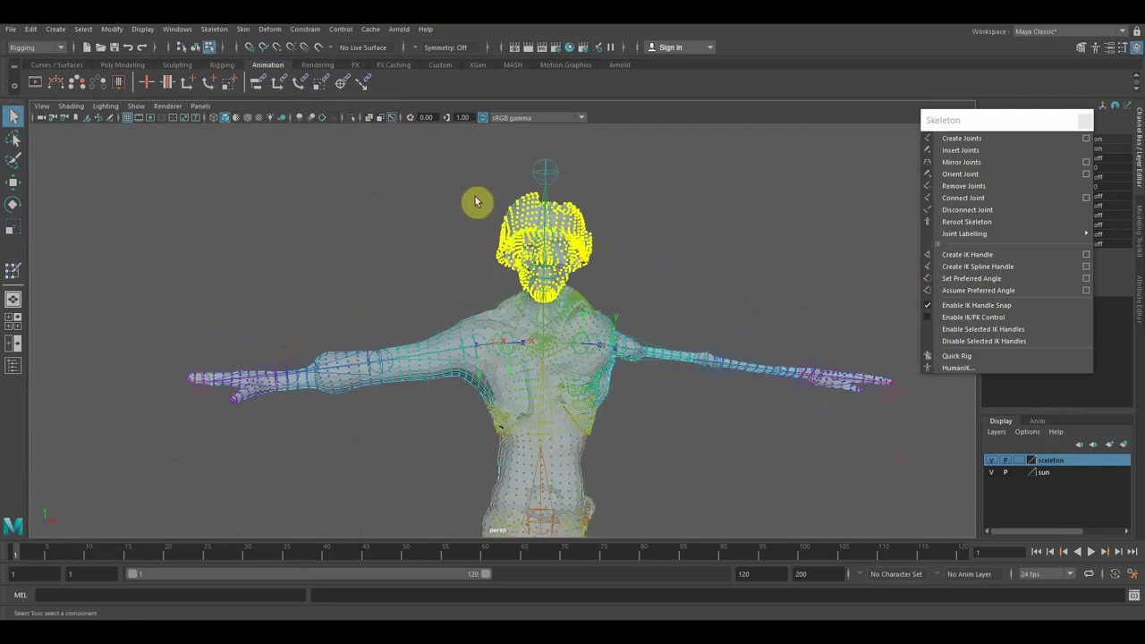
{"action": "left_click", "coordinate": [530, 246]}
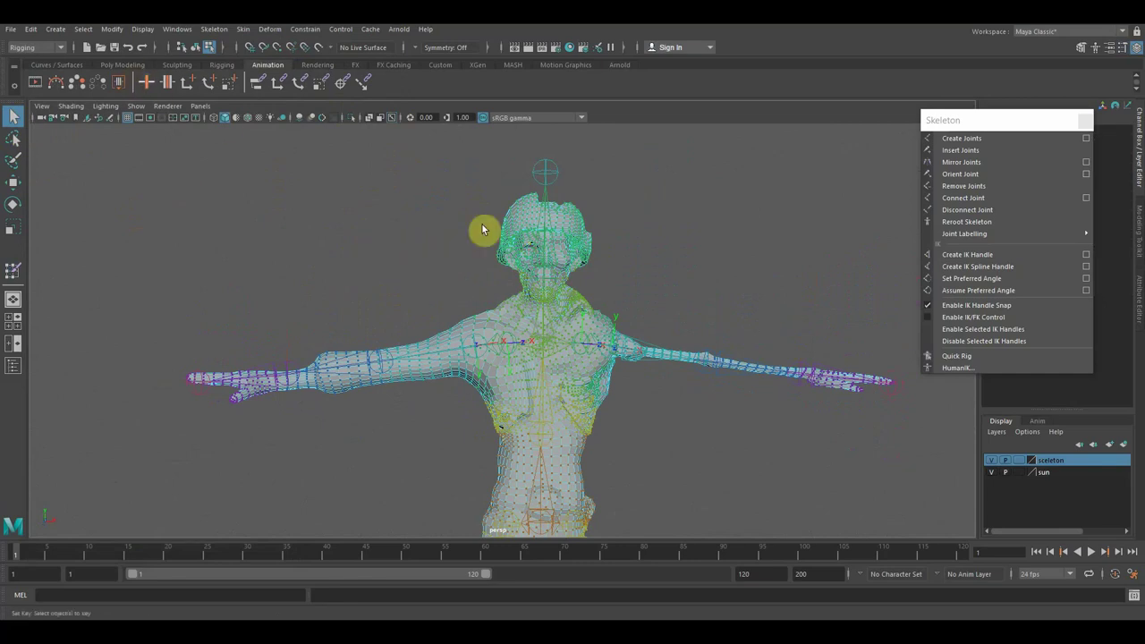
{"action": "left_click", "coordinate": [523, 232]}
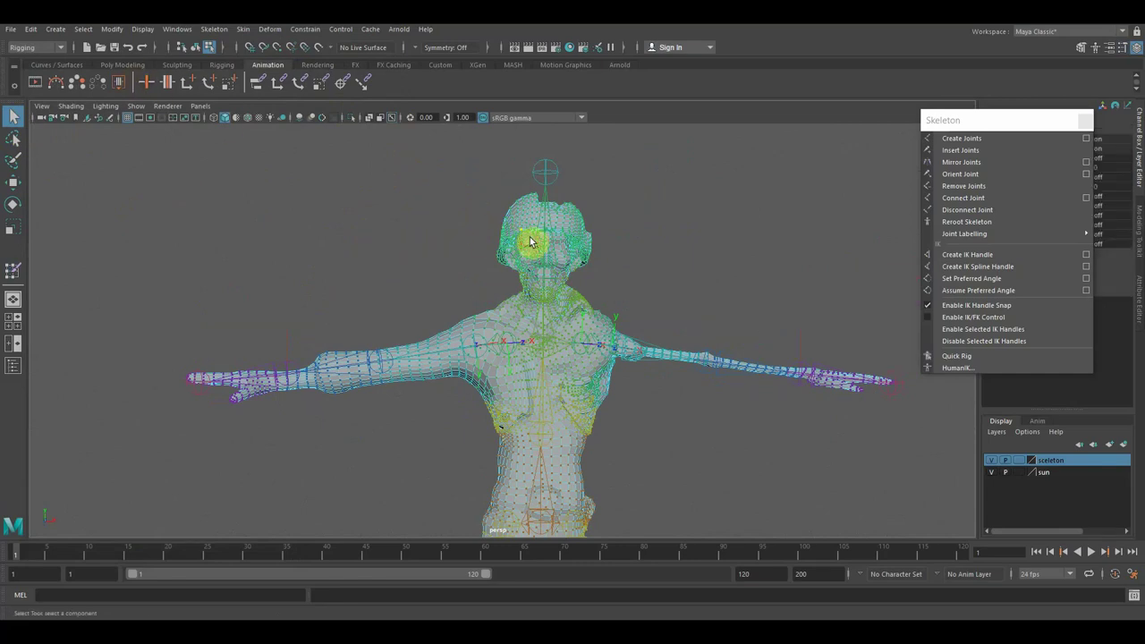
{"action": "left_click", "coordinate": [478, 242]}
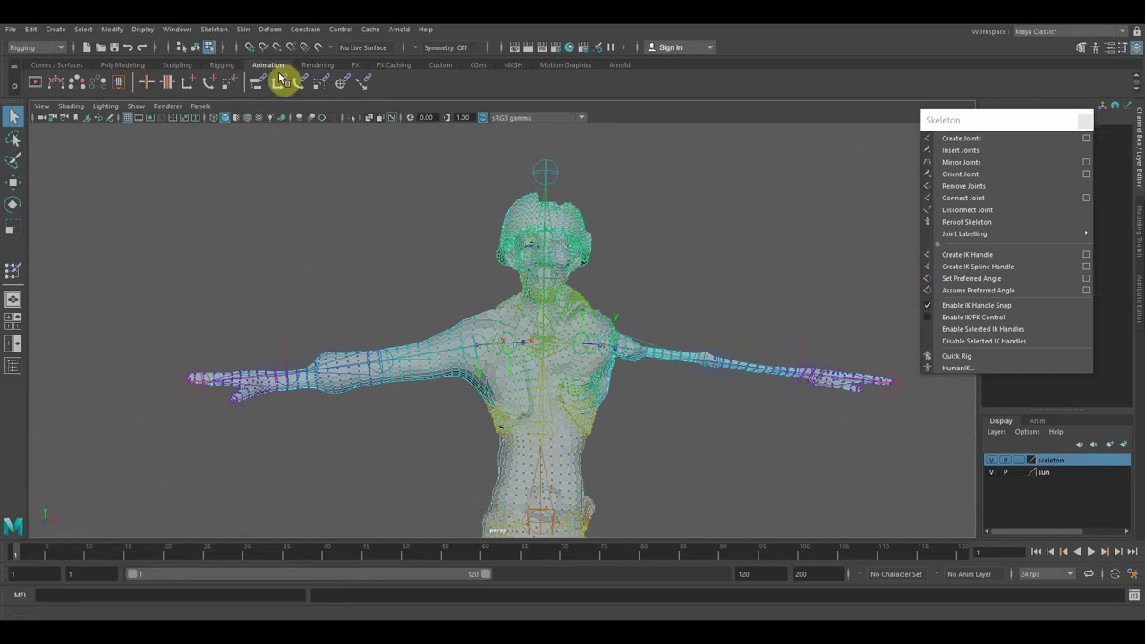
{"action": "left_click", "coordinate": [195, 52]}
{"action": "left_click", "coordinate": [542, 275]}
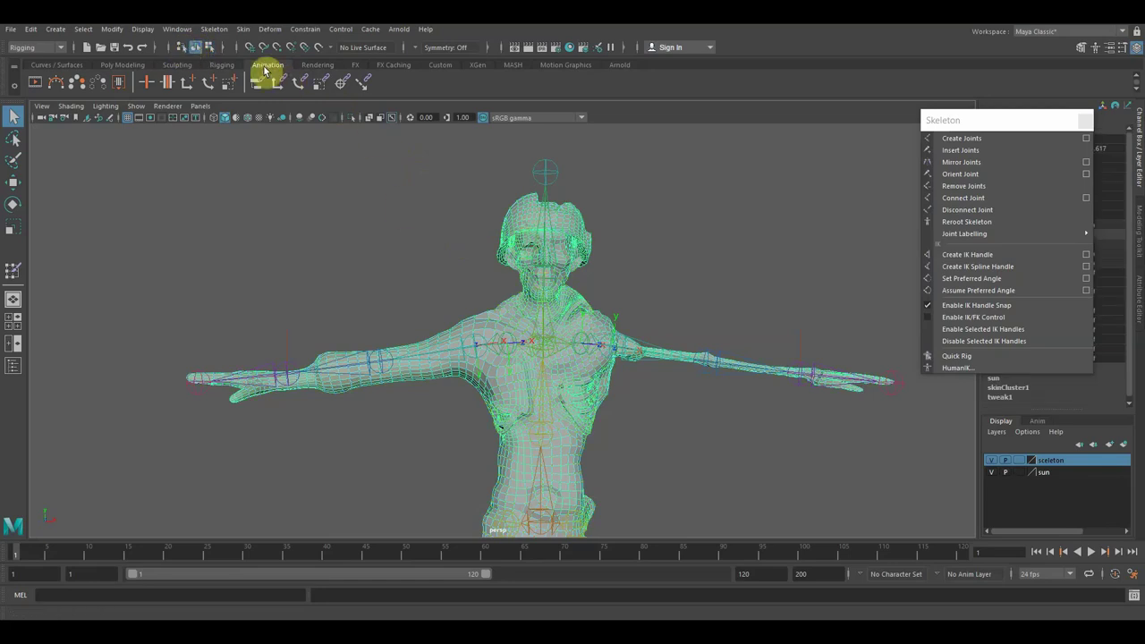
{"action": "left_click", "coordinate": [245, 30]}
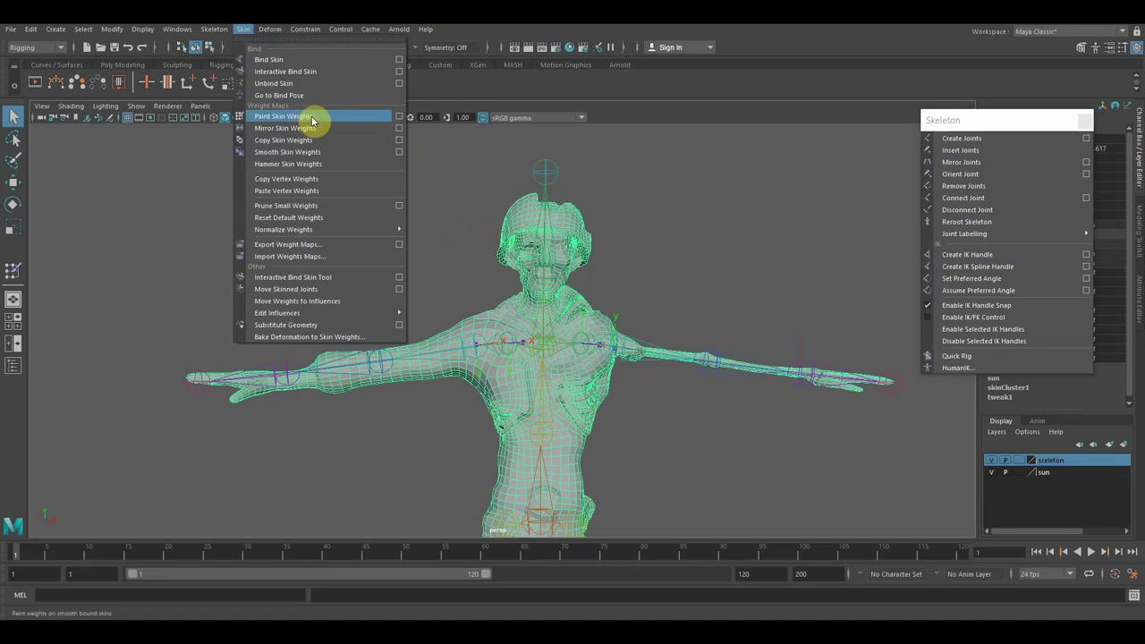
Open Paint Skin Weights and browse joint2, joint21 and joint22 before selecting joint12.
{"action": "left_click", "coordinate": [399, 116]}
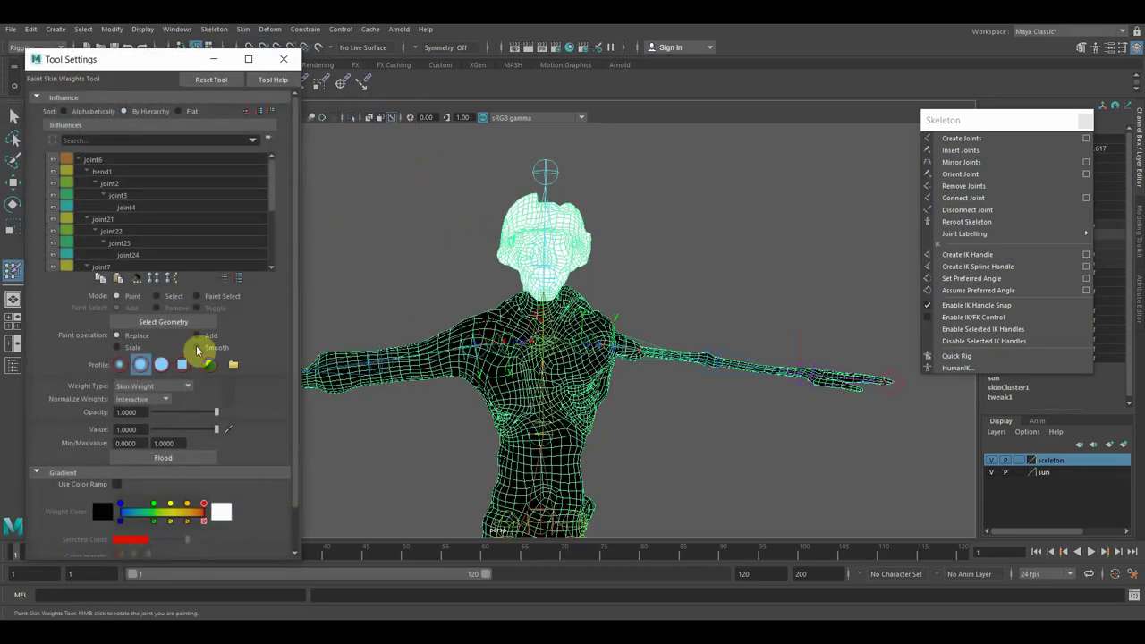
{"action": "left_click", "coordinate": [117, 185]}
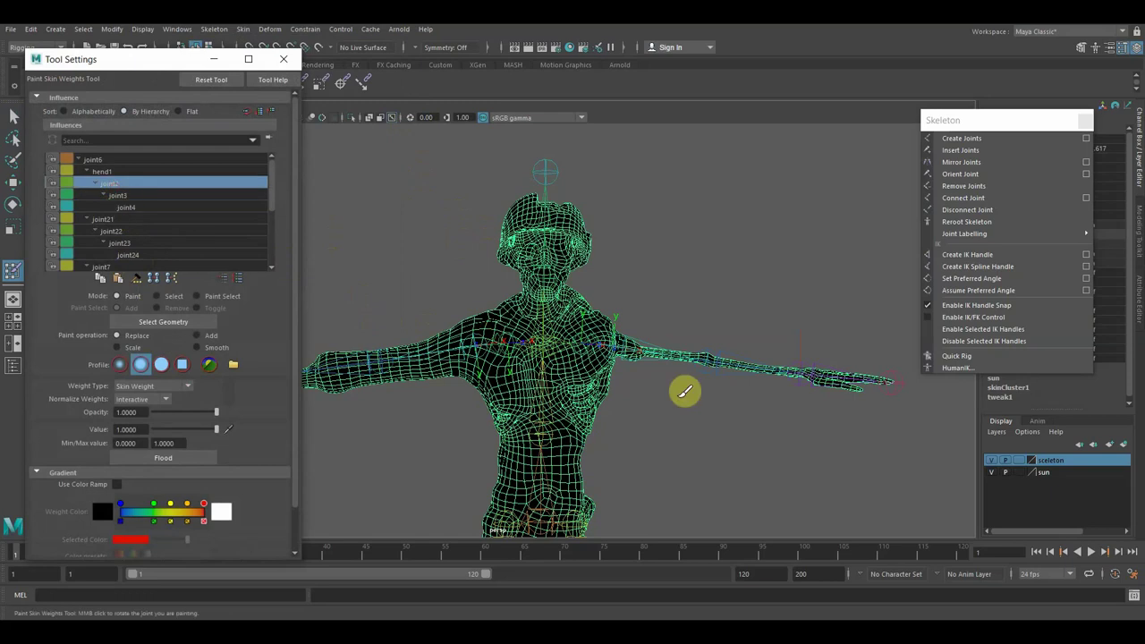
{"action": "left_click", "coordinate": [112, 219]}
{"action": "left_click", "coordinate": [117, 231]}
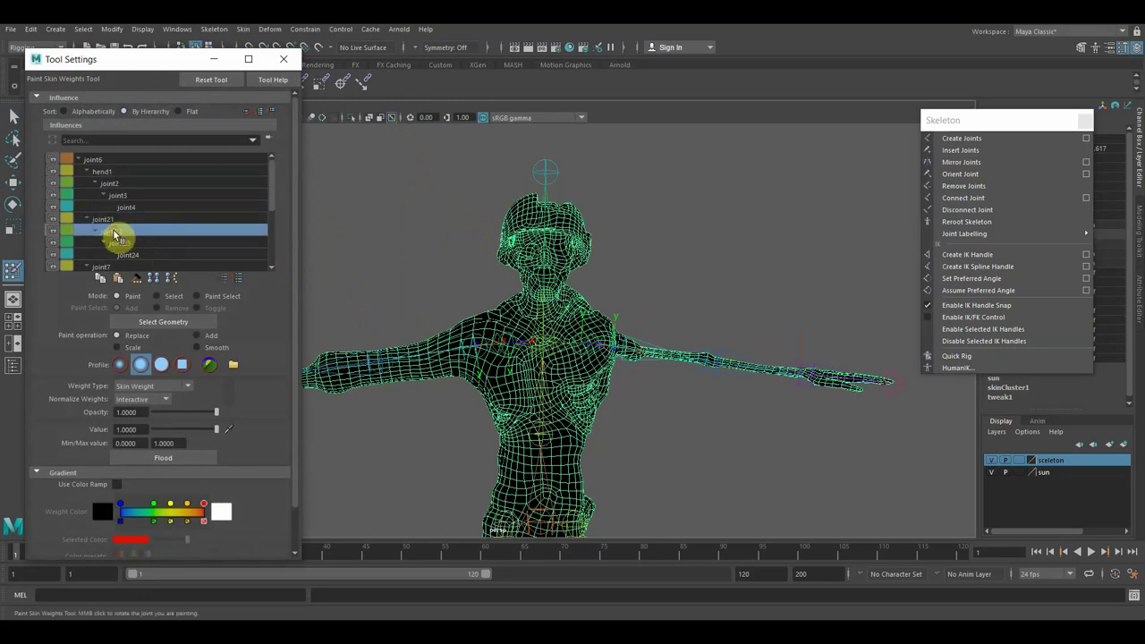
{"action": "left_click", "coordinate": [120, 184]}
{"action": "scroll", "coordinate": [112, 206], "scroll_direction": "down", "scroll_amount": 2}
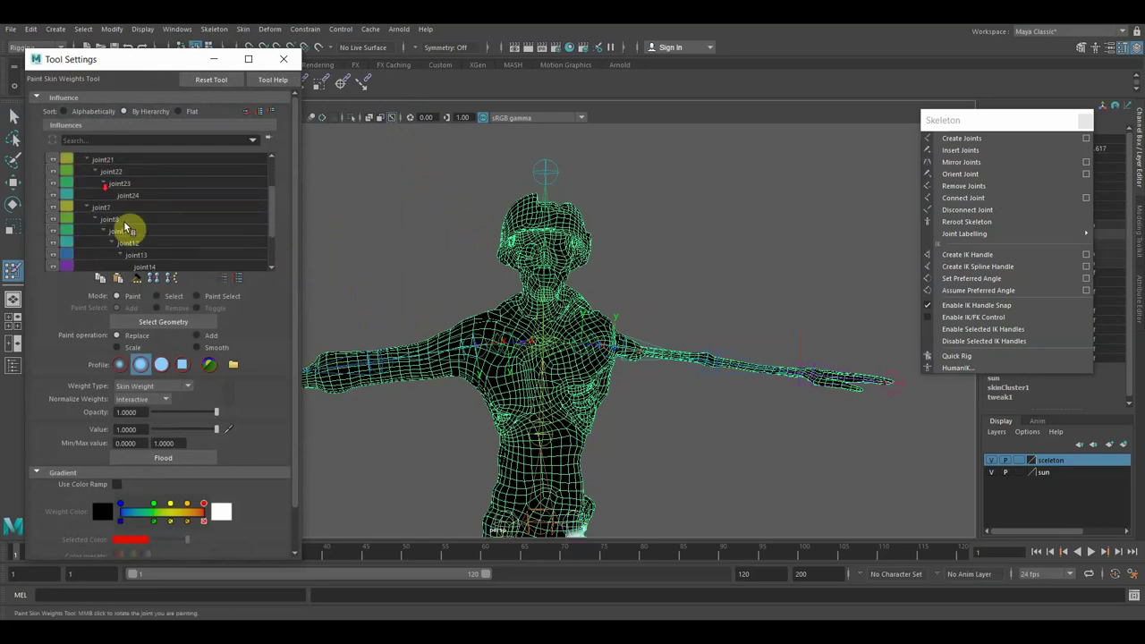
{"action": "left_click", "coordinate": [135, 244]}
Move the view in close to the shoulder and switch to the Soft brush profile.
{"action": "left_click_drag", "start_coordinate": [681, 289], "coordinate": [494, 289], "text": "alt"}
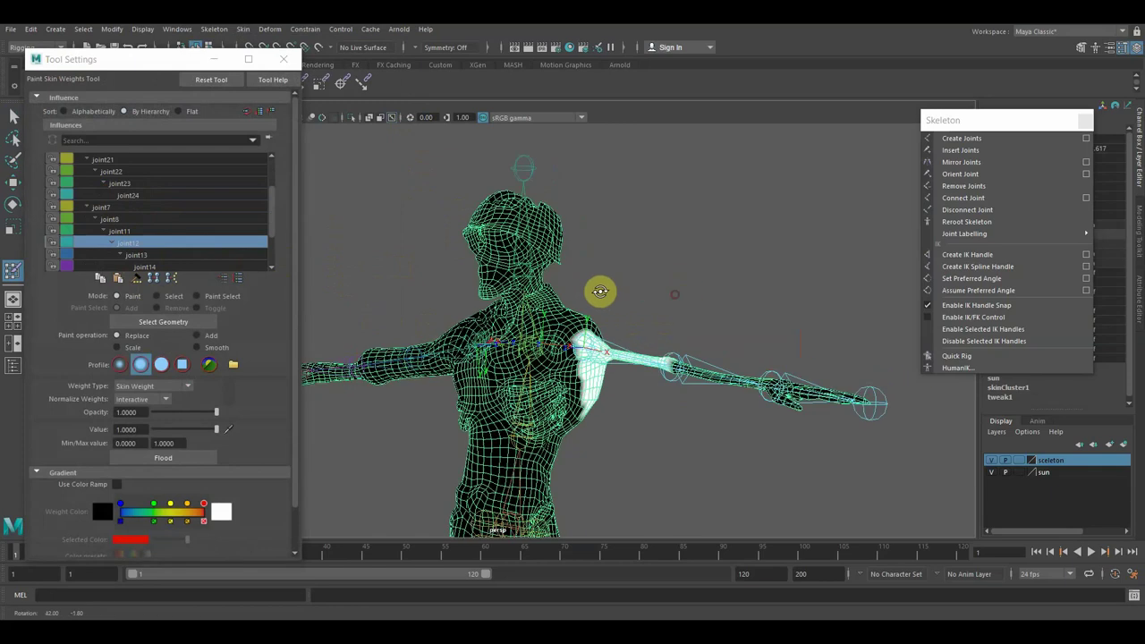
{"action": "right_click_drag", "start_coordinate": [494, 289], "coordinate": [736, 230], "text": "alt"}
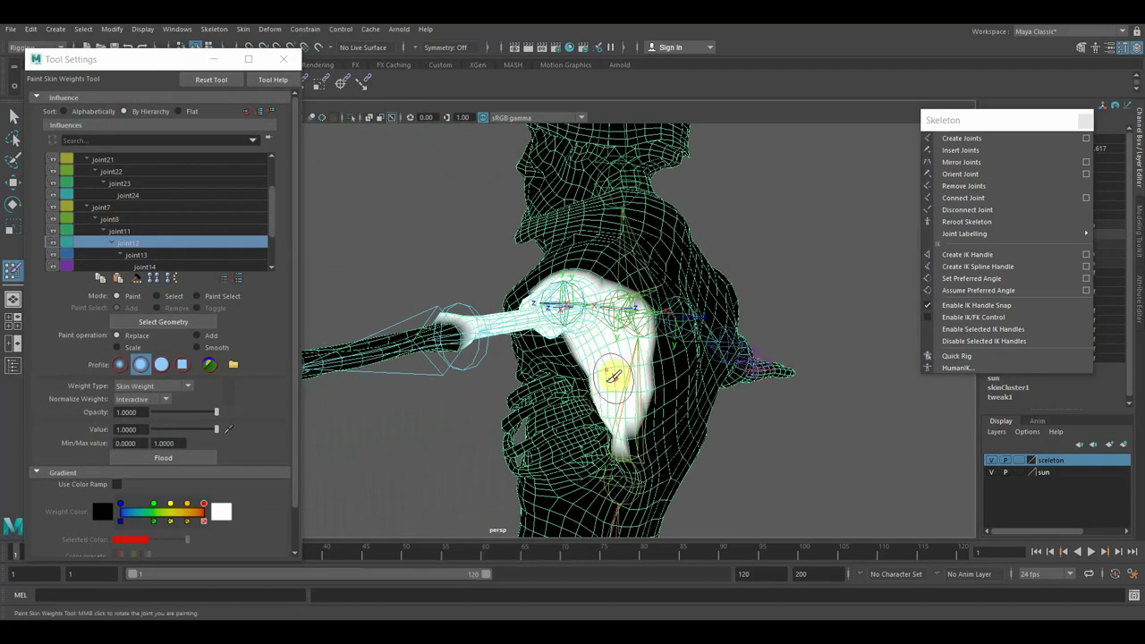
{"action": "scroll", "coordinate": [613, 376], "scroll_direction": "down", "scroll_amount": 3}
{"action": "scroll", "coordinate": [736, 286], "scroll_direction": "down", "scroll_amount": 2}
{"action": "scroll", "coordinate": [771, 288], "scroll_direction": "up", "scroll_amount": 2}
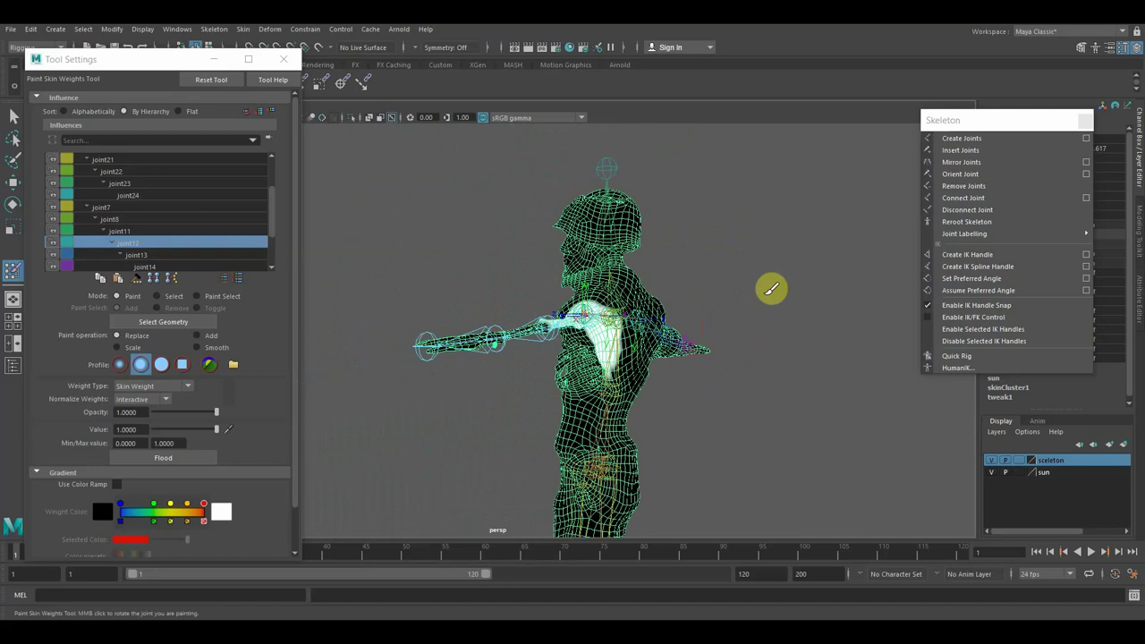
{"action": "left_click_drag", "start_coordinate": [771, 288], "coordinate": [366, 348], "text": "alt"}
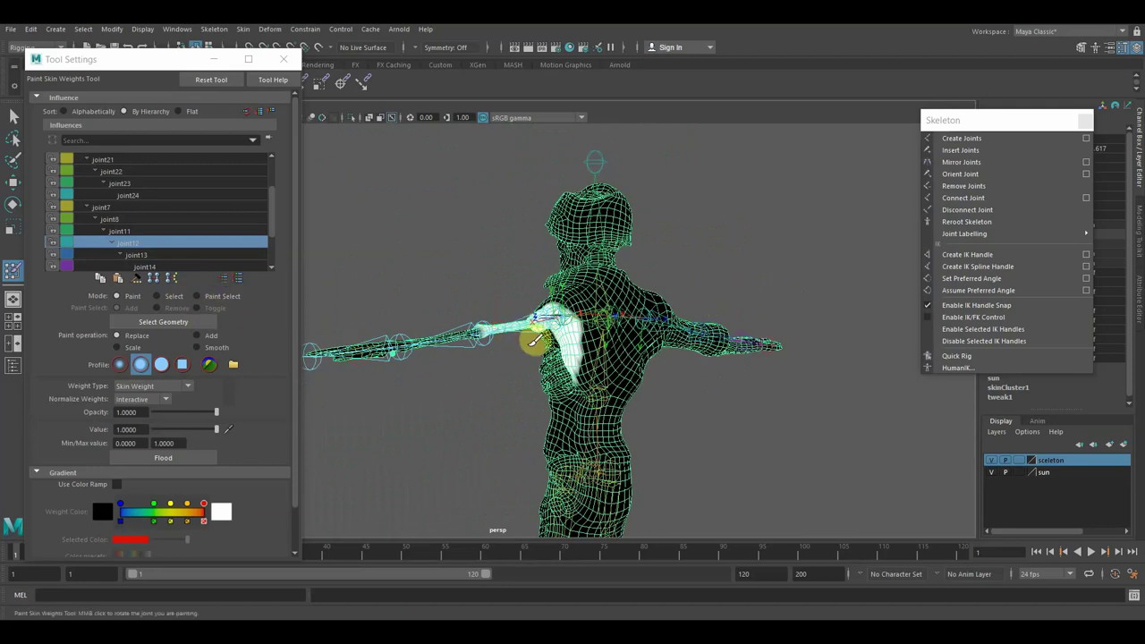
{"action": "left_click", "coordinate": [142, 370]}
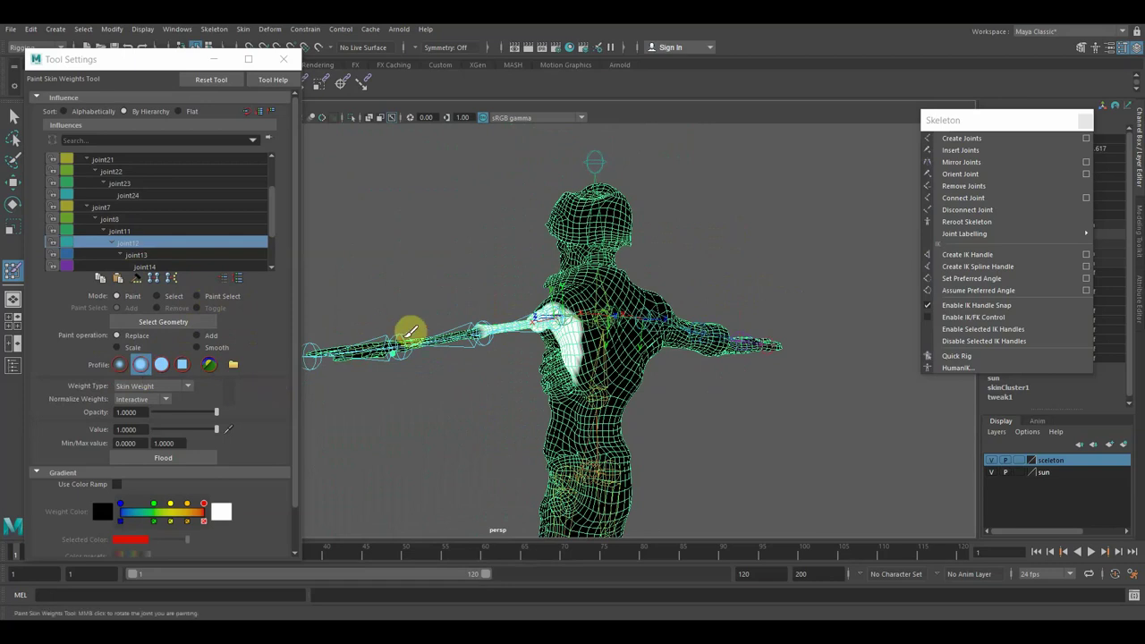
{"action": "mouse_move", "coordinate": [409, 332]}
{"action": "left_mouse_down", "text": "alt"}
{"action": "mouse_move", "coordinate": [478, 299]}
{"action": "mouse_move", "coordinate": [600, 299]}
{"action": "mouse_move", "coordinate": [450, 304]}
{"action": "mouse_move", "coordinate": [414, 288]}
{"action": "left_mouse_up", "text": "alt"}
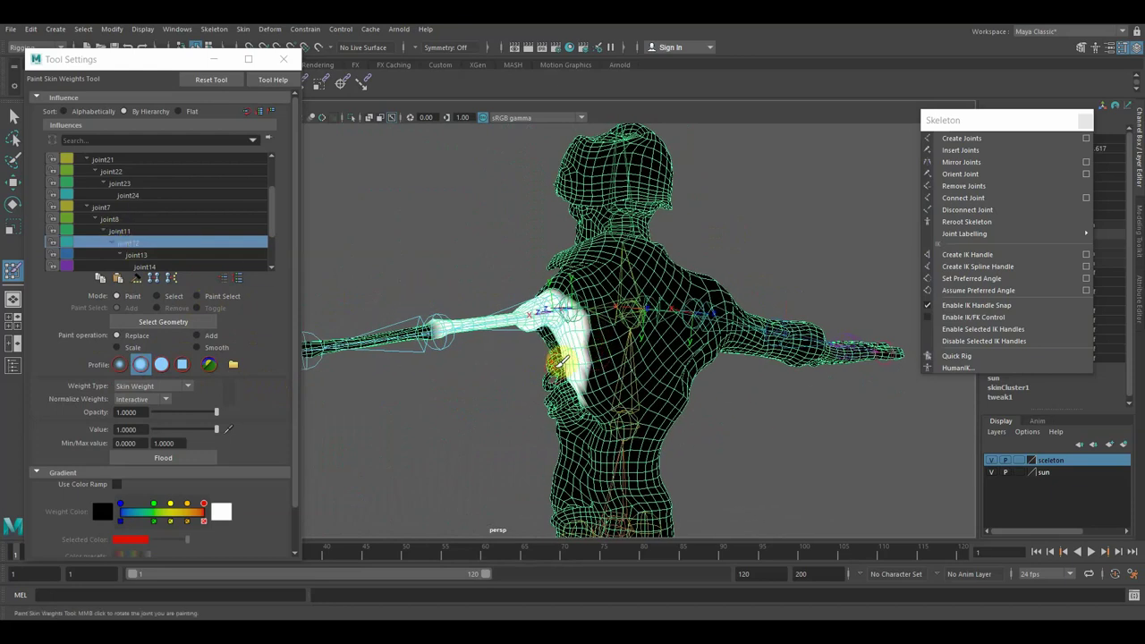
Paint joint11 at full 1.0 weight across the shoulder with Replace.
{"action": "left_click", "coordinate": [121, 231]}
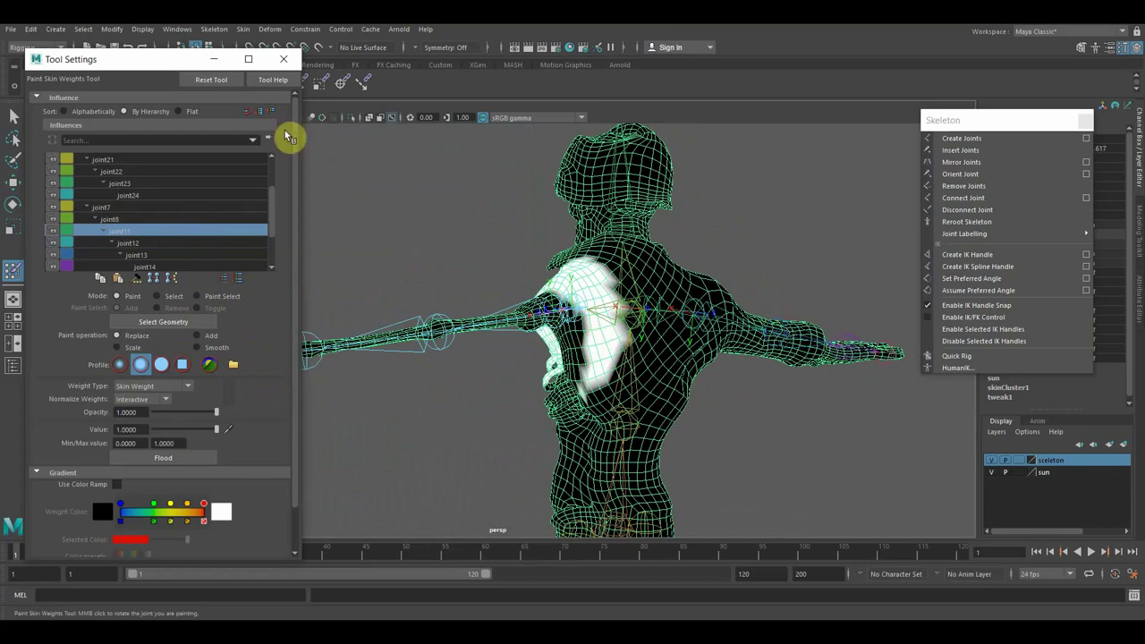
{"action": "left_click_drag", "start_coordinate": [586, 335], "coordinate": [570, 334]}
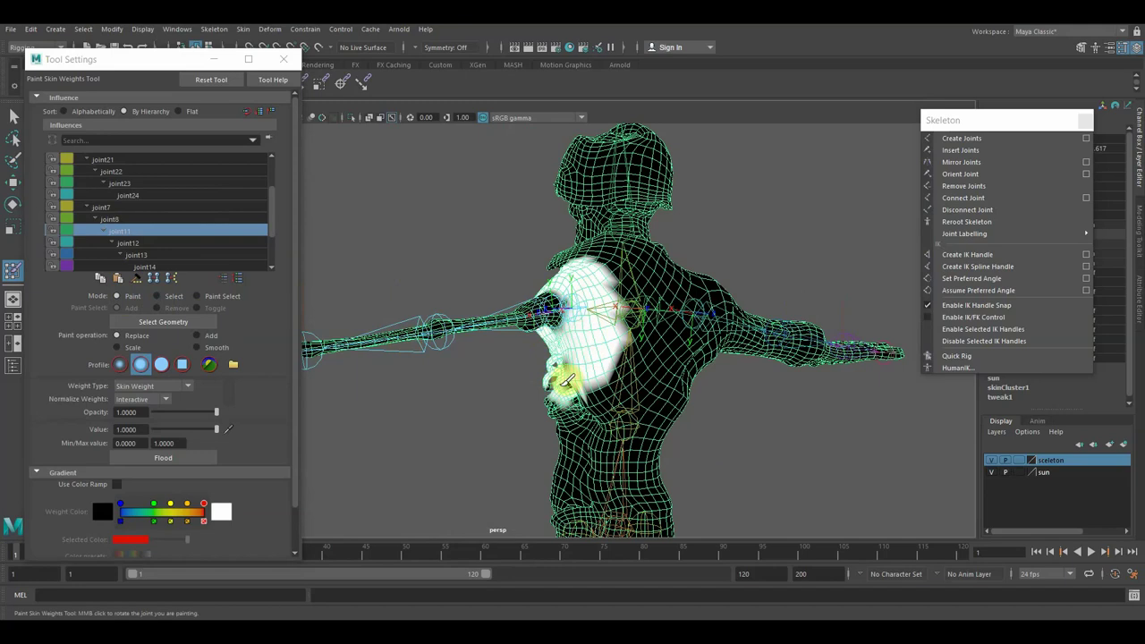
{"action": "mouse_move", "coordinate": [611, 363]}
{"action": "left_mouse_down"}
{"action": "mouse_move", "coordinate": [598, 274]}
{"action": "mouse_move", "coordinate": [619, 343]}
{"action": "left_mouse_up"}
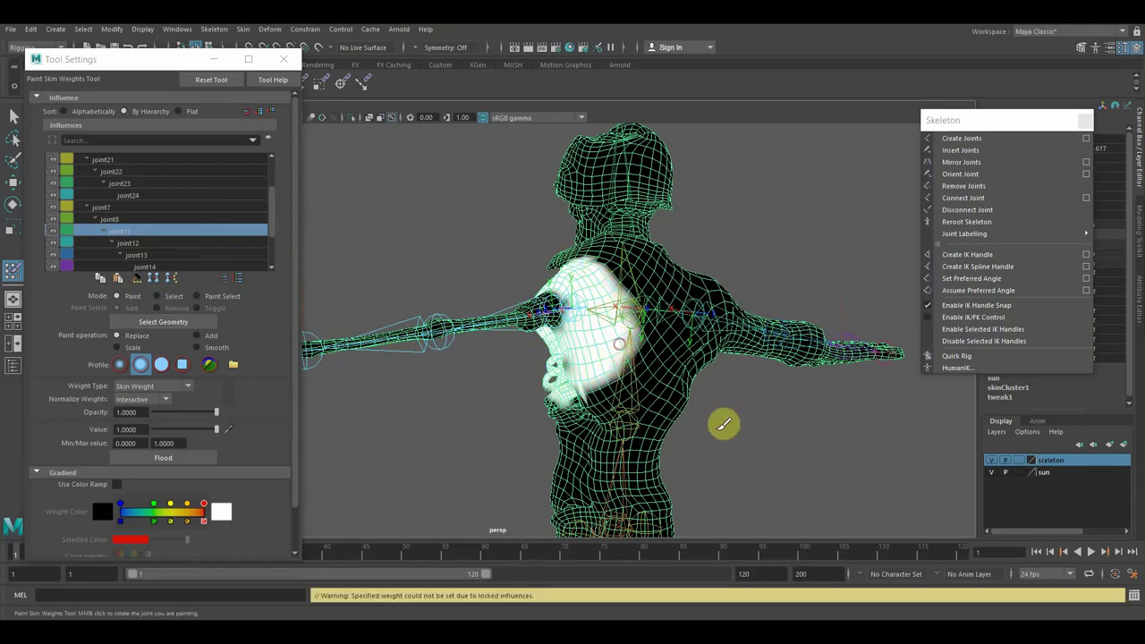
{"action": "left_click_drag", "start_coordinate": [736, 435], "coordinate": [871, 430], "text": "alt"}
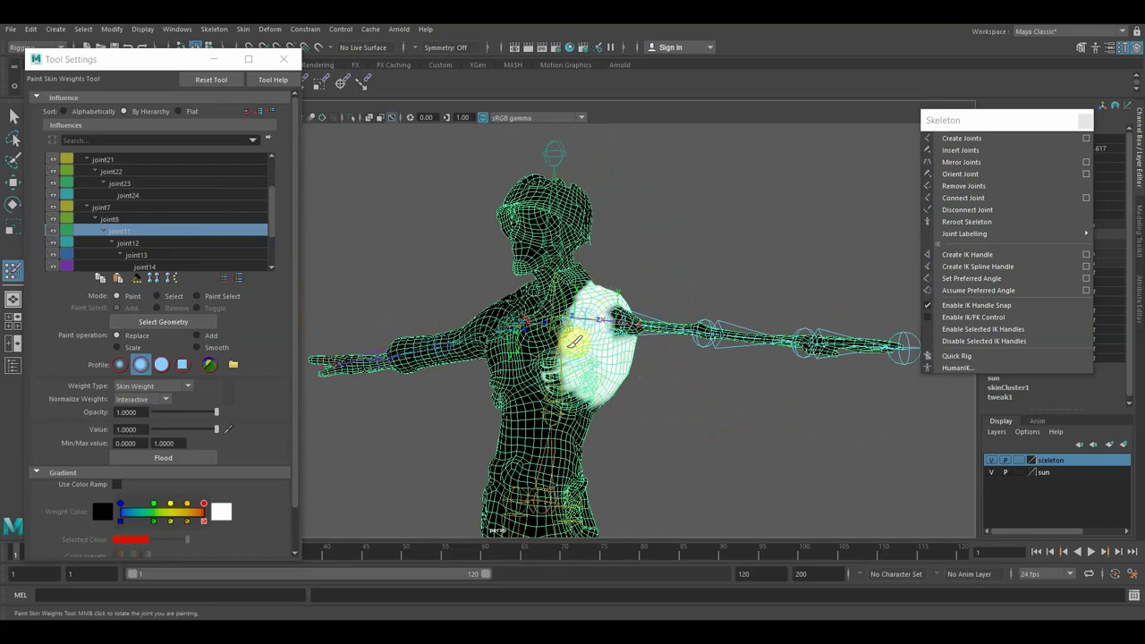
{"action": "left_click_drag", "start_coordinate": [680, 409], "coordinate": [716, 417], "text": "alt"}
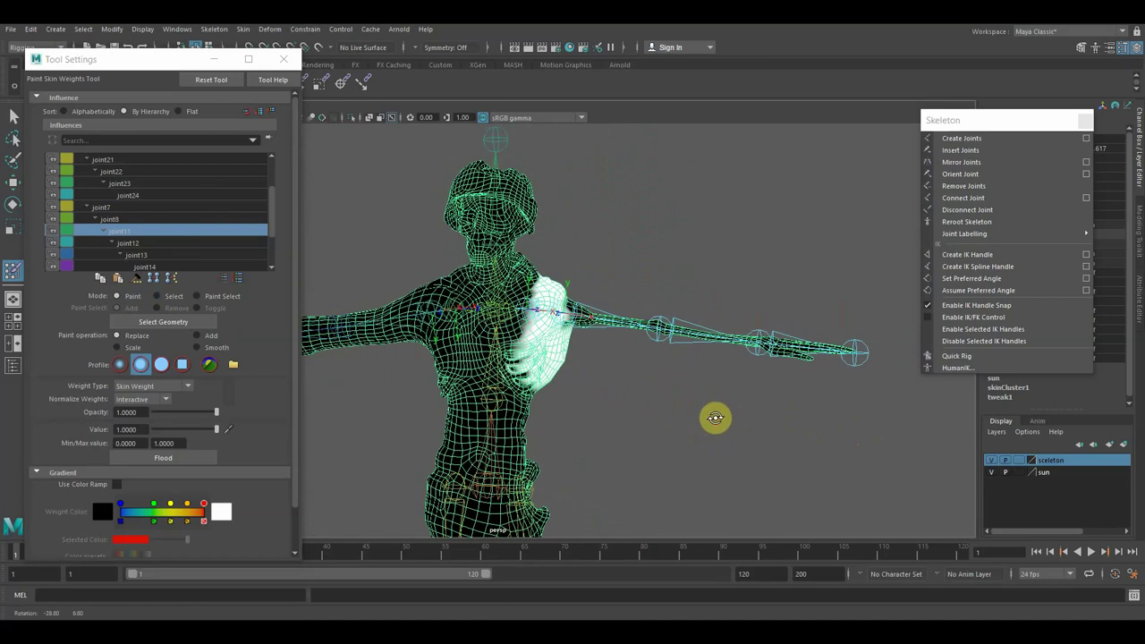
{"action": "scroll", "coordinate": [129, 250], "scroll_direction": "down", "scroll_amount": 1}
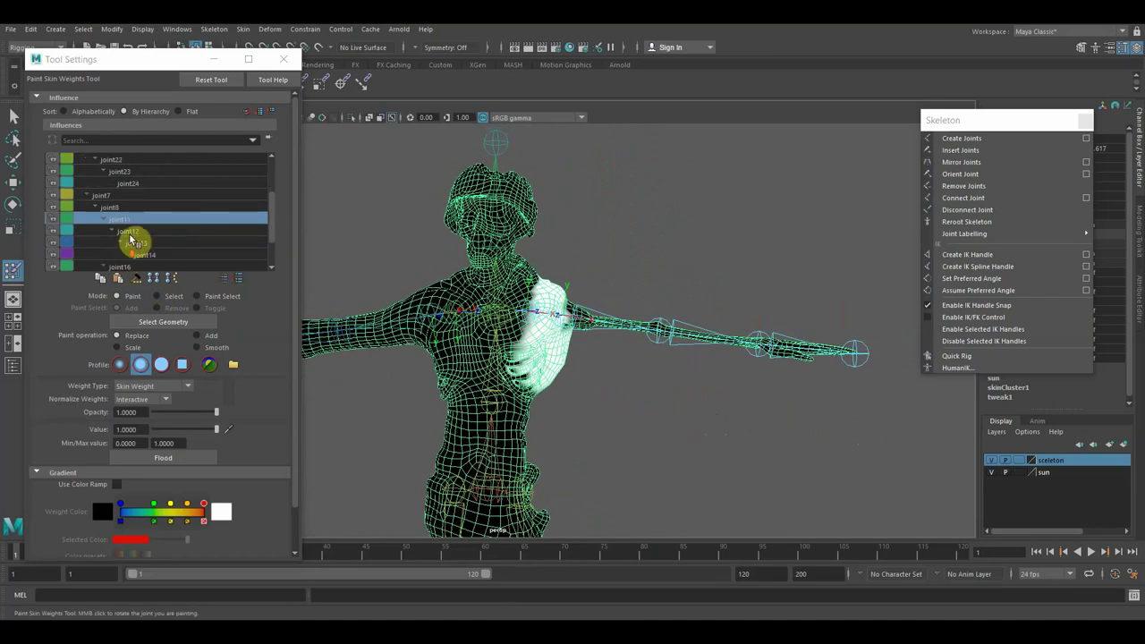
Check joint12's shoulder weights from the front and from behind.
{"action": "left_click", "coordinate": [134, 235]}
{"action": "mouse_move", "coordinate": [652, 397]}
{"action": "left_mouse_down", "text": "alt"}
{"action": "mouse_move", "coordinate": [665, 396]}
{"action": "mouse_move", "coordinate": [628, 434]}
{"action": "mouse_move", "coordinate": [519, 412]}
{"action": "left_mouse_up", "text": "alt"}
{"action": "left_click_drag", "start_coordinate": [737, 411], "coordinate": [743, 381], "text": "alt"}
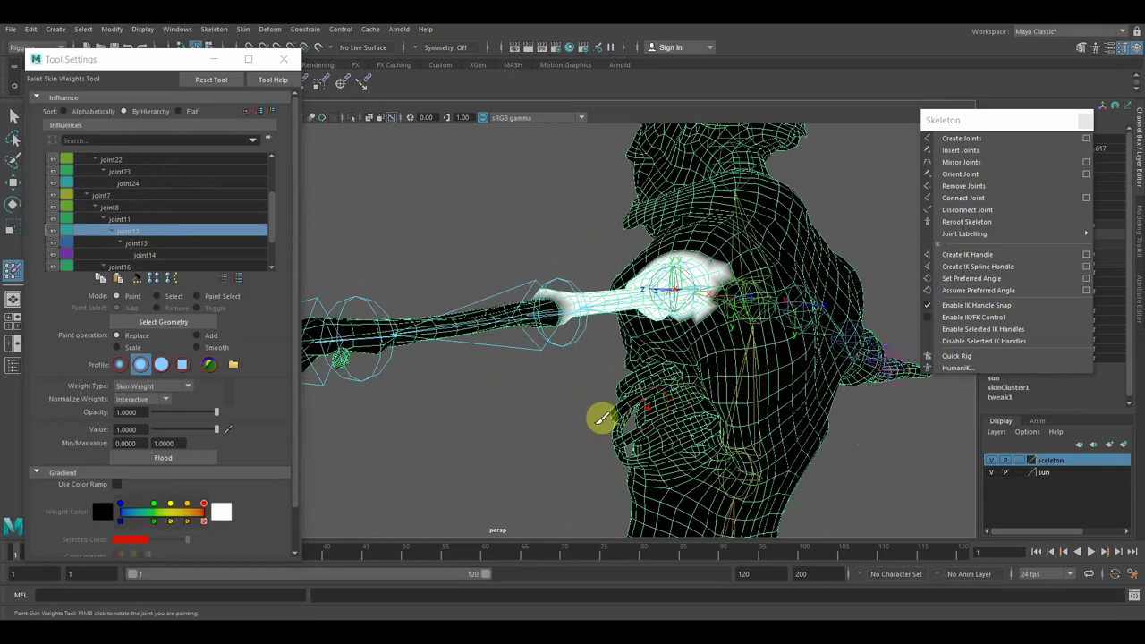
{"action": "mouse_move", "coordinate": [507, 457]}
{"action": "left_mouse_down", "text": "alt"}
{"action": "mouse_move", "coordinate": [683, 468]}
{"action": "mouse_move", "coordinate": [690, 452]}
{"action": "mouse_move", "coordinate": [682, 464]}
{"action": "left_mouse_up", "text": "alt"}
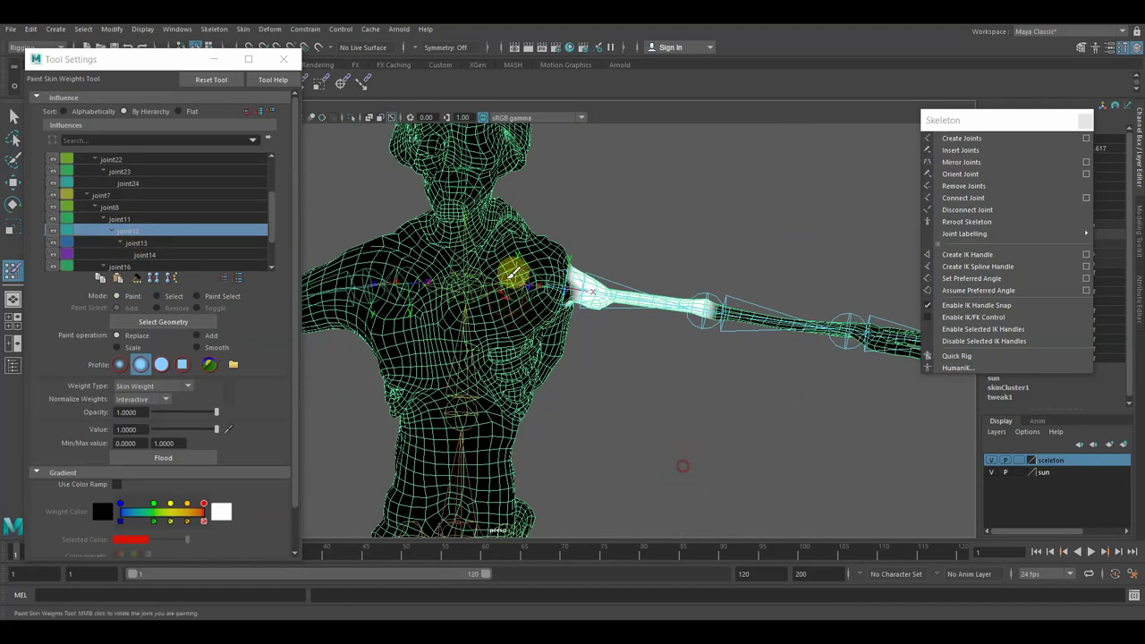
{"action": "scroll", "coordinate": [535, 349], "scroll_direction": "down", "scroll_amount": 2}
{"action": "mouse_move", "coordinate": [636, 399]}
{"action": "left_mouse_down", "text": "alt"}
{"action": "mouse_move", "coordinate": [713, 402]}
{"action": "mouse_move", "coordinate": [688, 382]}
{"action": "left_mouse_up", "text": "alt"}
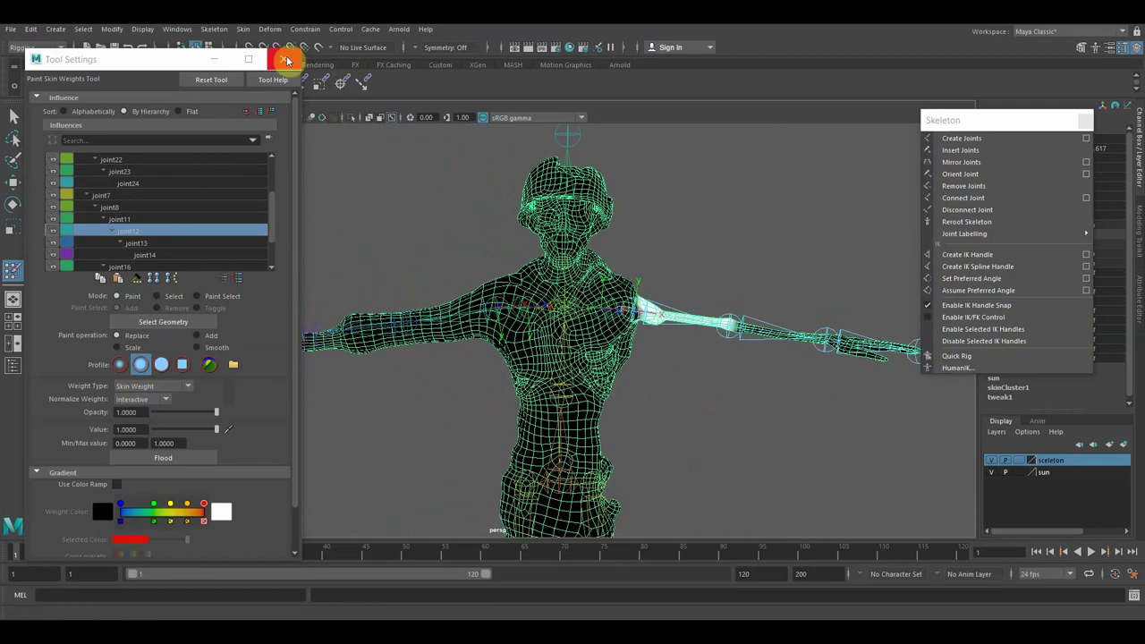
Close the weight-painting Tool Settings and select the shoulder joint with the Select tool.
{"action": "left_click", "coordinate": [286, 61]}
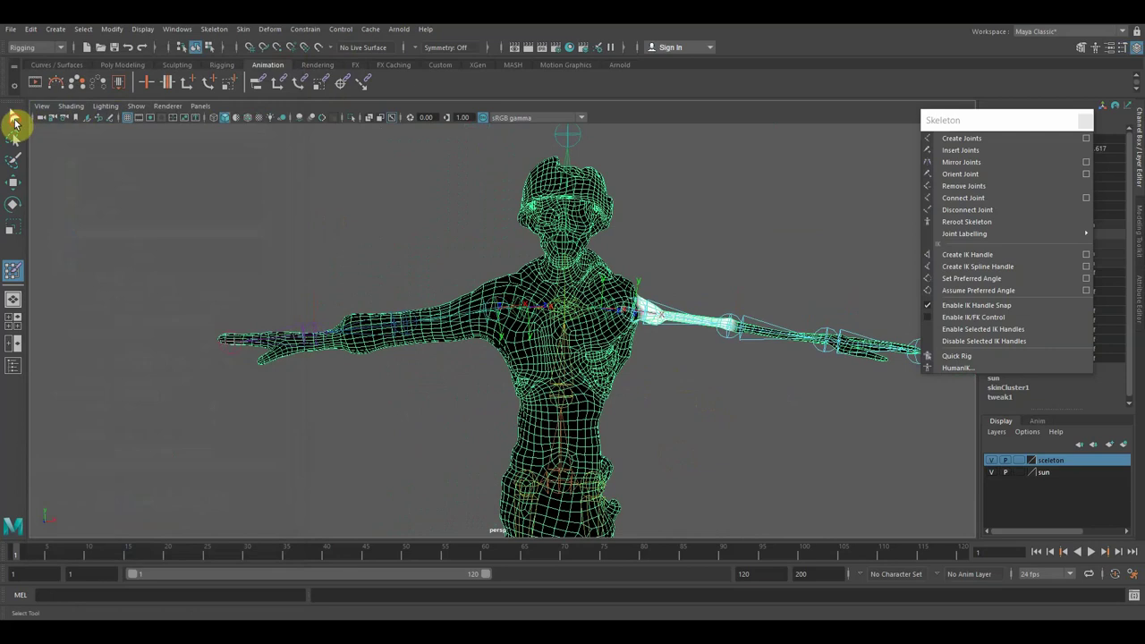
{"action": "left_click", "coordinate": [14, 121]}
{"action": "left_click", "coordinate": [635, 311]}
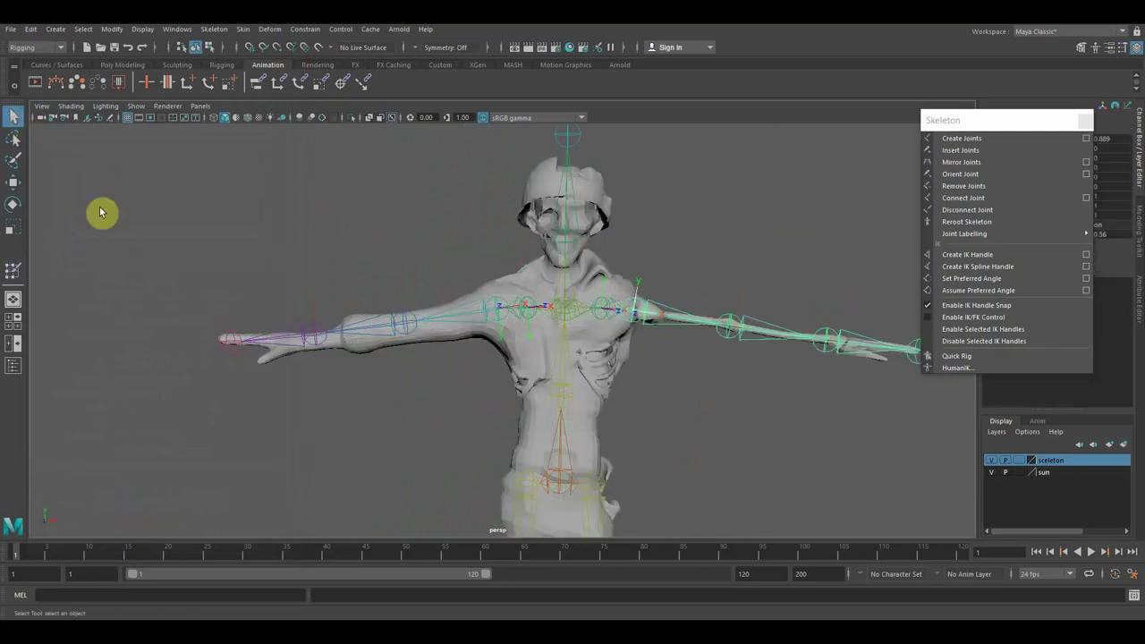
Rotate the shoulder joint slightly upward to test how the arm mesh deforms.
{"action": "left_click", "coordinate": [12, 204]}
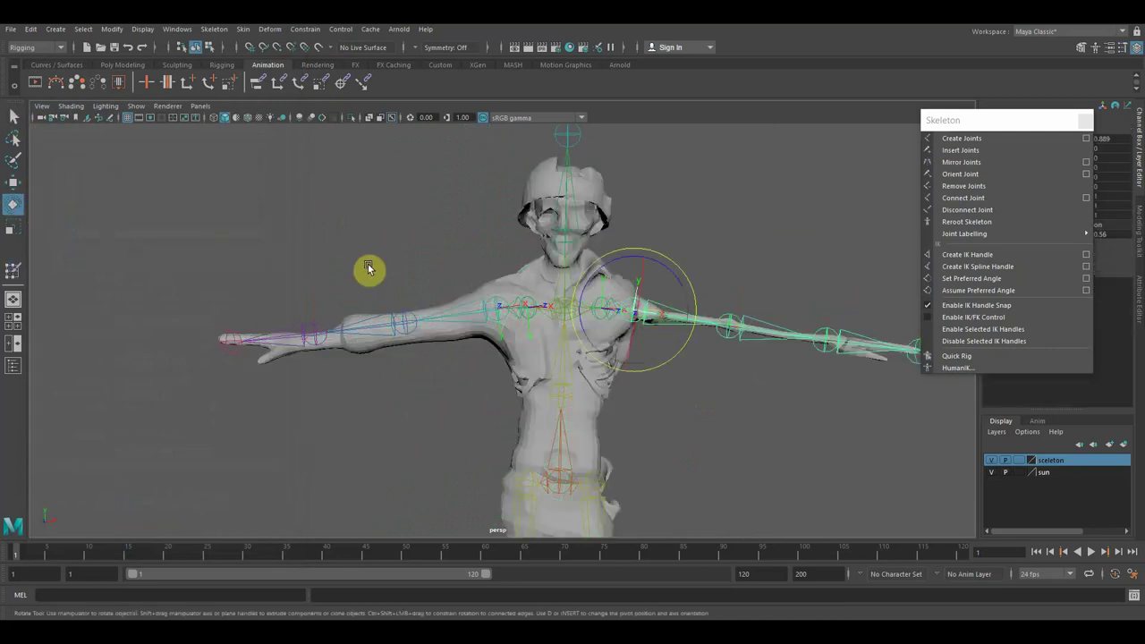
{"action": "mouse_move", "coordinate": [695, 300]}
{"action": "left_mouse_down"}
{"action": "mouse_move", "coordinate": [677, 302]}
{"action": "mouse_move", "coordinate": [702, 291]}
{"action": "left_mouse_up"}
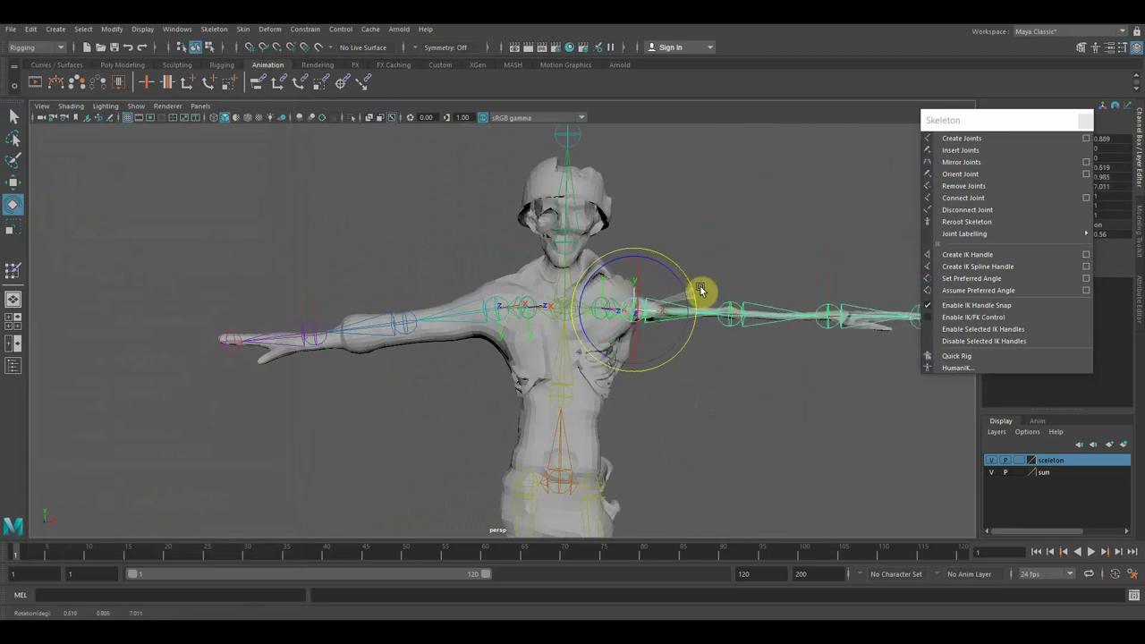
{"action": "scroll", "coordinate": [701, 291], "scroll_direction": "down", "scroll_amount": 3}
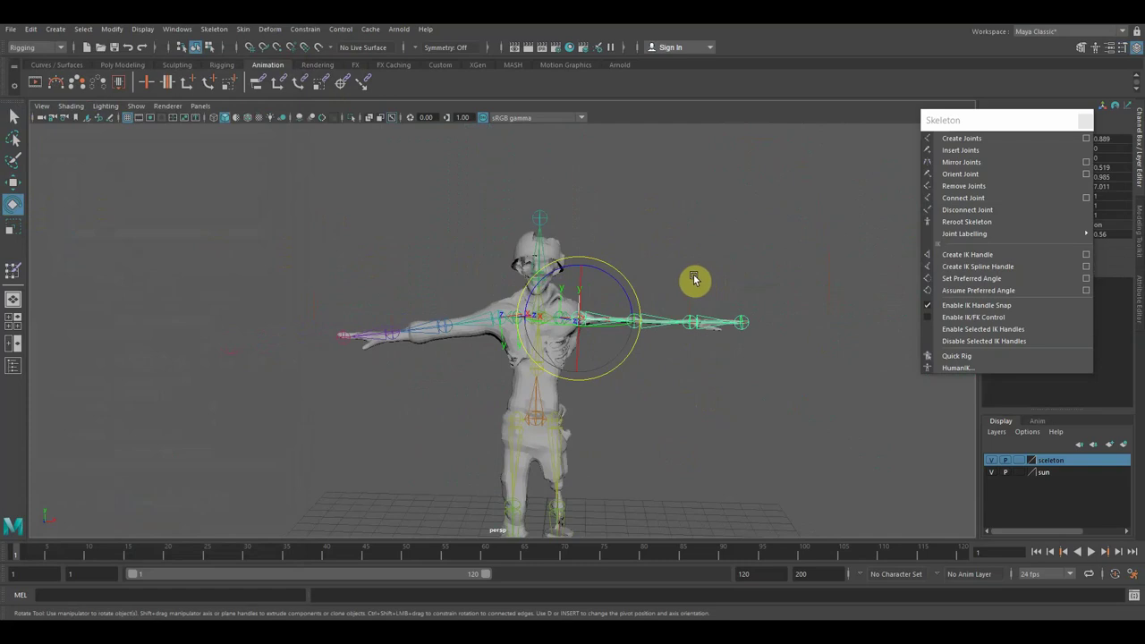
{"action": "scroll", "coordinate": [647, 235], "scroll_direction": "up", "scroll_amount": 1}
{"action": "scroll", "coordinate": [588, 215], "scroll_direction": "up", "scroll_amount": 1}
{"action": "scroll", "coordinate": [575, 289], "scroll_direction": "up", "scroll_amount": 2}
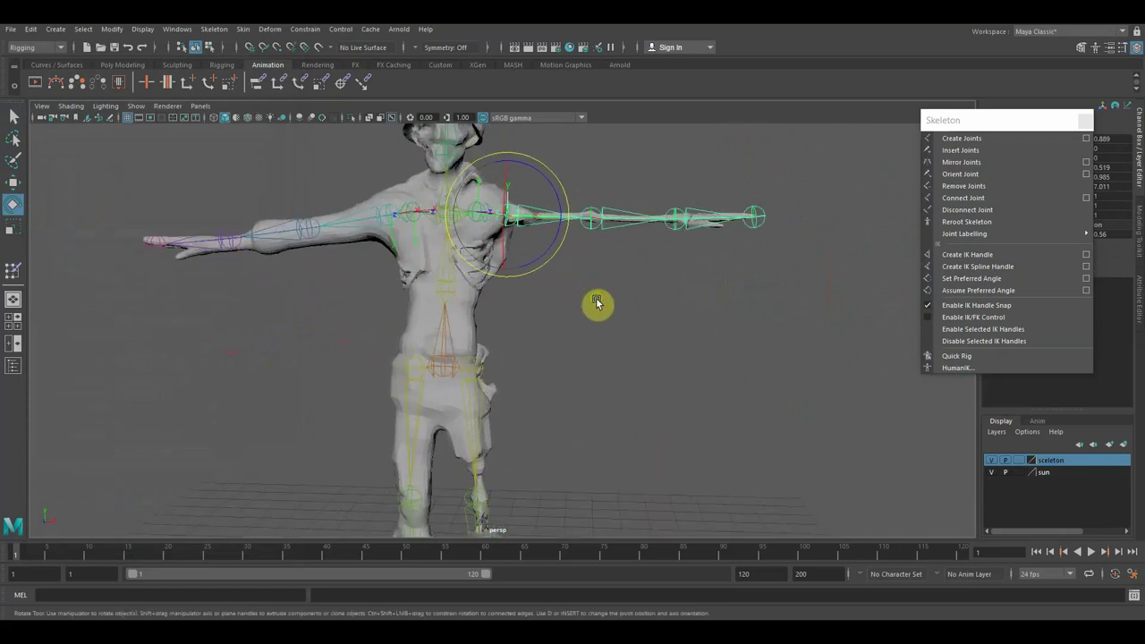
{"action": "scroll", "coordinate": [597, 304], "scroll_direction": "up", "scroll_amount": 1}
{"action": "scroll", "coordinate": [619, 391], "scroll_direction": "up", "scroll_amount": 1}
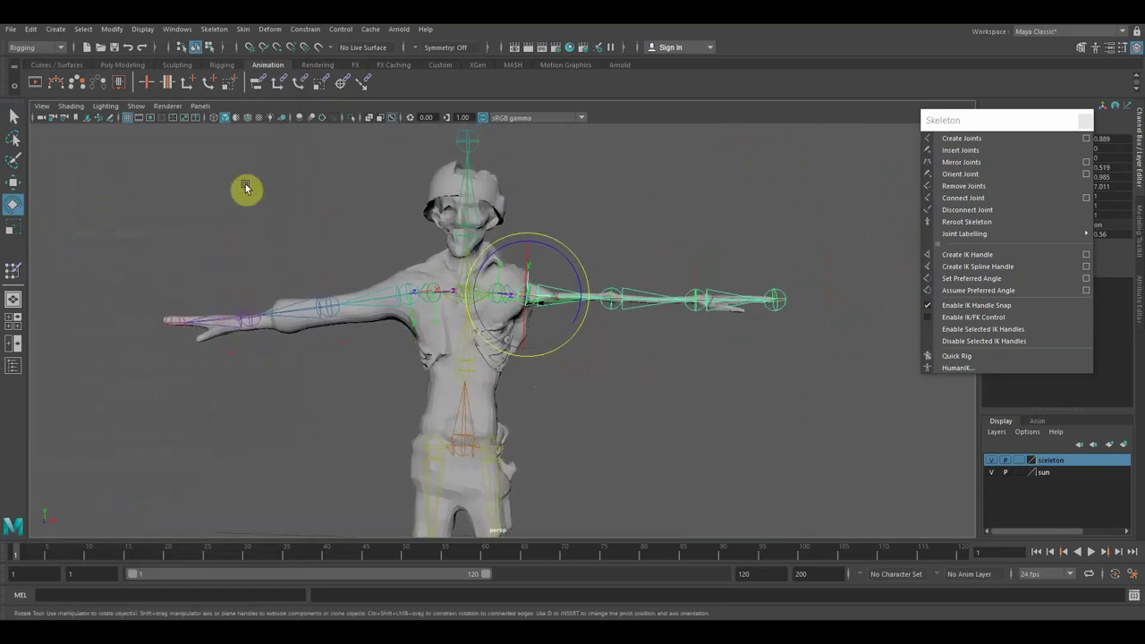
Start Paint Skin Weights on the character mesh with its options set to Paint Select mode.
{"action": "left_click", "coordinate": [435, 196]}
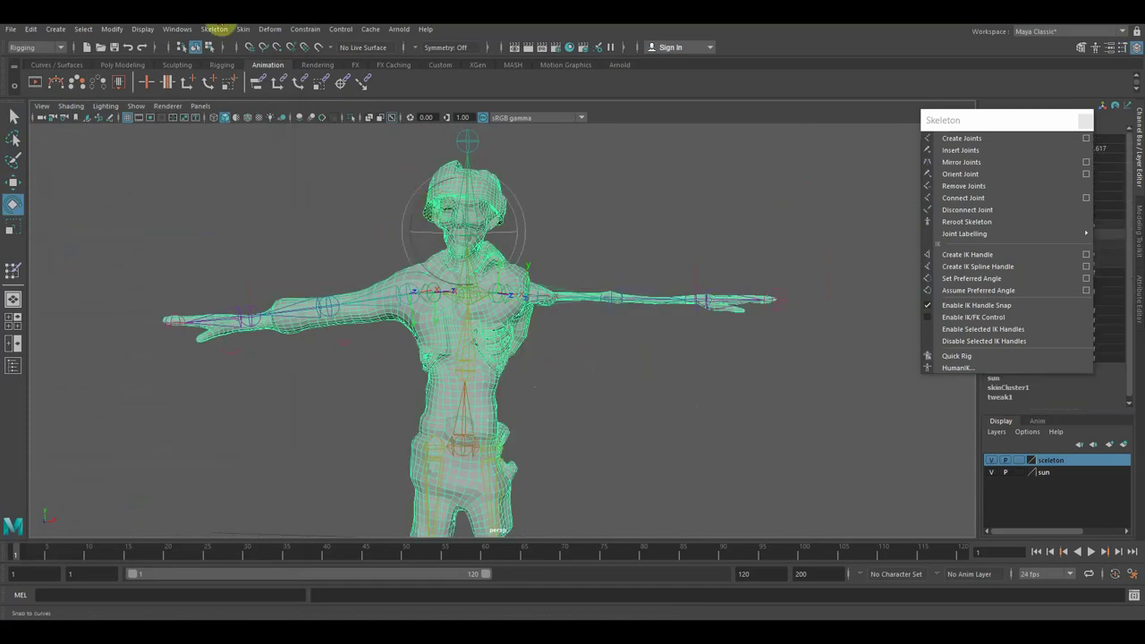
{"action": "left_click", "coordinate": [242, 28]}
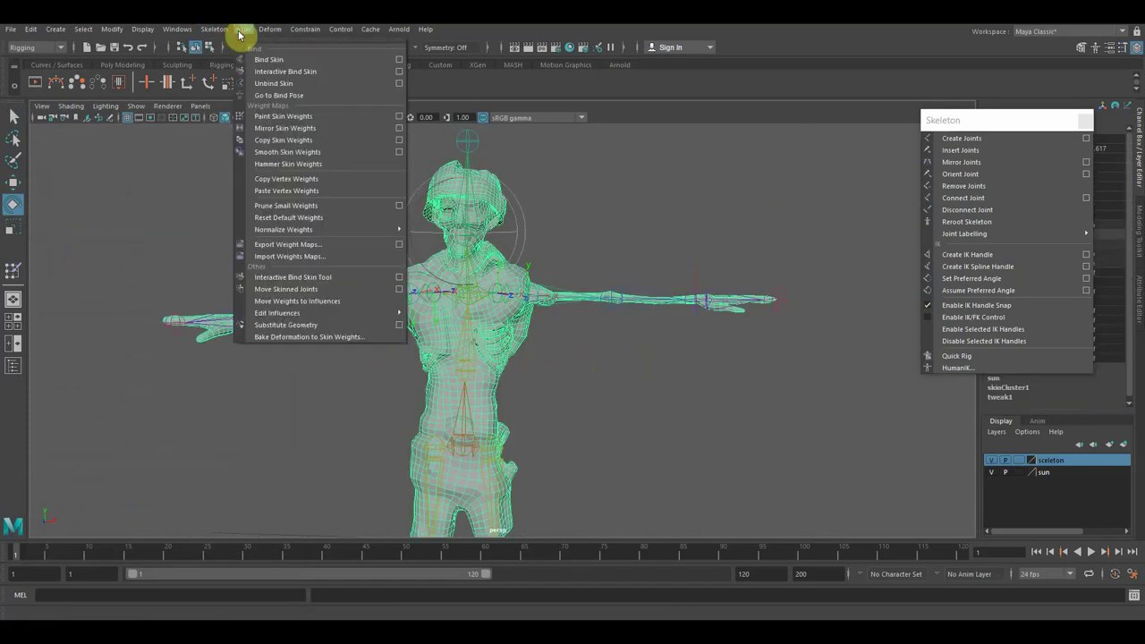
{"action": "left_click", "coordinate": [285, 123]}
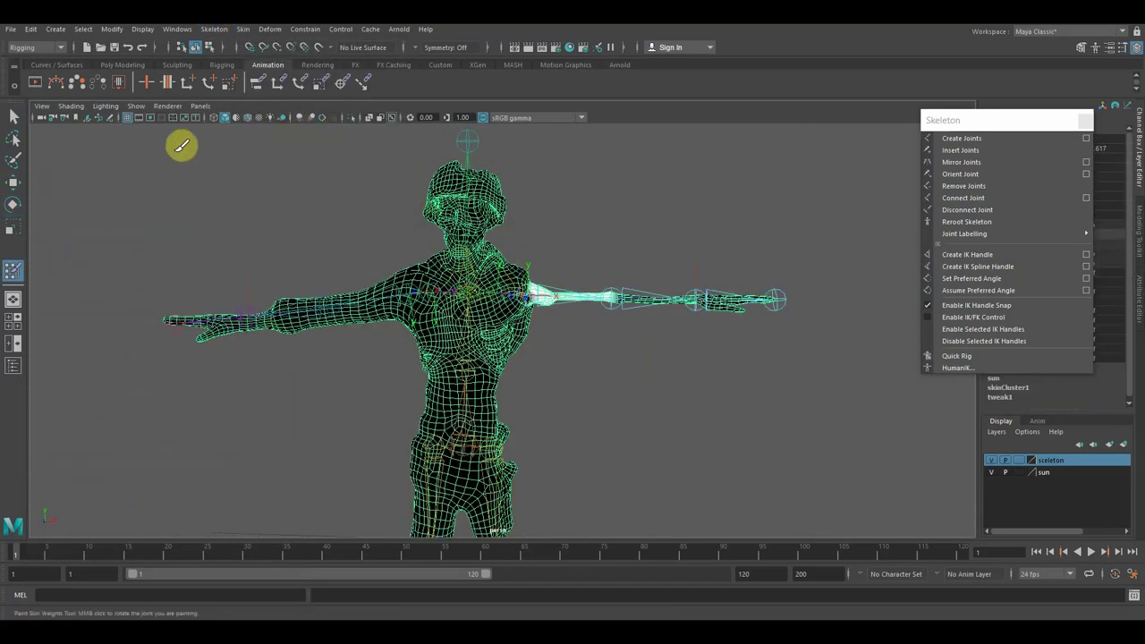
{"action": "left_click", "coordinate": [242, 29]}
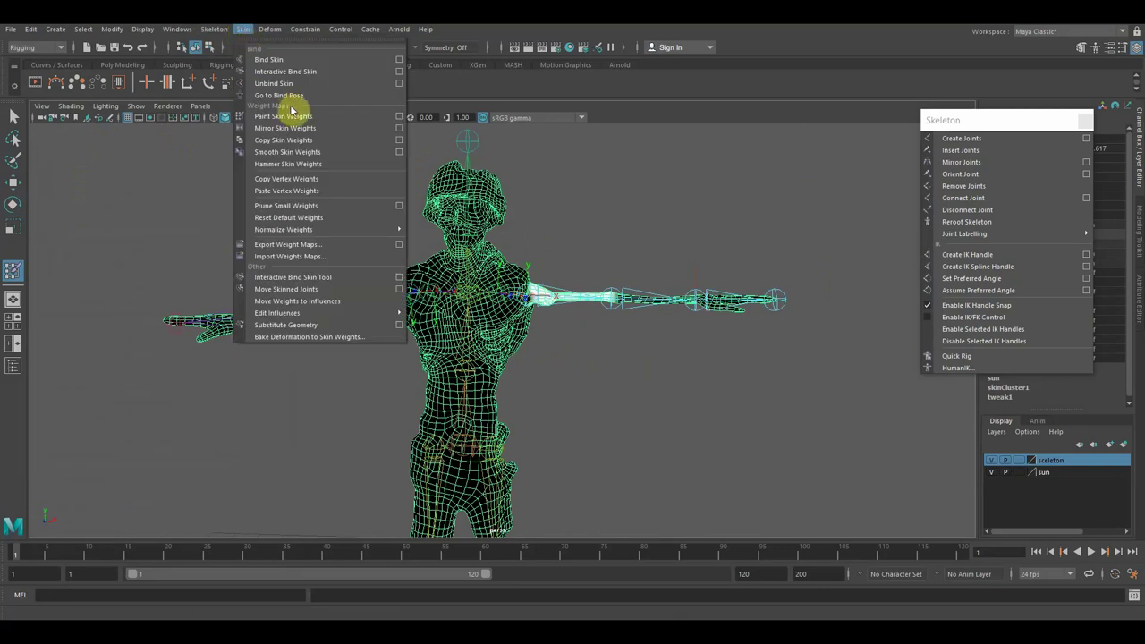
{"action": "left_click", "coordinate": [400, 119]}
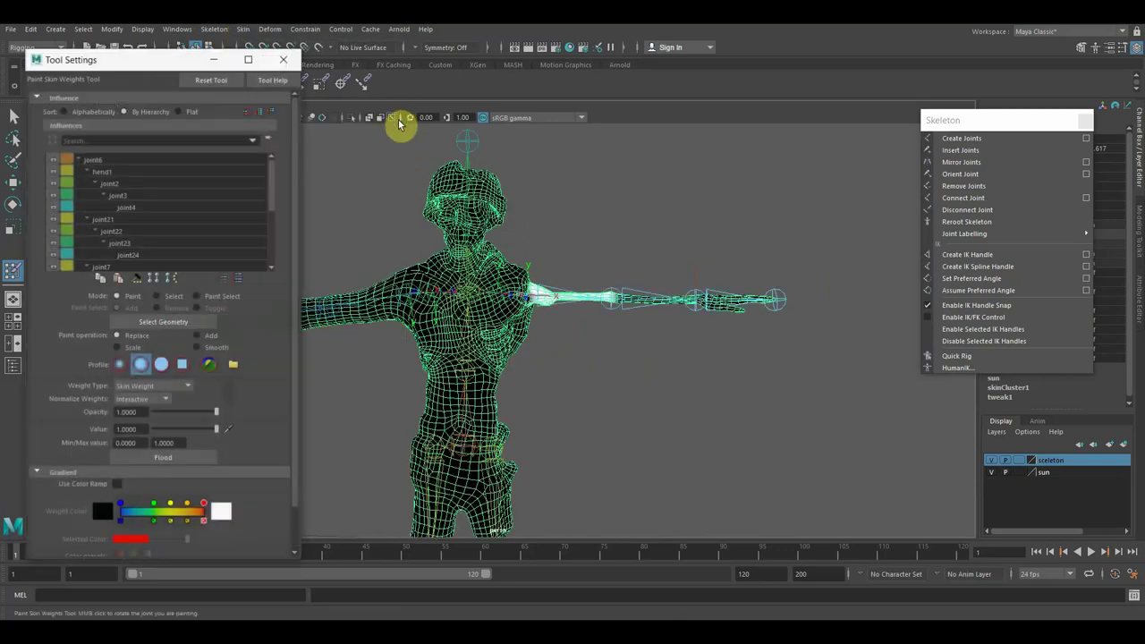
{"action": "left_click", "coordinate": [198, 297]}
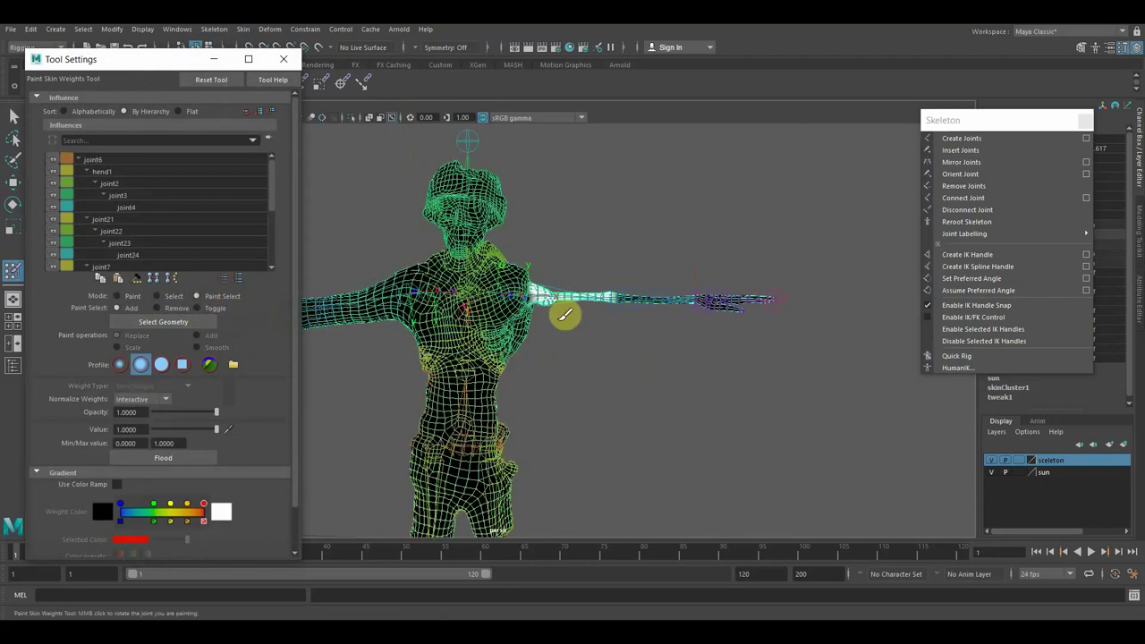
Paint-select the shoulder and upper-arm vertices.
{"action": "scroll", "coordinate": [561, 299], "scroll_direction": "up", "scroll_amount": 3}
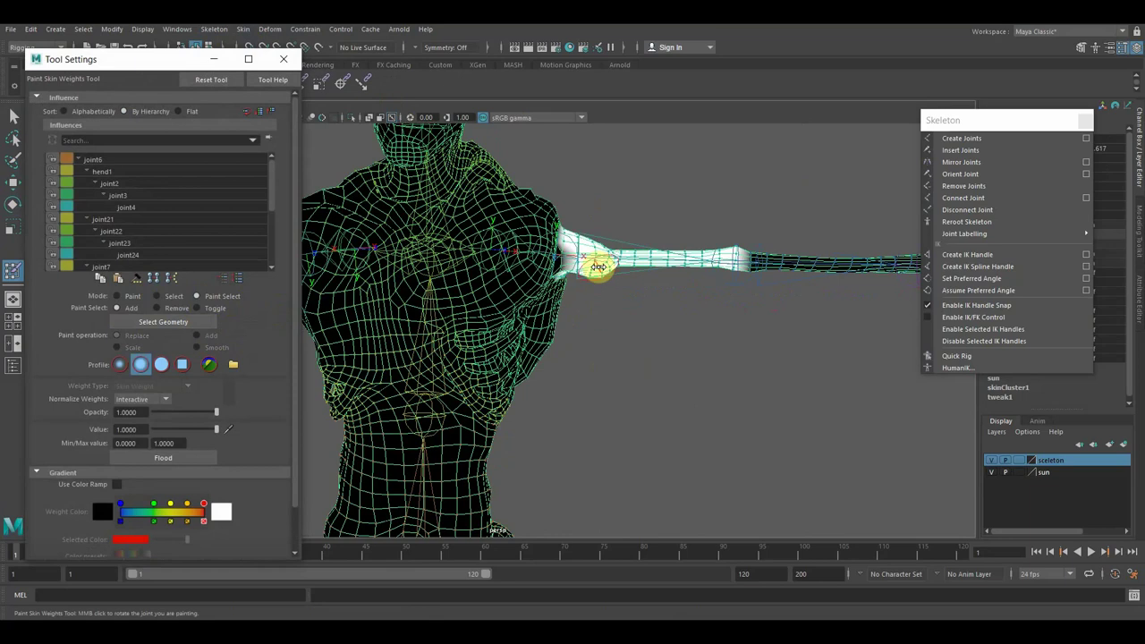
{"action": "mouse_move", "coordinate": [597, 266]}
{"action": "left_mouse_down"}
{"action": "mouse_move", "coordinate": [629, 322]}
{"action": "mouse_move", "coordinate": [606, 250]}
{"action": "left_mouse_up"}
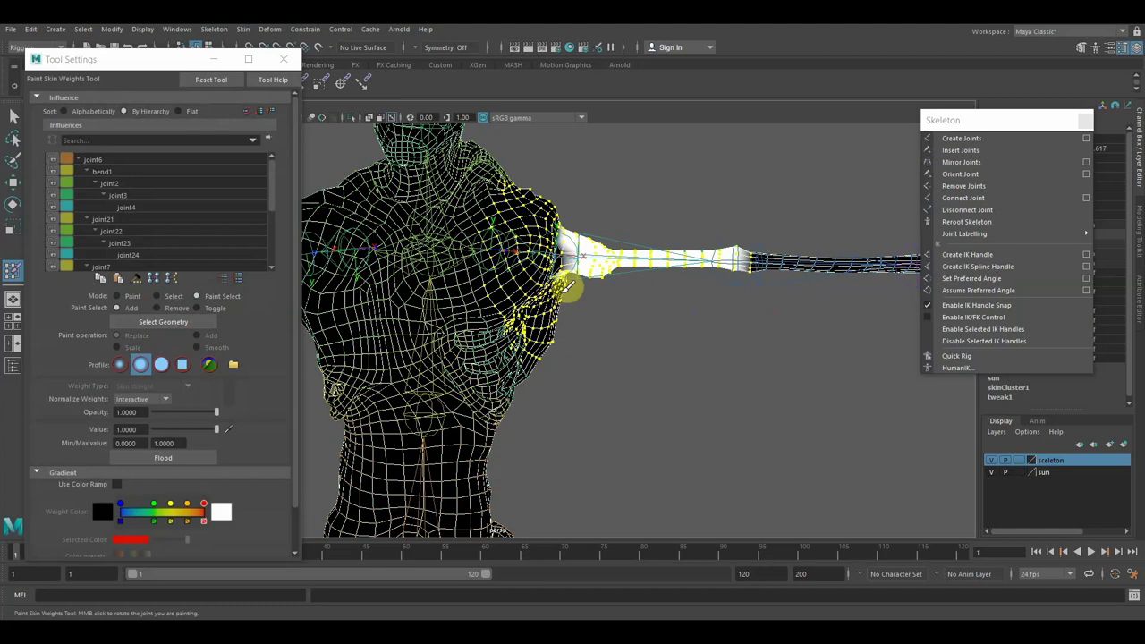
{"action": "mouse_move", "coordinate": [653, 362]}
{"action": "left_mouse_down", "text": "alt"}
{"action": "mouse_move", "coordinate": [537, 384]}
{"action": "mouse_move", "coordinate": [448, 376]}
{"action": "mouse_move", "coordinate": [534, 363]}
{"action": "left_mouse_up", "text": "alt"}
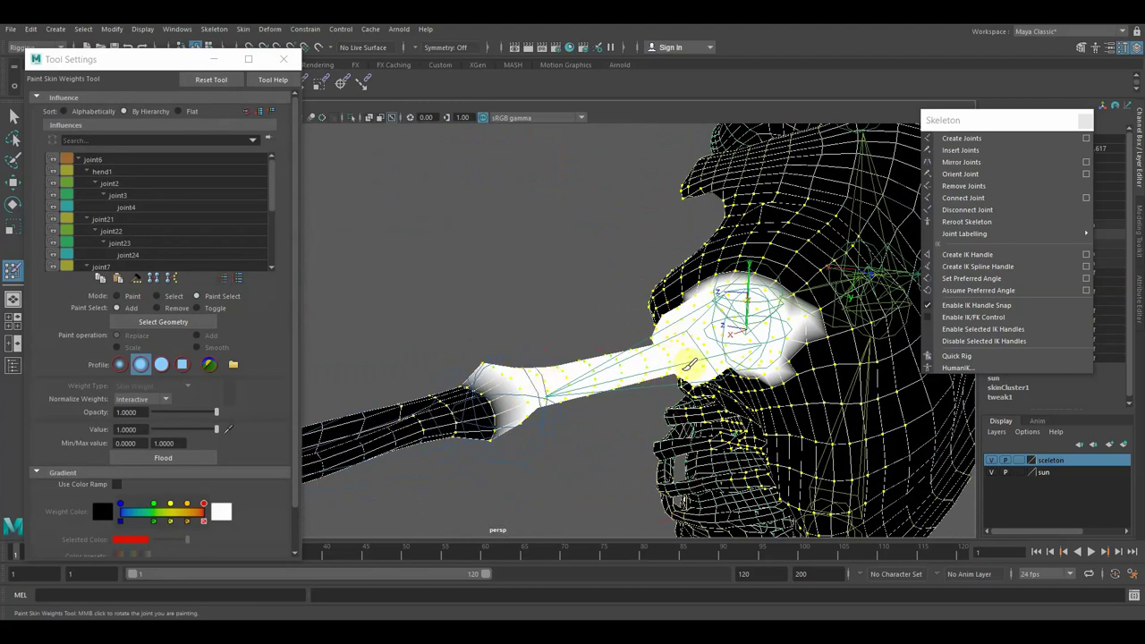
{"action": "mouse_move", "coordinate": [495, 265]}
{"action": "left_mouse_down", "text": "alt"}
{"action": "mouse_move", "coordinate": [726, 259]}
{"action": "mouse_move", "coordinate": [536, 259]}
{"action": "left_mouse_up", "text": "alt"}
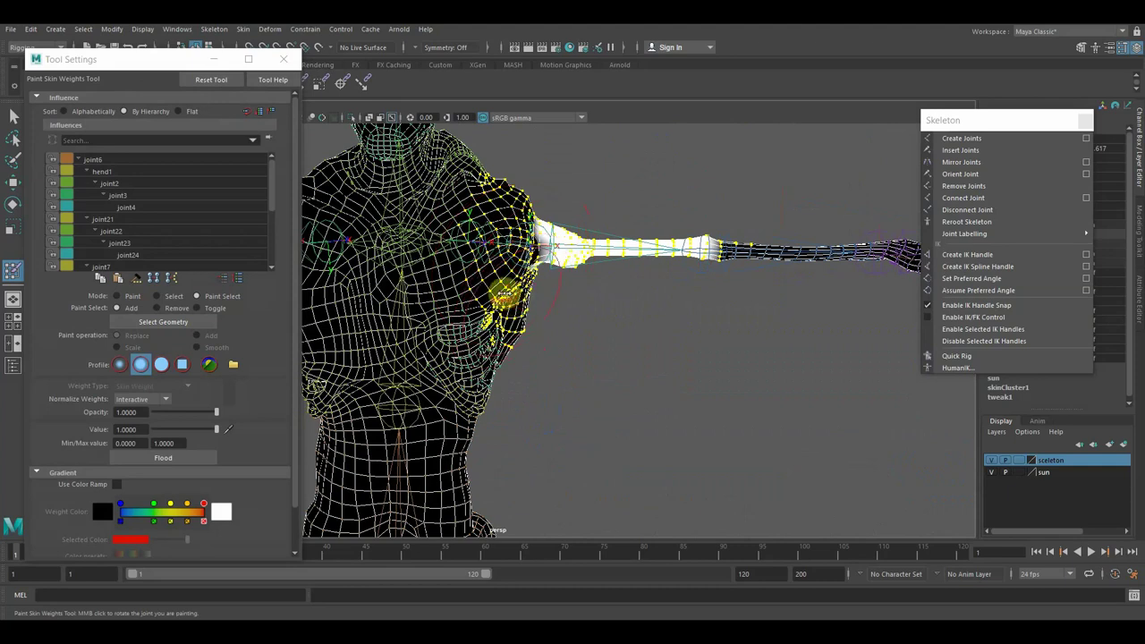
Flood the selected shoulder and upper-arm vertices with weight value 1.0 in Paint mode.
{"action": "left_click", "coordinate": [157, 307]}
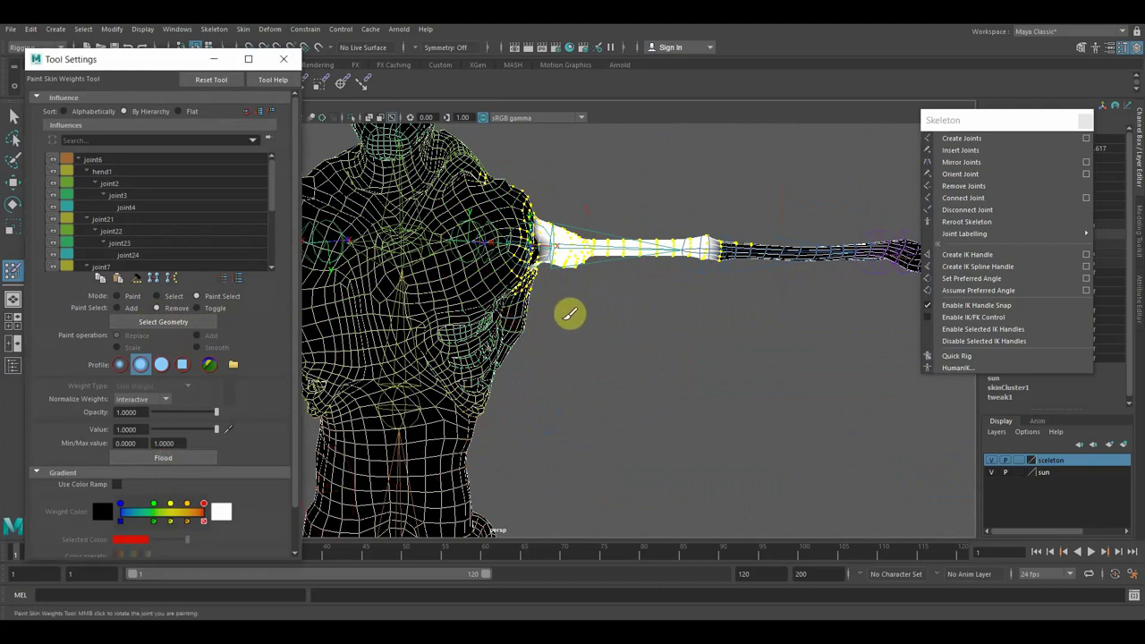
{"action": "left_click", "coordinate": [147, 301]}
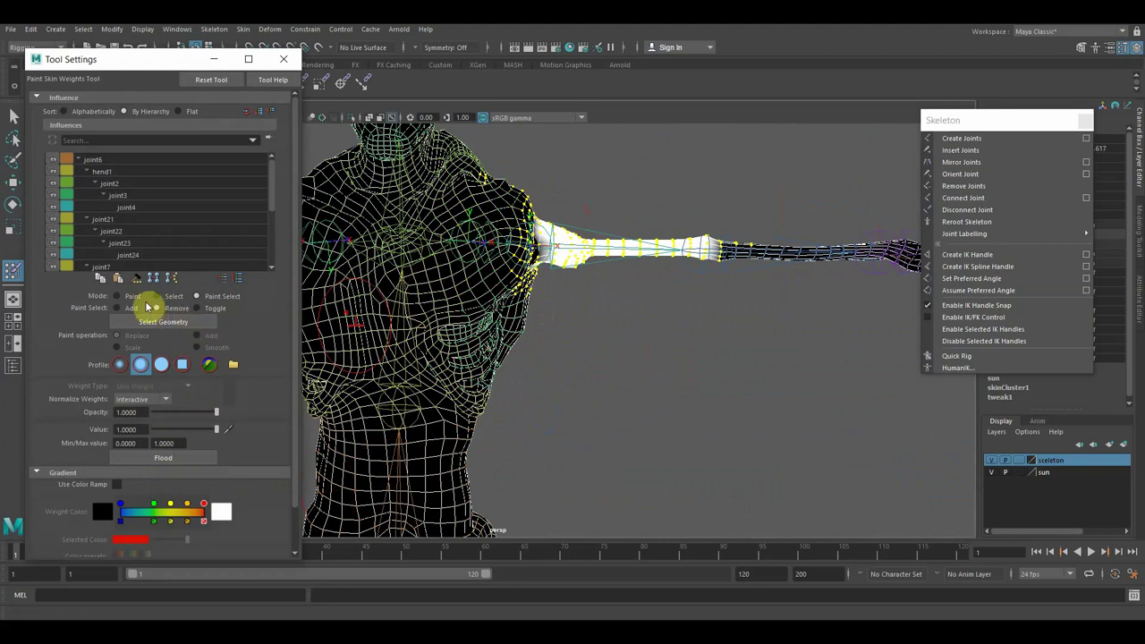
{"action": "left_click", "coordinate": [179, 461]}
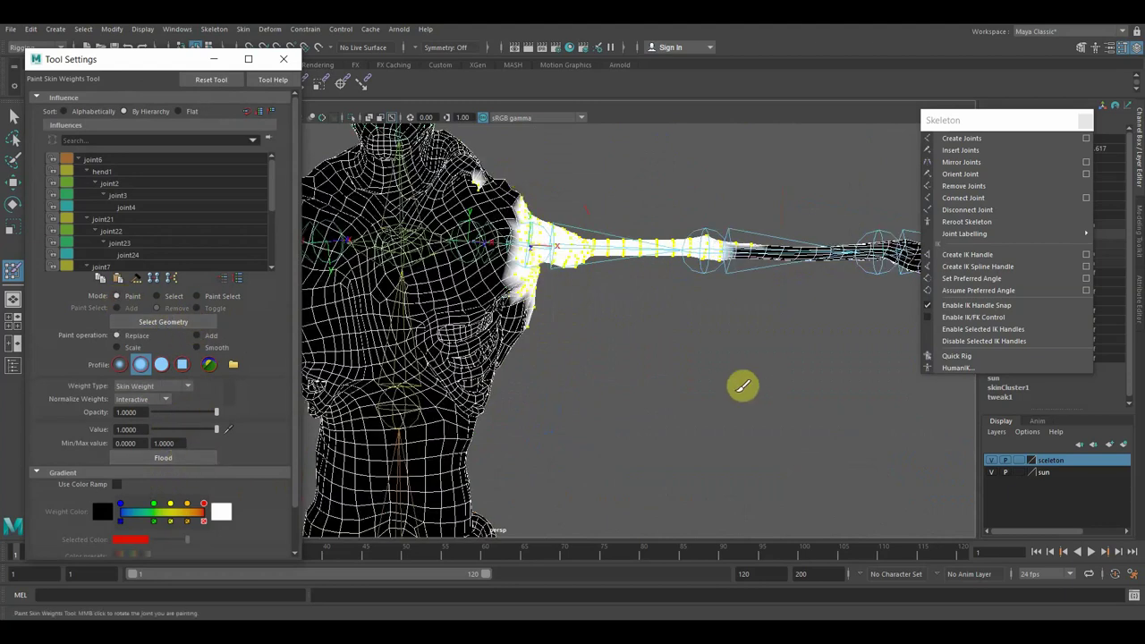
{"action": "mouse_move", "coordinate": [742, 385]}
{"action": "left_mouse_down", "text": "alt"}
{"action": "mouse_move", "coordinate": [680, 408]}
{"action": "mouse_move", "coordinate": [631, 404]}
{"action": "mouse_move", "coordinate": [710, 391]}
{"action": "mouse_move", "coordinate": [706, 401]}
{"action": "mouse_move", "coordinate": [680, 392]}
{"action": "left_mouse_up", "text": "alt"}
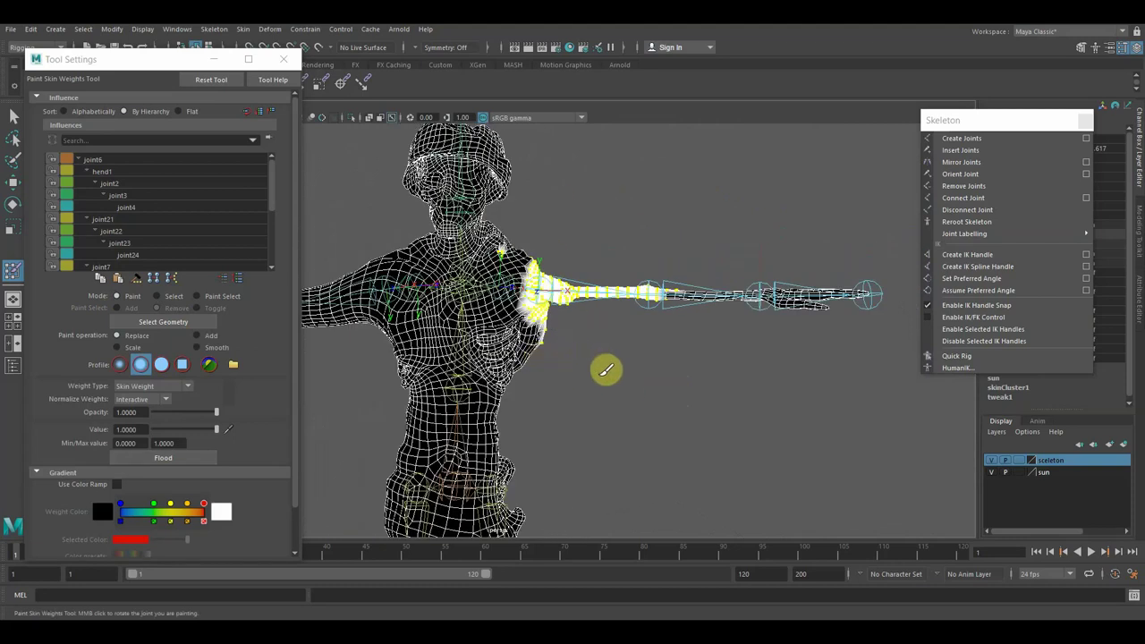
{"action": "left_click_drag", "start_coordinate": [544, 403], "coordinate": [540, 419], "text": "alt"}
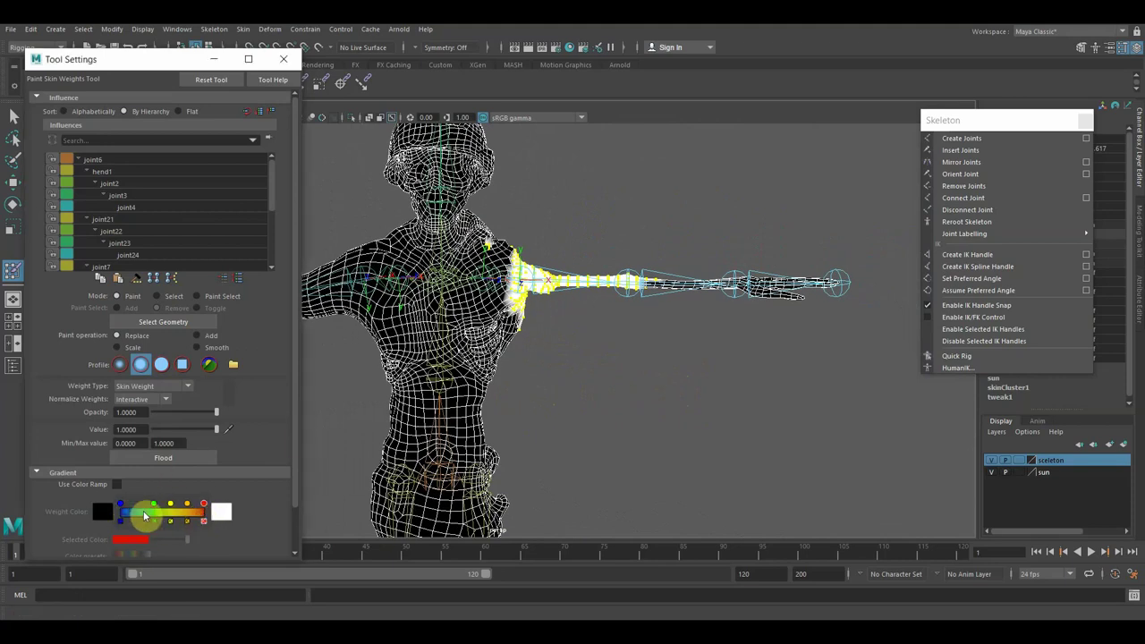
Close the weight-painting settings and open then close the Arnold RenderView.
{"action": "left_click", "coordinate": [288, 61]}
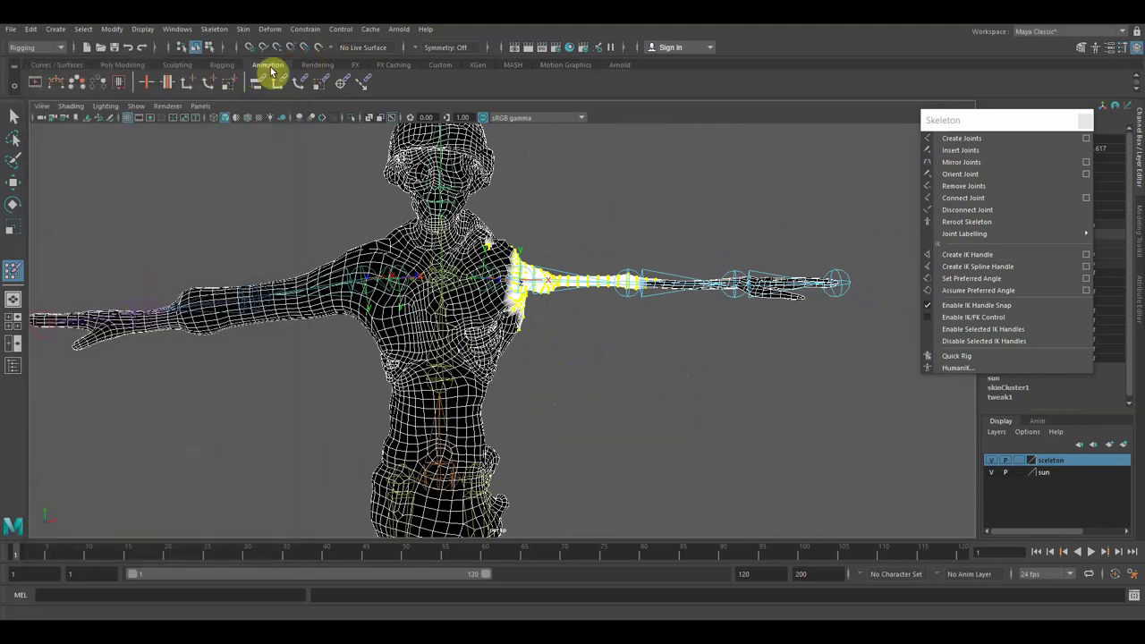
{"action": "left_click", "coordinate": [178, 107]}
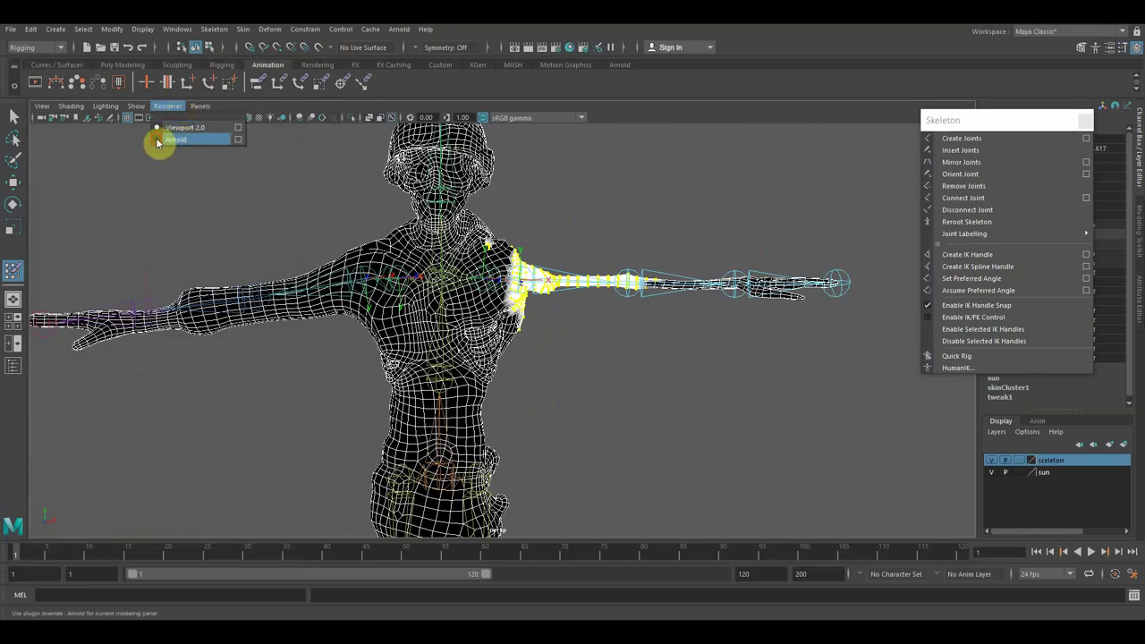
{"action": "left_click", "coordinate": [174, 140]}
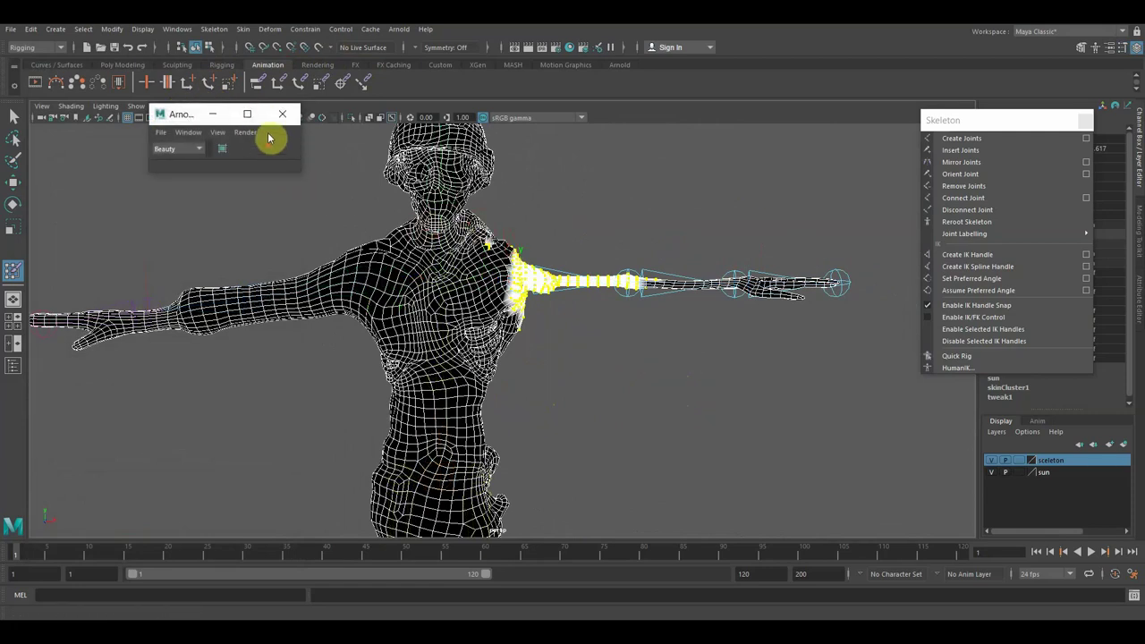
{"action": "left_click", "coordinate": [282, 114]}
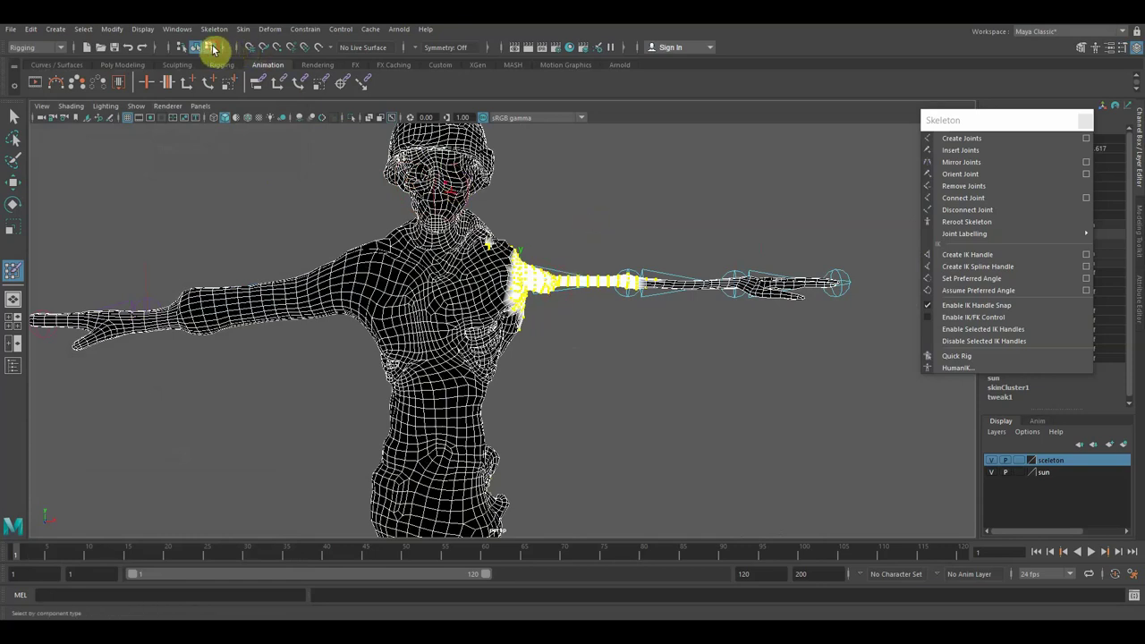
Leave weight painting with the Select tool and select the whole character mesh as an object.
{"action": "left_click", "coordinate": [209, 48]}
{"action": "left_click", "coordinate": [14, 116]}
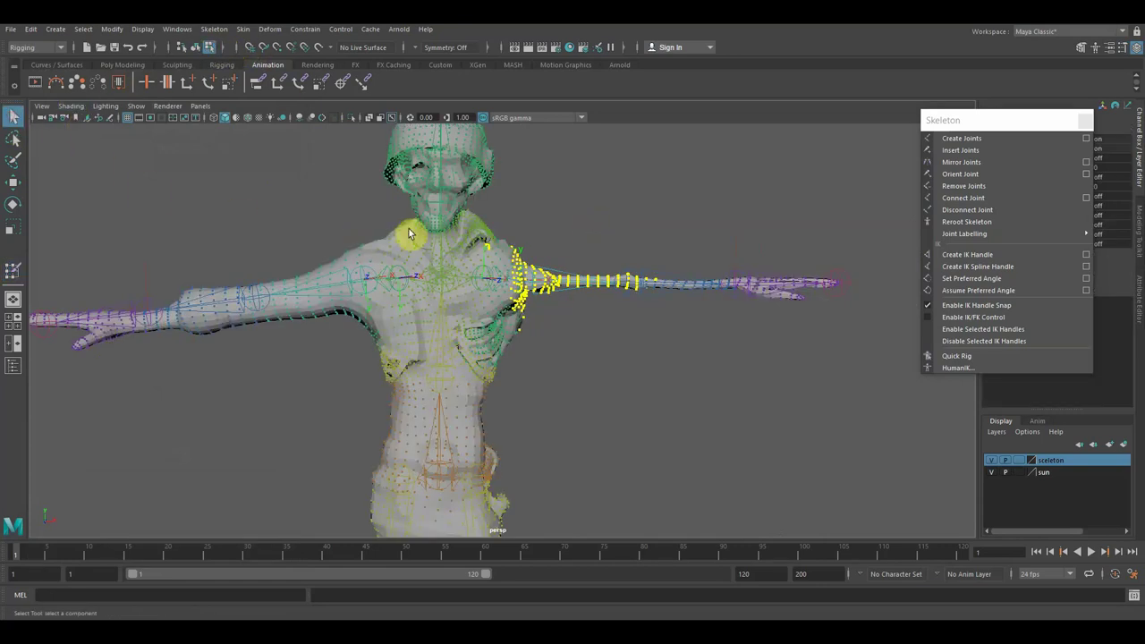
{"action": "left_click", "coordinate": [532, 277]}
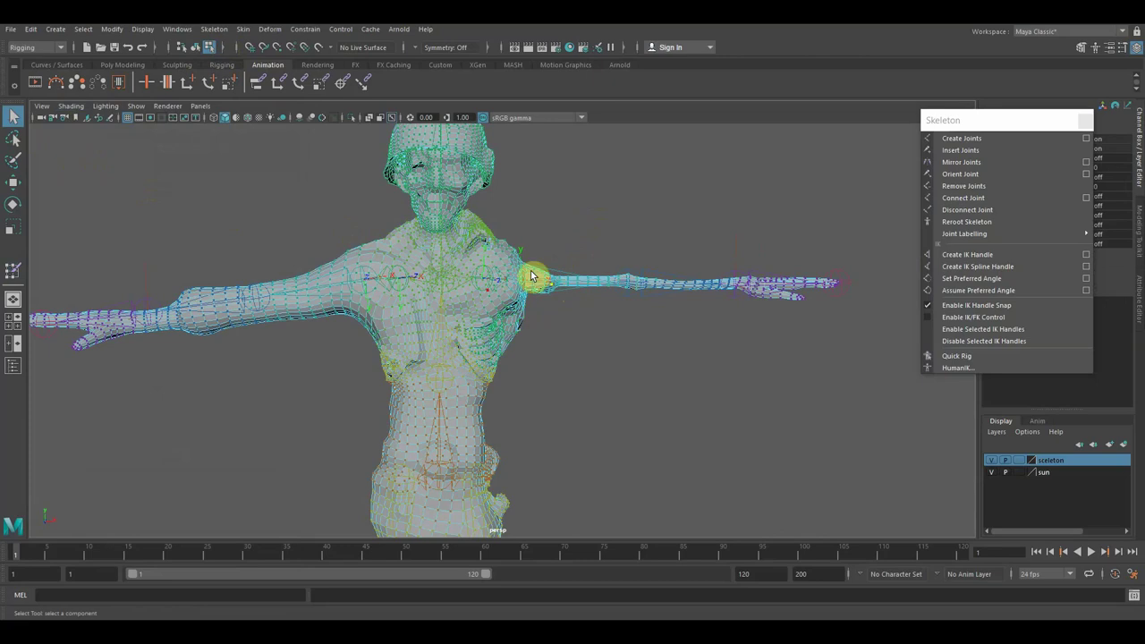
{"action": "left_click", "coordinate": [582, 230]}
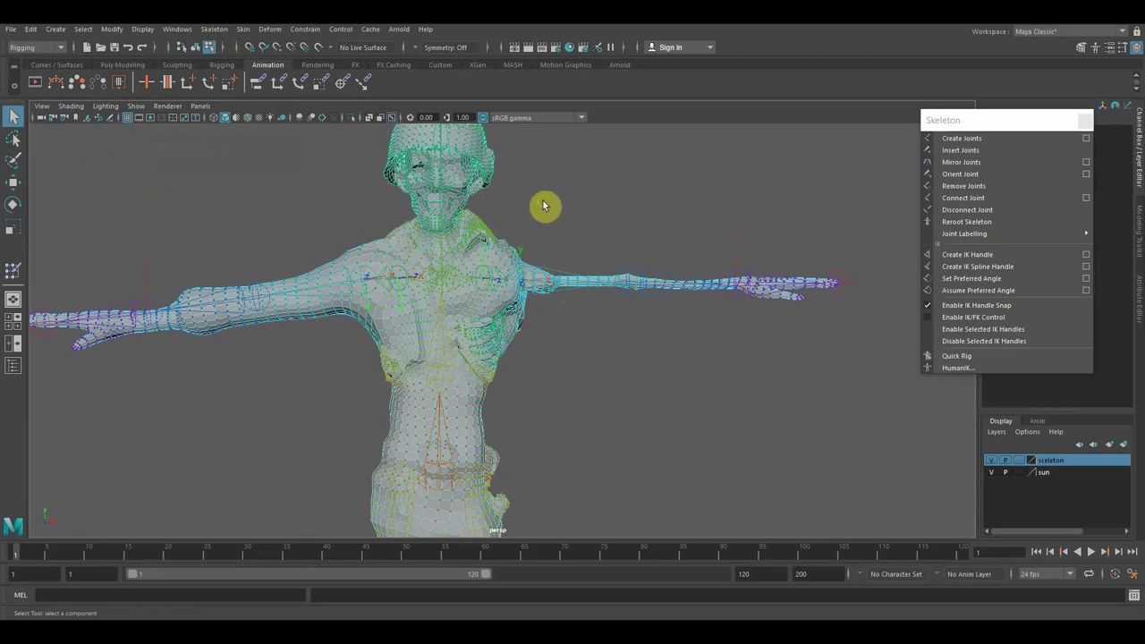
{"action": "middle_click_drag", "start_coordinate": [543, 206], "coordinate": [554, 233], "text": "alt"}
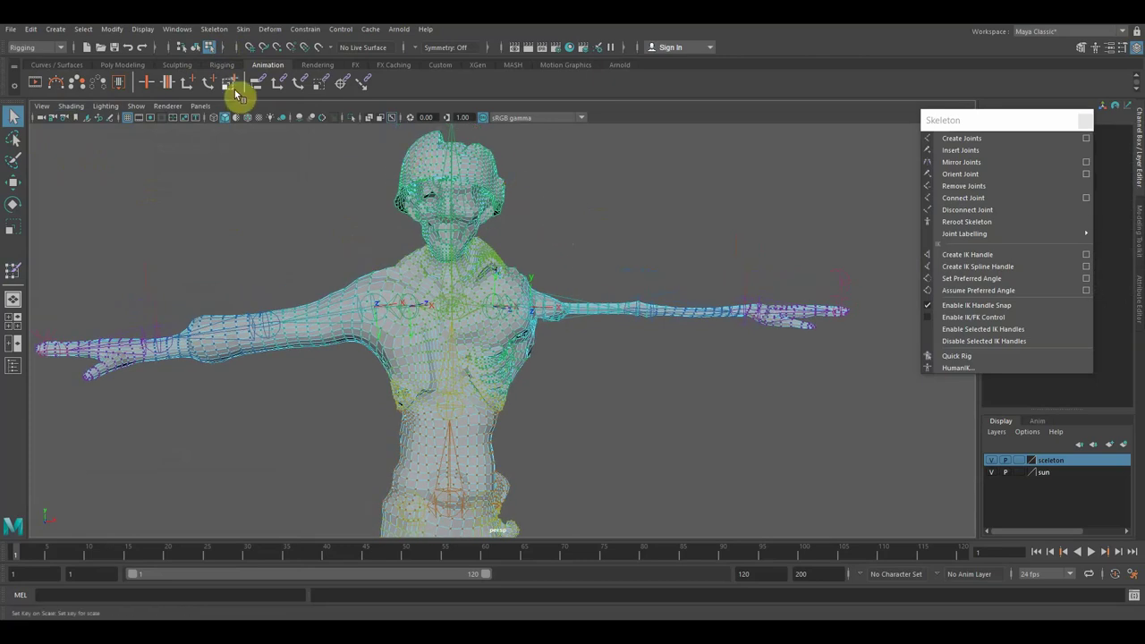
{"action": "left_click", "coordinate": [195, 50]}
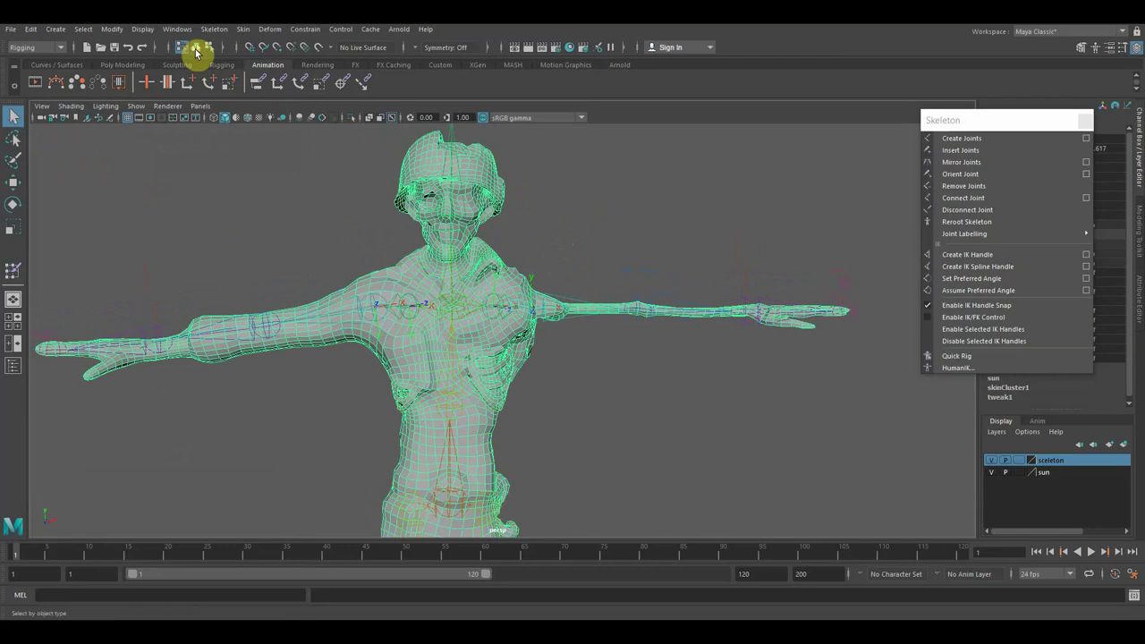
Reopen Paint Skin Weights options and choose joint13 as the painting influence.
{"action": "left_click", "coordinate": [243, 29]}
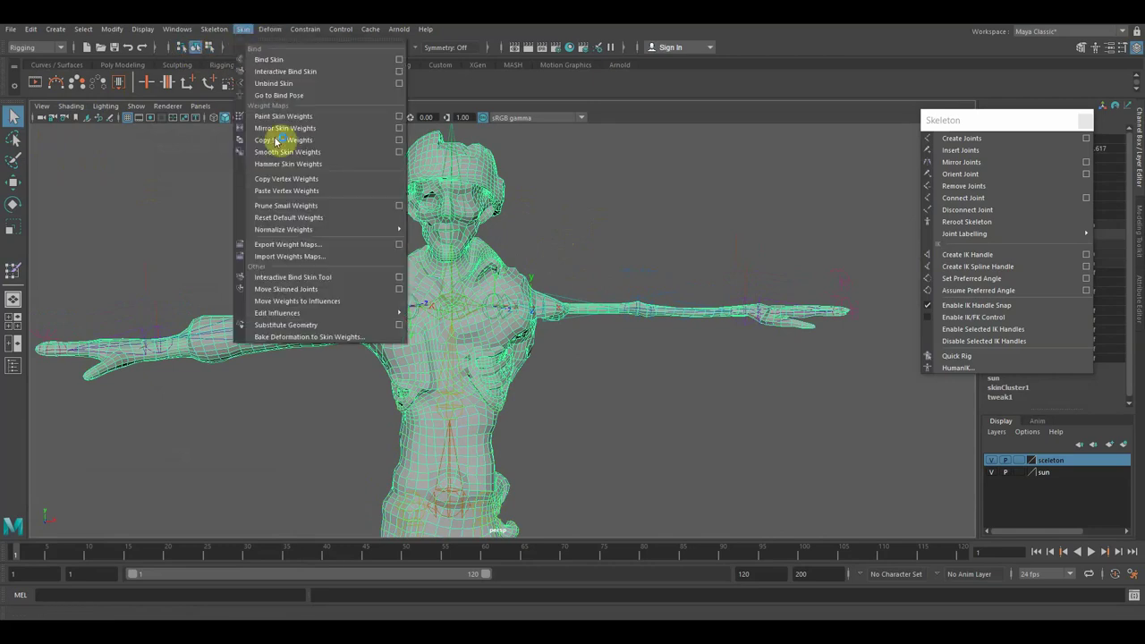
{"action": "left_click", "coordinate": [399, 119]}
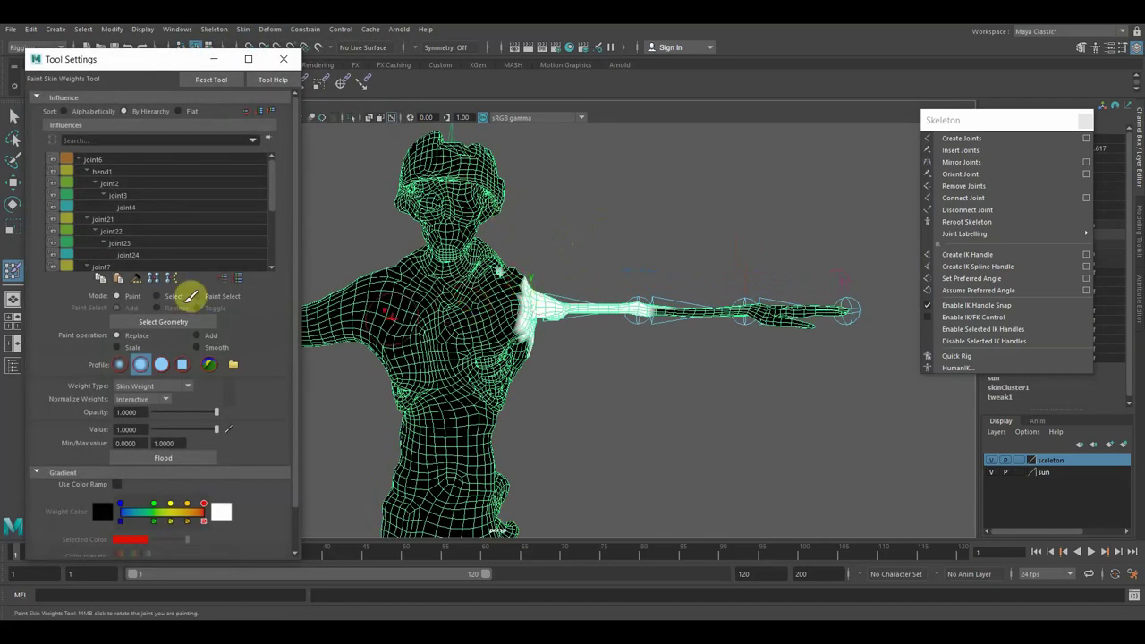
{"action": "left_click", "coordinate": [130, 249]}
{"action": "left_click", "coordinate": [113, 218]}
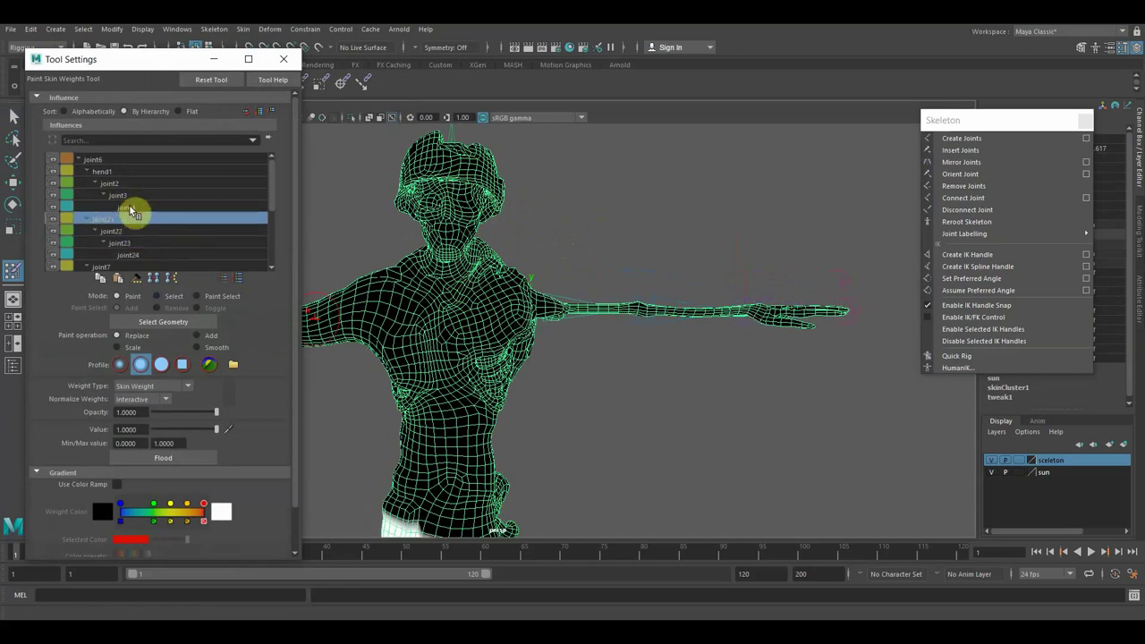
{"action": "left_click", "coordinate": [128, 206]}
{"action": "scroll", "coordinate": [125, 193], "scroll_direction": "down", "scroll_amount": 2}
{"action": "scroll", "coordinate": [125, 192], "scroll_direction": "down", "scroll_amount": 2}
{"action": "scroll", "coordinate": [143, 228], "scroll_direction": "down", "scroll_amount": 2}
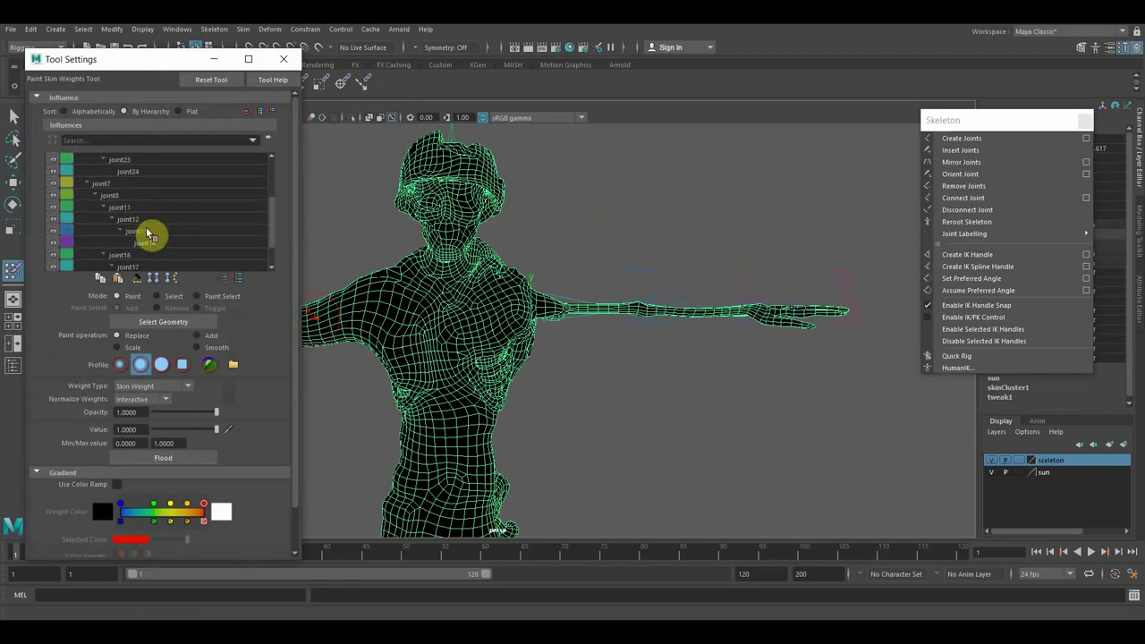
{"action": "left_click", "coordinate": [147, 232]}
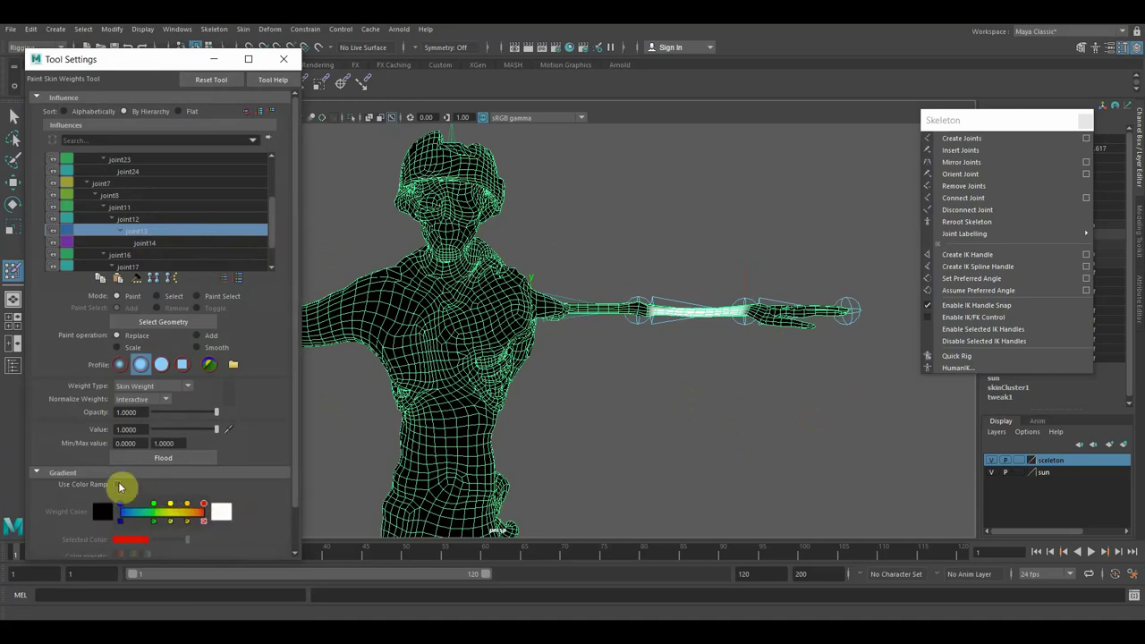
{"action": "left_click", "coordinate": [117, 484]}
{"action": "left_click", "coordinate": [190, 515]}
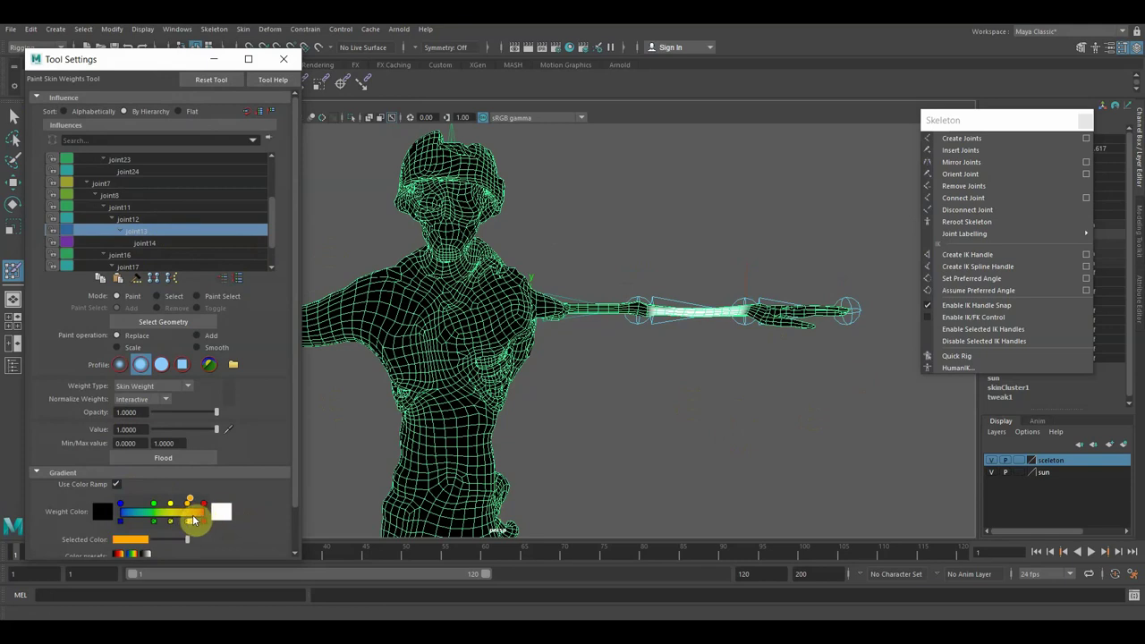
{"action": "left_click_drag", "start_coordinate": [193, 519], "coordinate": [152, 514]}
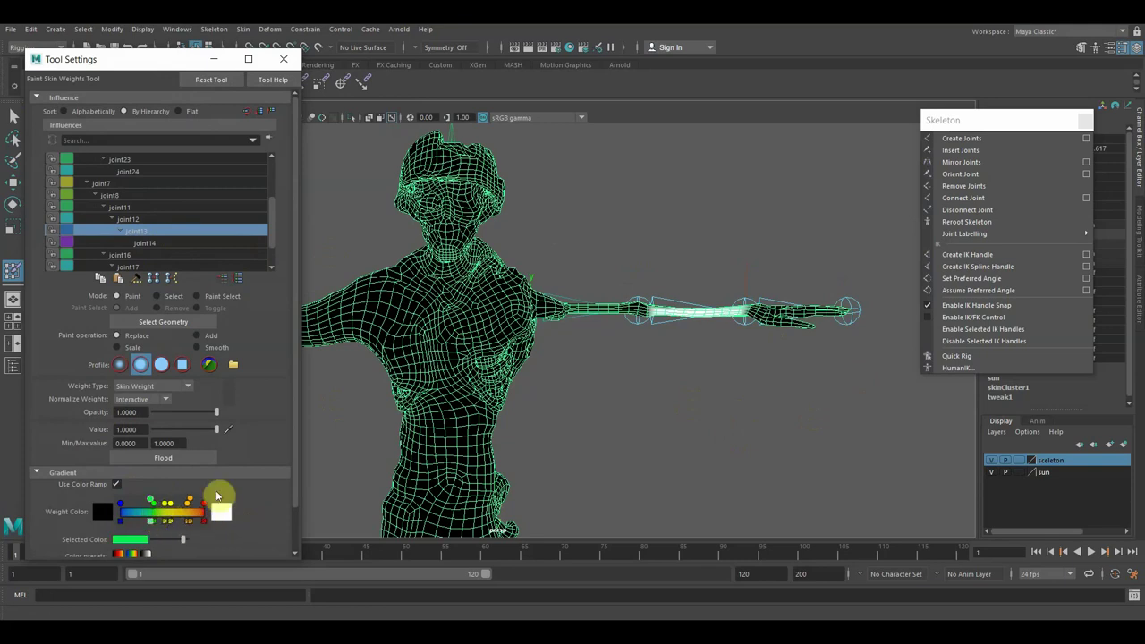
{"action": "scroll", "coordinate": [734, 332], "scroll_direction": "up", "scroll_amount": 2}
{"action": "scroll", "coordinate": [742, 350], "scroll_direction": "up", "scroll_amount": 2}
{"action": "scroll", "coordinate": [568, 337], "scroll_direction": "up", "scroll_amount": 2}
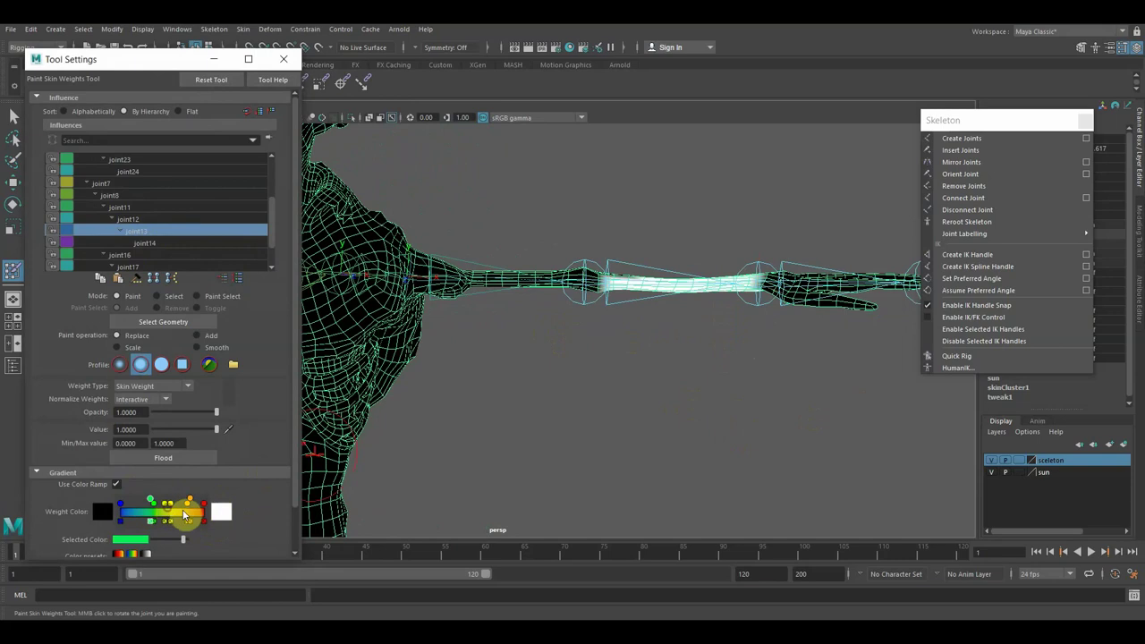
{"action": "left_click", "coordinate": [222, 512]}
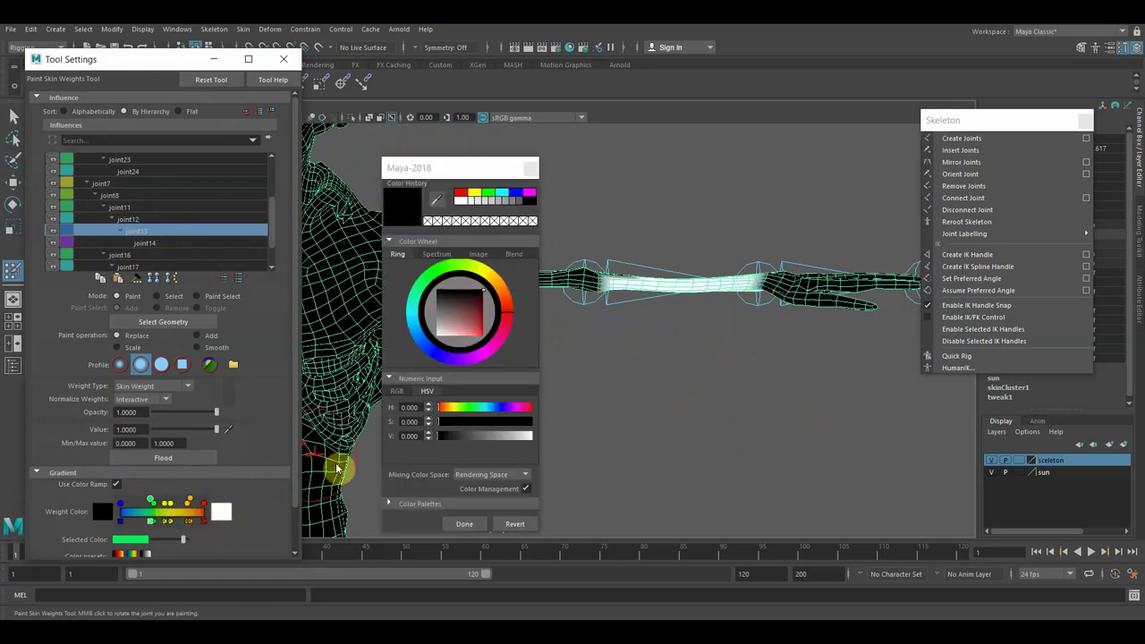
{"action": "left_click", "coordinate": [531, 169]}
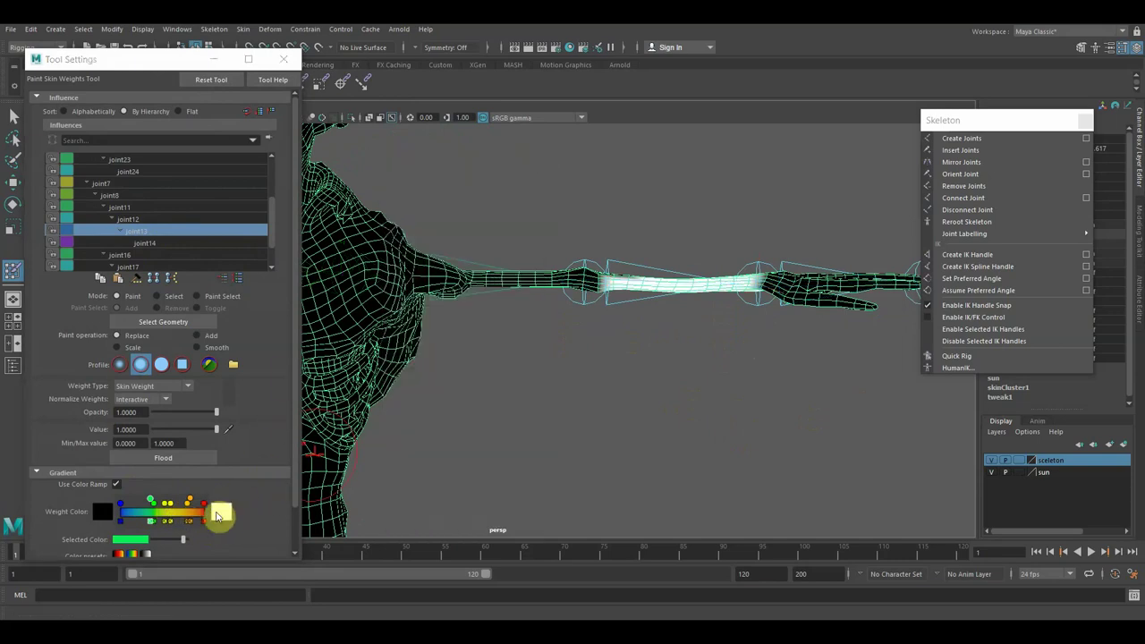
{"action": "mouse_move", "coordinate": [183, 540]}
{"action": "left_mouse_down"}
{"action": "mouse_move", "coordinate": [152, 539]}
{"action": "mouse_move", "coordinate": [187, 541]}
{"action": "left_mouse_up"}
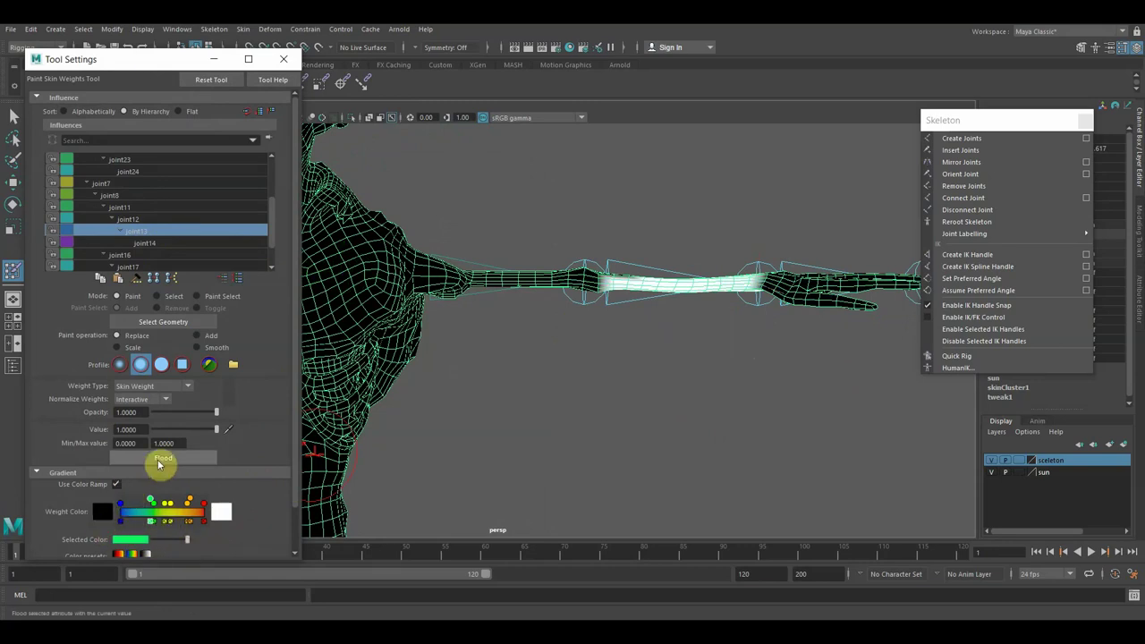
Set the brush to the Smooth operation in Paint mode and smooth joint13's weights near the elbow.
{"action": "left_click", "coordinate": [183, 365]}
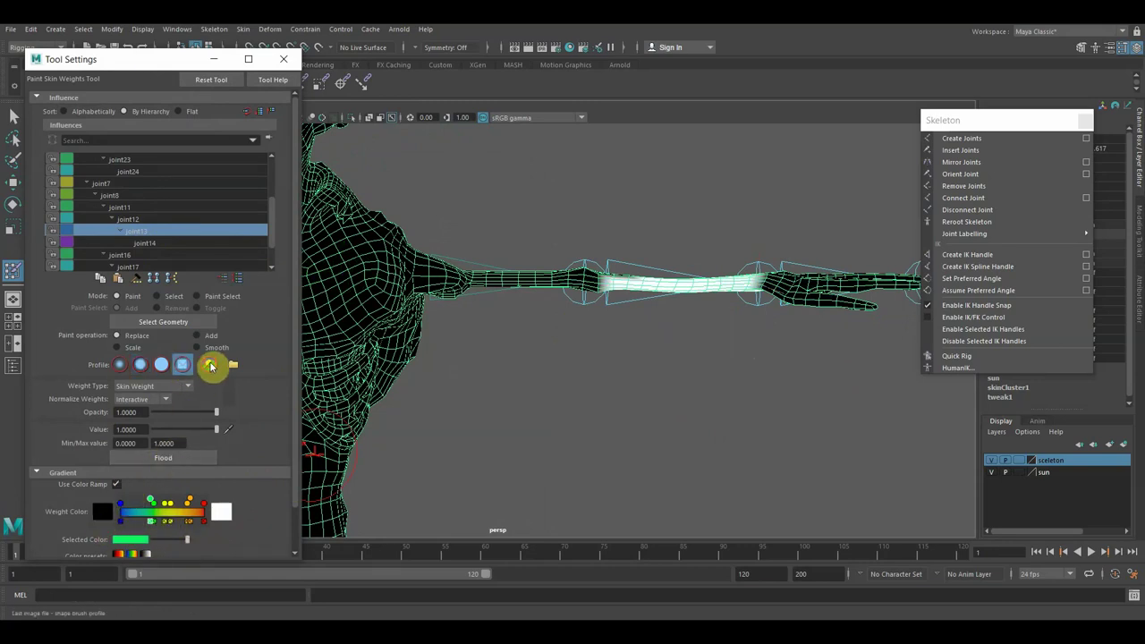
{"action": "left_click", "coordinate": [211, 365]}
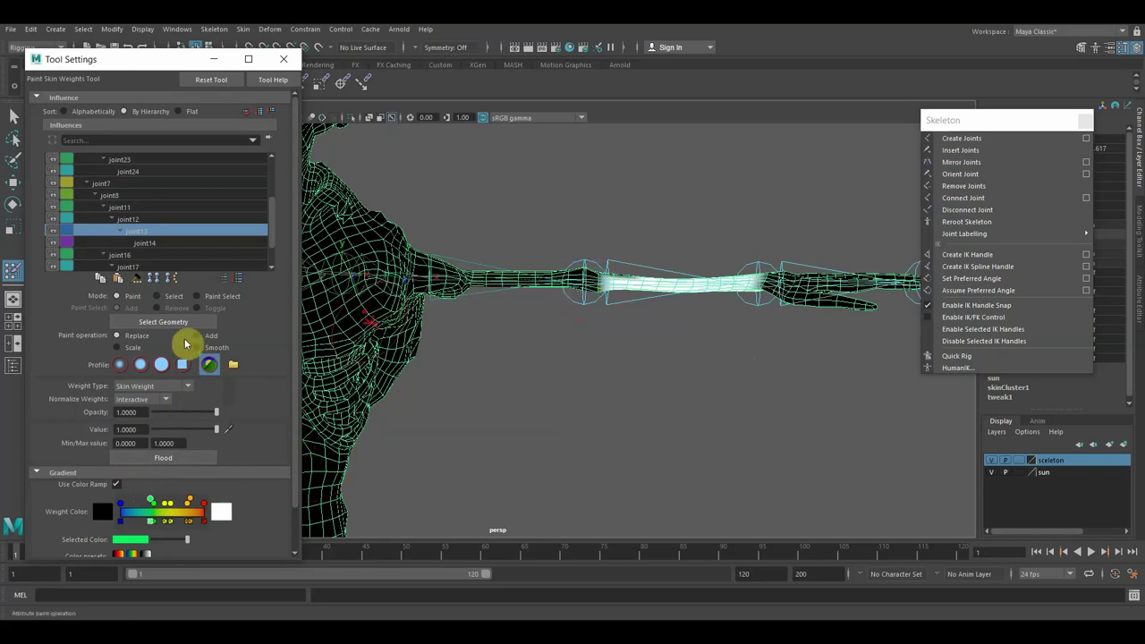
{"action": "left_click", "coordinate": [157, 301]}
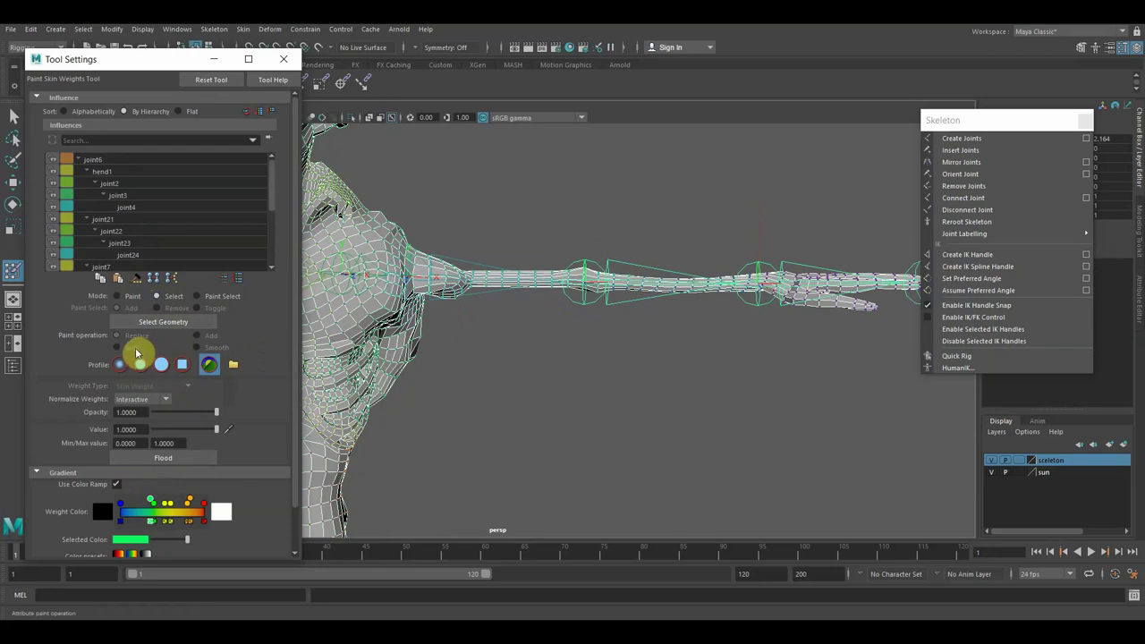
{"action": "left_click", "coordinate": [121, 301]}
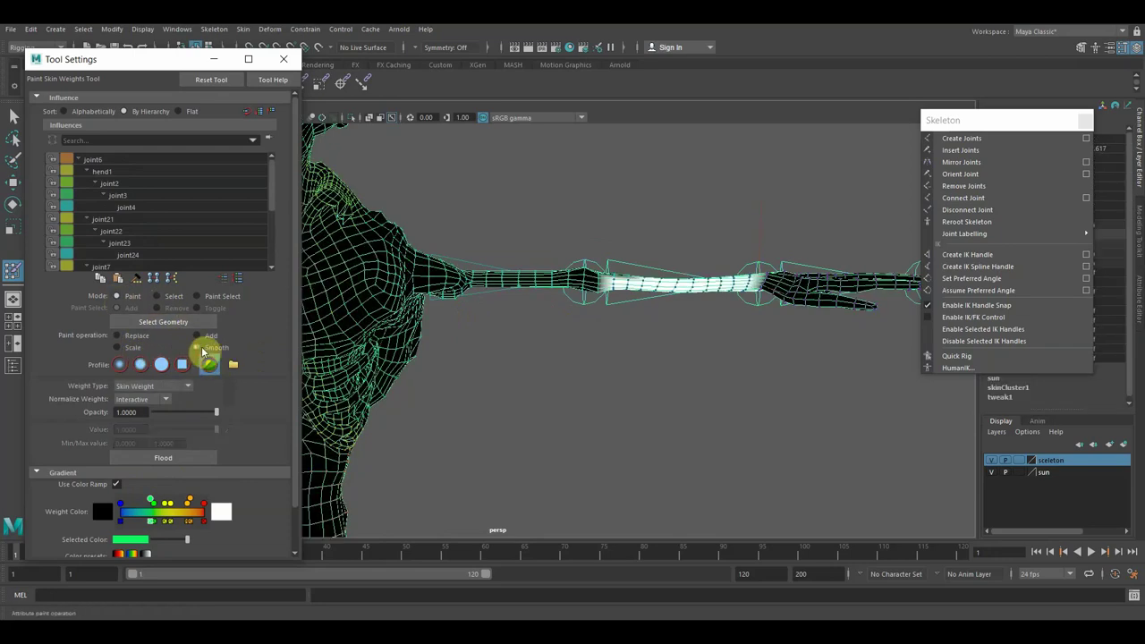
{"action": "left_click", "coordinate": [197, 348]}
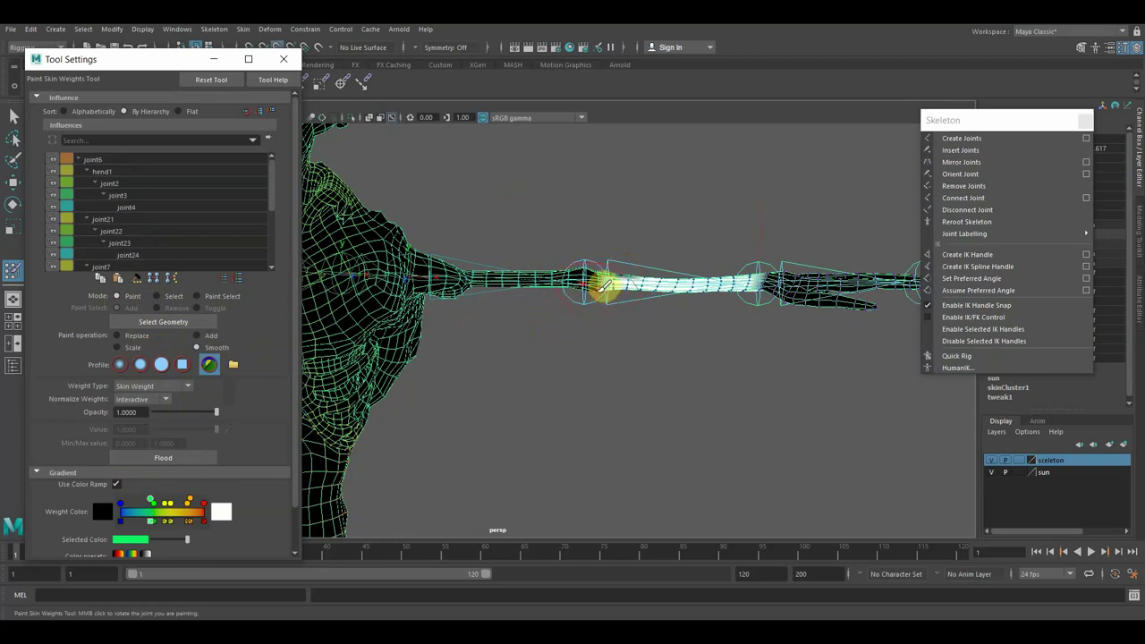
{"action": "left_click_drag", "start_coordinate": [599, 286], "coordinate": [592, 289]}
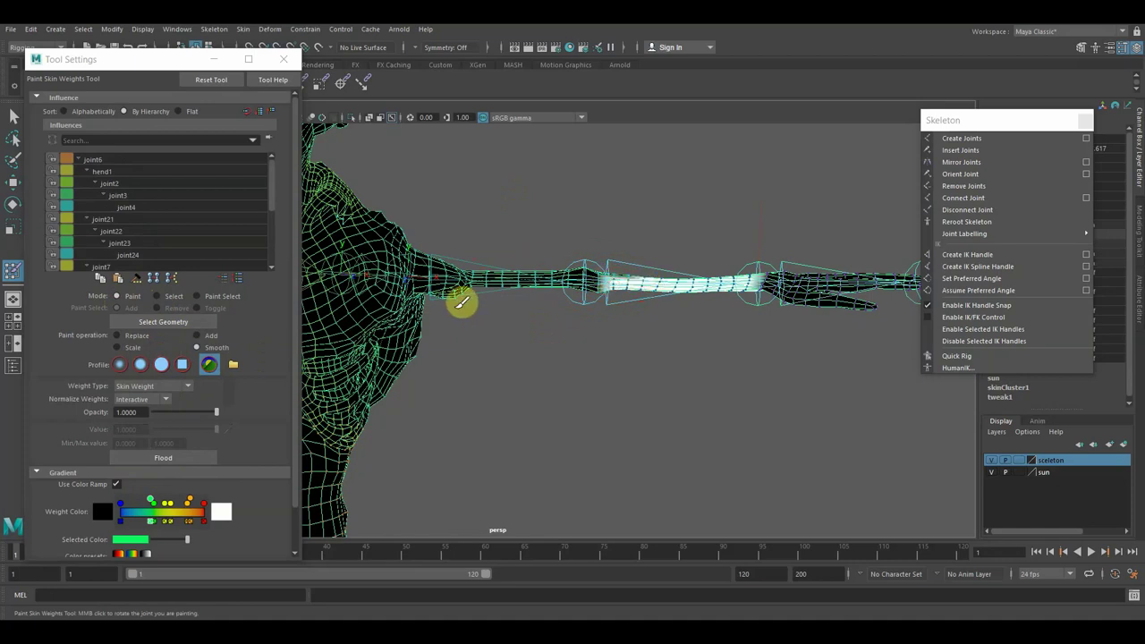
{"action": "scroll", "coordinate": [486, 299], "scroll_direction": "up", "scroll_amount": 2}
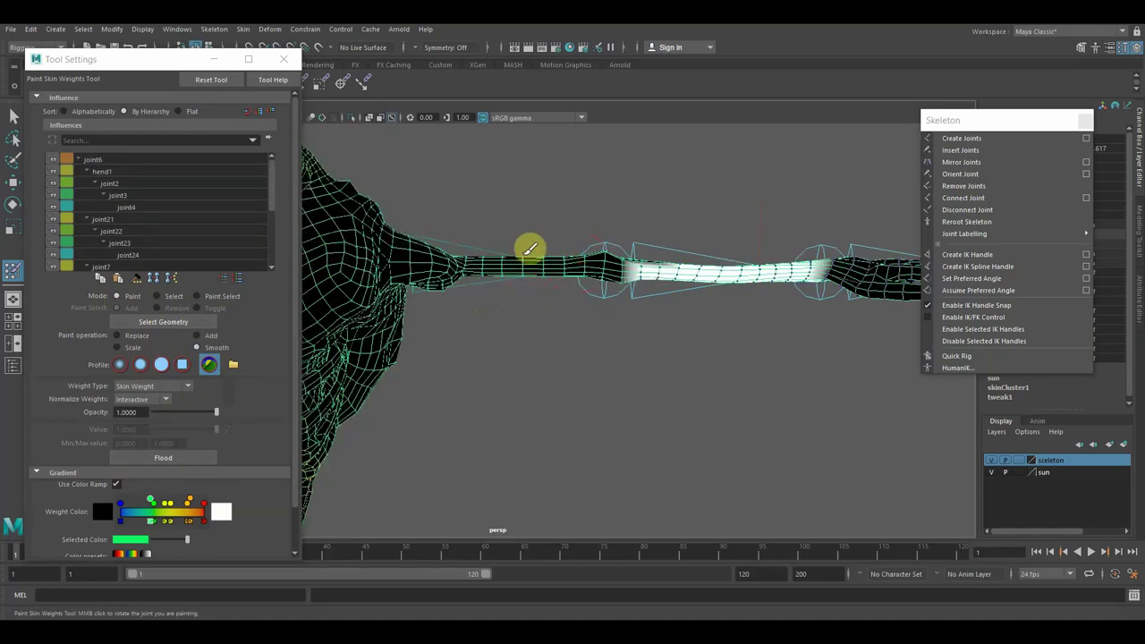
{"action": "left_click_drag", "start_coordinate": [582, 280], "coordinate": [601, 276], "text": "alt"}
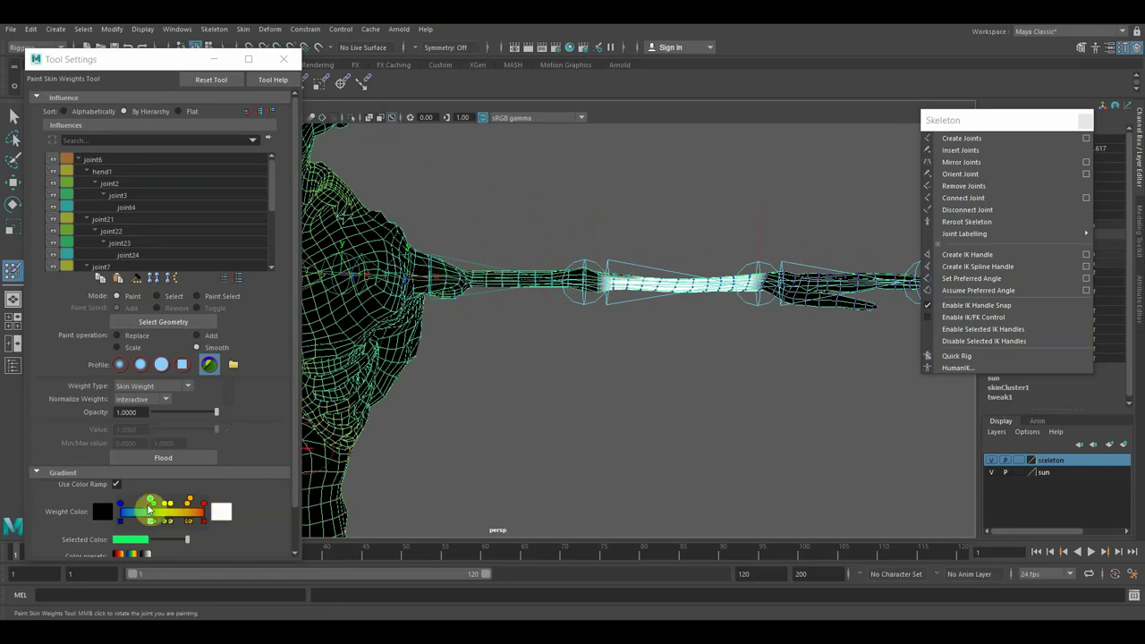
{"action": "left_click", "coordinate": [102, 511]}
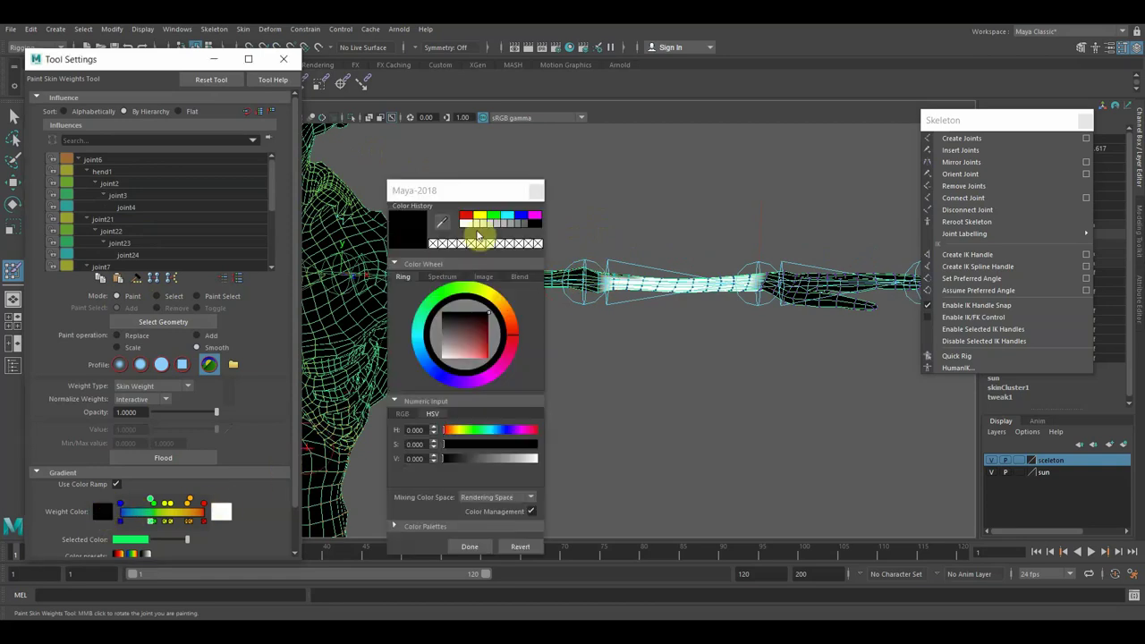
{"action": "left_click", "coordinate": [534, 194]}
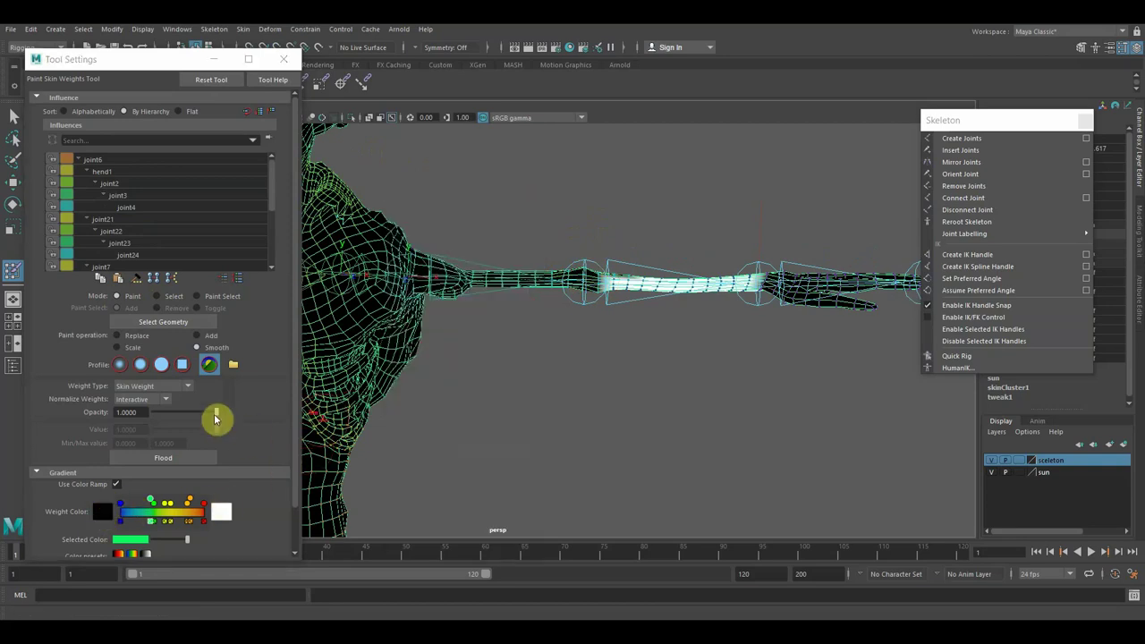
{"action": "mouse_move", "coordinate": [217, 414]}
{"action": "left_mouse_down"}
{"action": "mouse_move", "coordinate": [140, 415]}
{"action": "mouse_move", "coordinate": [242, 427]}
{"action": "left_mouse_up"}
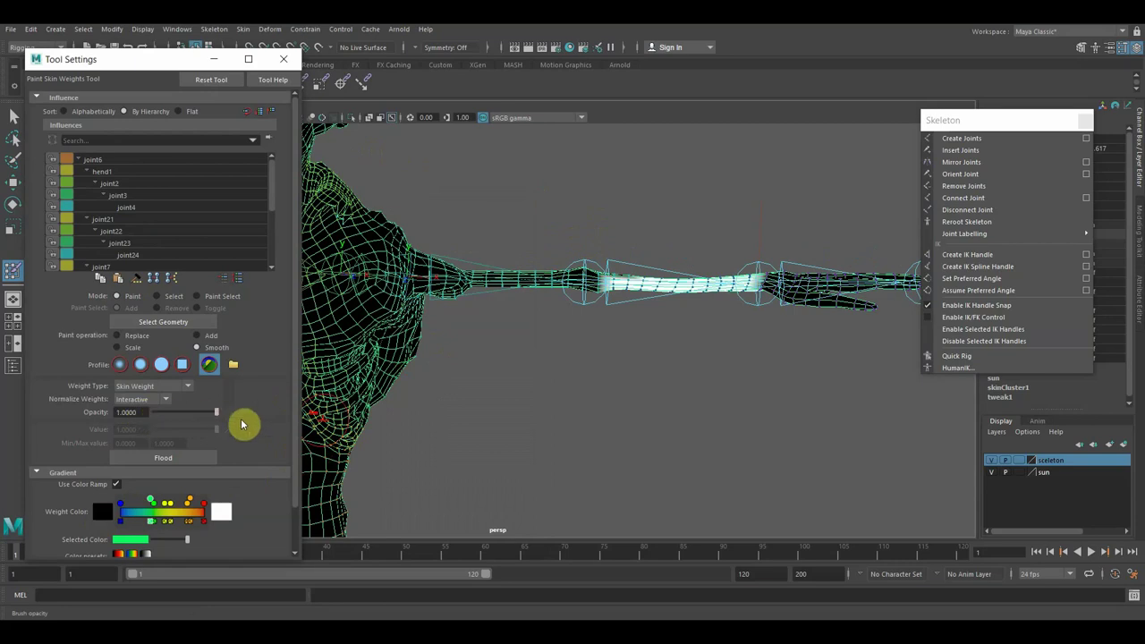
{"action": "left_click", "coordinate": [188, 385]}
{"action": "left_click", "coordinate": [159, 411]}
{"action": "left_click", "coordinate": [186, 386]}
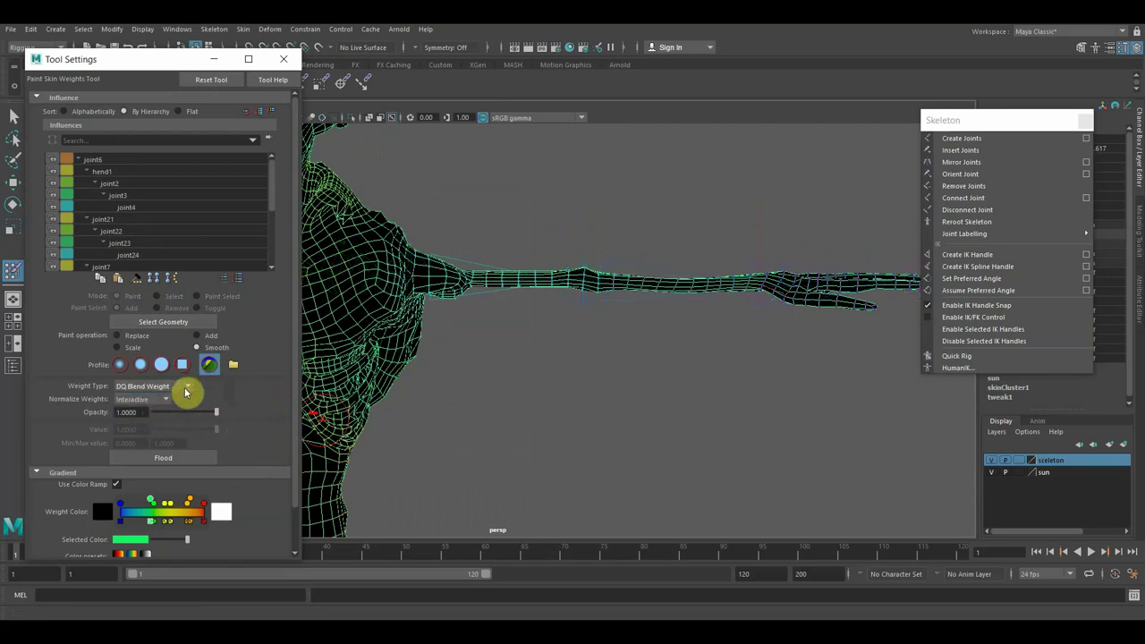
{"action": "left_click", "coordinate": [170, 399]}
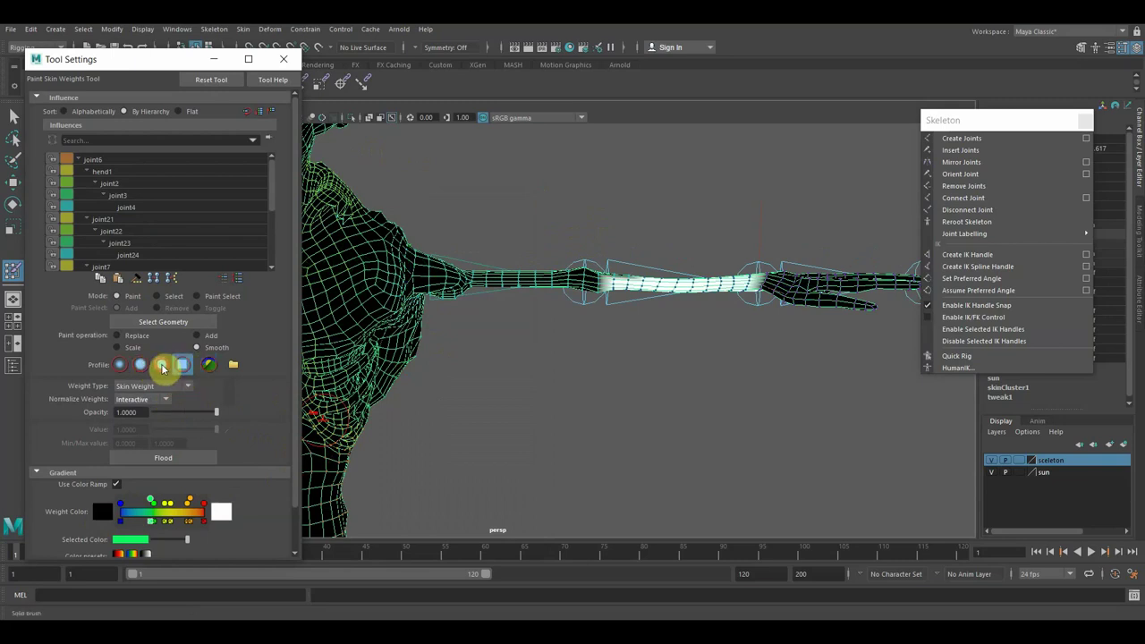
Switch to the soft Gaussian brush, paint weight at the elbow, and frame the forearm.
{"action": "left_click", "coordinate": [141, 365]}
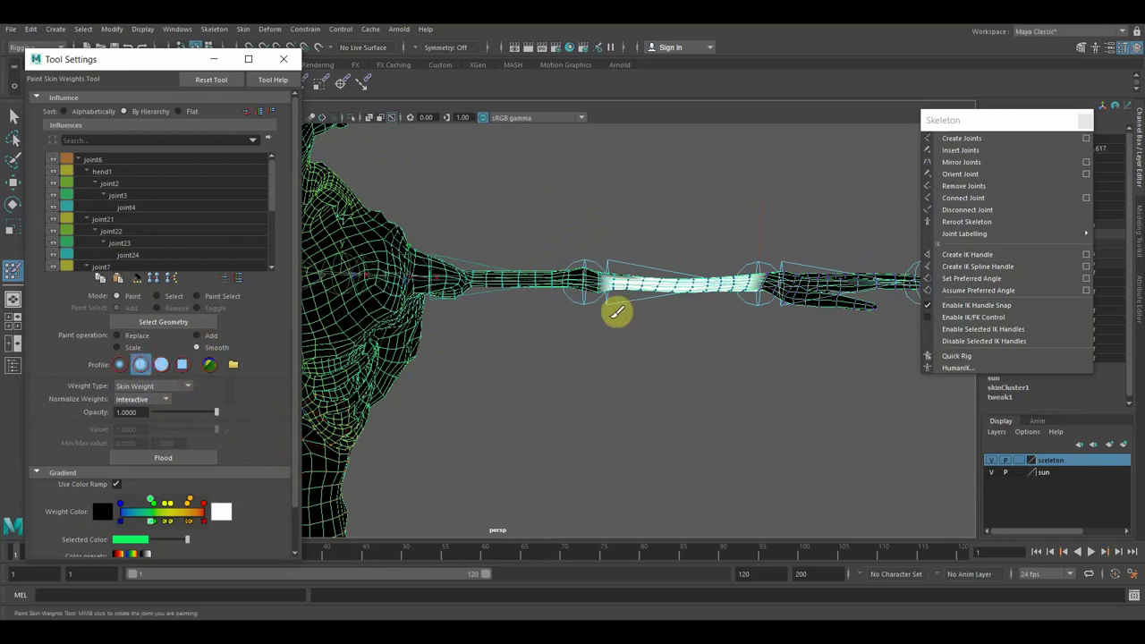
{"action": "left_click_drag", "start_coordinate": [604, 280], "coordinate": [608, 264]}
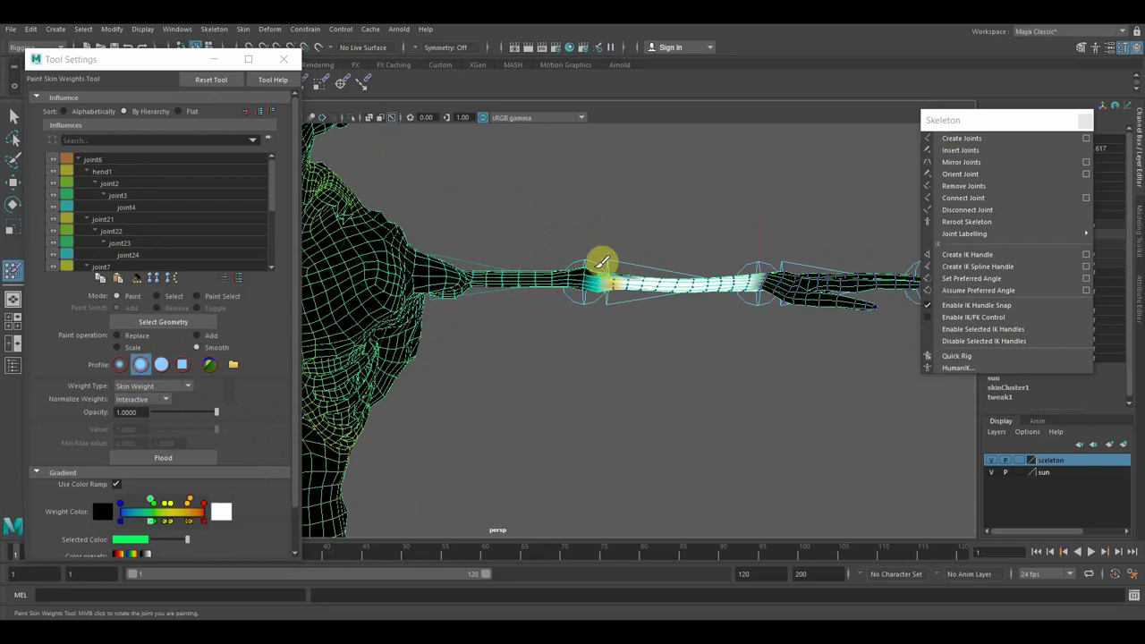
{"action": "scroll", "coordinate": [609, 264], "scroll_direction": "up", "scroll_amount": 3}
{"action": "scroll", "coordinate": [626, 263], "scroll_direction": "up", "scroll_amount": 3}
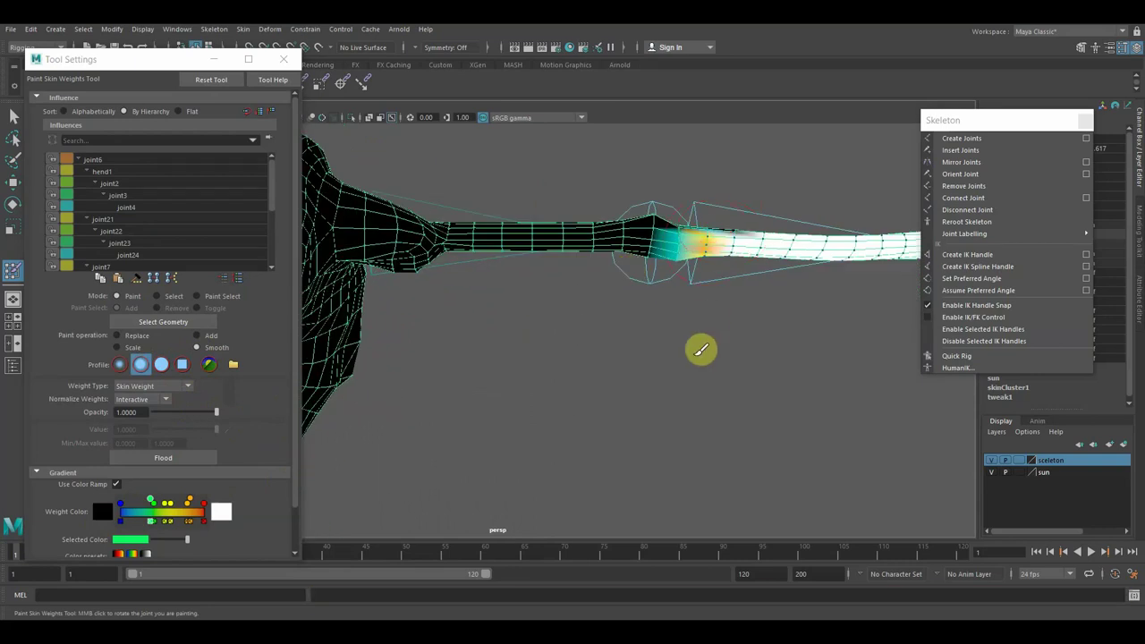
{"action": "left_click_drag", "start_coordinate": [696, 347], "coordinate": [327, 414], "text": "alt"}
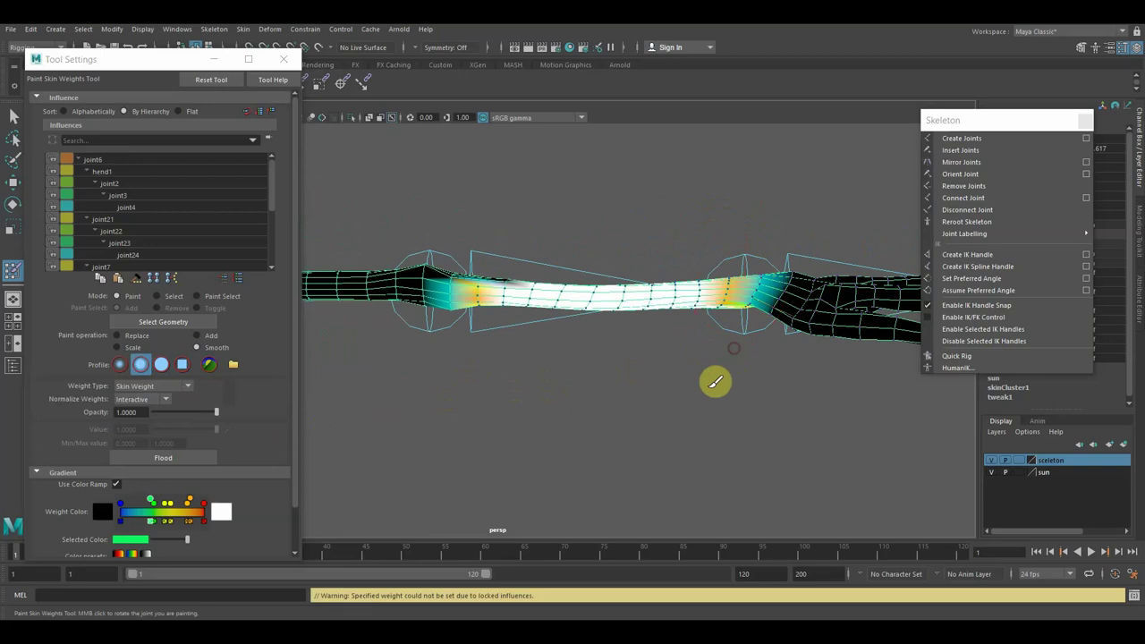
{"action": "middle_click_drag", "start_coordinate": [716, 383], "coordinate": [649, 460], "text": "alt"}
Paint the forearm weights so they fade from white mid-forearm toward the elbow and wrist.
{"action": "mouse_move", "coordinate": [420, 308]}
{"action": "left_mouse_down"}
{"action": "mouse_move", "coordinate": [429, 327]}
{"action": "mouse_move", "coordinate": [409, 365]}
{"action": "left_mouse_up"}
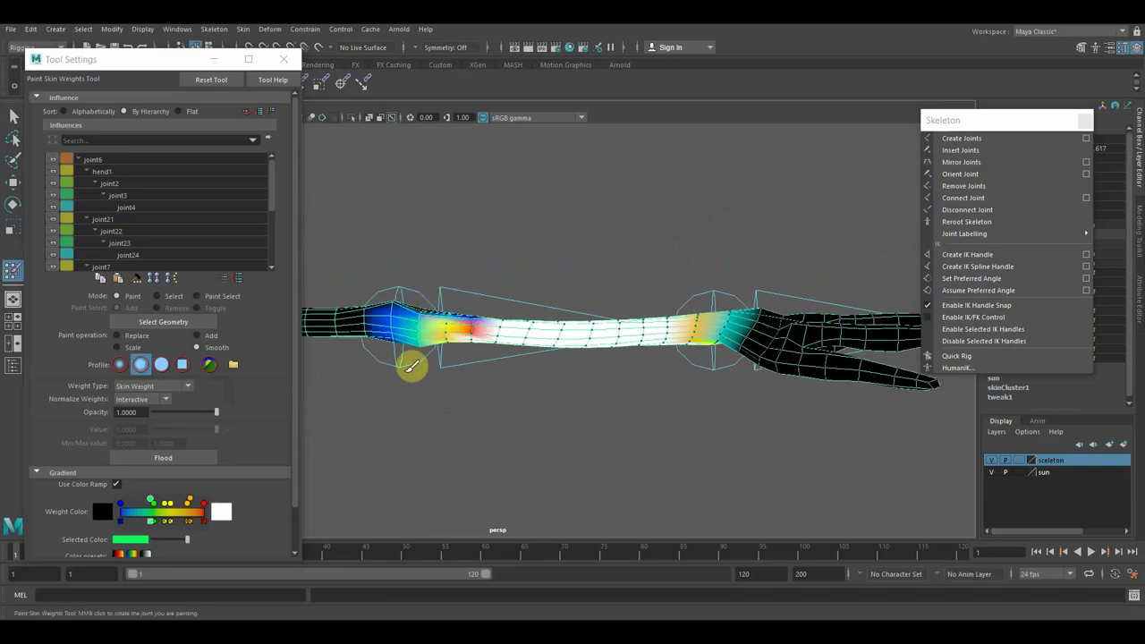
{"action": "mouse_move", "coordinate": [654, 362]}
{"action": "left_mouse_down"}
{"action": "mouse_move", "coordinate": [767, 302]}
{"action": "mouse_move", "coordinate": [742, 332]}
{"action": "mouse_move", "coordinate": [729, 327]}
{"action": "mouse_move", "coordinate": [742, 369]}
{"action": "mouse_move", "coordinate": [767, 325]}
{"action": "mouse_move", "coordinate": [704, 331]}
{"action": "left_mouse_up"}
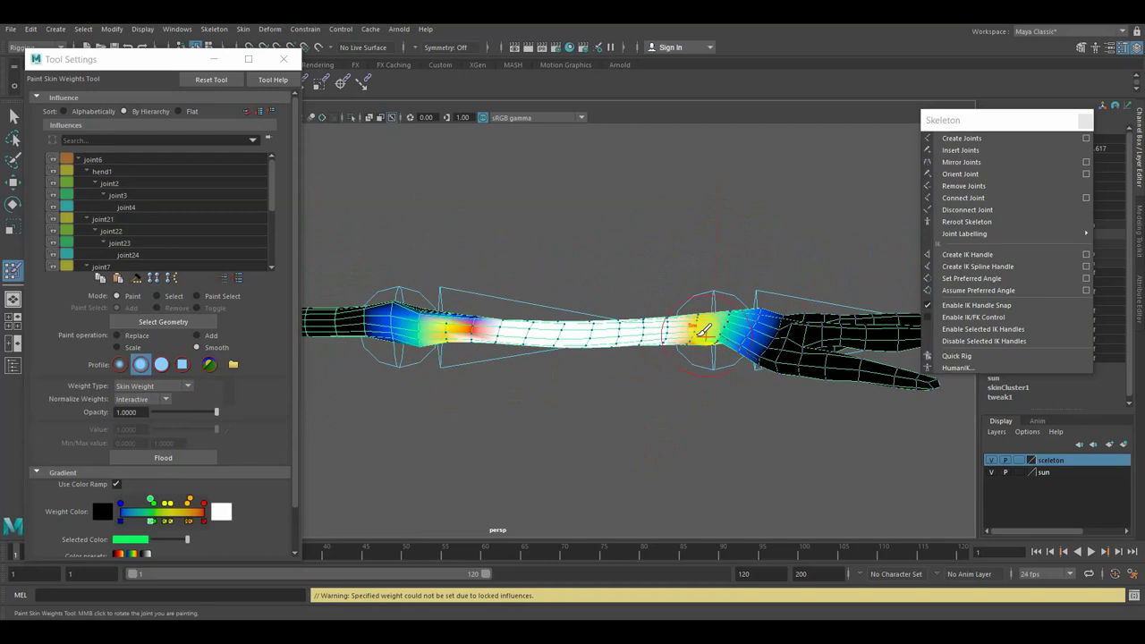
{"action": "mouse_move", "coordinate": [452, 326]}
{"action": "left_mouse_down"}
{"action": "mouse_move", "coordinate": [498, 329]}
{"action": "mouse_move", "coordinate": [502, 340]}
{"action": "left_mouse_up"}
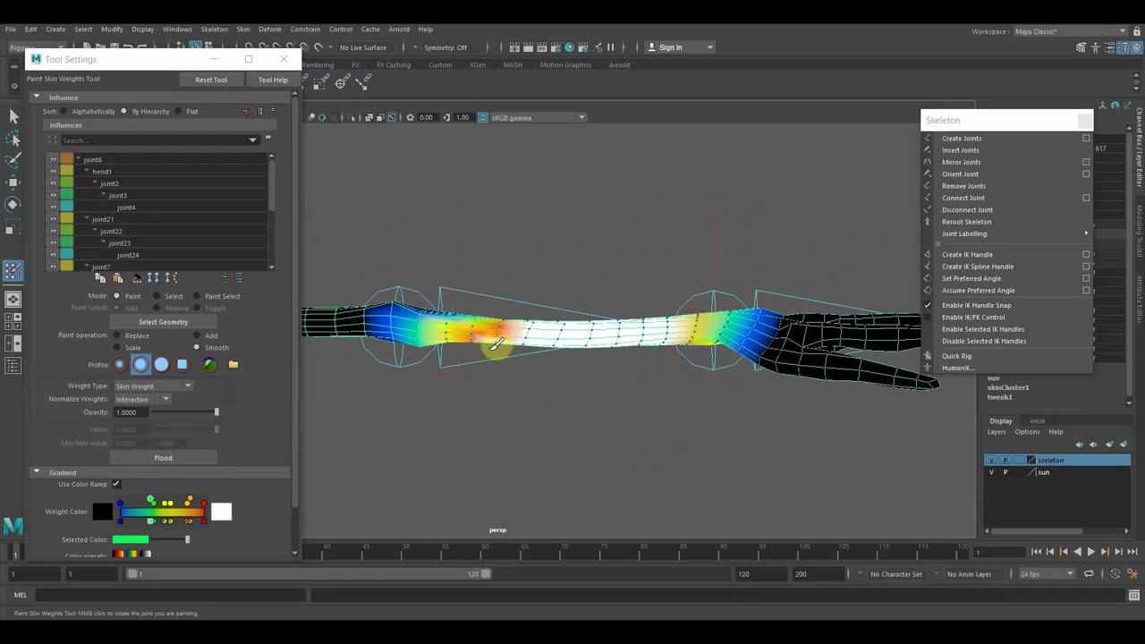
{"action": "left_click_drag", "start_coordinate": [577, 329], "coordinate": [506, 339]}
{"action": "mouse_move", "coordinate": [671, 318]}
{"action": "left_mouse_down"}
{"action": "mouse_move", "coordinate": [696, 313]}
{"action": "mouse_move", "coordinate": [691, 348]}
{"action": "mouse_move", "coordinate": [663, 379]}
{"action": "left_mouse_up"}
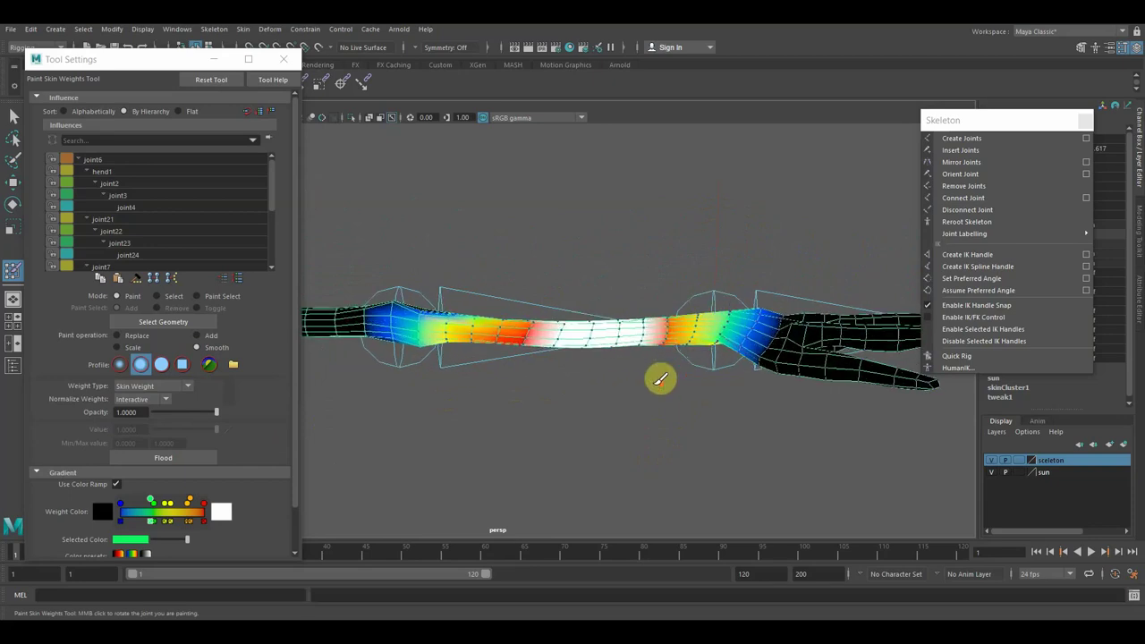
{"action": "scroll", "coordinate": [606, 396], "scroll_direction": "down", "scroll_amount": 3}
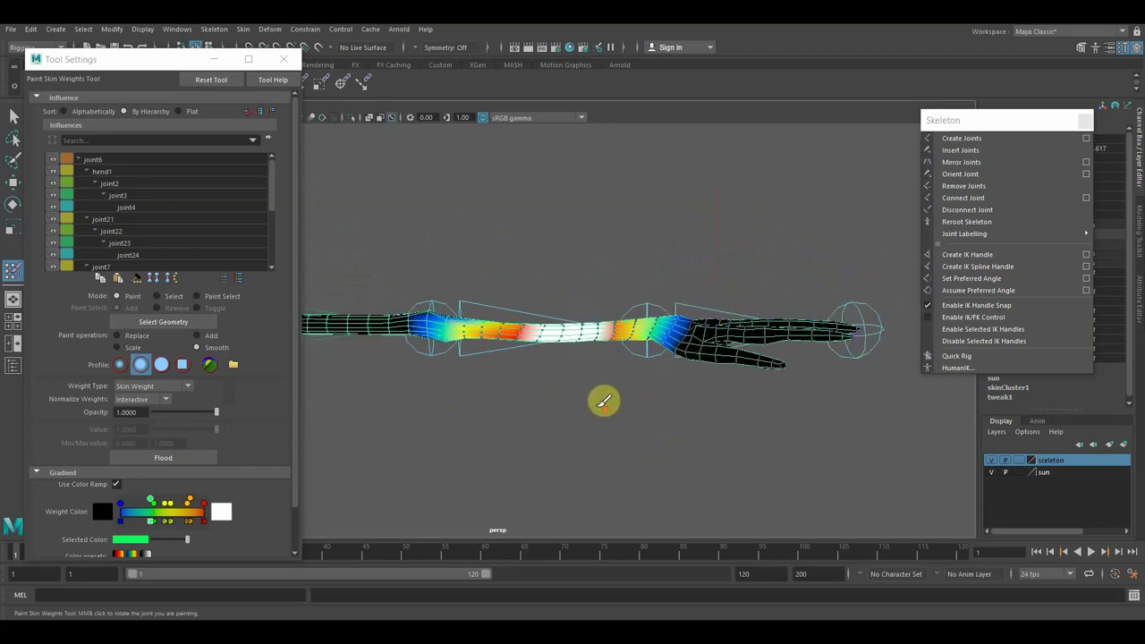
{"action": "scroll", "coordinate": [603, 400], "scroll_direction": "down", "scroll_amount": 3}
{"action": "scroll", "coordinate": [602, 400], "scroll_direction": "up", "scroll_amount": 3}
{"action": "scroll", "coordinate": [600, 398], "scroll_direction": "up", "scroll_amount": 2}
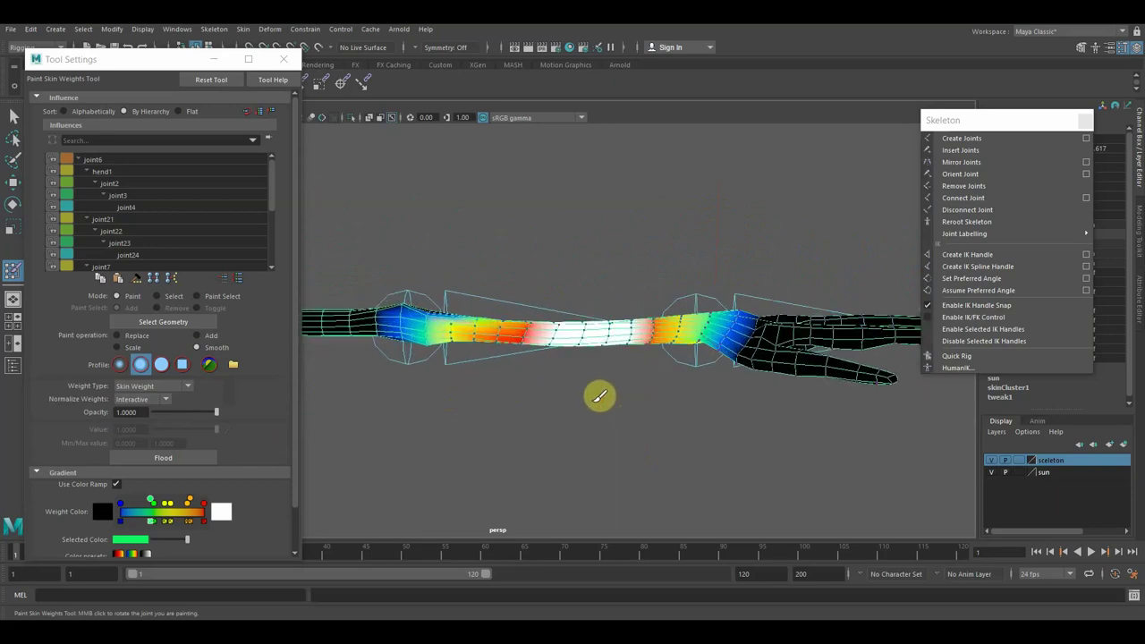
{"action": "scroll", "coordinate": [592, 399], "scroll_direction": "down", "scroll_amount": 3}
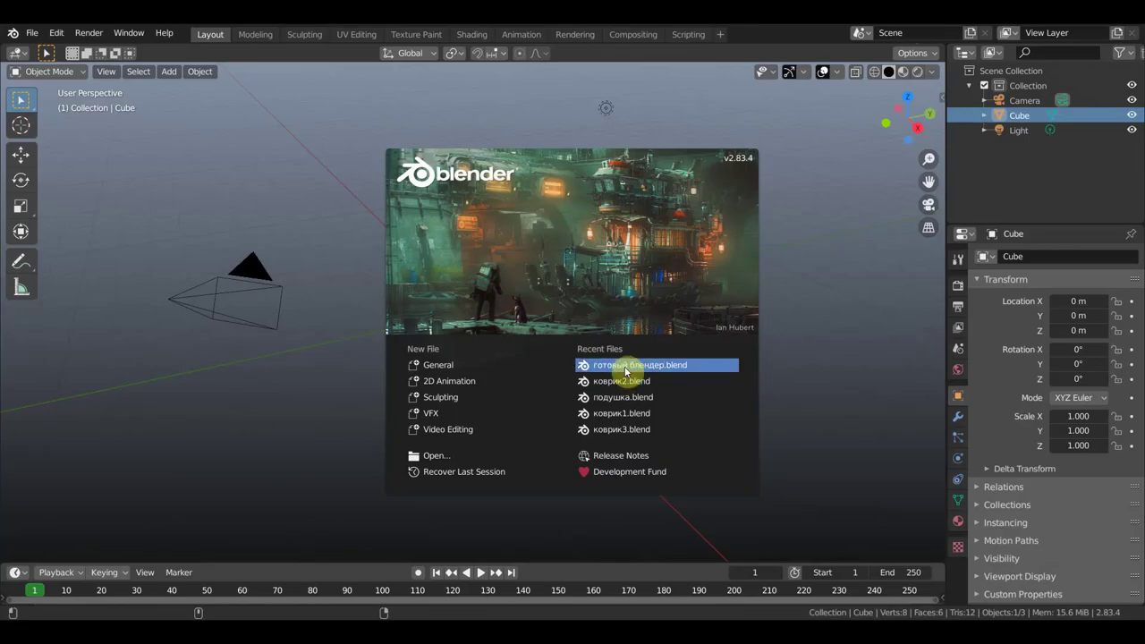
Open the most recent Blender file and select the soldier mesh, then the armature.
{"action": "left_click", "coordinate": [627, 366]}
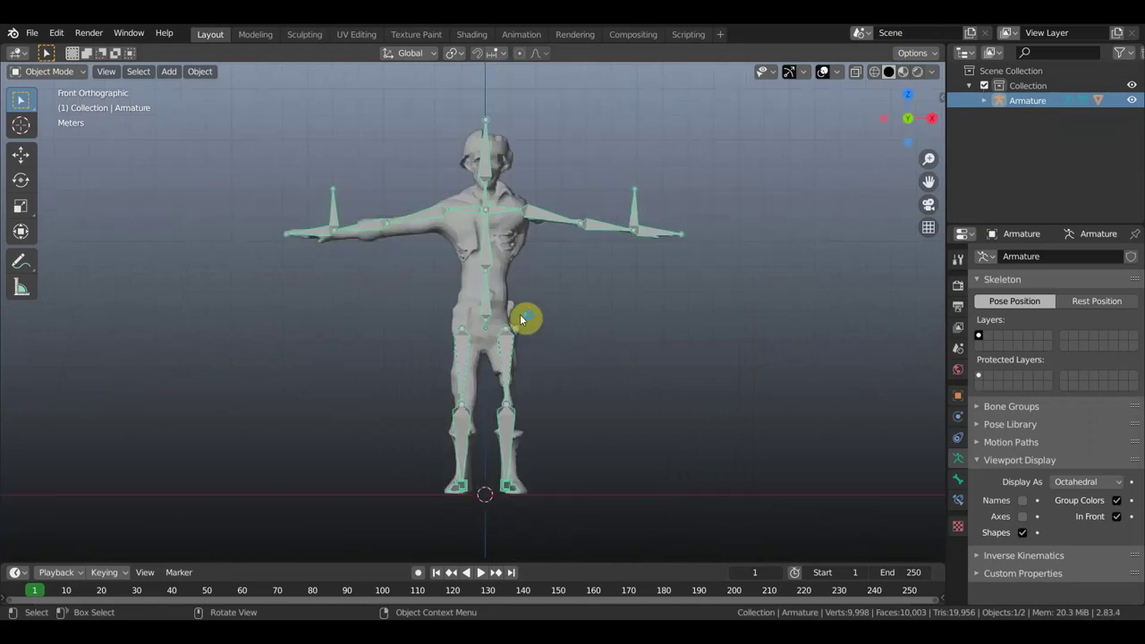
{"action": "left_click", "coordinate": [506, 349]}
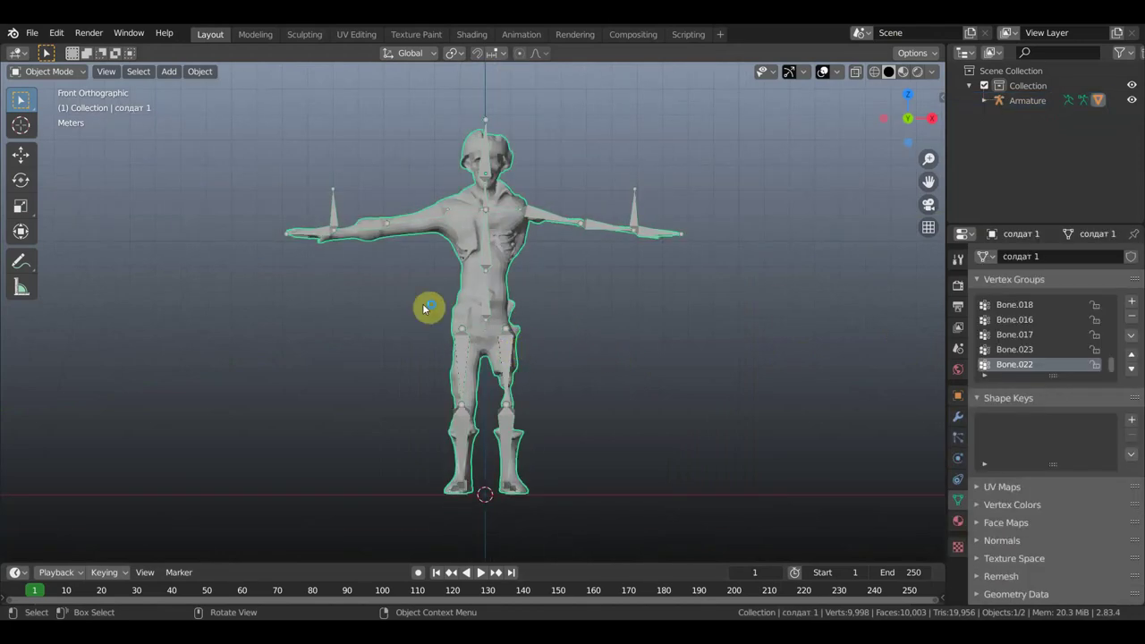
{"action": "left_click", "coordinate": [488, 167]}
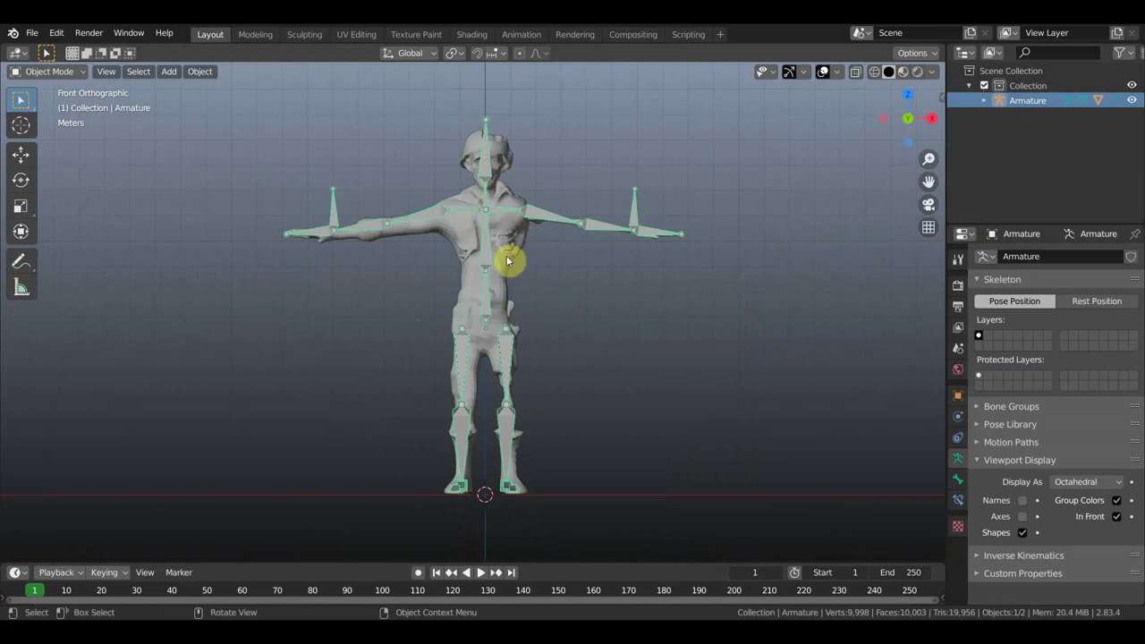
{"action": "scroll", "coordinate": [506, 223], "scroll_direction": "up", "scroll_amount": 2}
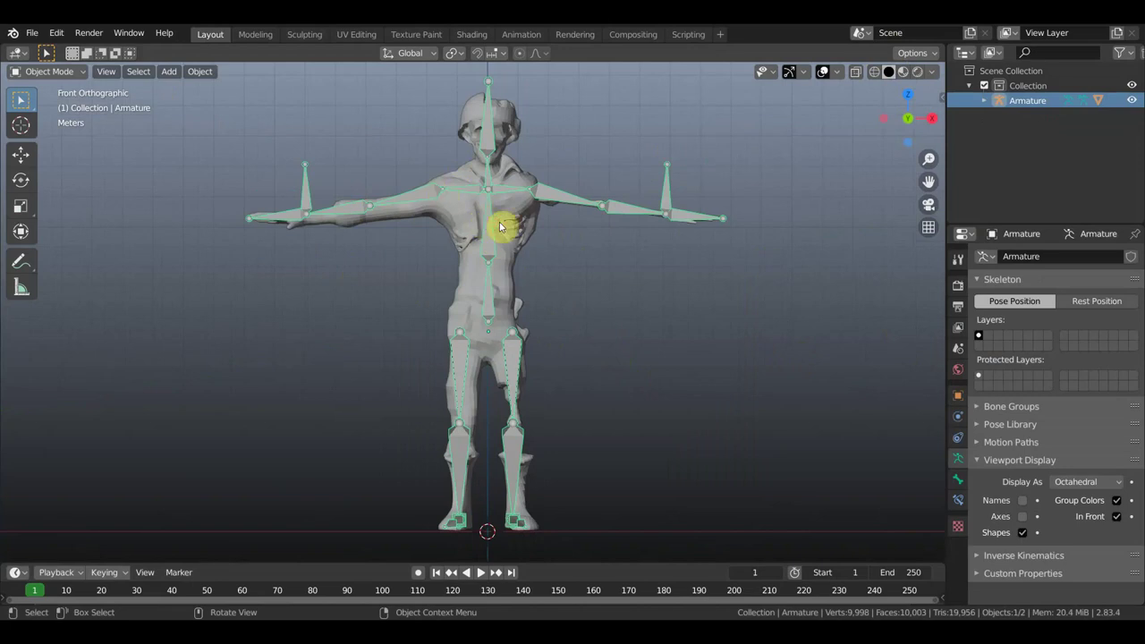
Try Pose Mode on the armature, return to Object Mode, and add the soldier mesh to the selection.
{"action": "left_click", "coordinate": [52, 71]}
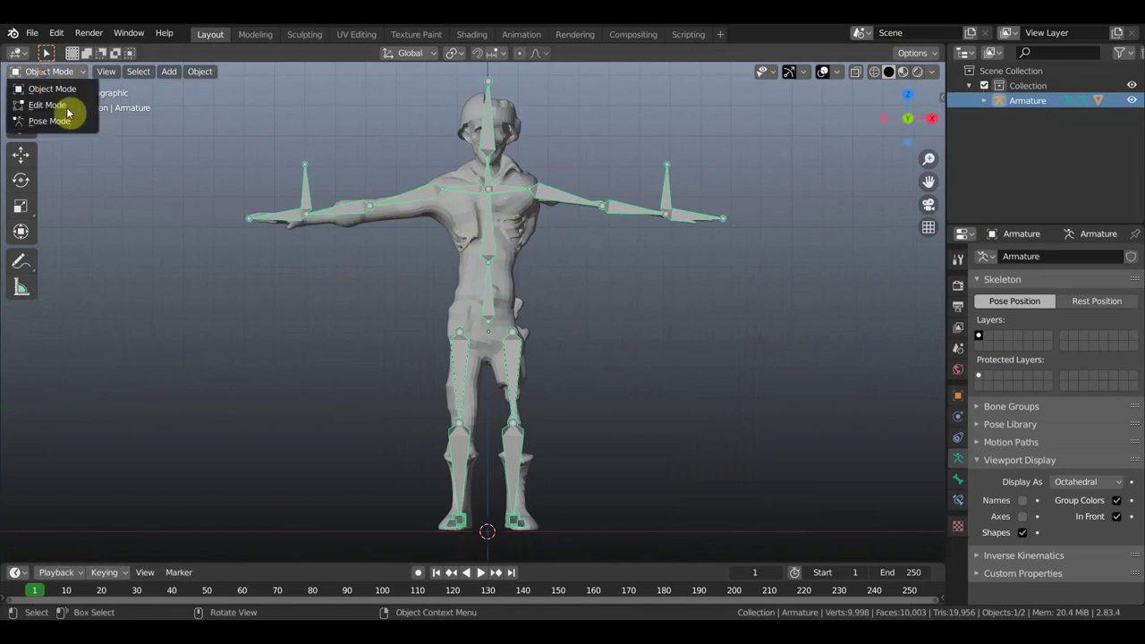
{"action": "left_click", "coordinate": [69, 125]}
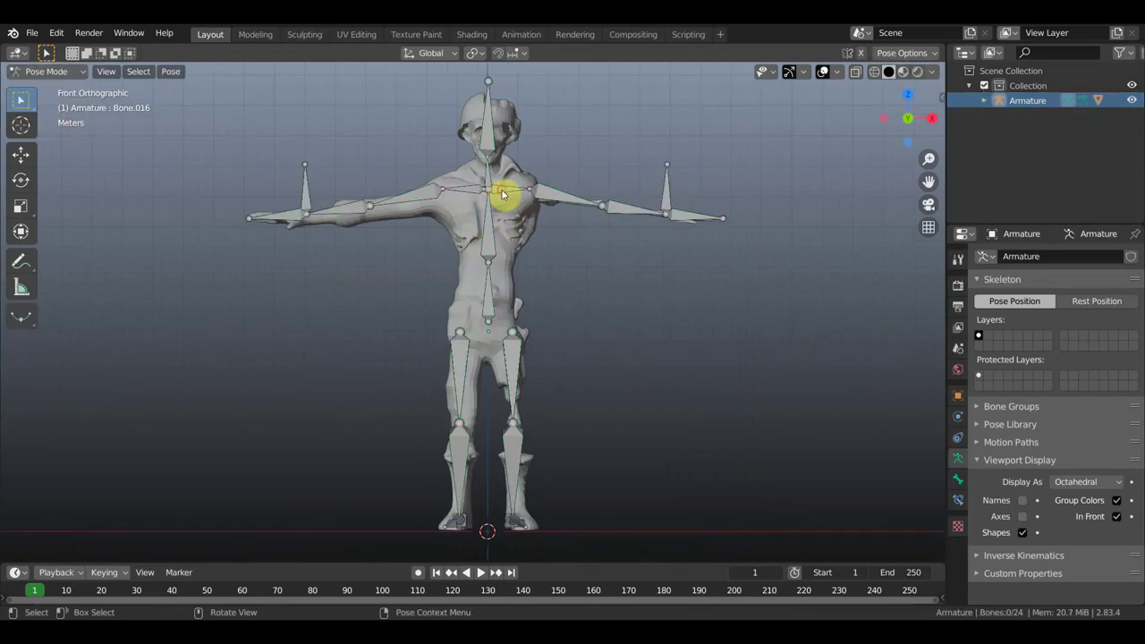
{"action": "left_click", "coordinate": [506, 193]}
{"action": "left_click", "coordinate": [54, 71]}
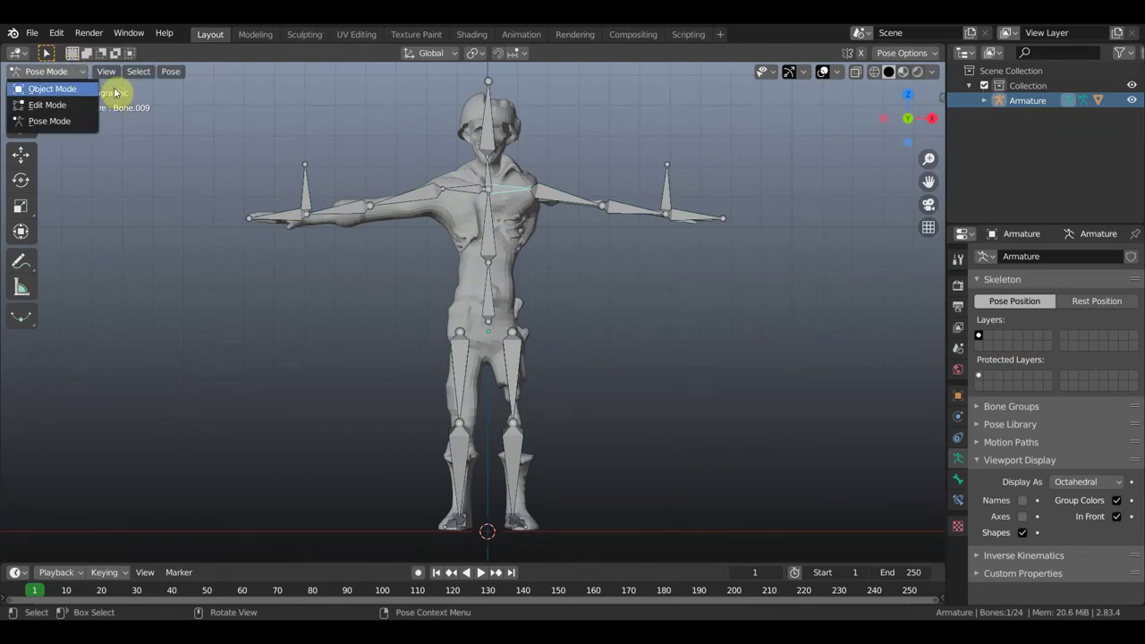
{"action": "left_click", "coordinate": [55, 89]}
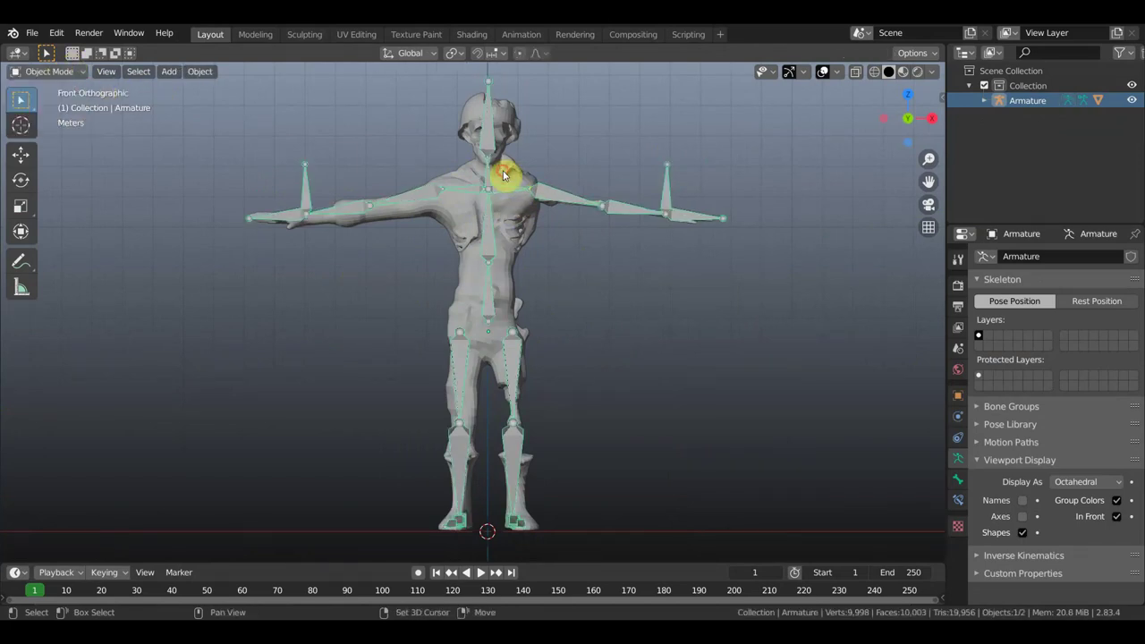
{"action": "left_click", "coordinate": [503, 175], "text": "shift"}
{"action": "left_click", "coordinate": [59, 72]}
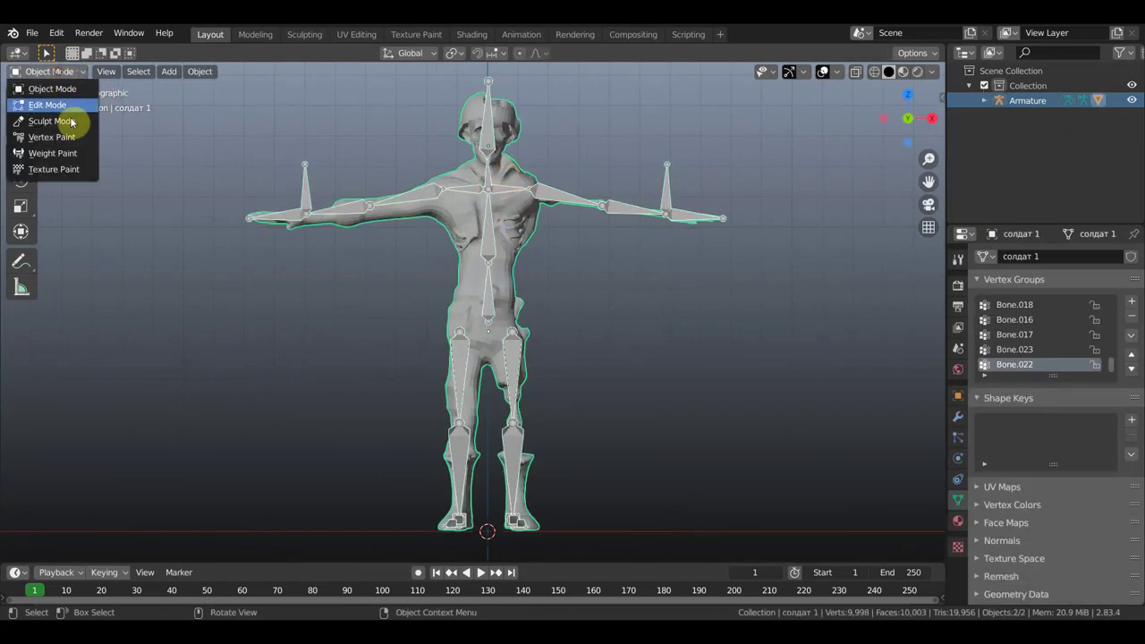
Enter Weight Paint mode and sample the Bone.009 vertex group on the shoulder.
{"action": "left_click", "coordinate": [64, 156]}
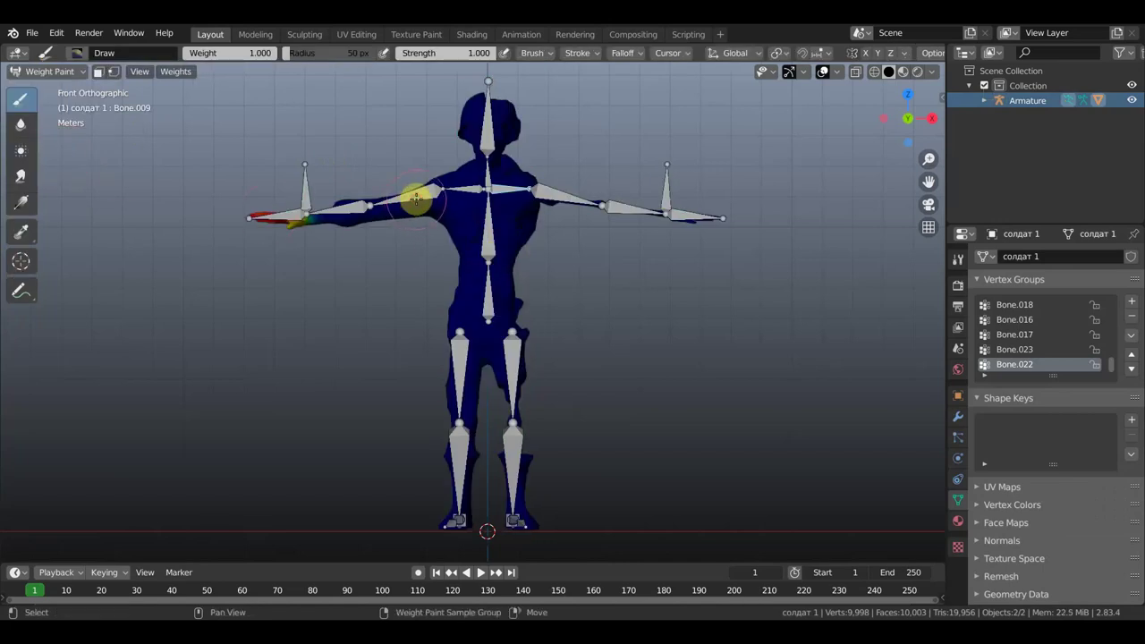
{"action": "right_click", "coordinate": [416, 199], "text": "ctrl+shift"}
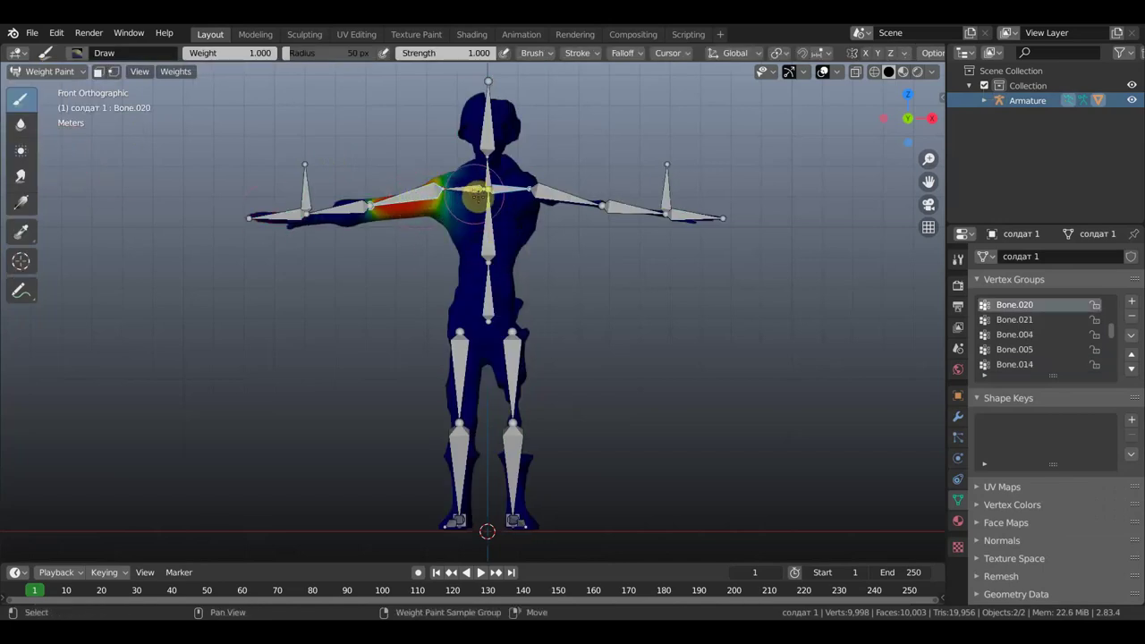
{"action": "right_click", "coordinate": [507, 196], "text": "ctrl+shift"}
{"action": "right_click", "coordinate": [510, 191], "text": "ctrl+shift"}
Zoom onto the upper torso and shoulders and show the brush presets list.
{"action": "scroll", "coordinate": [541, 201], "scroll_direction": "up", "scroll_amount": 2}
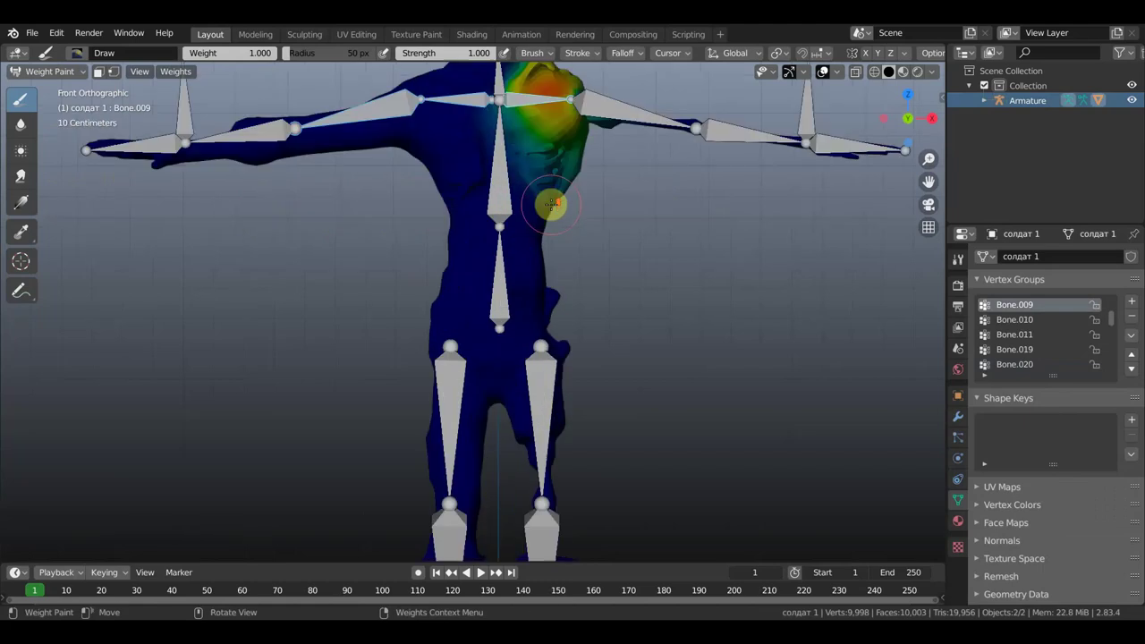
{"action": "scroll", "coordinate": [573, 210], "scroll_direction": "up", "scroll_amount": 2}
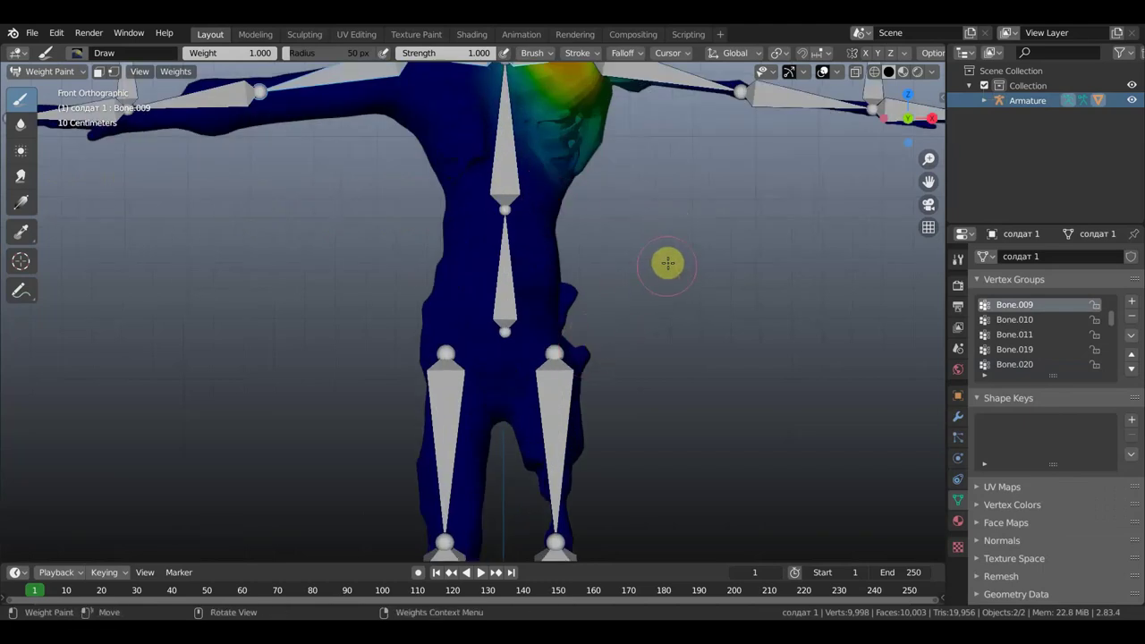
{"action": "middle_click_drag", "start_coordinate": [665, 263], "coordinate": [535, 447], "text": "shift"}
{"action": "scroll", "coordinate": [501, 344], "scroll_direction": "up", "scroll_amount": 5}
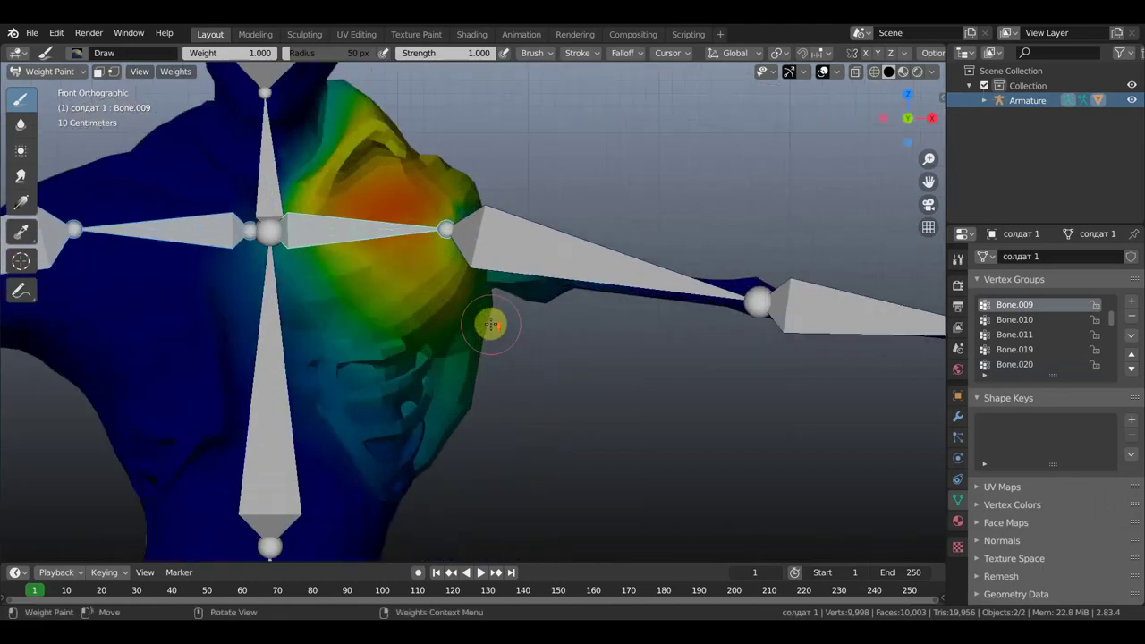
{"action": "scroll", "coordinate": [462, 294], "scroll_direction": "down", "scroll_amount": 3}
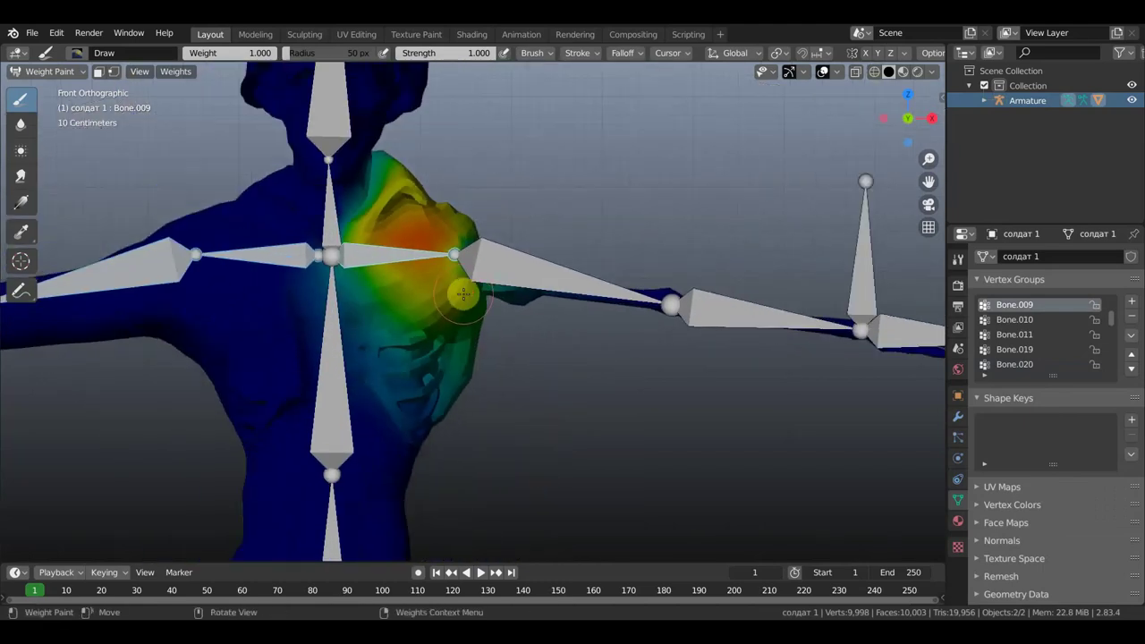
{"action": "left_click", "coordinate": [79, 54]}
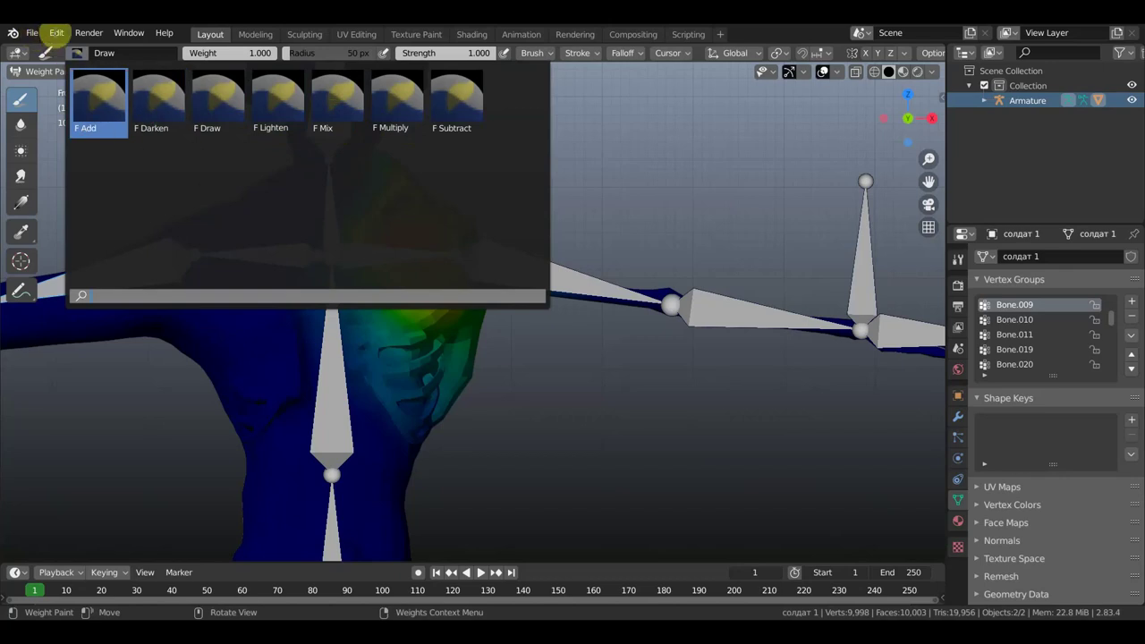
In Blender Preferences, enable Russian translation for tooltips, interface and new data names.
{"action": "left_click", "coordinate": [57, 33]}
{"action": "left_click", "coordinate": [57, 33]}
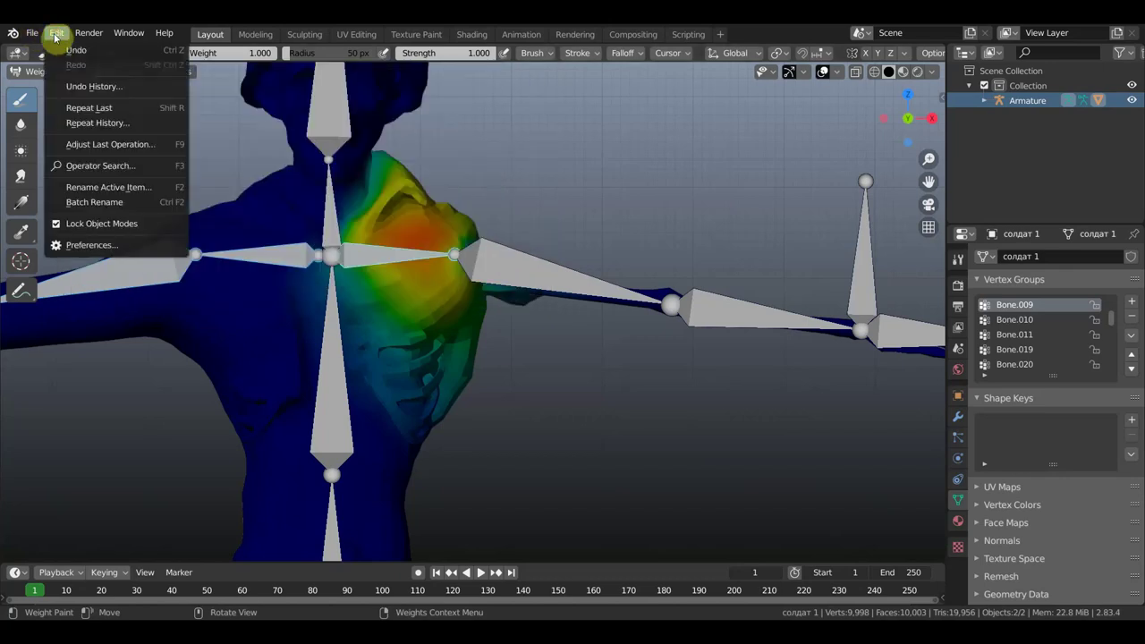
{"action": "left_click", "coordinate": [92, 245]}
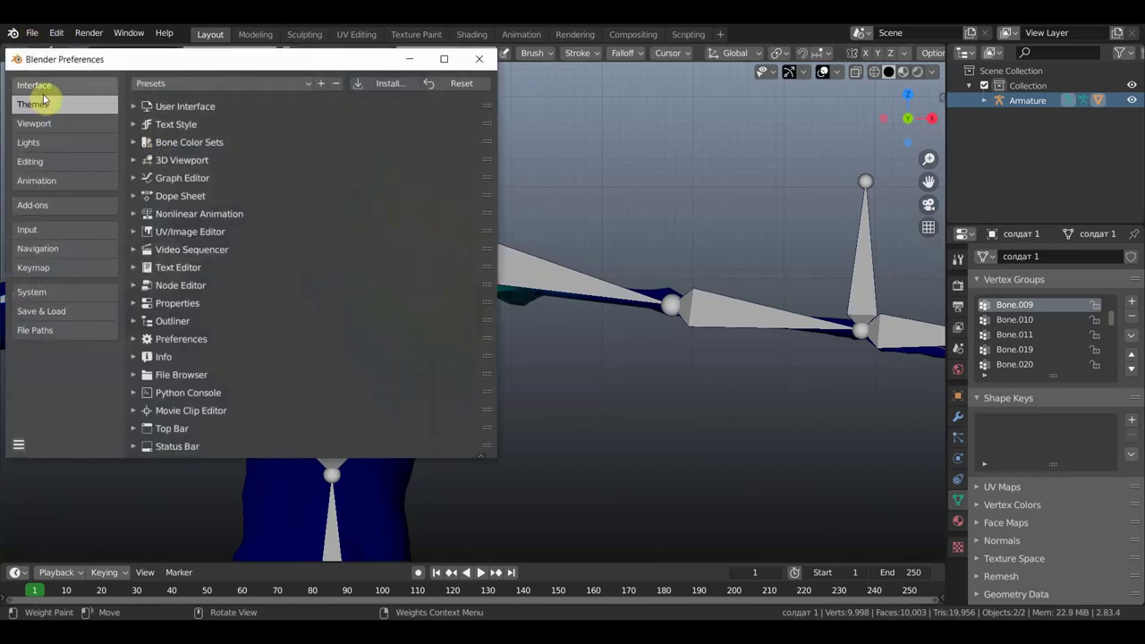
{"action": "left_click", "coordinate": [40, 86]}
{"action": "left_click", "coordinate": [300, 359]}
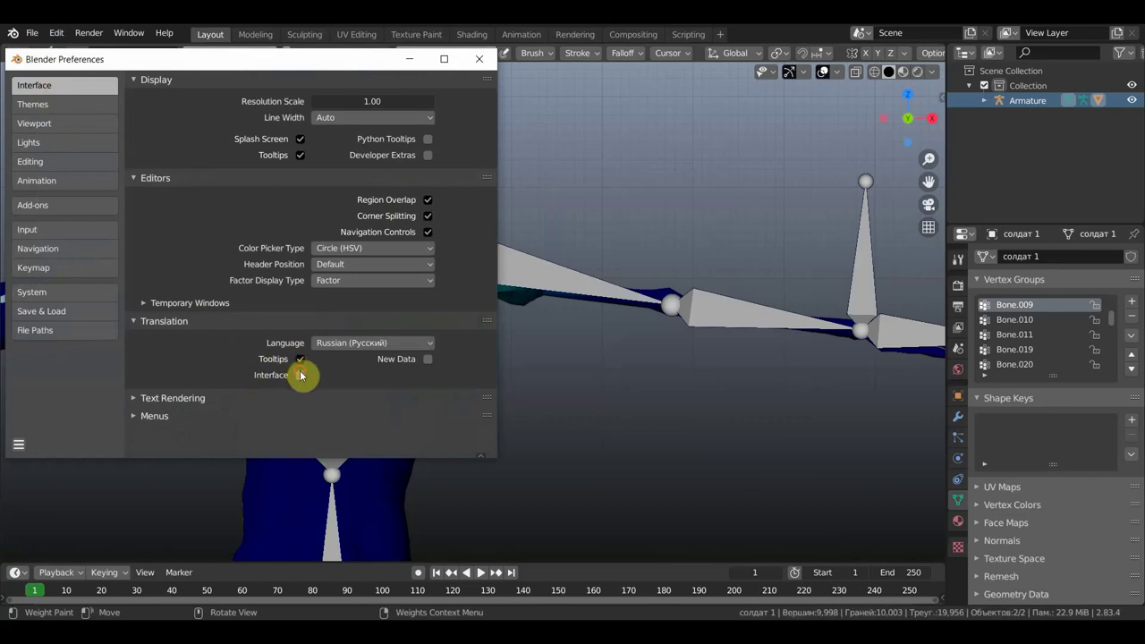
{"action": "left_click", "coordinate": [300, 375]}
{"action": "left_click", "coordinate": [428, 358]}
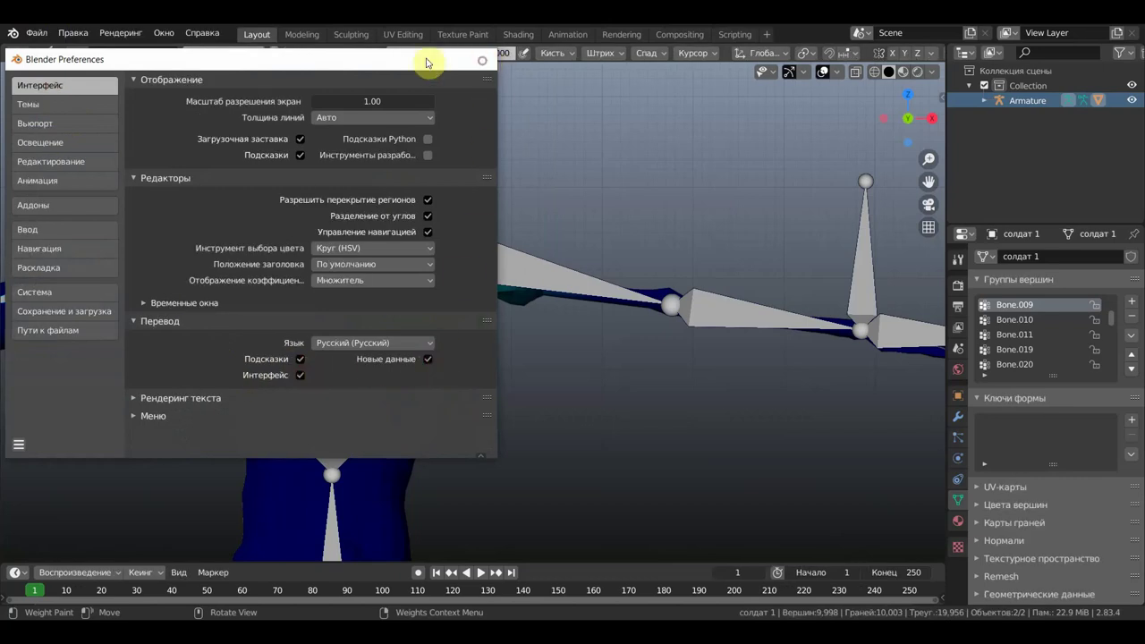
{"action": "left_click", "coordinate": [479, 59]}
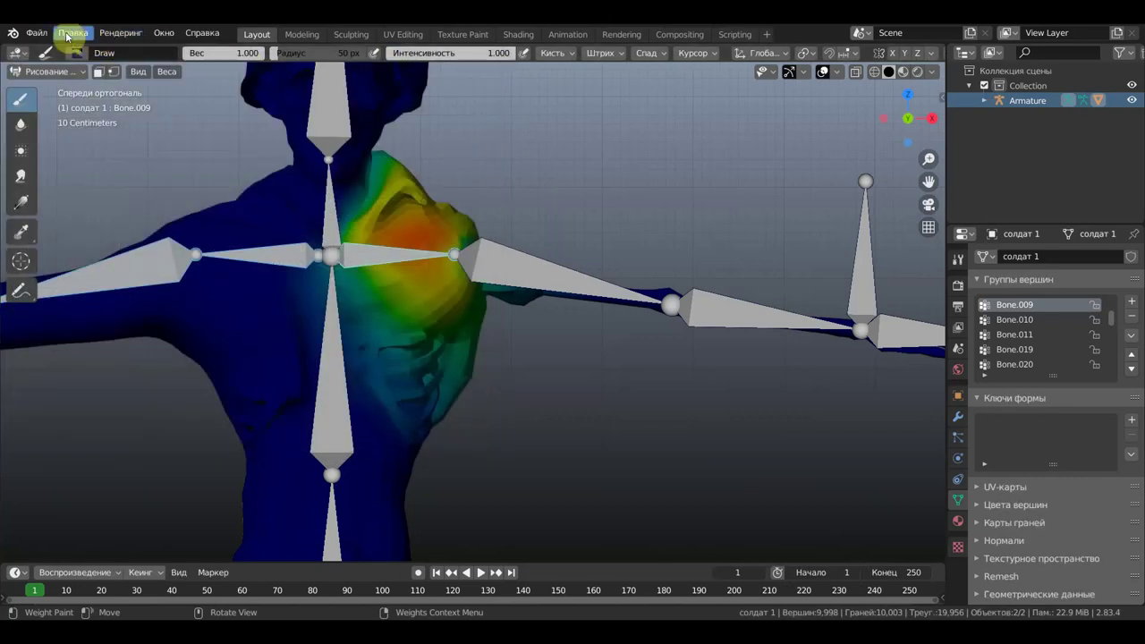
Paint one stroke over the shoulder with the Multiply weight brush preset.
{"action": "left_click", "coordinate": [78, 56]}
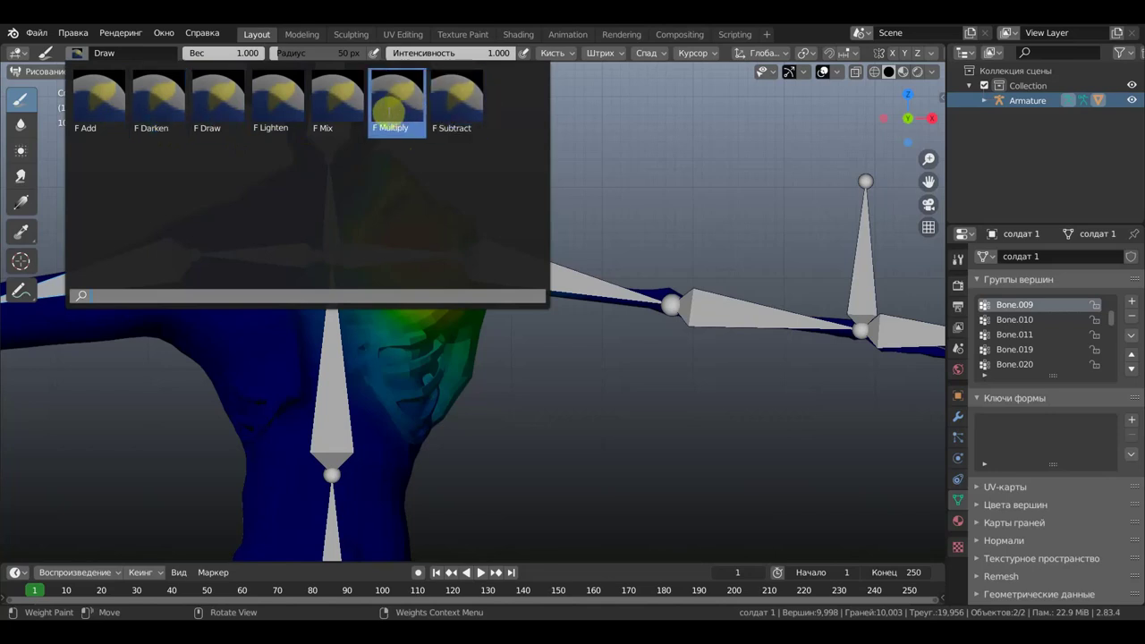
{"action": "left_click", "coordinate": [389, 111]}
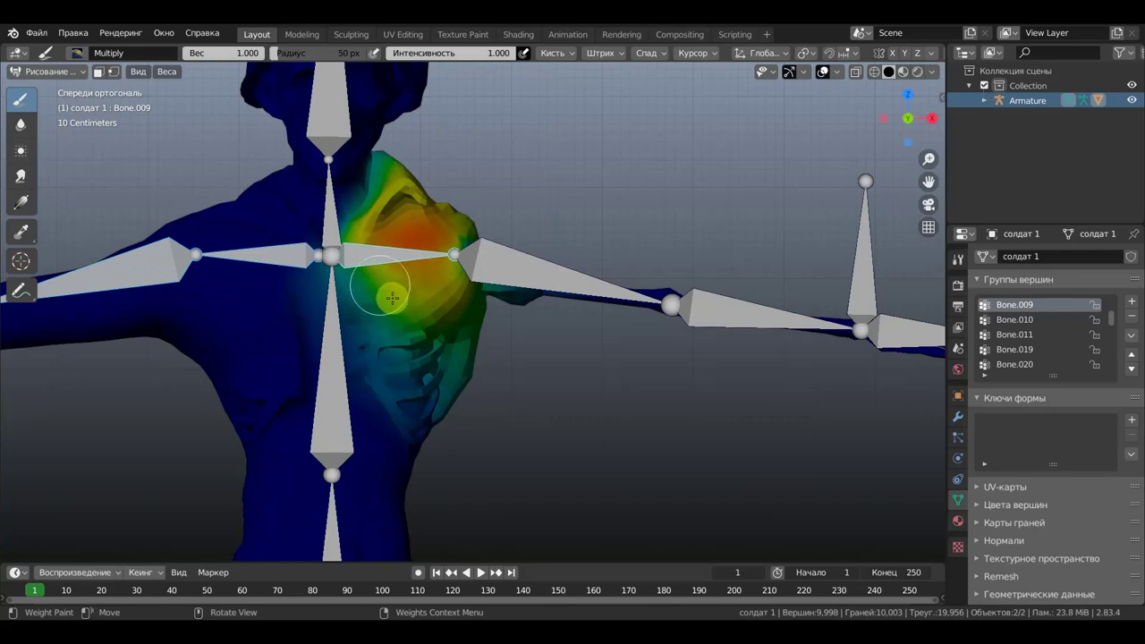
{"action": "mouse_move", "coordinate": [392, 298]}
{"action": "left_mouse_down"}
{"action": "mouse_move", "coordinate": [409, 222]}
{"action": "mouse_move", "coordinate": [361, 203]}
{"action": "left_mouse_up"}
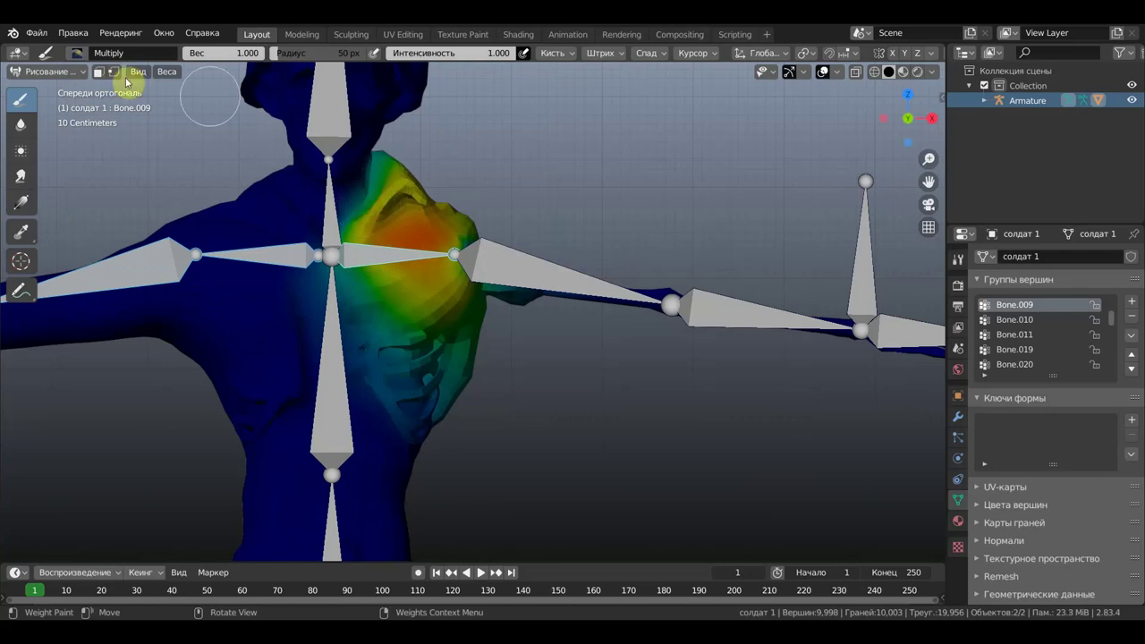
Paint stronger red Bone.009 weight onto the shoulder with the Add brush preset.
{"action": "left_click", "coordinate": [78, 56]}
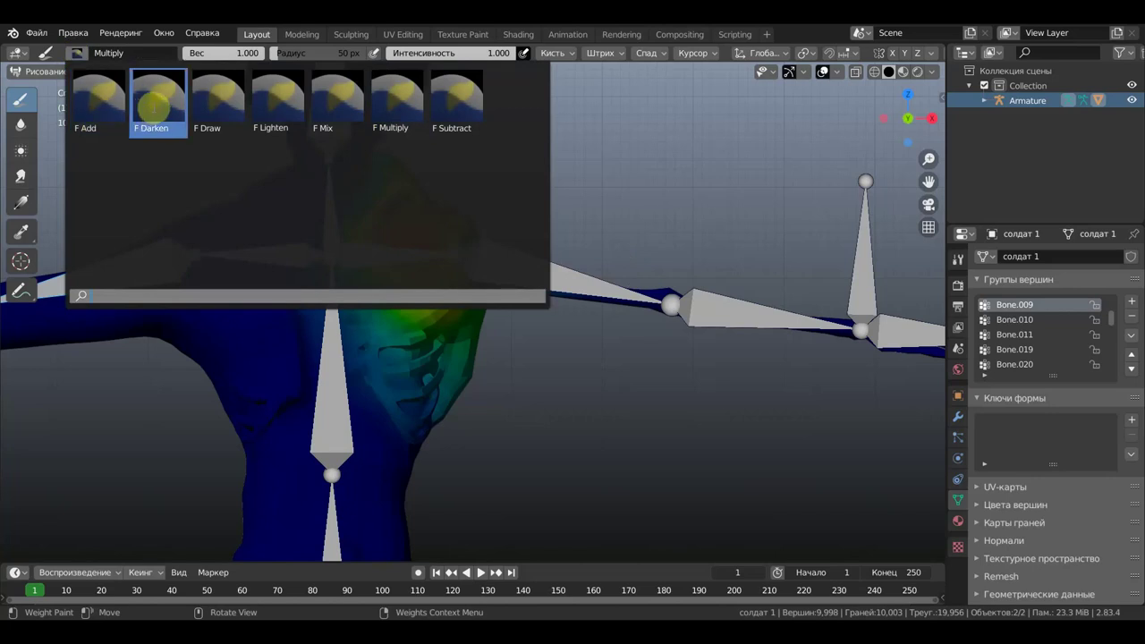
{"action": "left_click", "coordinate": [99, 103]}
{"action": "mouse_move", "coordinate": [438, 259]}
{"action": "left_mouse_down"}
{"action": "mouse_move", "coordinate": [452, 212]}
{"action": "mouse_move", "coordinate": [454, 269]}
{"action": "left_mouse_up"}
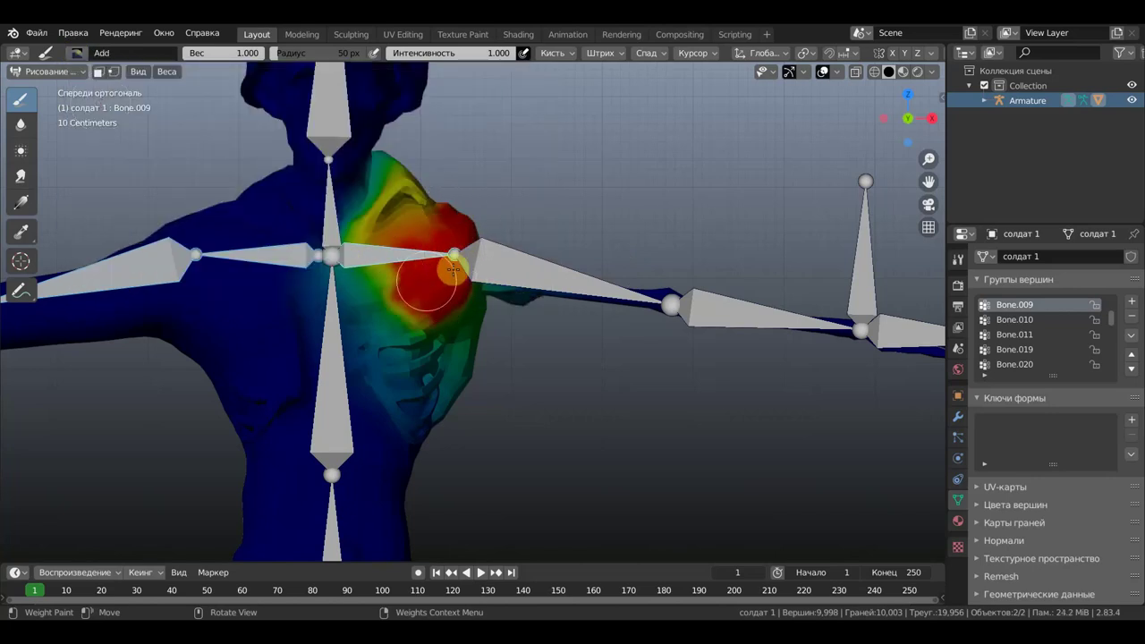
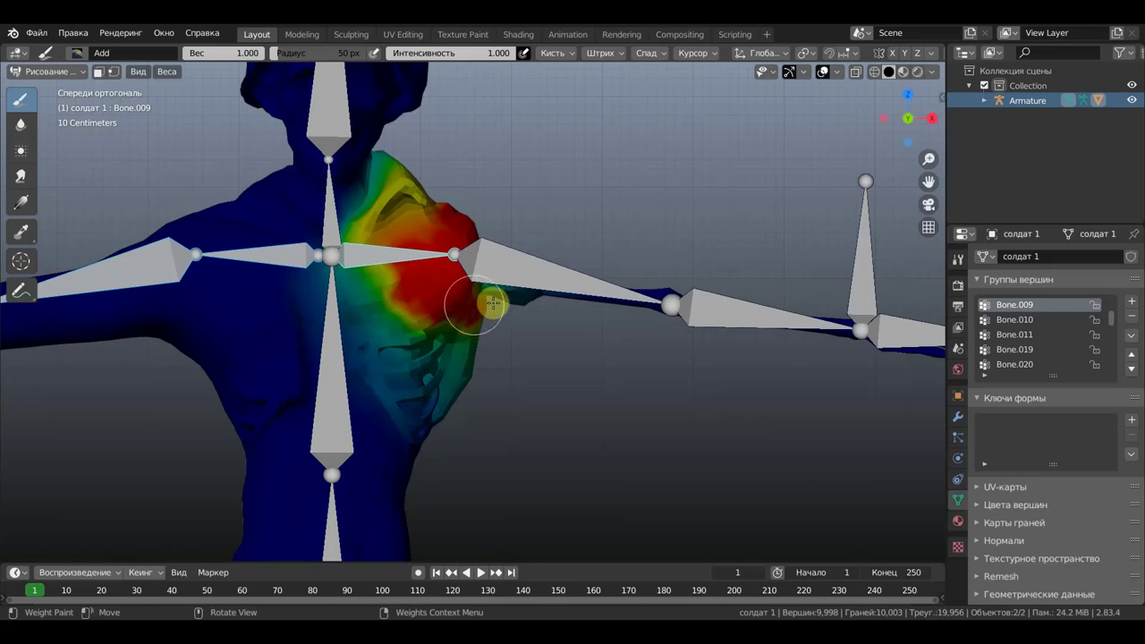
Activate the Bone.003 group and paint full weight onto the soldier's head.
{"action": "left_click", "coordinate": [331, 119], "text": "ctrl"}
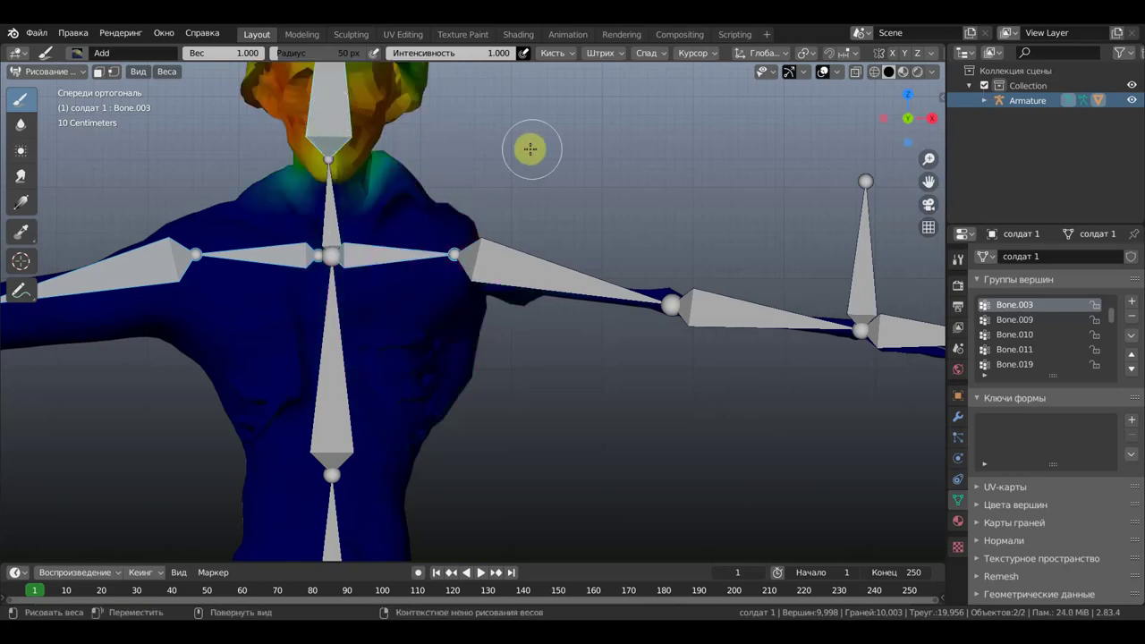
{"action": "key", "text": "KP_7"}
{"action": "mouse_move", "coordinate": [572, 340]}
{"action": "middle_mouse_down", "text": "shift"}
{"action": "mouse_move", "coordinate": [580, 450]}
{"action": "mouse_move", "coordinate": [580, 353]}
{"action": "mouse_move", "coordinate": [611, 197]}
{"action": "mouse_move", "coordinate": [704, 340]}
{"action": "mouse_move", "coordinate": [614, 355]}
{"action": "mouse_move", "coordinate": [654, 336]}
{"action": "mouse_move", "coordinate": [631, 344]}
{"action": "middle_mouse_up", "text": "shift"}
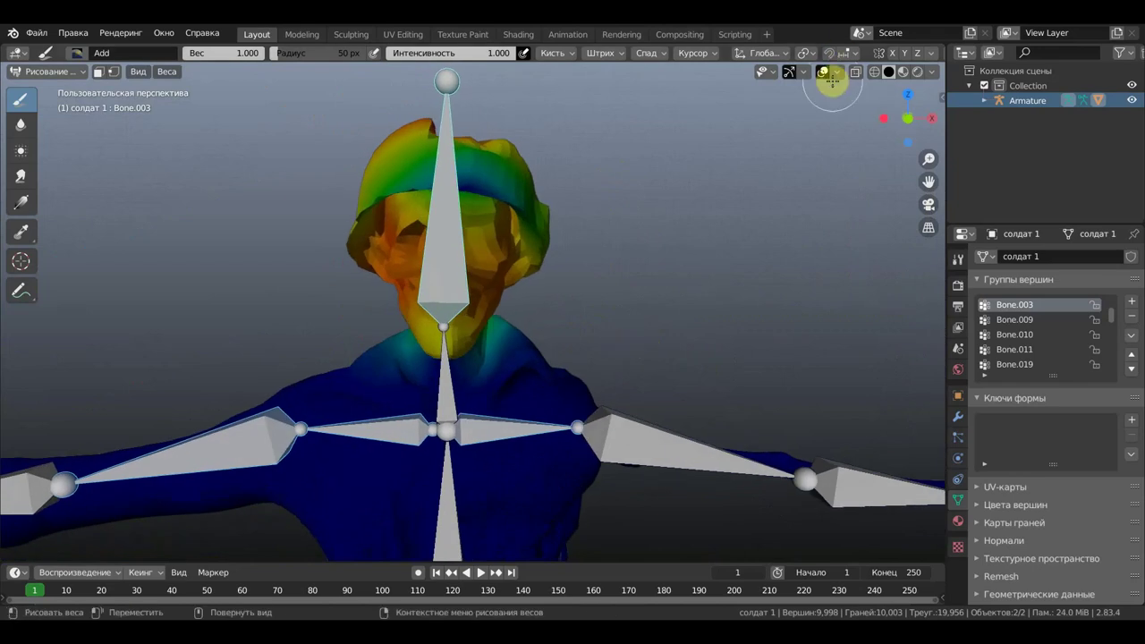
{"action": "left_click", "coordinate": [821, 73]}
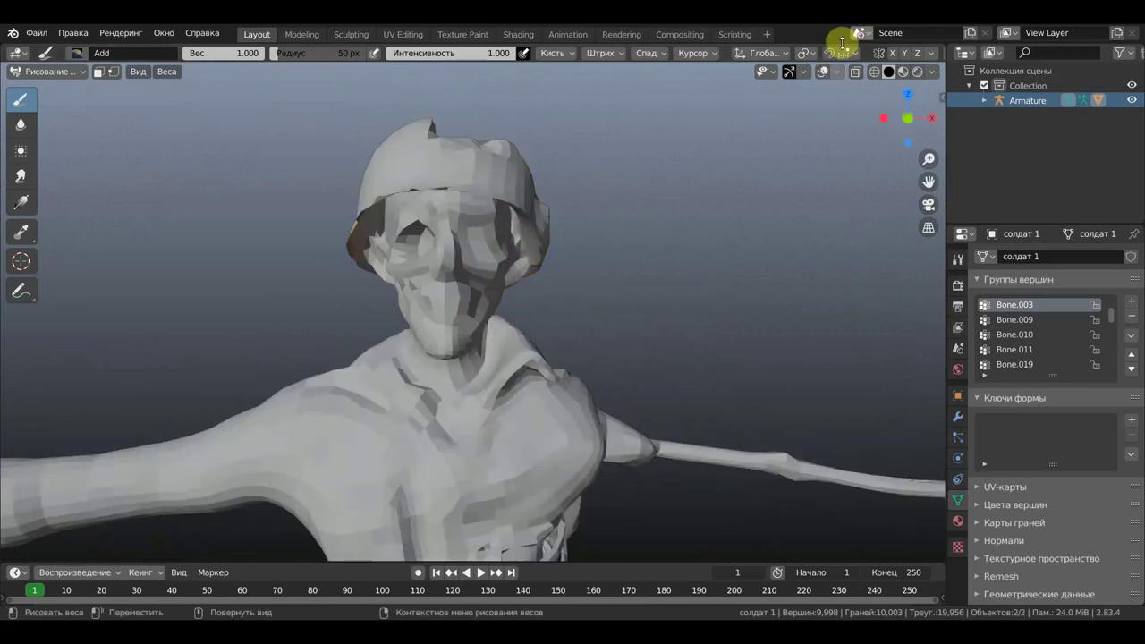
{"action": "left_click", "coordinate": [823, 74]}
{"action": "mouse_move", "coordinate": [439, 260]}
{"action": "left_mouse_down"}
{"action": "mouse_move", "coordinate": [408, 233]}
{"action": "mouse_move", "coordinate": [429, 332]}
{"action": "mouse_move", "coordinate": [427, 320]}
{"action": "mouse_move", "coordinate": [478, 322]}
{"action": "mouse_move", "coordinate": [460, 241]}
{"action": "mouse_move", "coordinate": [474, 223]}
{"action": "mouse_move", "coordinate": [433, 215]}
{"action": "mouse_move", "coordinate": [492, 192]}
{"action": "mouse_move", "coordinate": [404, 175]}
{"action": "mouse_move", "coordinate": [483, 169]}
{"action": "mouse_move", "coordinate": [390, 160]}
{"action": "mouse_move", "coordinate": [396, 133]}
{"action": "mouse_move", "coordinate": [358, 225]}
{"action": "mouse_move", "coordinate": [455, 179]}
{"action": "mouse_move", "coordinate": [545, 235]}
{"action": "mouse_move", "coordinate": [544, 255]}
{"action": "mouse_move", "coordinate": [524, 174]}
{"action": "mouse_move", "coordinate": [499, 141]}
{"action": "mouse_move", "coordinate": [551, 244]}
{"action": "mouse_move", "coordinate": [644, 242]}
{"action": "mouse_move", "coordinate": [646, 256]}
{"action": "mouse_move", "coordinate": [626, 256]}
{"action": "left_mouse_up"}
Undo the stray weight on the right arm and re-check the head from below and above.
{"action": "scroll", "coordinate": [685, 262], "scroll_direction": "down", "scroll_amount": 3}
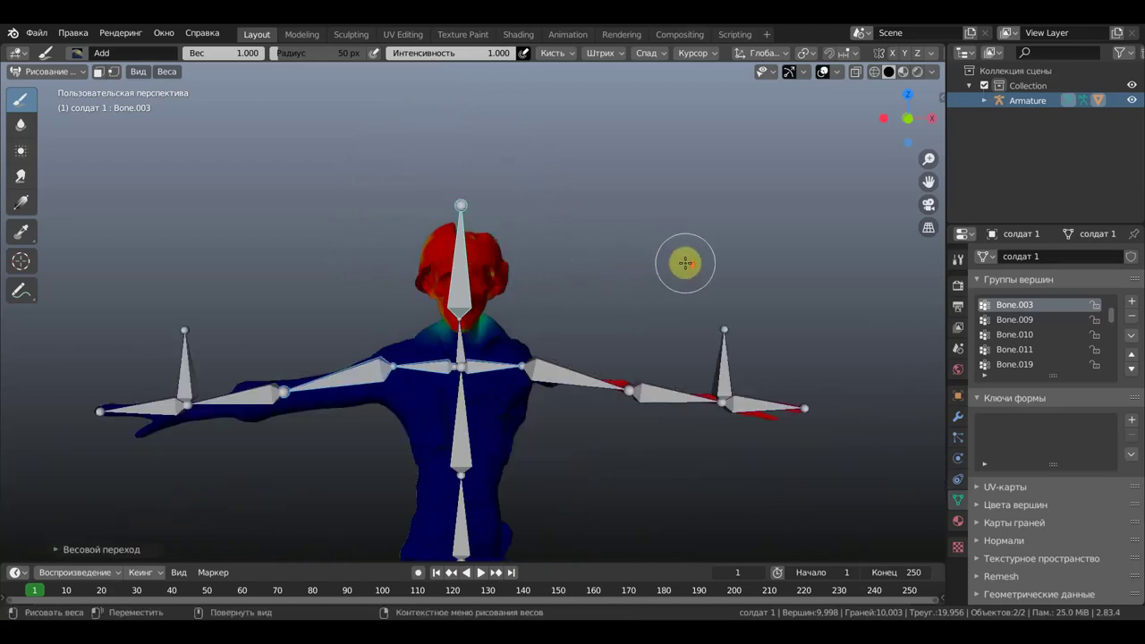
{"action": "key", "text": "ctrl+z"}
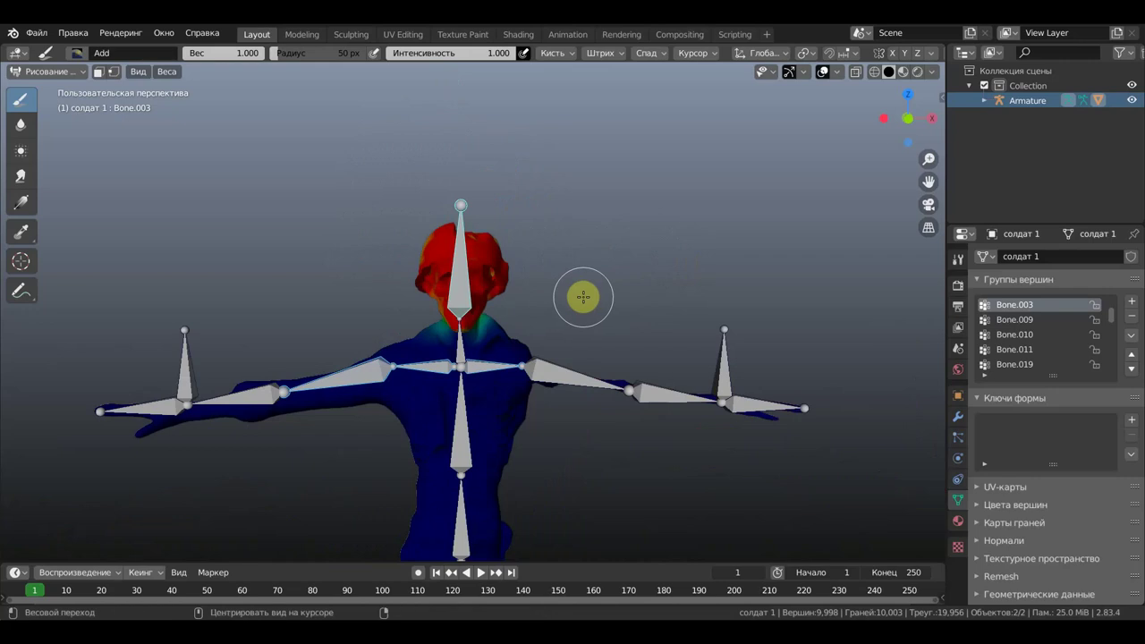
{"action": "key", "text": "ctrl+KP_7"}
{"action": "middle_click_drag", "start_coordinate": [616, 217], "coordinate": [614, 391]}
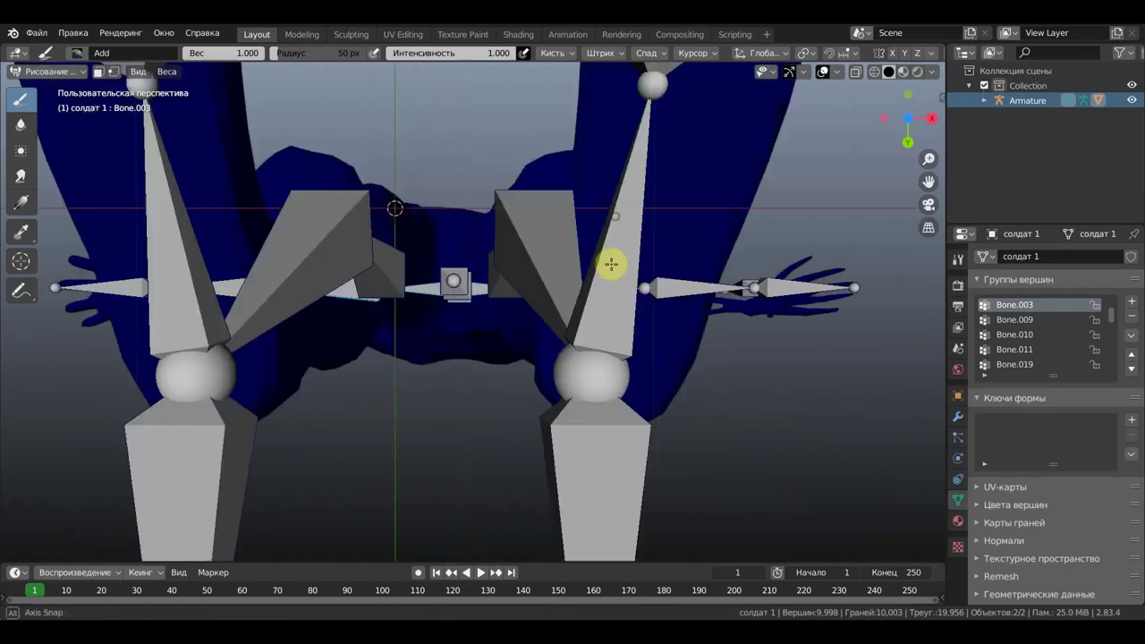
{"action": "mouse_move", "coordinate": [620, 292]}
{"action": "middle_mouse_down"}
{"action": "mouse_move", "coordinate": [650, 223]}
{"action": "mouse_move", "coordinate": [537, 388]}
{"action": "middle_mouse_up"}
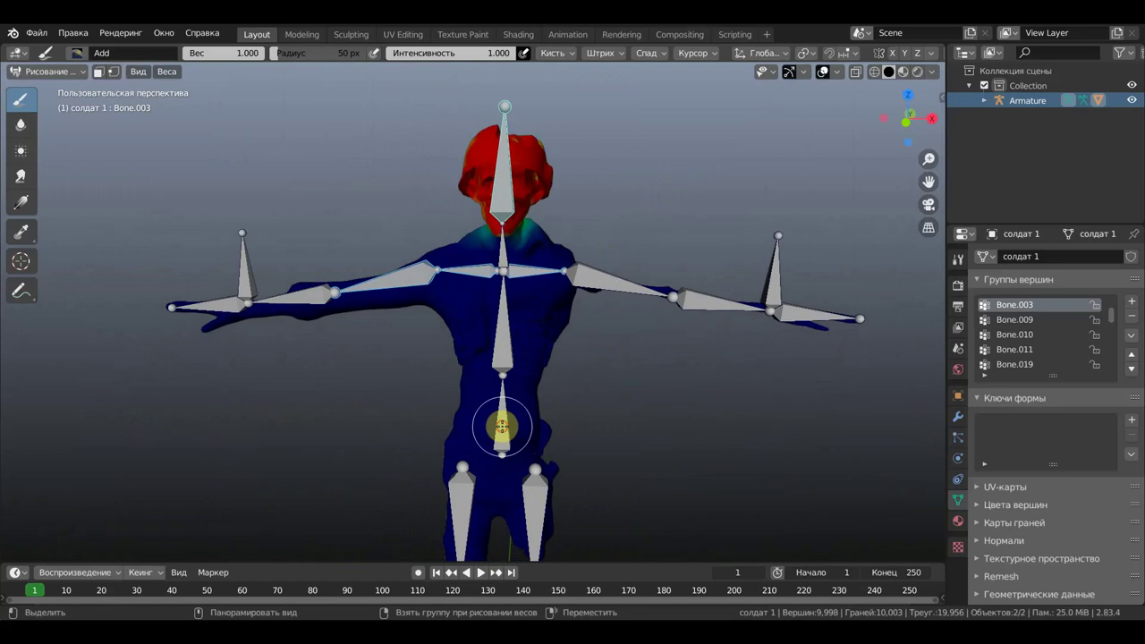
Activate the lower-spine Bone group and try the Draw and Multiply brush blend modes.
{"action": "left_click", "coordinate": [503, 424], "text": "ctrl"}
{"action": "mouse_move", "coordinate": [542, 421]}
{"action": "middle_mouse_down", "text": "ctrl"}
{"action": "mouse_move", "coordinate": [641, 430]}
{"action": "mouse_move", "coordinate": [697, 396]}
{"action": "mouse_move", "coordinate": [718, 268]}
{"action": "mouse_move", "coordinate": [690, 263]}
{"action": "middle_mouse_up", "text": "ctrl"}
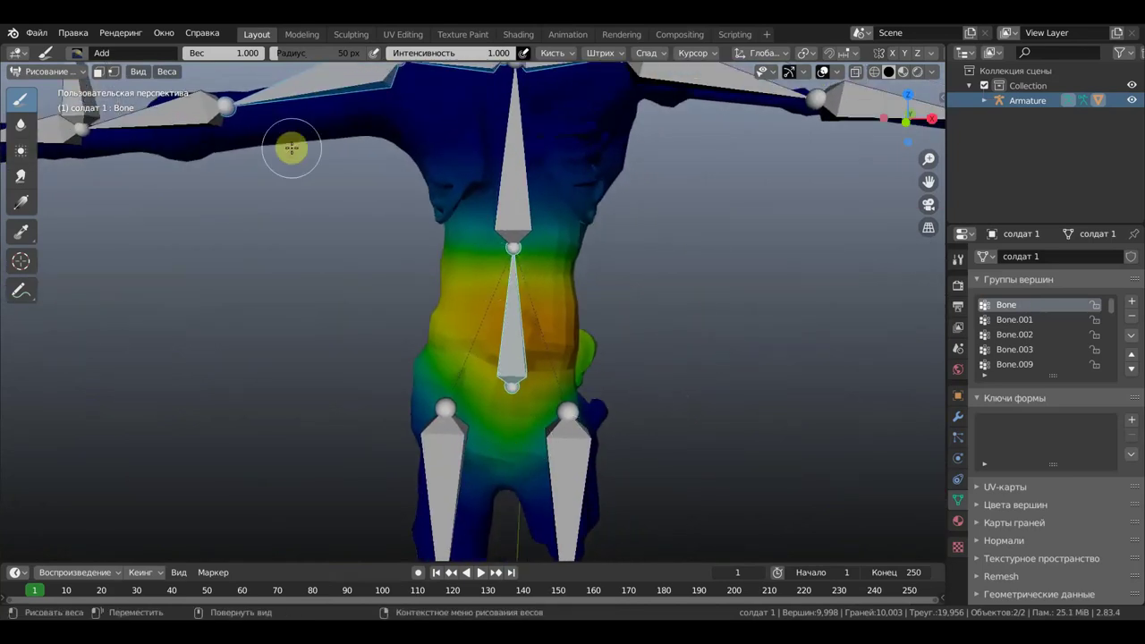
{"action": "left_click", "coordinate": [79, 53]}
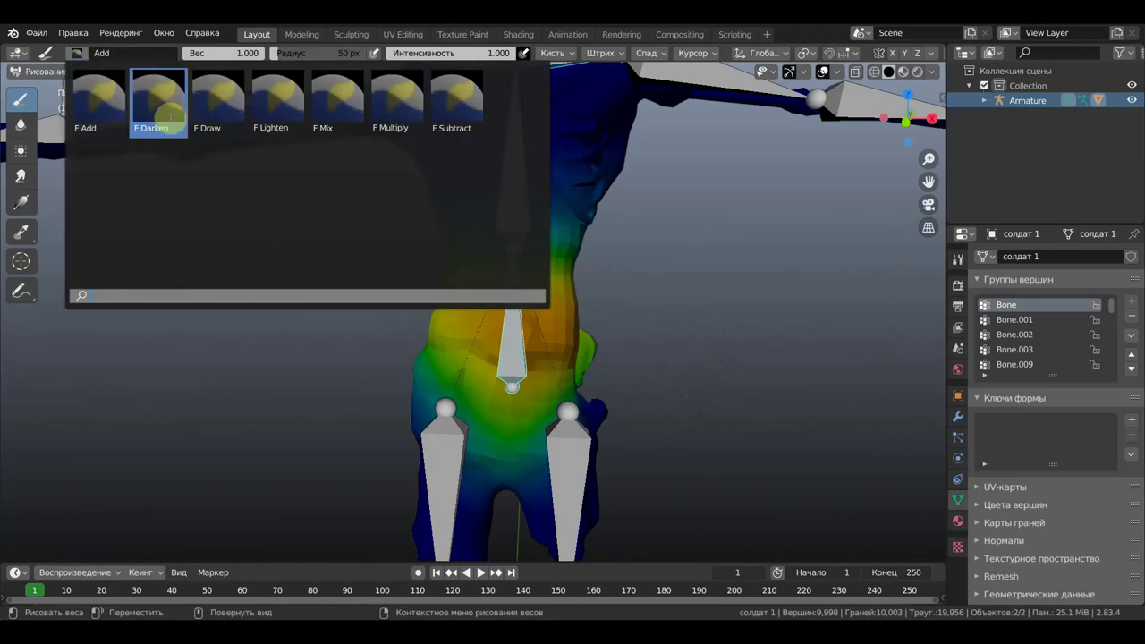
{"action": "left_click", "coordinate": [226, 115]}
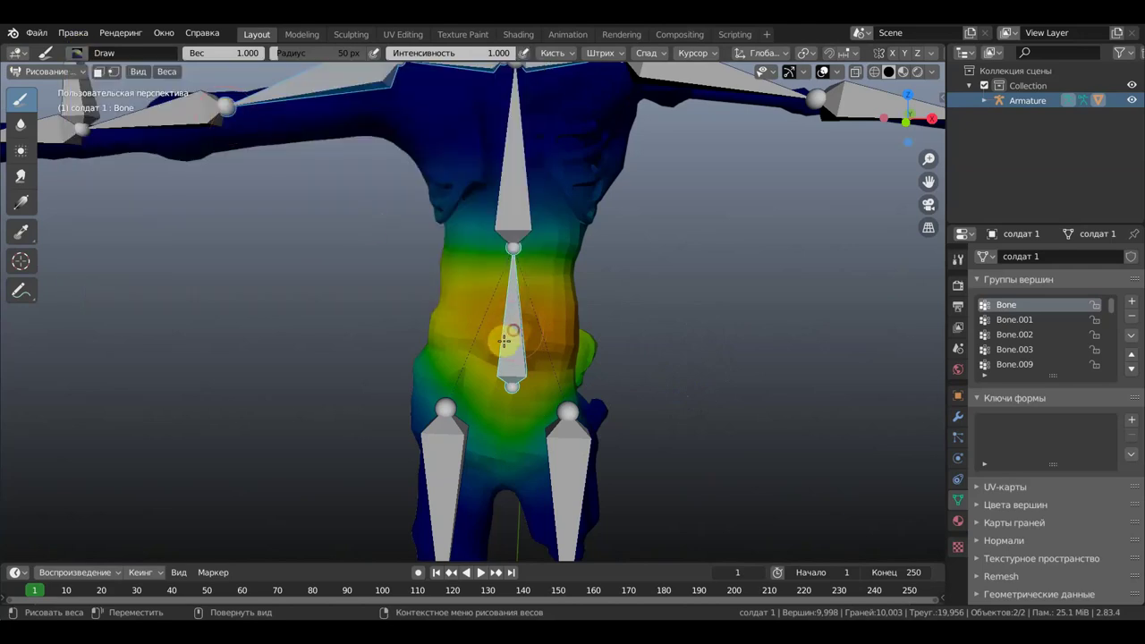
{"action": "left_click", "coordinate": [88, 53]}
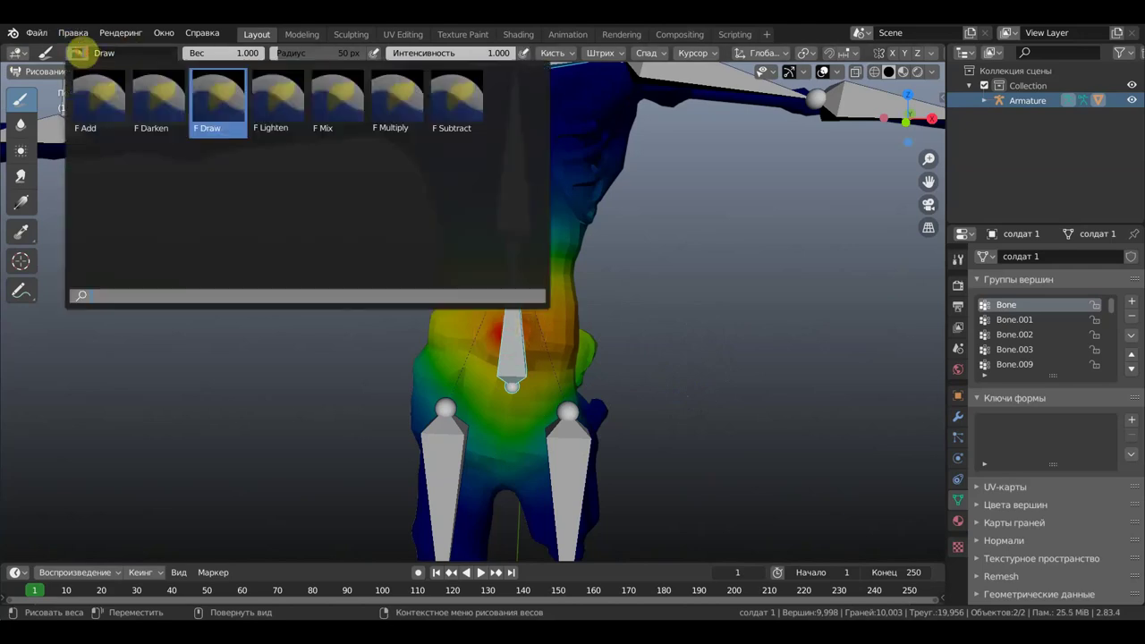
{"action": "left_click", "coordinate": [402, 108]}
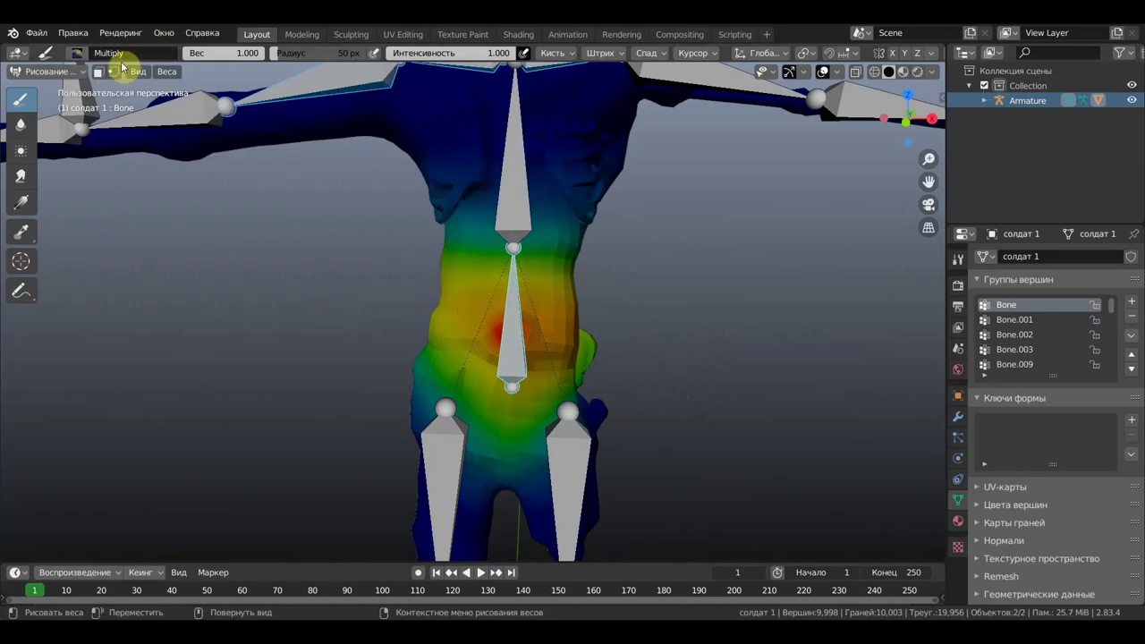
{"action": "left_click", "coordinate": [91, 55]}
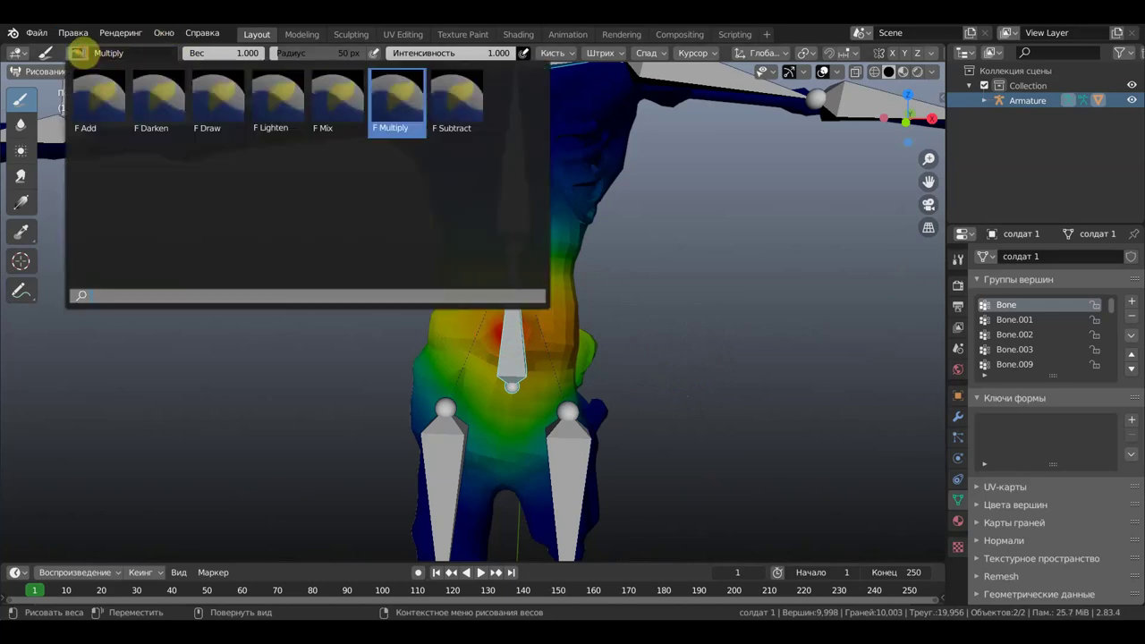
{"action": "left_click", "coordinate": [340, 124]}
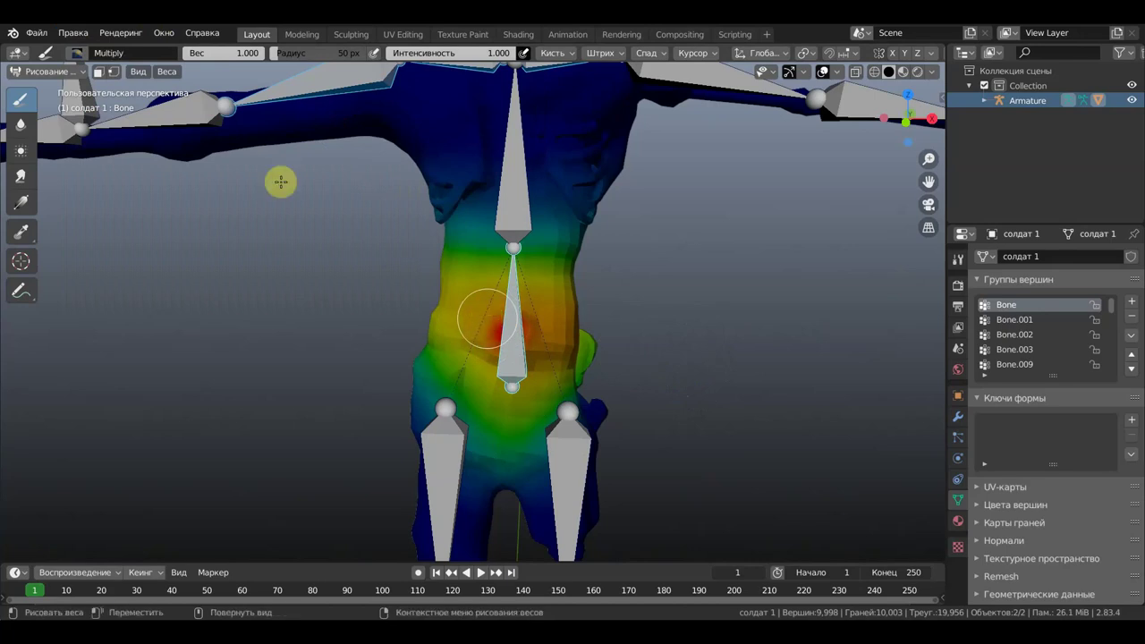
Switch the brush blend to Subtract and remove weight from the upper belly.
{"action": "left_click", "coordinate": [79, 53]}
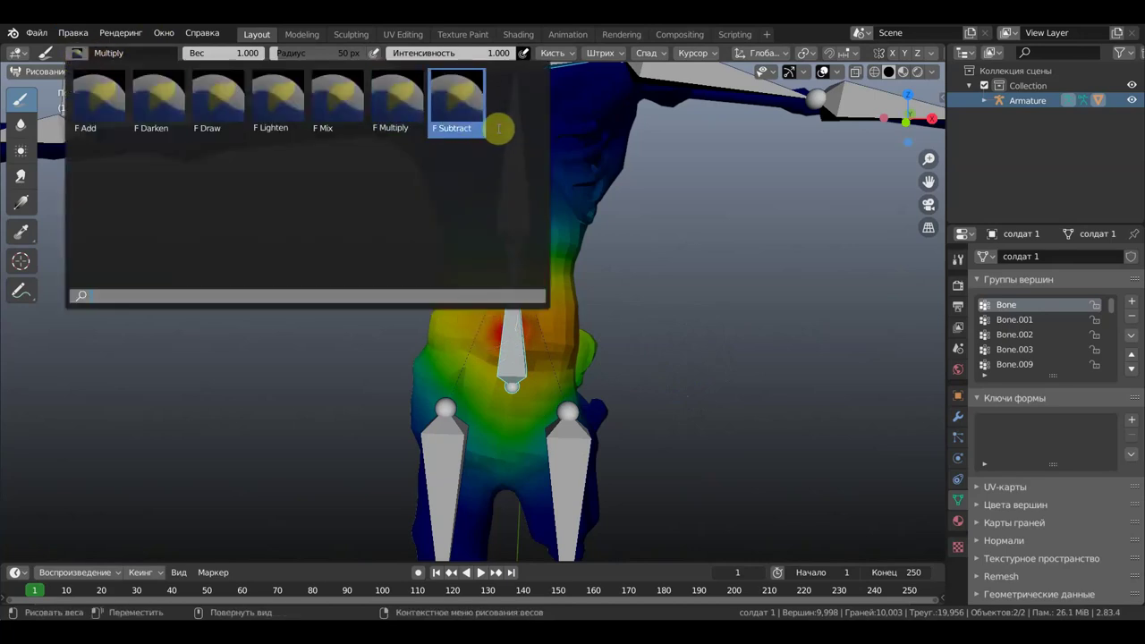
{"action": "left_click", "coordinate": [457, 104]}
{"action": "mouse_move", "coordinate": [539, 332]}
{"action": "left_mouse_down"}
{"action": "mouse_move", "coordinate": [519, 325]}
{"action": "mouse_move", "coordinate": [541, 291]}
{"action": "mouse_move", "coordinate": [501, 302]}
{"action": "mouse_move", "coordinate": [524, 280]}
{"action": "mouse_move", "coordinate": [456, 307]}
{"action": "mouse_move", "coordinate": [483, 326]}
{"action": "mouse_move", "coordinate": [567, 263]}
{"action": "mouse_move", "coordinate": [504, 248]}
{"action": "mouse_move", "coordinate": [491, 232]}
{"action": "mouse_move", "coordinate": [496, 209]}
{"action": "mouse_move", "coordinate": [581, 306]}
{"action": "mouse_move", "coordinate": [603, 200]}
{"action": "mouse_move", "coordinate": [586, 181]}
{"action": "mouse_move", "coordinate": [703, 305]}
{"action": "left_mouse_up"}
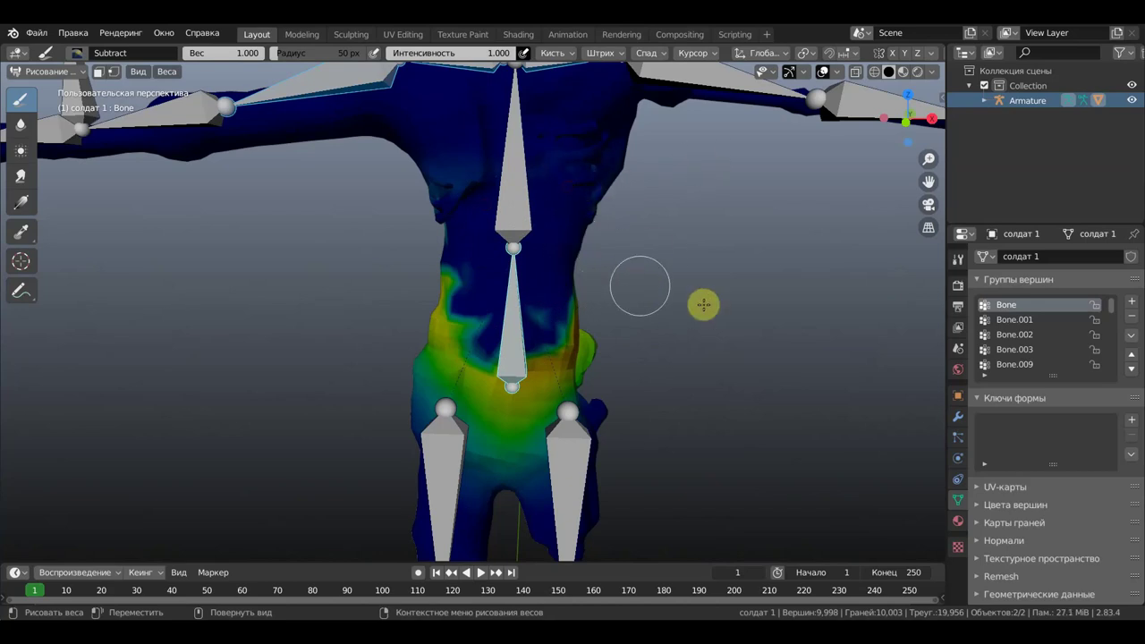
Set the brush blend back to Add, paint a waist stripe, then undo it.
{"action": "left_click", "coordinate": [73, 55]}
{"action": "left_click", "coordinate": [157, 106]}
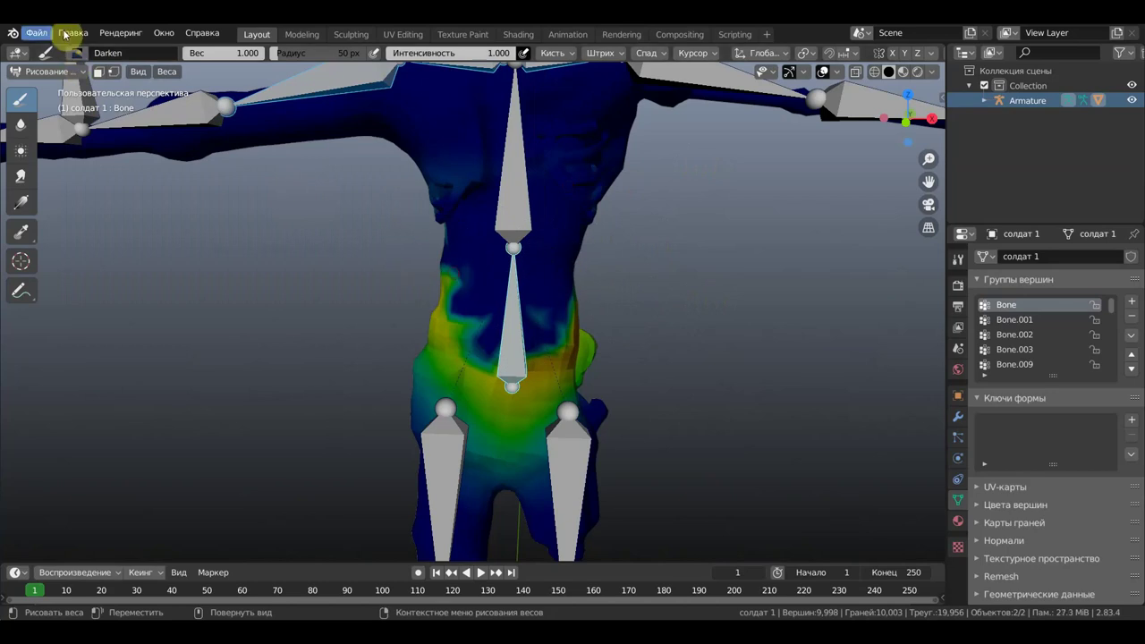
{"action": "left_click", "coordinate": [79, 53]}
{"action": "left_click", "coordinate": [128, 118]}
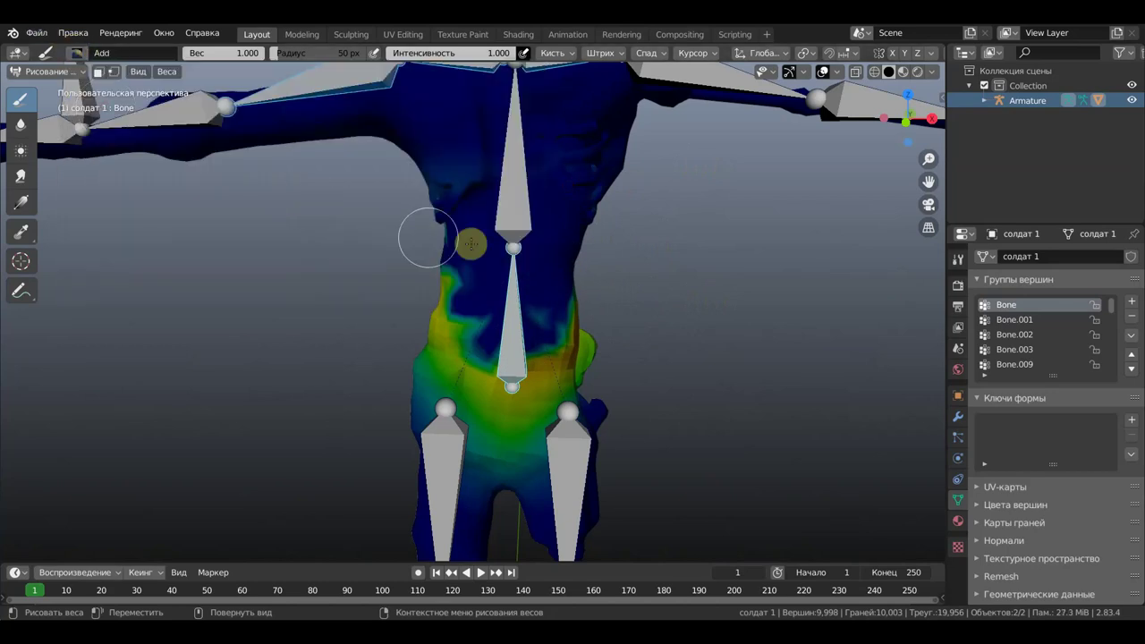
{"action": "left_click_drag", "start_coordinate": [549, 256], "coordinate": [434, 248]}
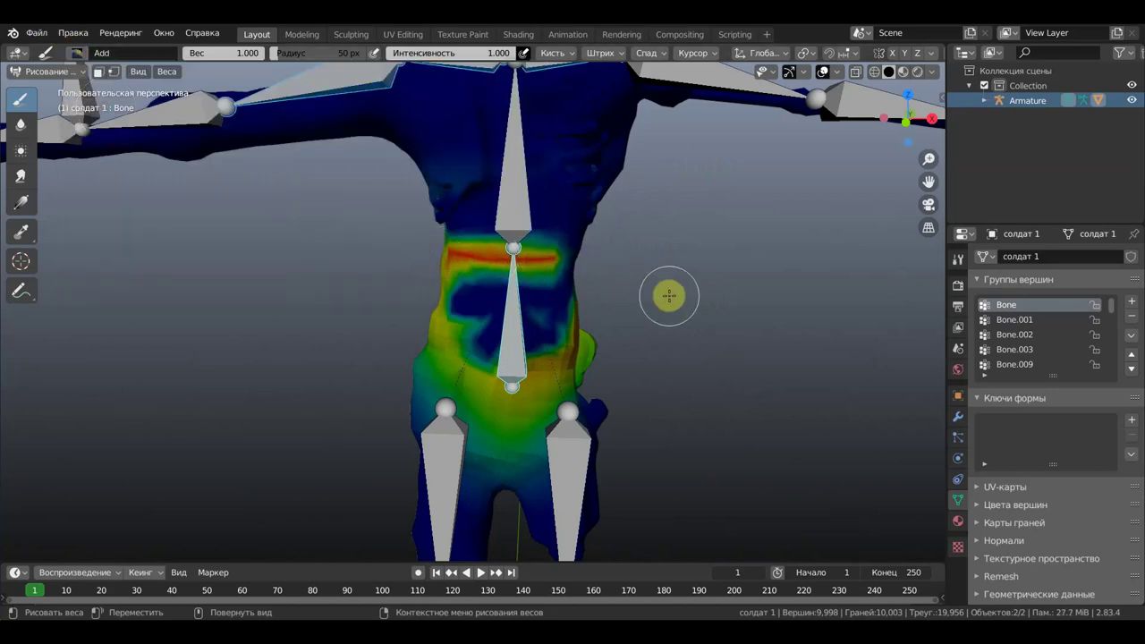
{"action": "key", "text": "ctrl+z"}
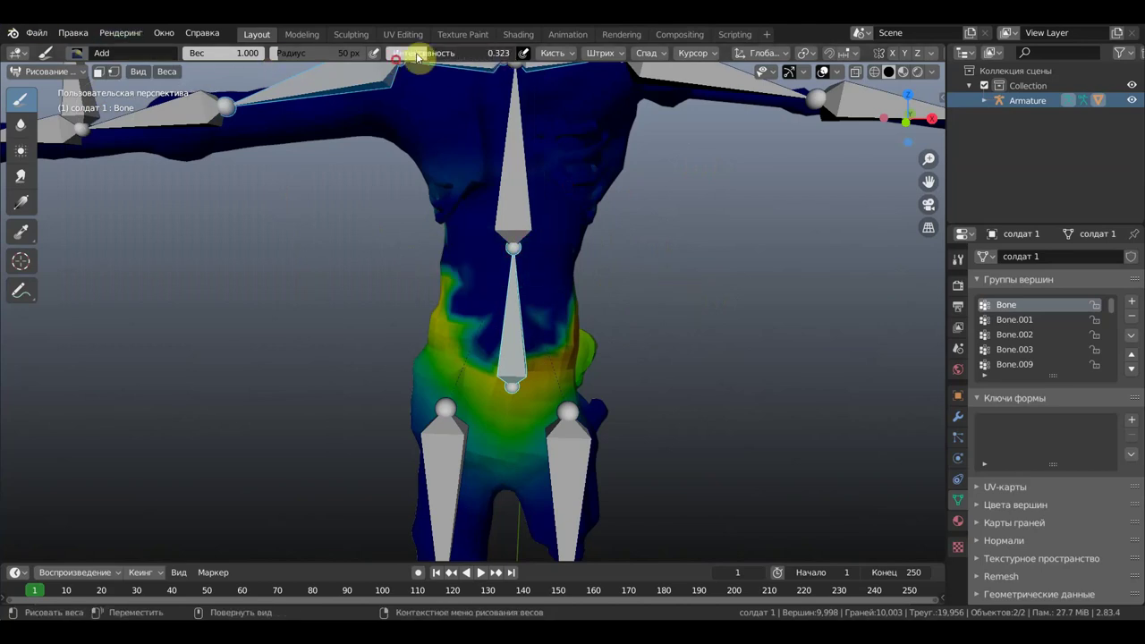
With strength 0.309 and a 102 px radius, build up red weight across the belly.
{"action": "mouse_move", "coordinate": [417, 57]}
{"action": "left_mouse_down"}
{"action": "mouse_move", "coordinate": [271, 57]}
{"action": "mouse_move", "coordinate": [310, 61]}
{"action": "left_mouse_up"}
{"action": "mouse_move", "coordinate": [504, 242]}
{"action": "left_mouse_down"}
{"action": "mouse_move", "coordinate": [519, 274]}
{"action": "mouse_move", "coordinate": [463, 274]}
{"action": "mouse_move", "coordinate": [534, 311]}
{"action": "left_mouse_up"}
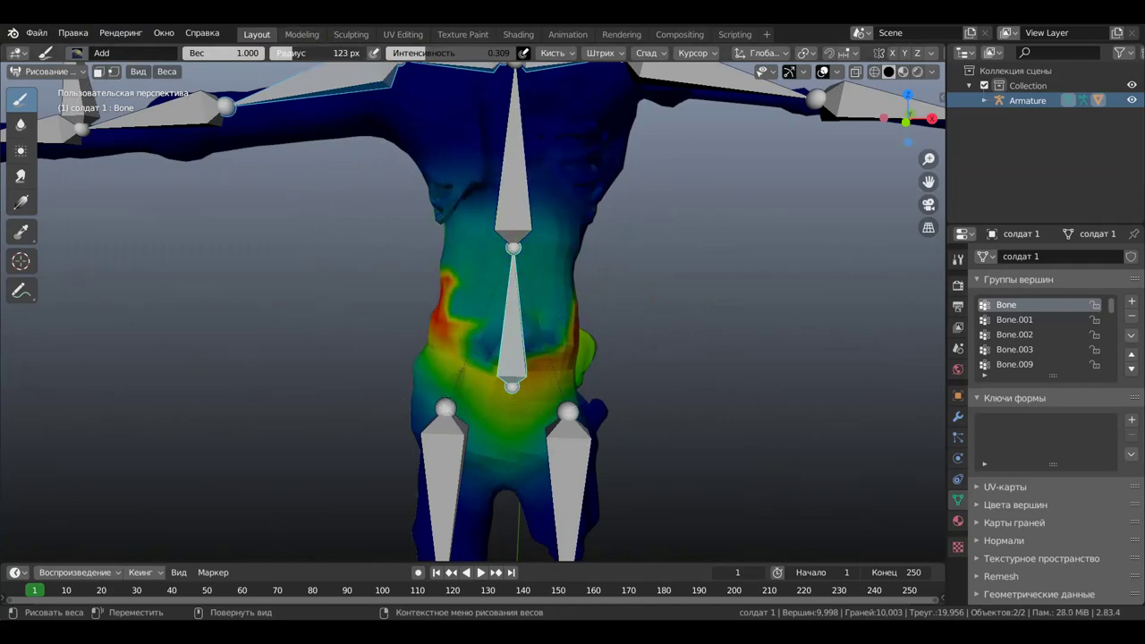
{"action": "left_click_drag", "start_coordinate": [292, 53], "coordinate": [286, 53]}
{"action": "mouse_move", "coordinate": [460, 289]}
{"action": "left_mouse_down"}
{"action": "mouse_move", "coordinate": [409, 277]}
{"action": "mouse_move", "coordinate": [544, 301]}
{"action": "mouse_move", "coordinate": [471, 262]}
{"action": "mouse_move", "coordinate": [511, 243]}
{"action": "mouse_move", "coordinate": [631, 289]}
{"action": "mouse_move", "coordinate": [684, 333]}
{"action": "mouse_move", "coordinate": [583, 304]}
{"action": "mouse_move", "coordinate": [524, 340]}
{"action": "mouse_move", "coordinate": [519, 358]}
{"action": "mouse_move", "coordinate": [552, 347]}
{"action": "mouse_move", "coordinate": [472, 346]}
{"action": "mouse_move", "coordinate": [582, 332]}
{"action": "mouse_move", "coordinate": [545, 340]}
{"action": "mouse_move", "coordinate": [448, 319]}
{"action": "mouse_move", "coordinate": [558, 332]}
{"action": "mouse_move", "coordinate": [674, 373]}
{"action": "left_mouse_up"}
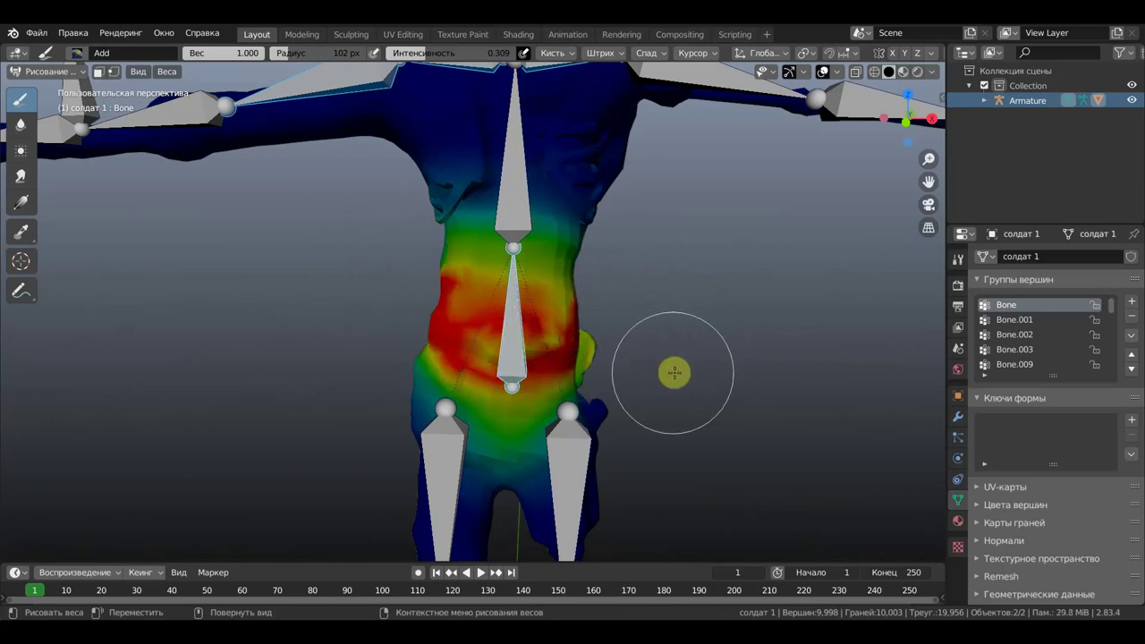
{"action": "scroll", "coordinate": [591, 266], "scroll_direction": "down", "scroll_amount": 4}
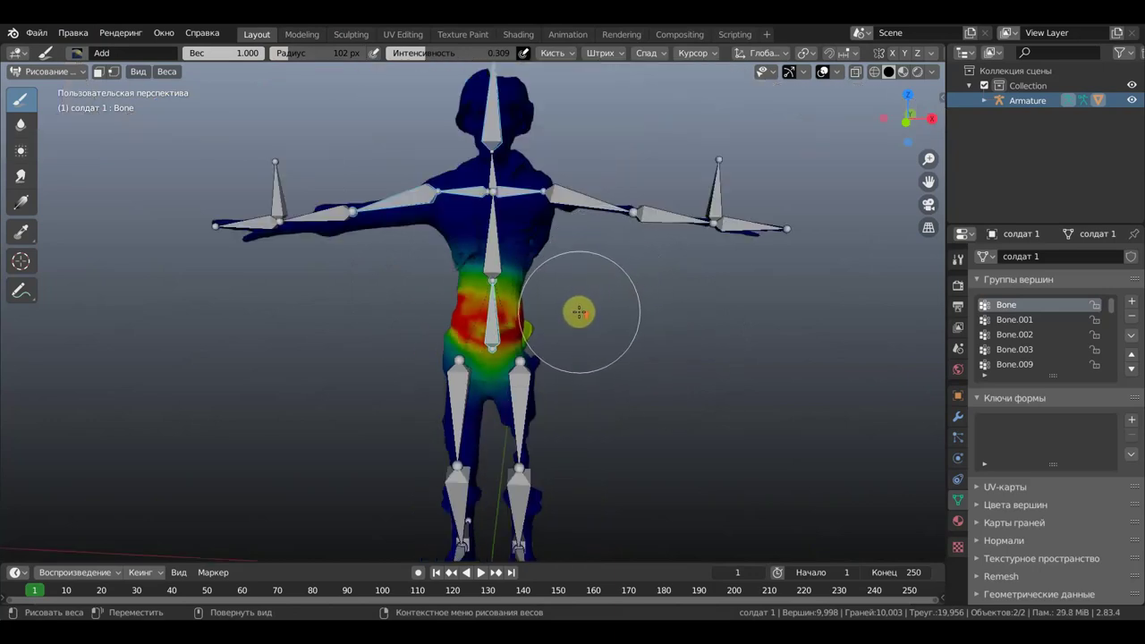
{"action": "scroll", "coordinate": [579, 312], "scroll_direction": "up", "scroll_amount": 5}
{"action": "scroll", "coordinate": [581, 309], "scroll_direction": "down", "scroll_amount": 1}
{"action": "scroll", "coordinate": [582, 309], "scroll_direction": "down", "scroll_amount": 2}
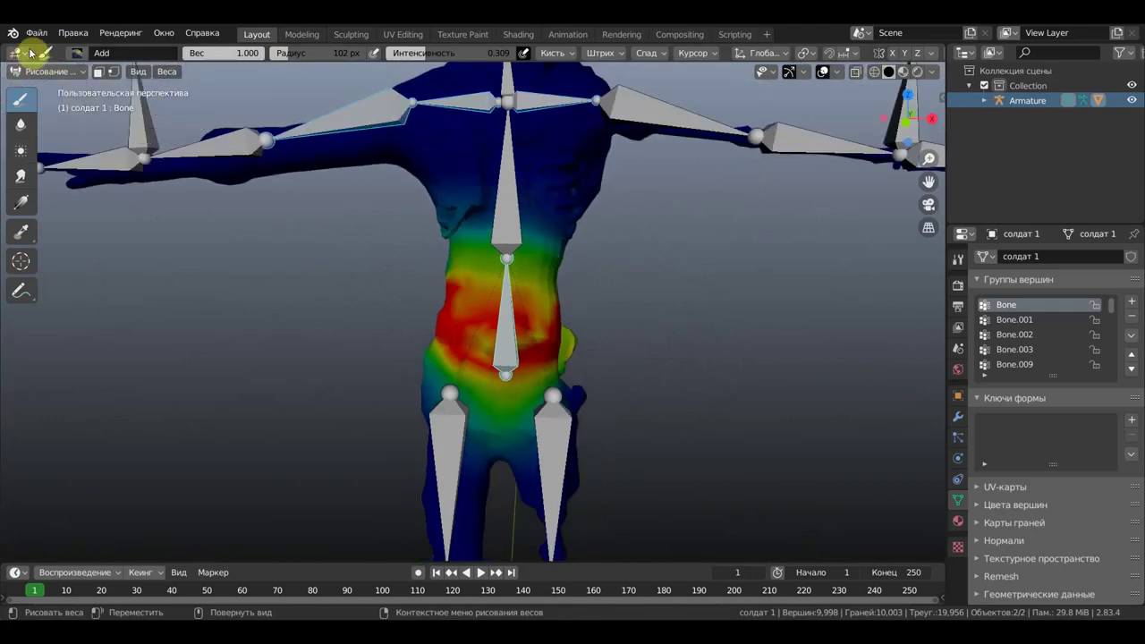
Return to Object Mode, select the armature and put it in Pose Mode.
{"action": "left_click", "coordinate": [45, 34]}
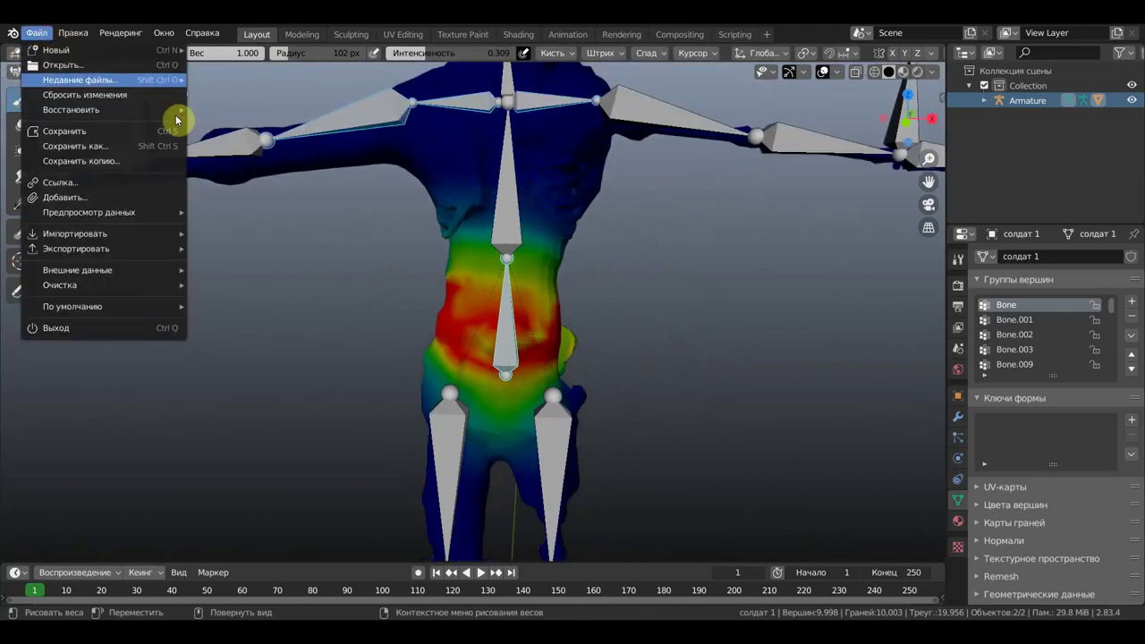
{"action": "left_click", "coordinate": [50, 71]}
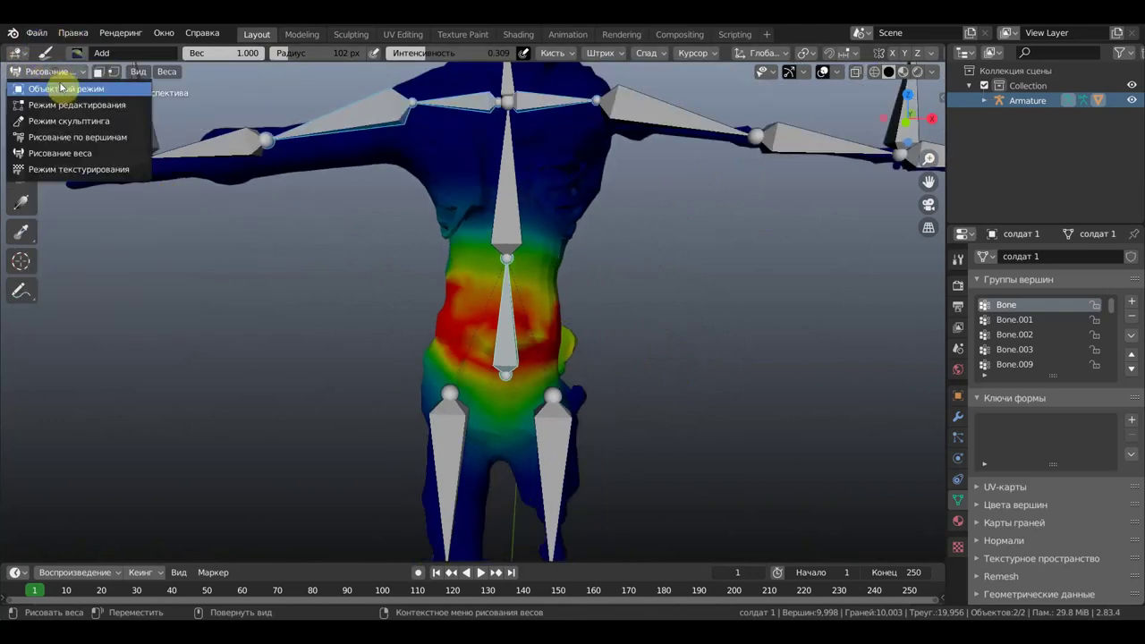
{"action": "left_click", "coordinate": [67, 91]}
{"action": "scroll", "coordinate": [480, 261], "scroll_direction": "down", "scroll_amount": 3}
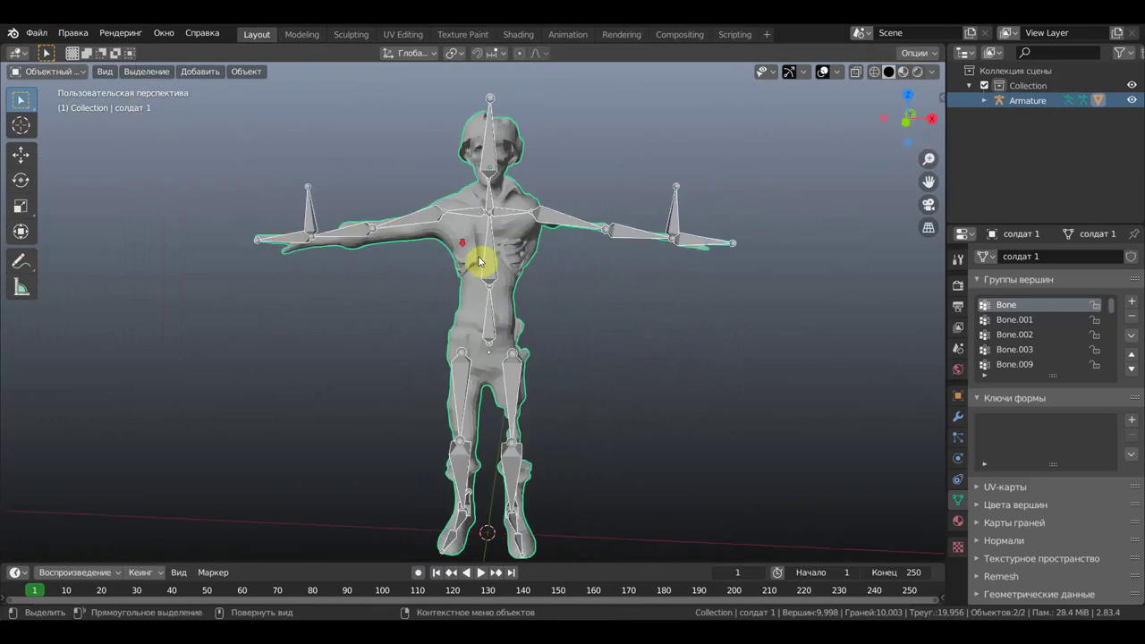
{"action": "left_click", "coordinate": [490, 332]}
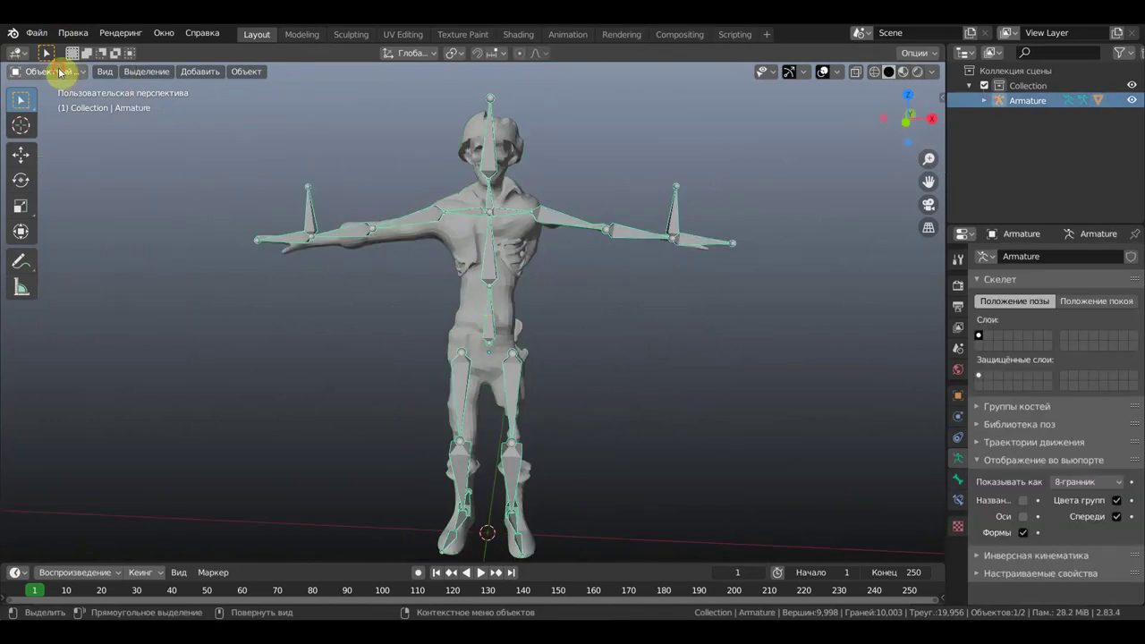
{"action": "left_click", "coordinate": [60, 72]}
{"action": "left_click", "coordinate": [73, 122]}
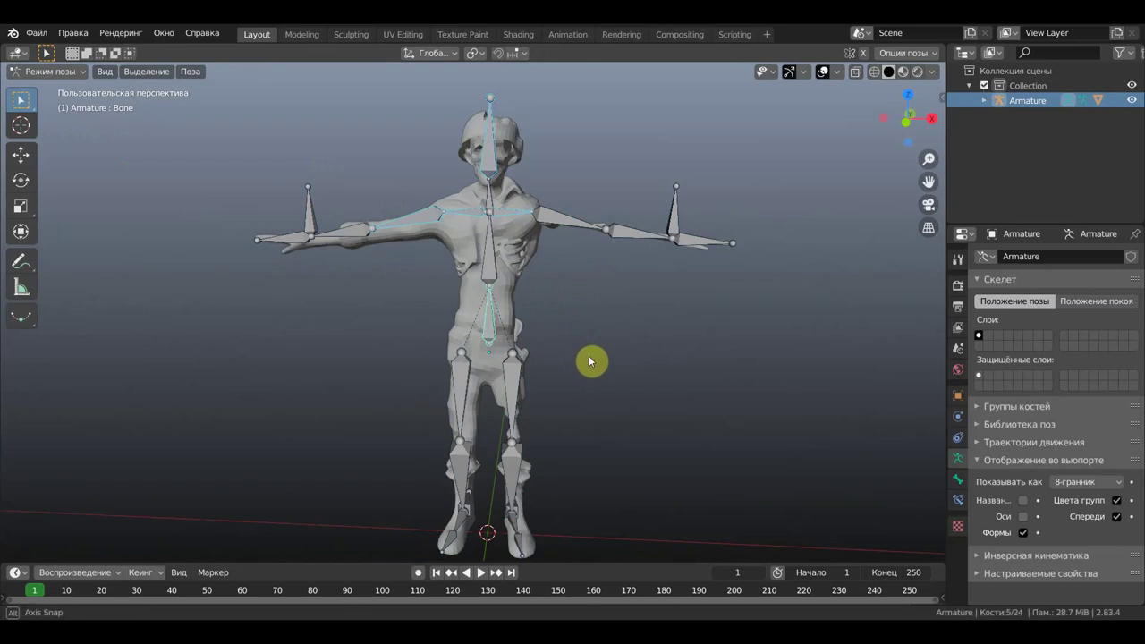
Rotate the lower spine bone slightly and bend the torso forward with Bone.001.
{"action": "mouse_move", "coordinate": [596, 361]}
{"action": "middle_mouse_down"}
{"action": "mouse_move", "coordinate": [460, 351]}
{"action": "mouse_move", "coordinate": [473, 350]}
{"action": "middle_mouse_up"}
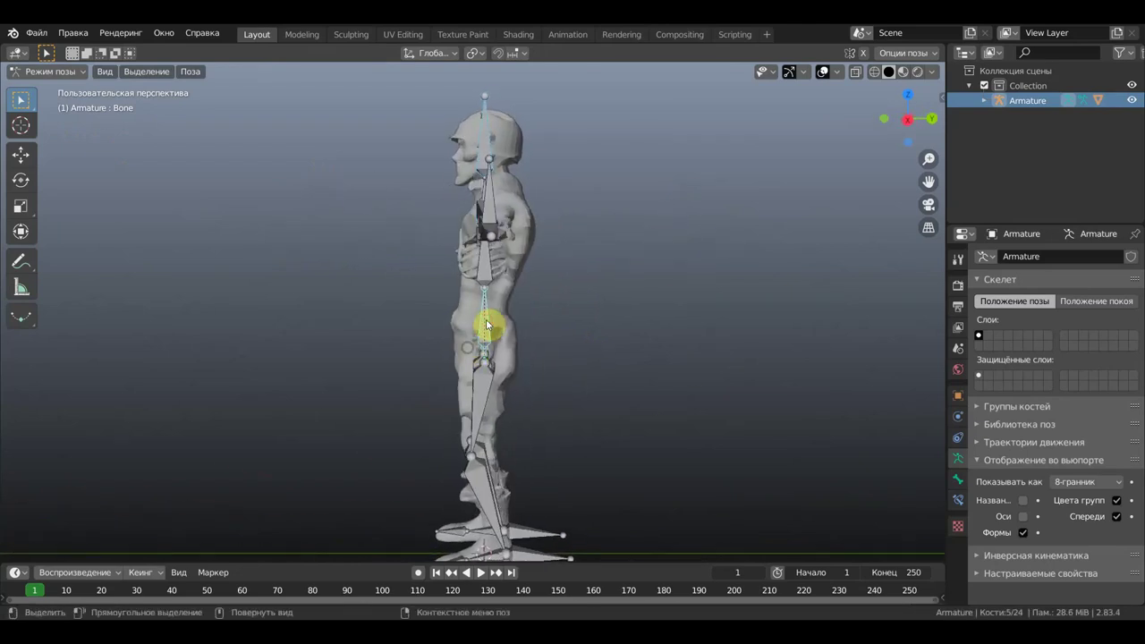
{"action": "left_click", "coordinate": [489, 330]}
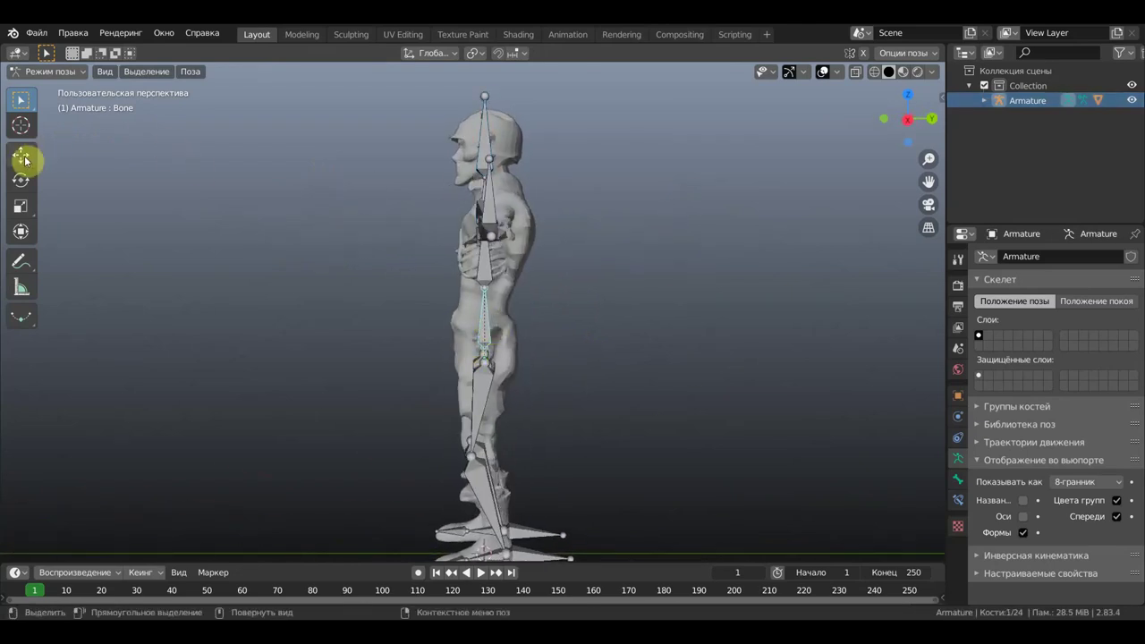
{"action": "left_click", "coordinate": [21, 232]}
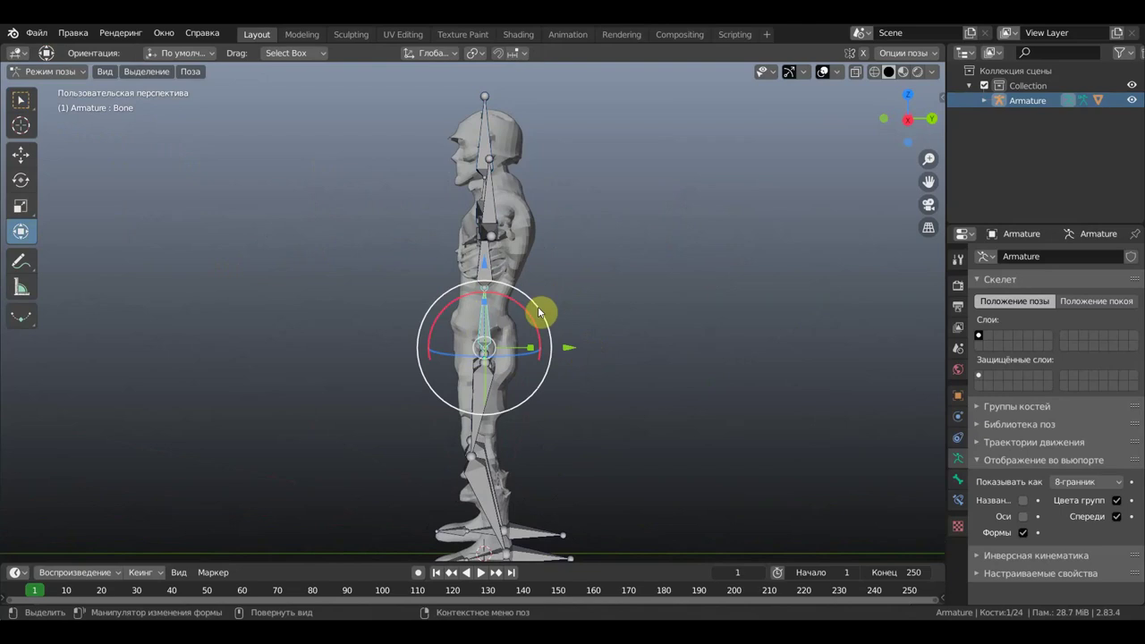
{"action": "left_click_drag", "start_coordinate": [540, 312], "coordinate": [545, 304]}
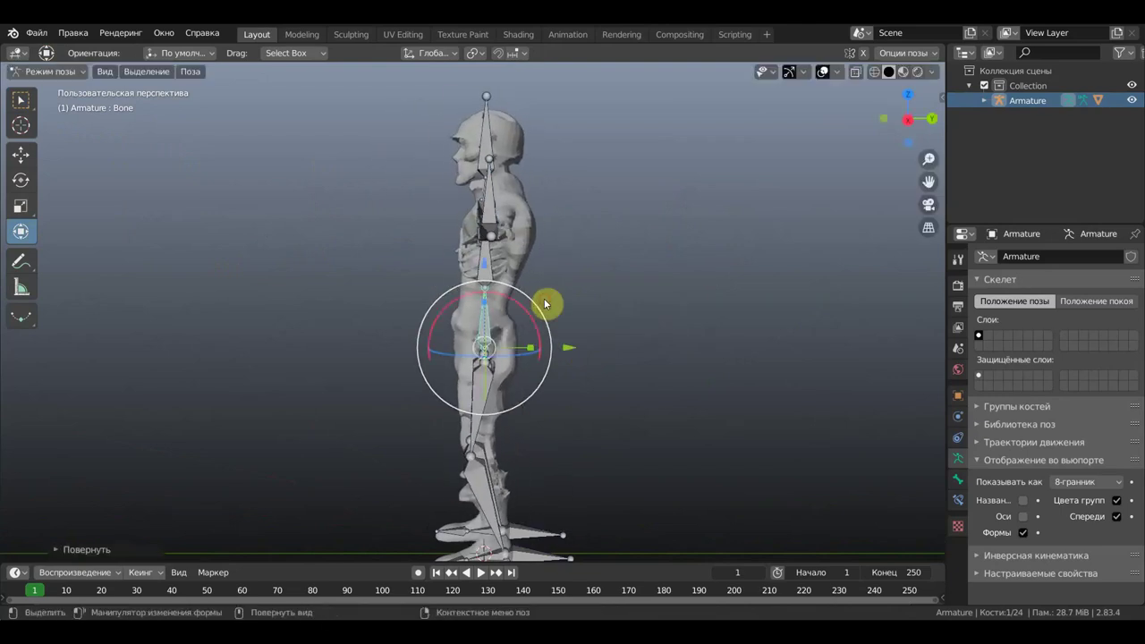
{"action": "left_click", "coordinate": [510, 265]}
{"action": "mouse_move", "coordinate": [549, 268]}
{"action": "left_mouse_down"}
{"action": "mouse_move", "coordinate": [503, 218]}
{"action": "mouse_move", "coordinate": [528, 280]}
{"action": "left_mouse_up"}
Tilt the head by rotating the neck bone Bone.003.
{"action": "middle_click_drag", "start_coordinate": [604, 360], "coordinate": [698, 346]}
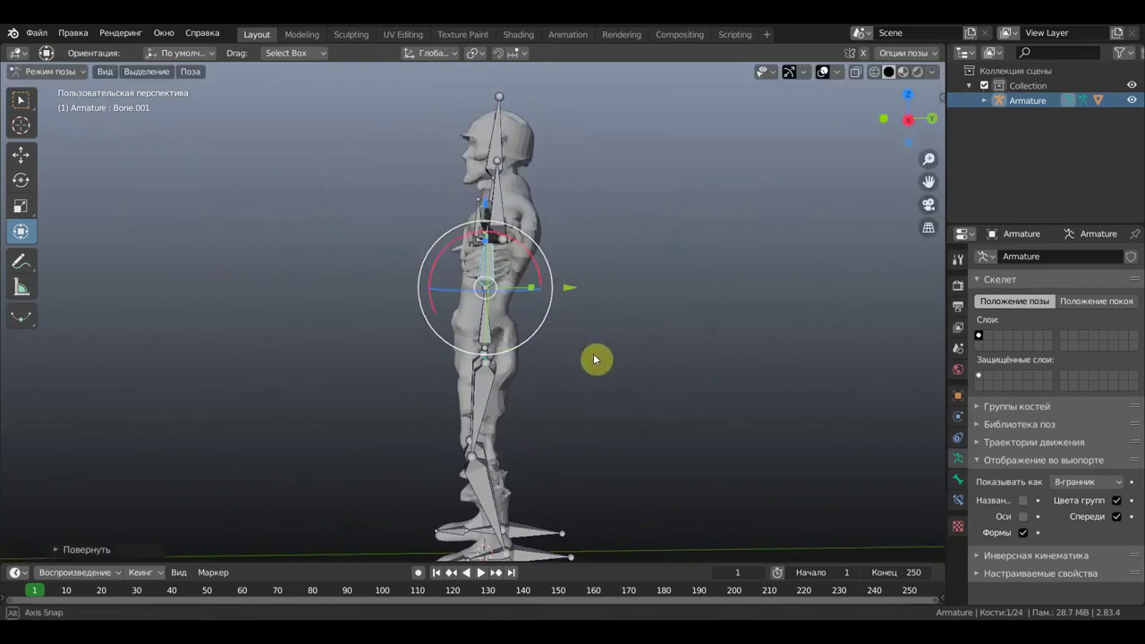
{"action": "scroll", "coordinate": [543, 296], "scroll_direction": "up", "scroll_amount": 2}
{"action": "scroll", "coordinate": [537, 294], "scroll_direction": "up", "scroll_amount": 5}
{"action": "scroll", "coordinate": [624, 306], "scroll_direction": "down", "scroll_amount": 3}
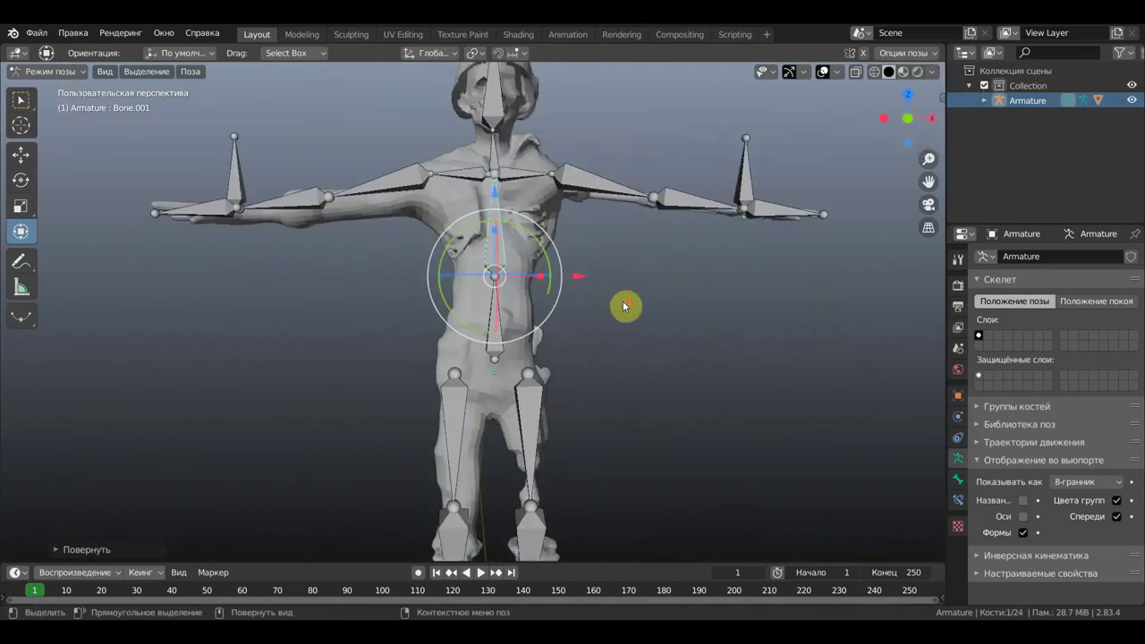
{"action": "scroll", "coordinate": [626, 298], "scroll_direction": "down", "scroll_amount": 2}
{"action": "middle_click_drag", "start_coordinate": [638, 292], "coordinate": [634, 379], "text": "shift"}
{"action": "scroll", "coordinate": [511, 225], "scroll_direction": "up", "scroll_amount": 2}
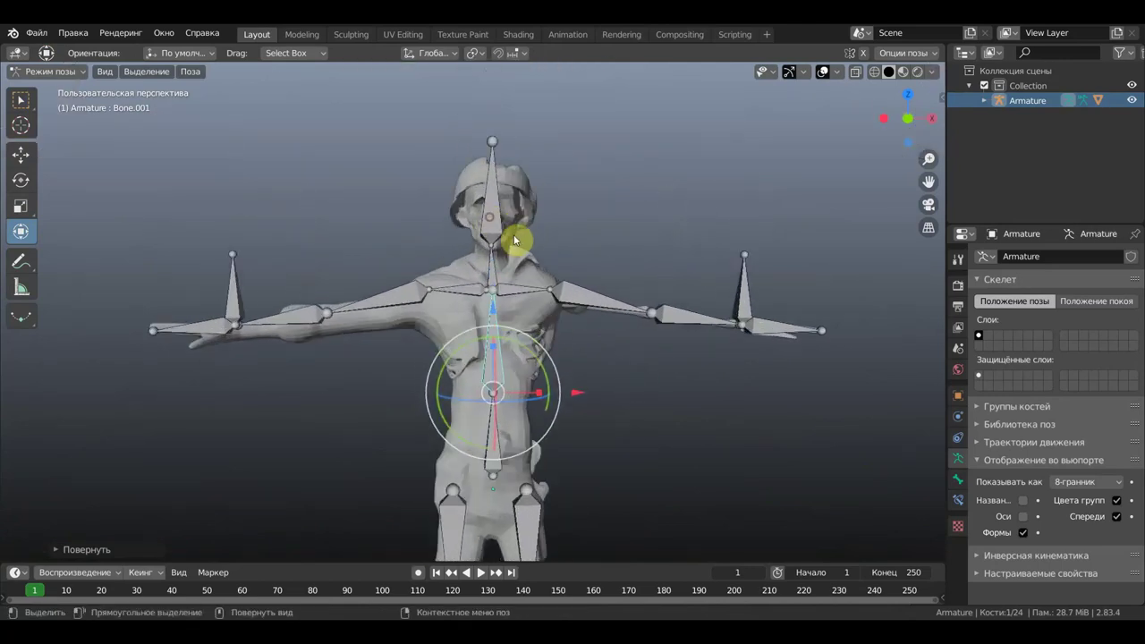
{"action": "left_click", "coordinate": [516, 240]}
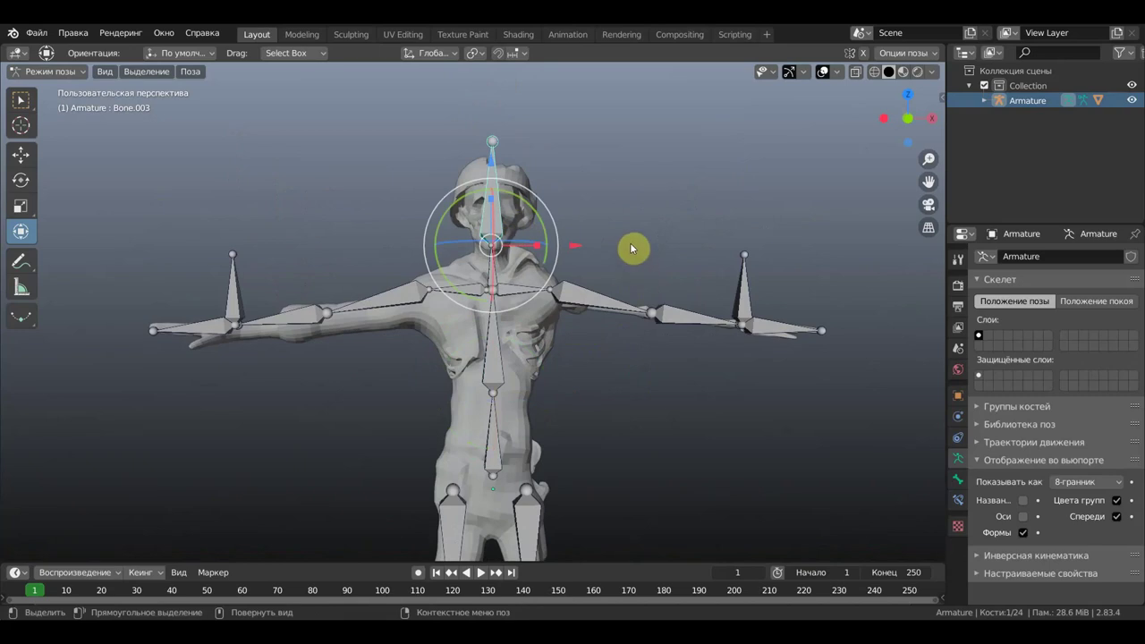
{"action": "mouse_move", "coordinate": [630, 243]}
{"action": "middle_mouse_down"}
{"action": "mouse_move", "coordinate": [724, 261]}
{"action": "mouse_move", "coordinate": [764, 251]}
{"action": "middle_mouse_up"}
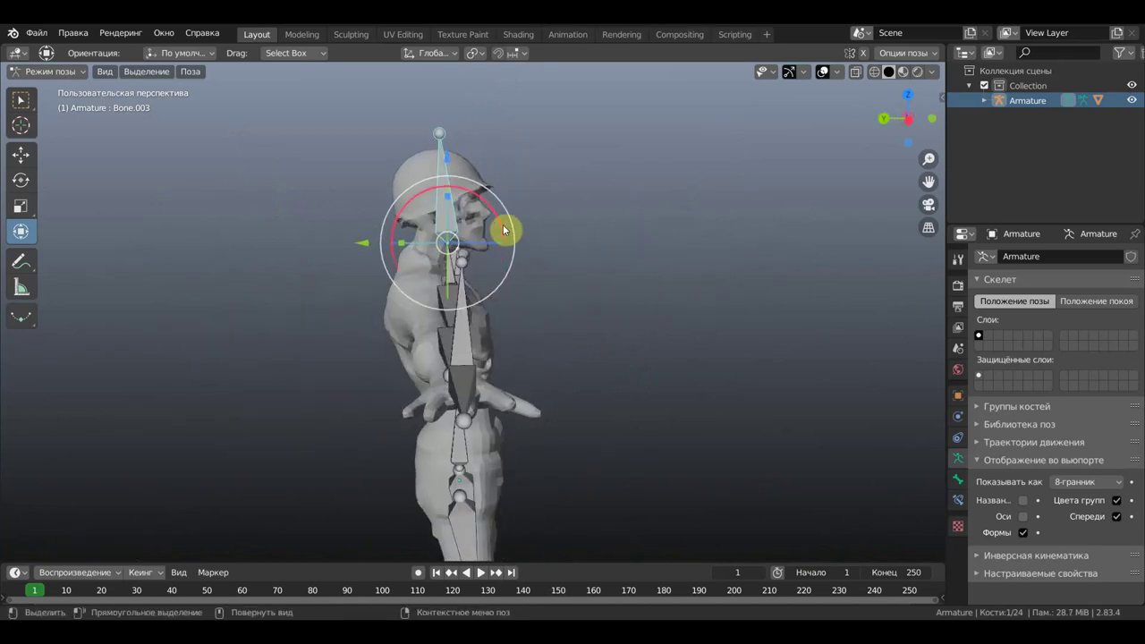
{"action": "mouse_move", "coordinate": [504, 230]}
{"action": "left_mouse_down"}
{"action": "mouse_move", "coordinate": [523, 234]}
{"action": "mouse_move", "coordinate": [447, 149]}
{"action": "mouse_move", "coordinate": [537, 239]}
{"action": "left_mouse_up"}
Move the hand bone Bone.013 to test how the arm deforms.
{"action": "mouse_move", "coordinate": [611, 288]}
{"action": "middle_mouse_down"}
{"action": "mouse_move", "coordinate": [605, 302]}
{"action": "mouse_move", "coordinate": [455, 302]}
{"action": "mouse_move", "coordinate": [486, 300]}
{"action": "middle_mouse_up"}
{"action": "scroll", "coordinate": [618, 320], "scroll_direction": "up", "scroll_amount": 2}
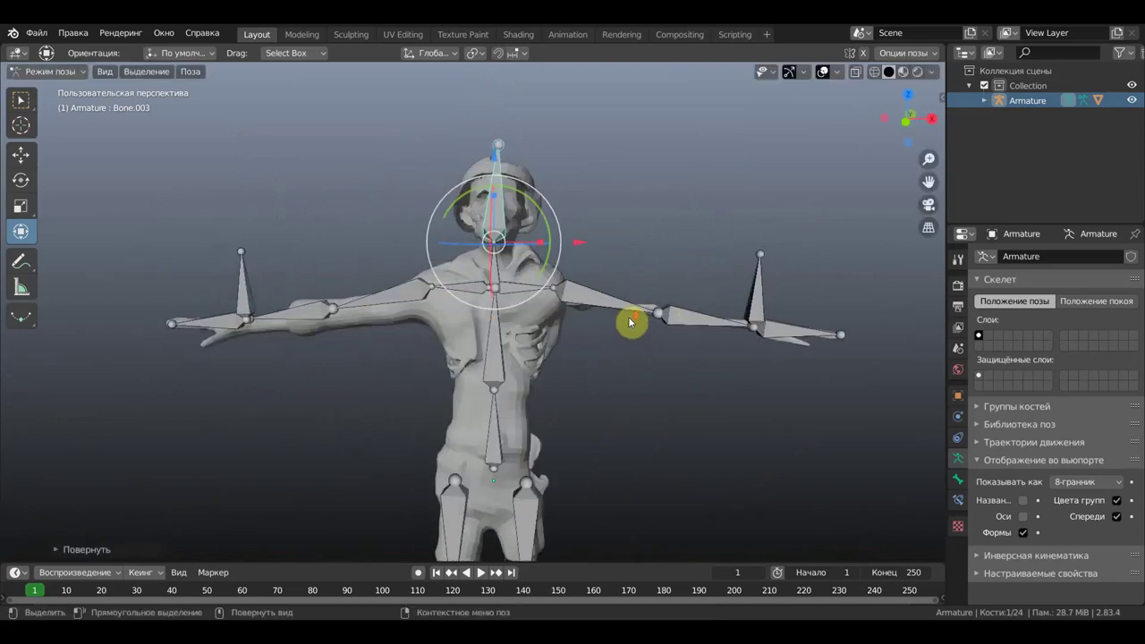
{"action": "scroll", "coordinate": [640, 313], "scroll_direction": "up", "scroll_amount": 1}
{"action": "left_click", "coordinate": [638, 303]}
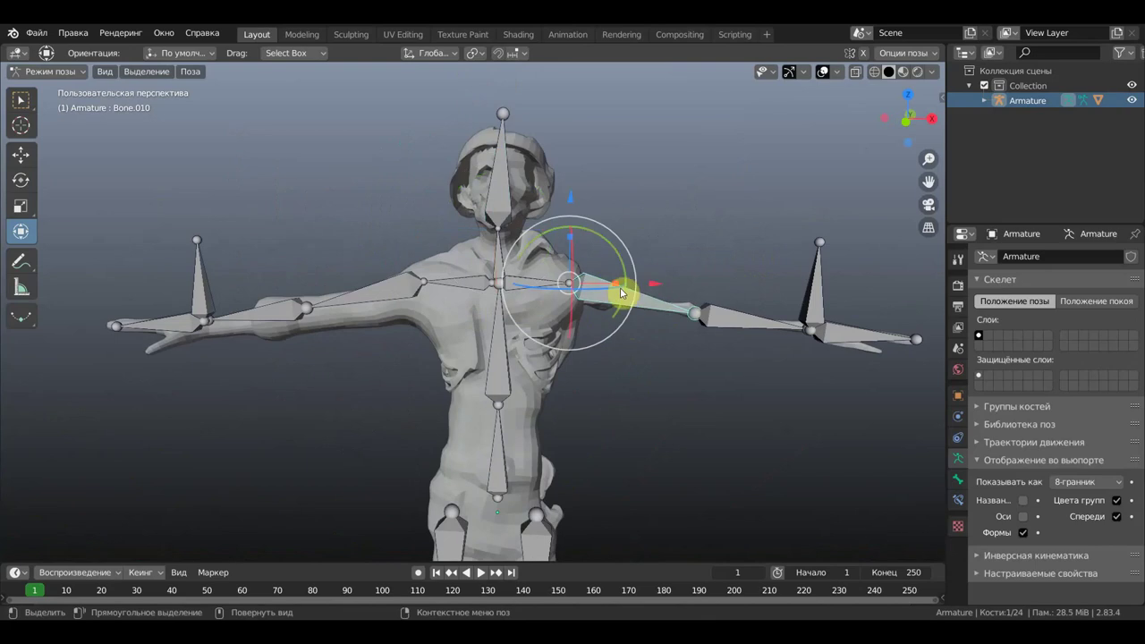
{"action": "left_click", "coordinate": [816, 308]}
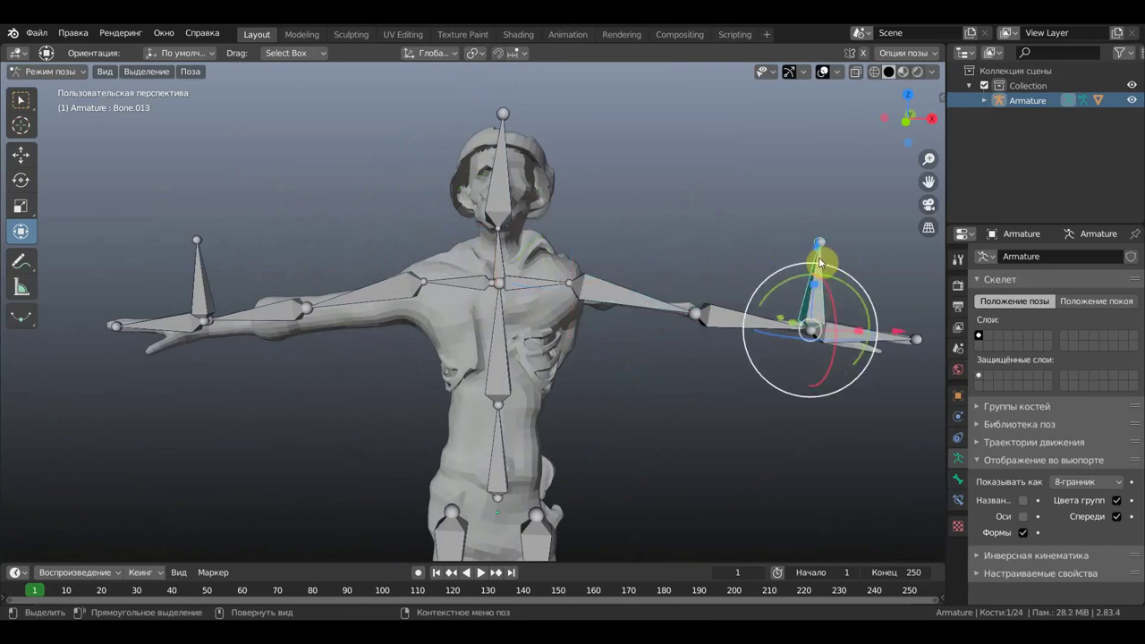
{"action": "mouse_move", "coordinate": [820, 262]}
{"action": "left_mouse_down"}
{"action": "mouse_move", "coordinate": [832, 282]}
{"action": "mouse_move", "coordinate": [827, 264]}
{"action": "left_mouse_up"}
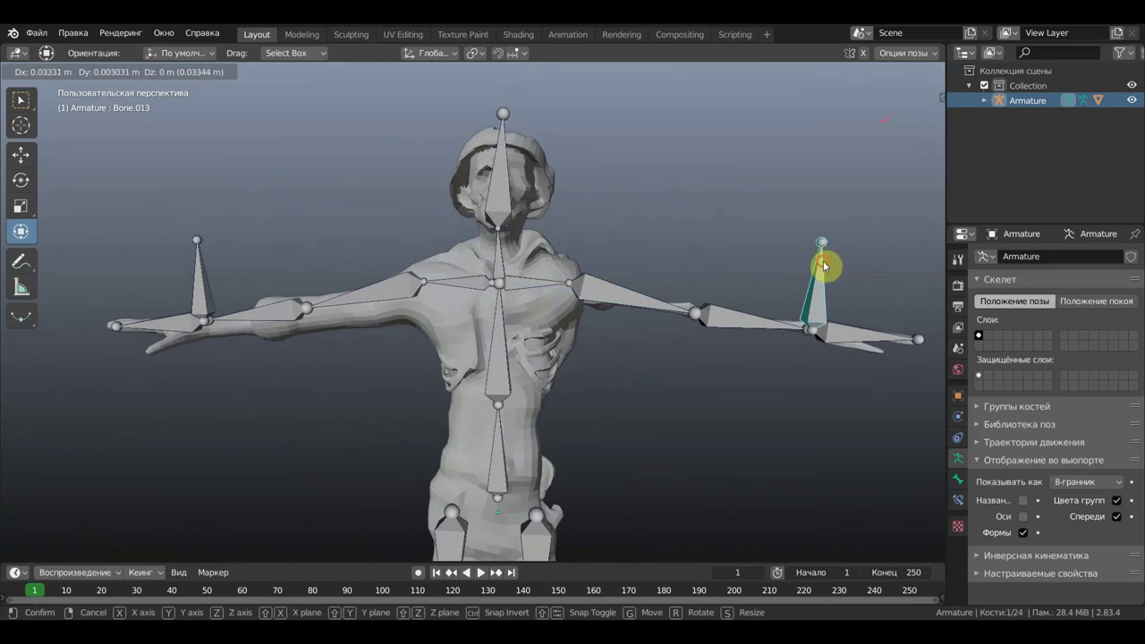
{"action": "left_click", "coordinate": [823, 248]}
Try an elbow rotation on Bone.011, cancel it, and swing the arm with Bone.010.
{"action": "left_click", "coordinate": [690, 319]}
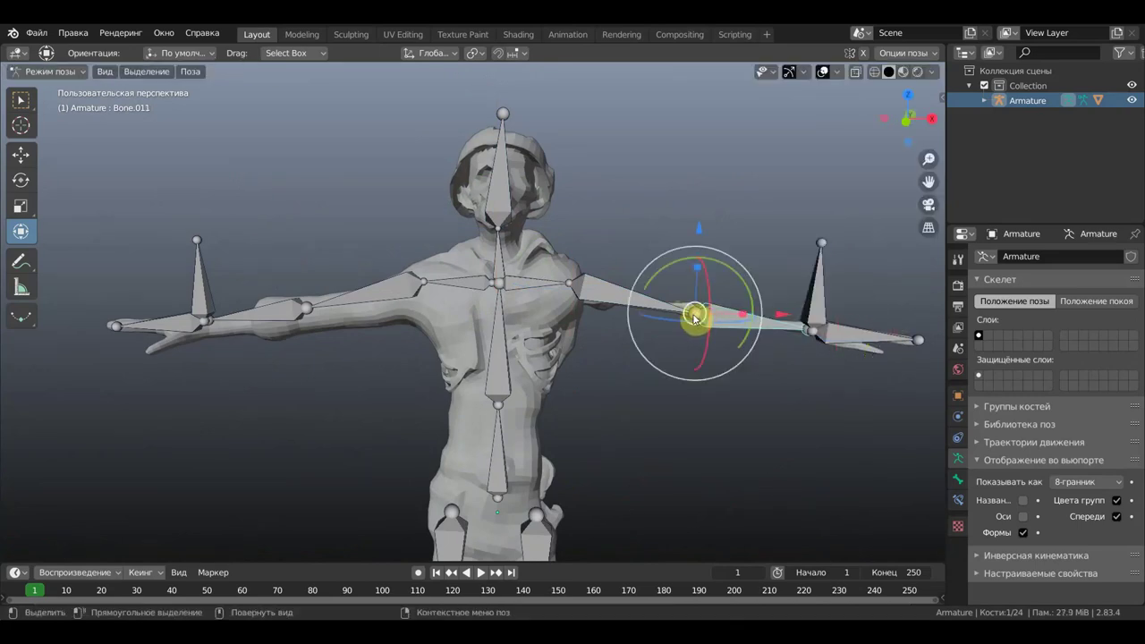
{"action": "left_click_drag", "start_coordinate": [705, 248], "coordinate": [693, 261]}
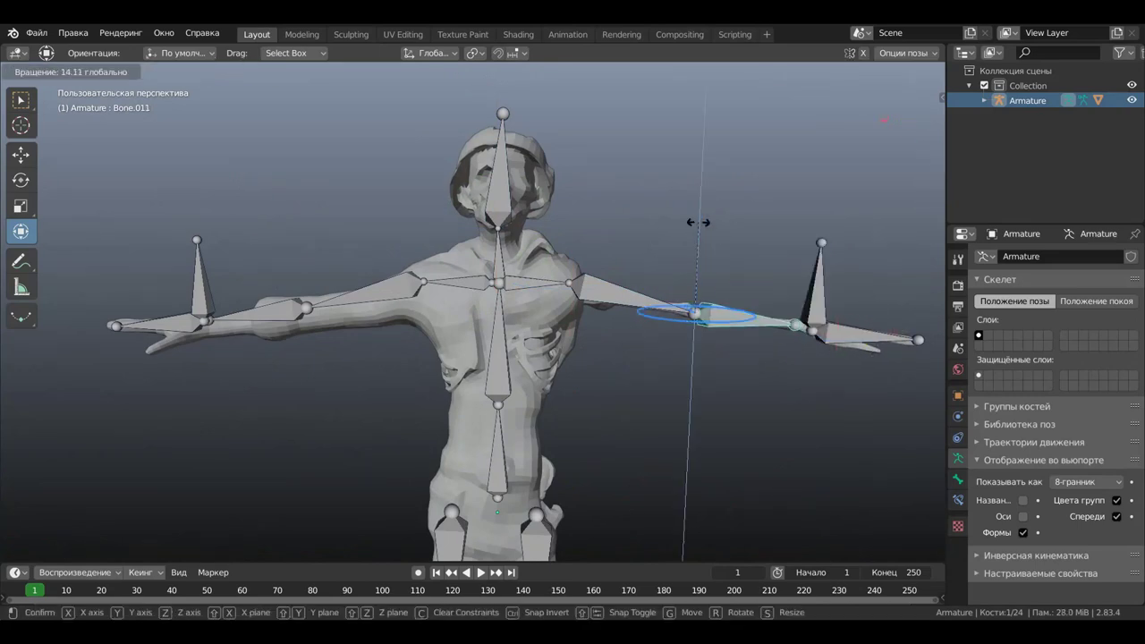
{"action": "right_click", "coordinate": [602, 304]}
{"action": "left_click", "coordinate": [587, 292]}
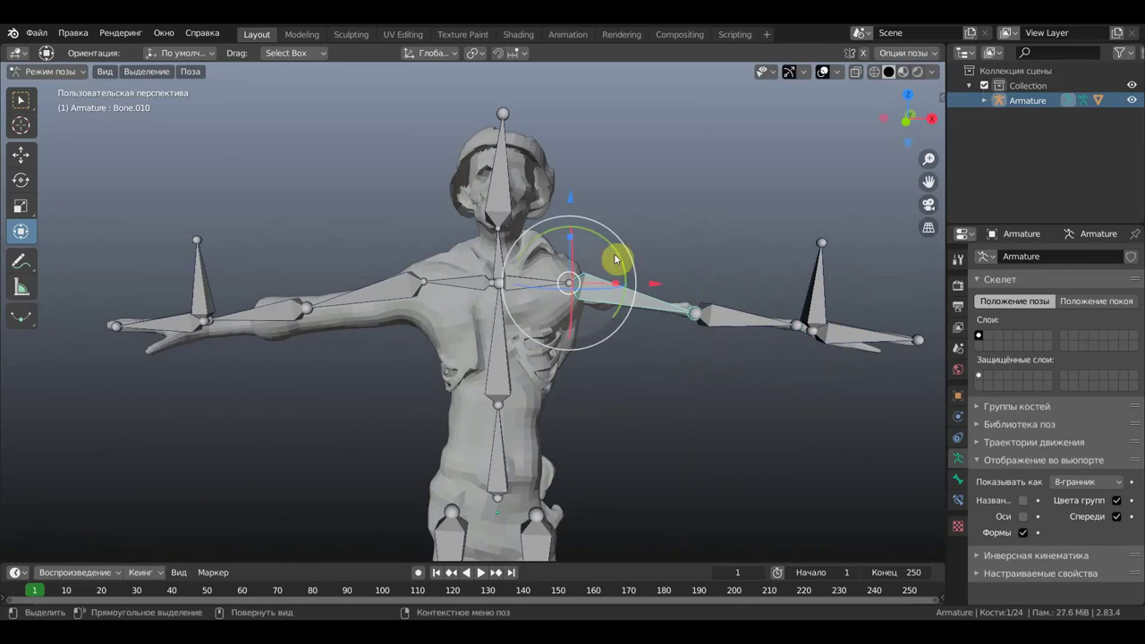
{"action": "mouse_move", "coordinate": [626, 251]}
{"action": "left_mouse_down"}
{"action": "mouse_move", "coordinate": [639, 250]}
{"action": "mouse_move", "coordinate": [627, 284]}
{"action": "mouse_move", "coordinate": [625, 255]}
{"action": "left_mouse_up"}
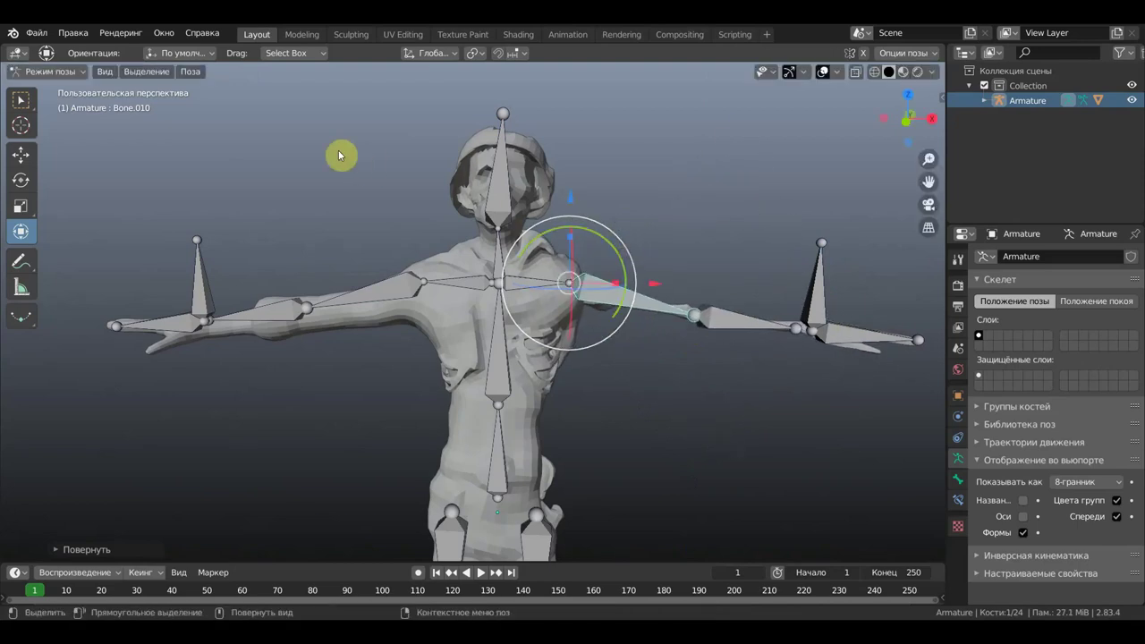
{"action": "left_click", "coordinate": [47, 73]}
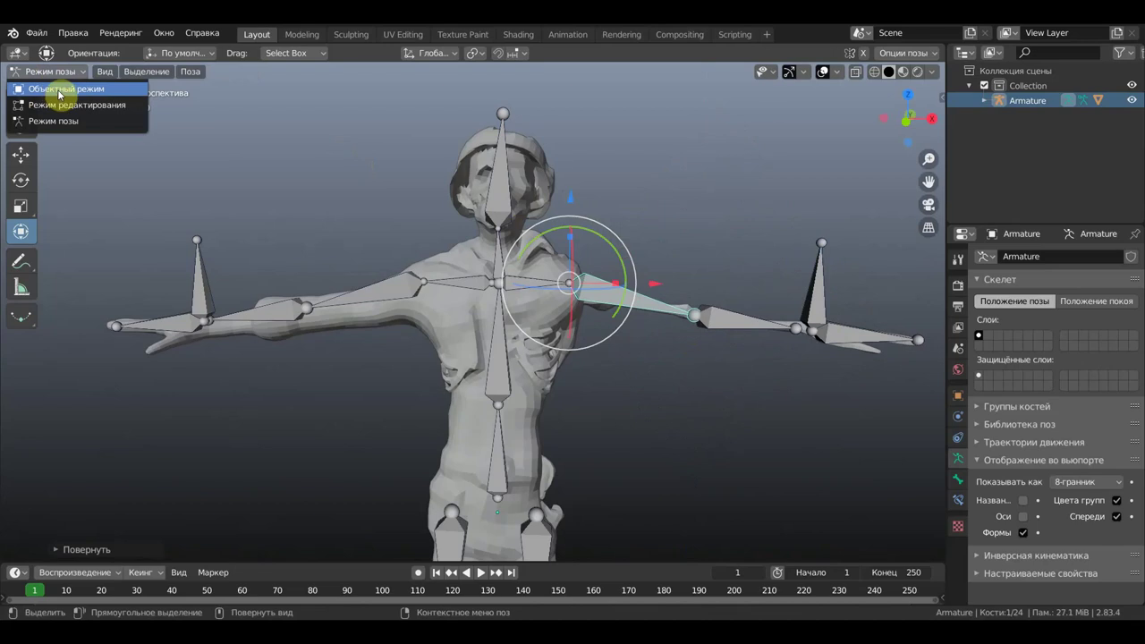
Select the armature and the soldier mesh and enter Weight Paint mode.
{"action": "left_click", "coordinate": [59, 91]}
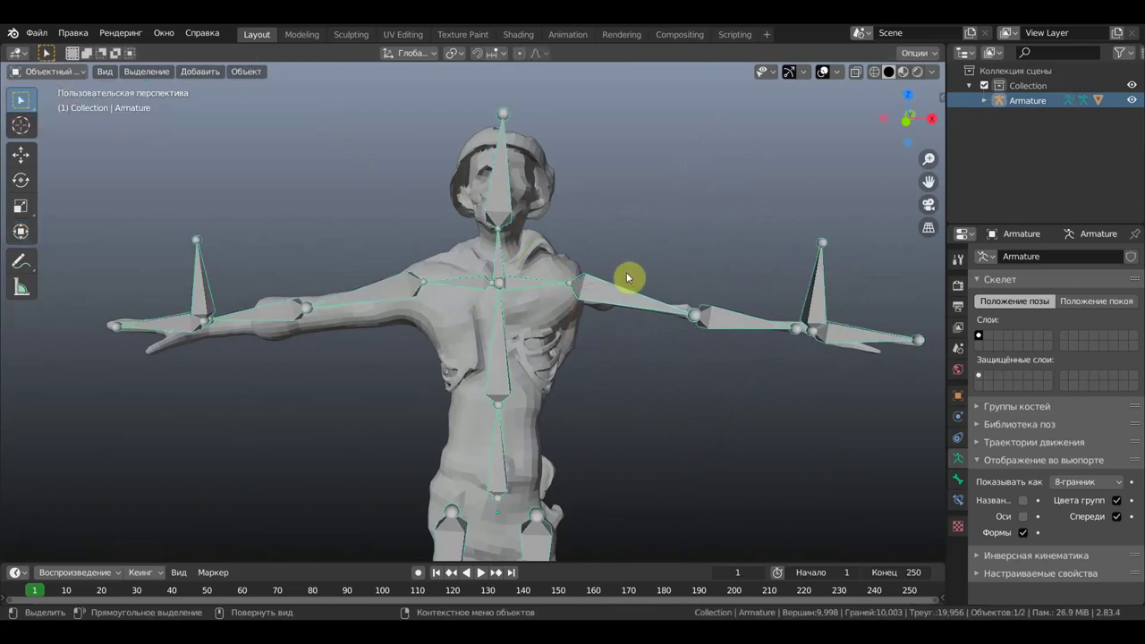
{"action": "left_click", "coordinate": [500, 269]}
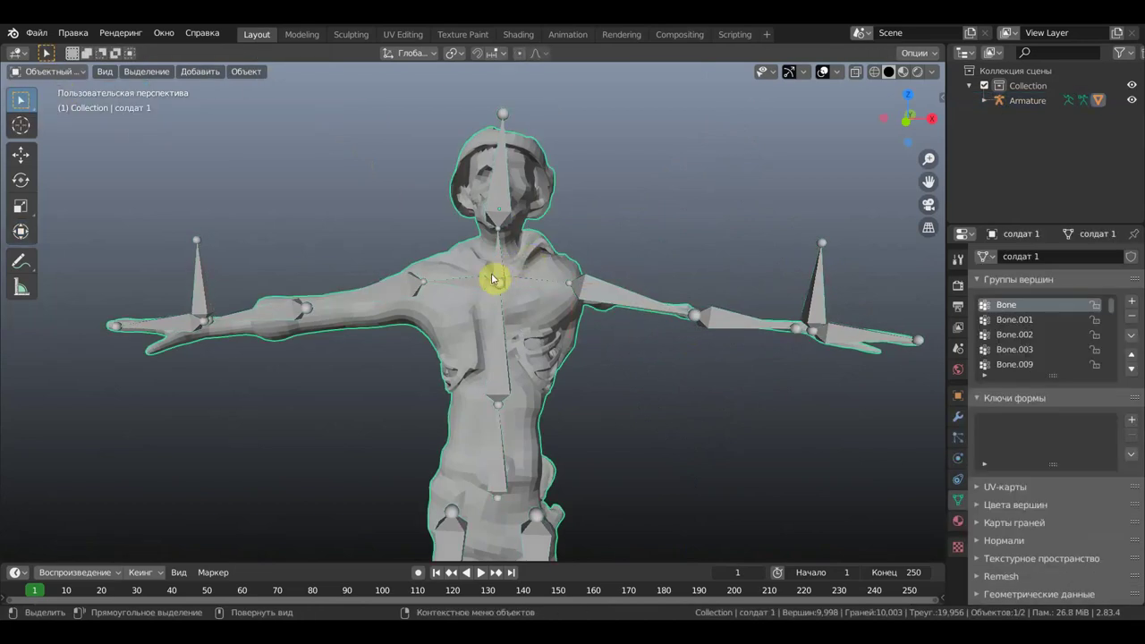
{"action": "left_click", "coordinate": [500, 278]}
{"action": "left_click", "coordinate": [530, 262], "text": "shift"}
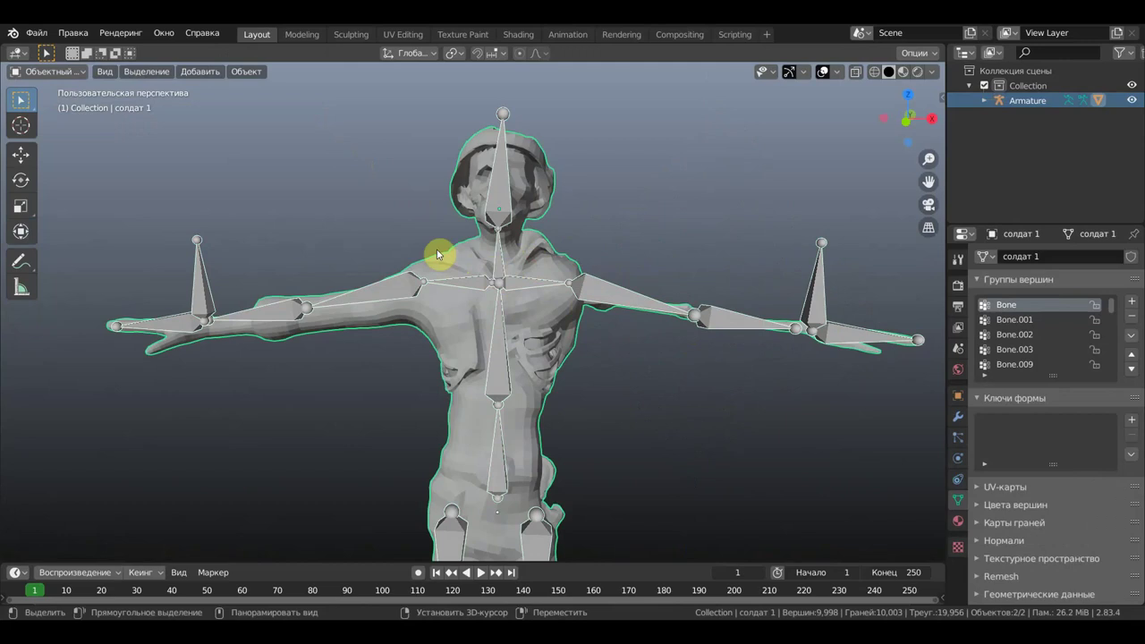
{"action": "left_click", "coordinate": [51, 71]}
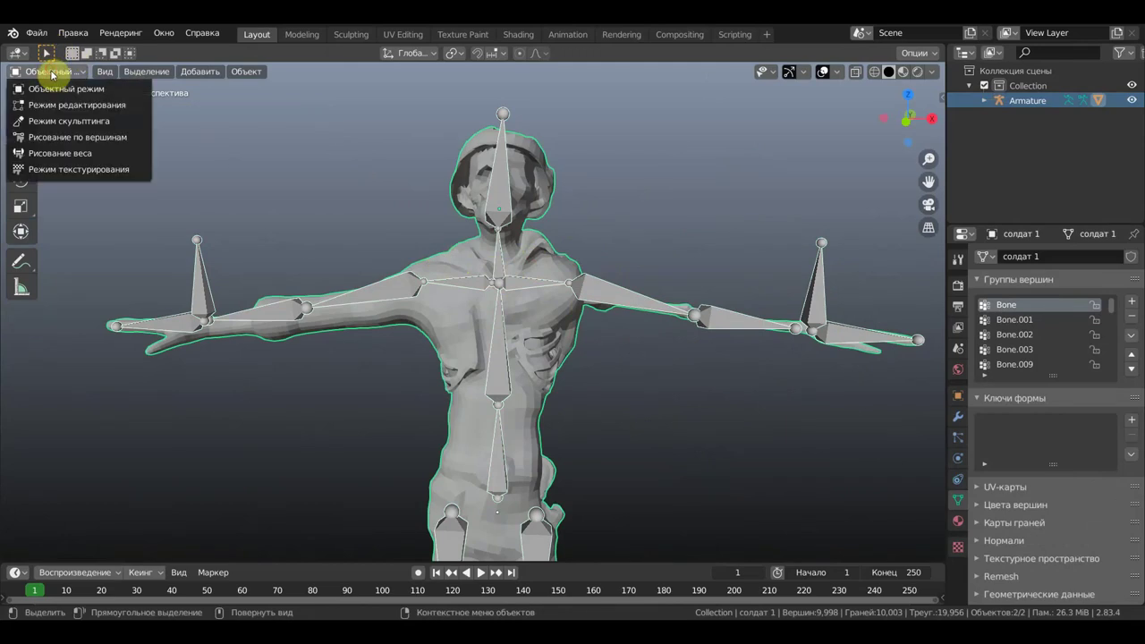
{"action": "left_click", "coordinate": [66, 155]}
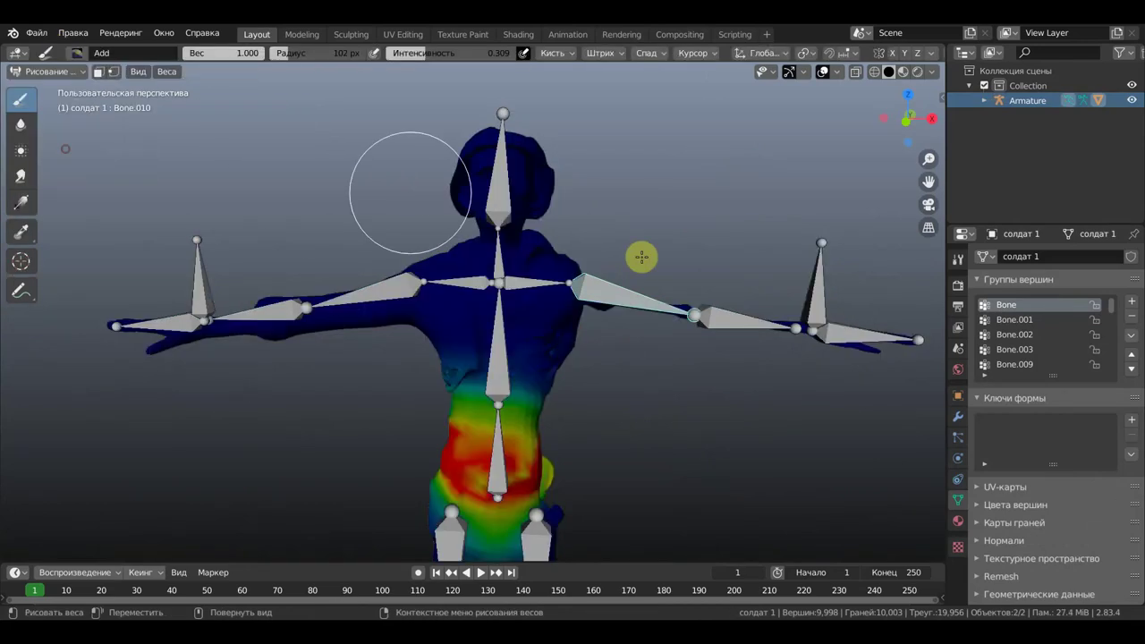
Activate Bone.010, then paint Bone.011 weight along the forearm.
{"action": "left_click", "coordinate": [648, 311], "text": "ctrl"}
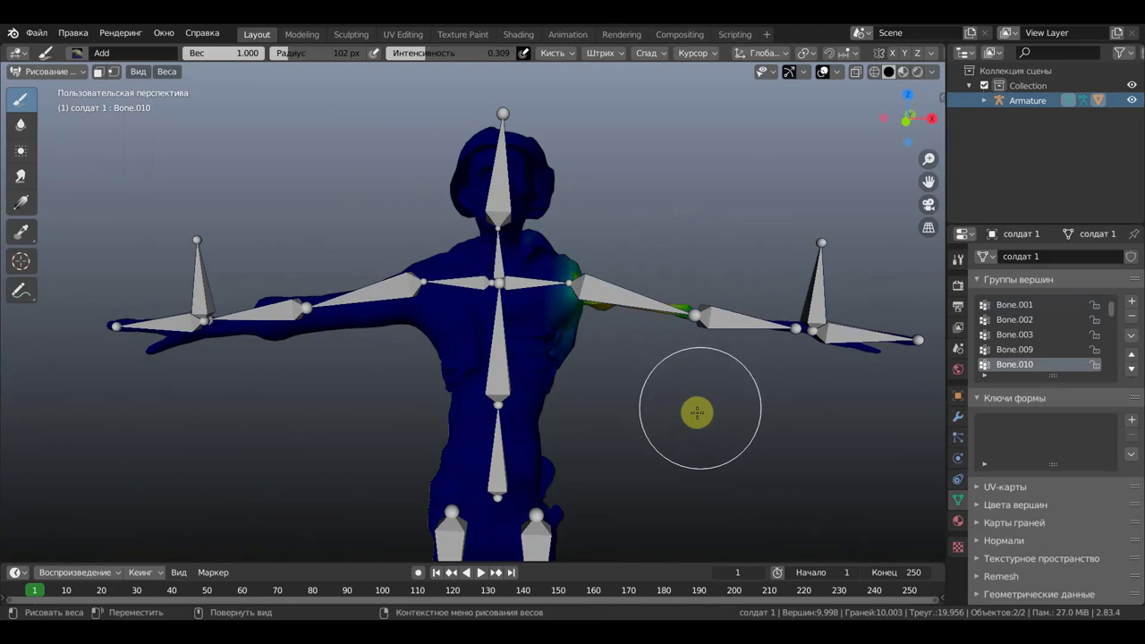
{"action": "mouse_move", "coordinate": [691, 420]}
{"action": "middle_mouse_down"}
{"action": "mouse_move", "coordinate": [633, 481]}
{"action": "mouse_move", "coordinate": [734, 534]}
{"action": "middle_mouse_up"}
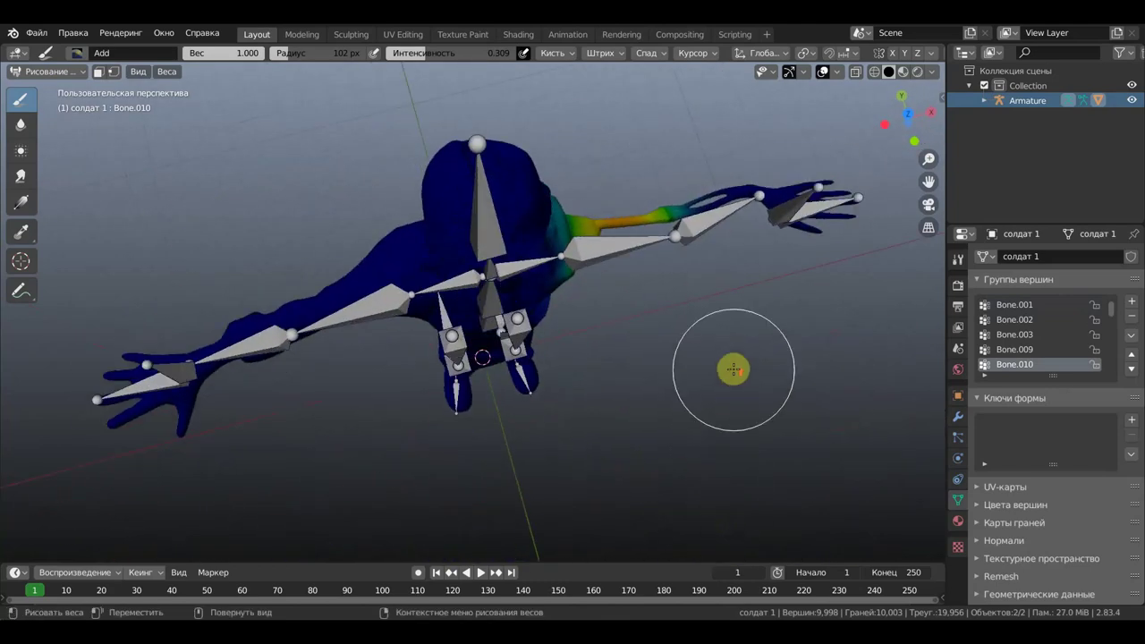
{"action": "scroll", "coordinate": [734, 368], "scroll_direction": "up", "scroll_amount": 3}
{"action": "mouse_move", "coordinate": [776, 365]}
{"action": "middle_mouse_down"}
{"action": "mouse_move", "coordinate": [582, 435]}
{"action": "mouse_move", "coordinate": [544, 486]}
{"action": "middle_mouse_up"}
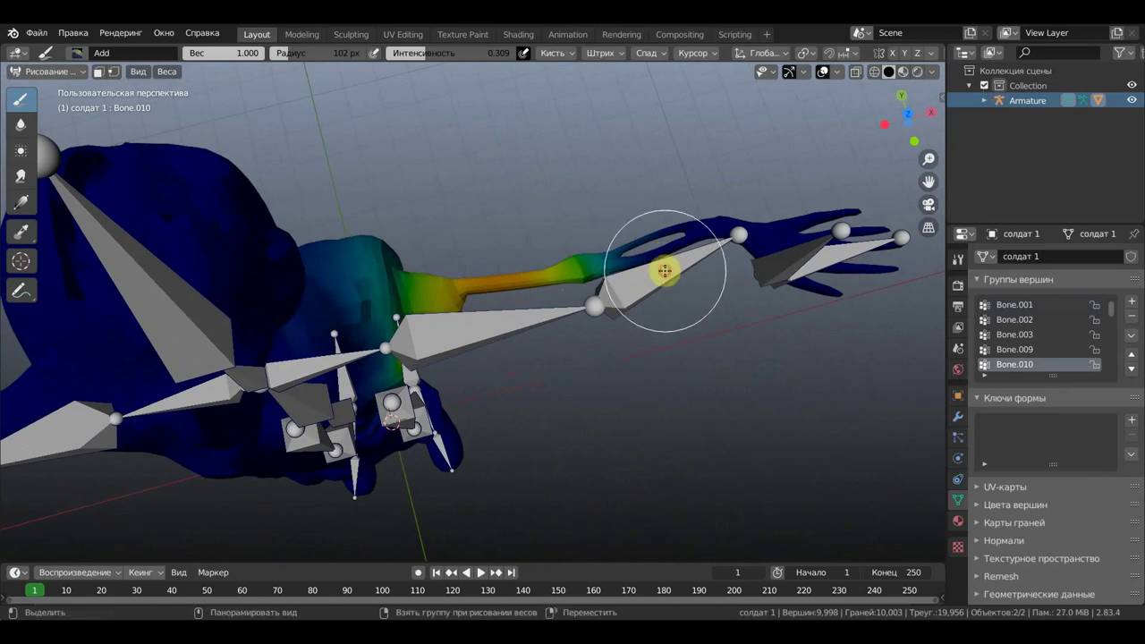
{"action": "left_click", "coordinate": [665, 270], "text": "ctrl"}
{"action": "left_click_drag", "start_coordinate": [668, 247], "coordinate": [701, 249]}
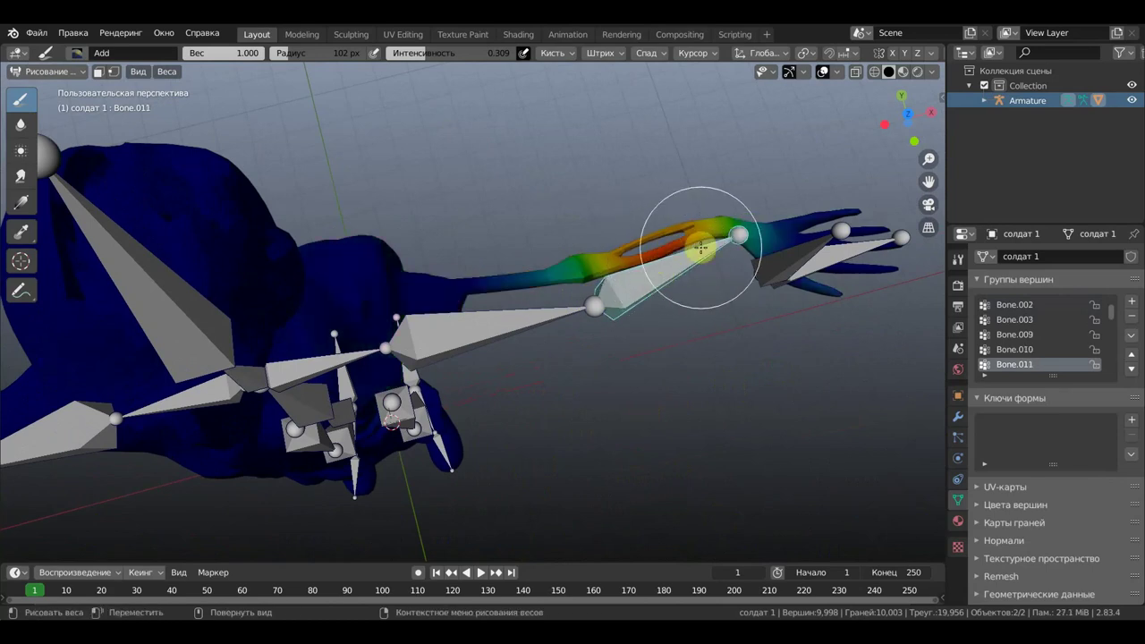
Paint Bone.012 weight over the hand toward the wrist.
{"action": "left_click", "coordinate": [802, 259], "text": "ctrl"}
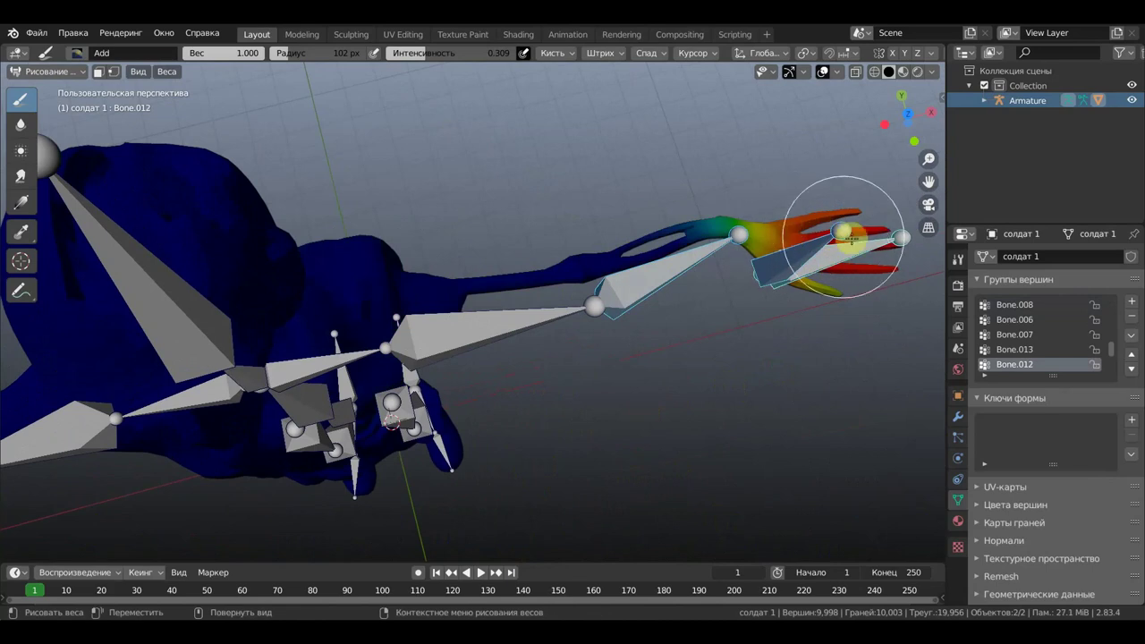
{"action": "left_click_drag", "start_coordinate": [860, 255], "coordinate": [840, 262]}
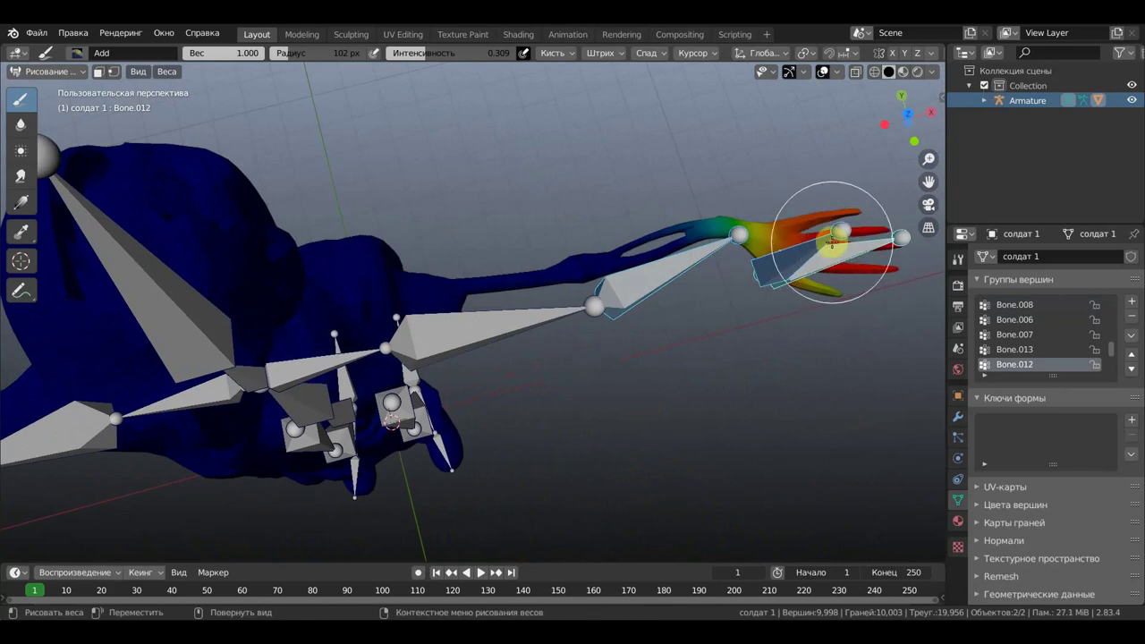
{"action": "mouse_move", "coordinate": [828, 248]}
{"action": "left_mouse_down"}
{"action": "mouse_move", "coordinate": [743, 252]}
{"action": "mouse_move", "coordinate": [442, 170]}
{"action": "left_mouse_up"}
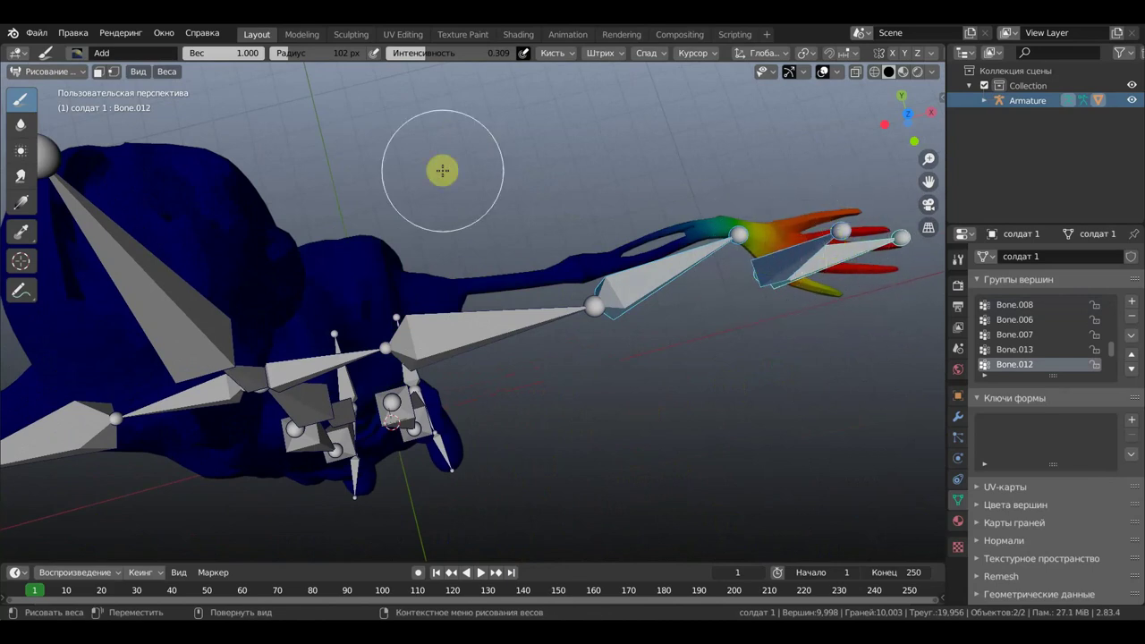
Switch the brush blend to Lighten and keep painting the hand weights.
{"action": "left_click", "coordinate": [89, 53]}
{"action": "left_click", "coordinate": [287, 110]}
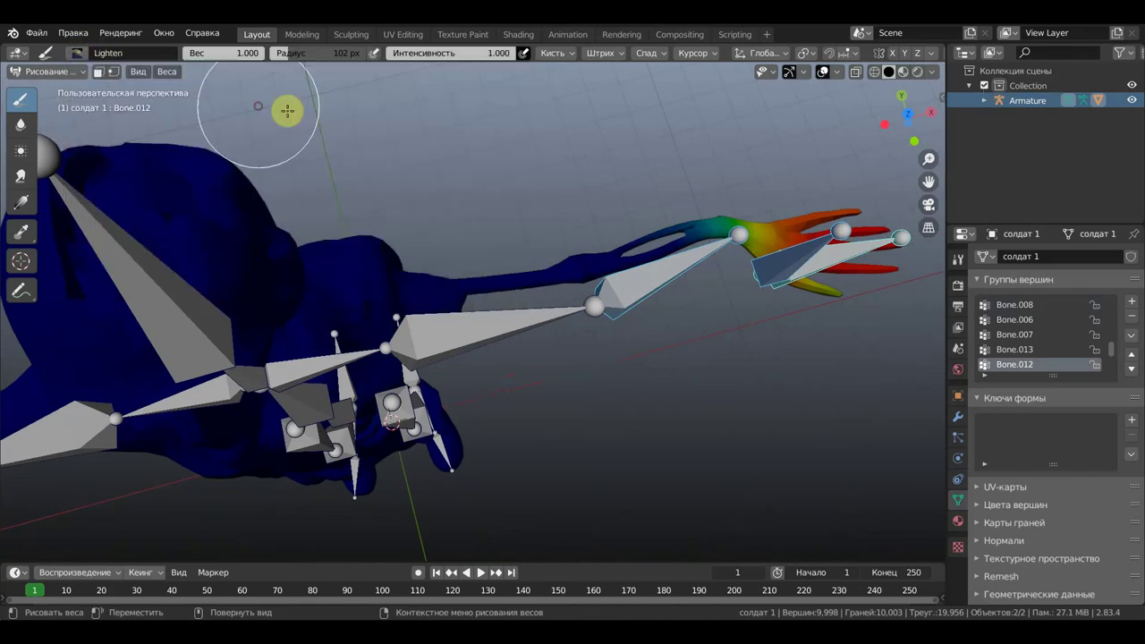
{"action": "left_click_drag", "start_coordinate": [848, 229], "coordinate": [810, 241]}
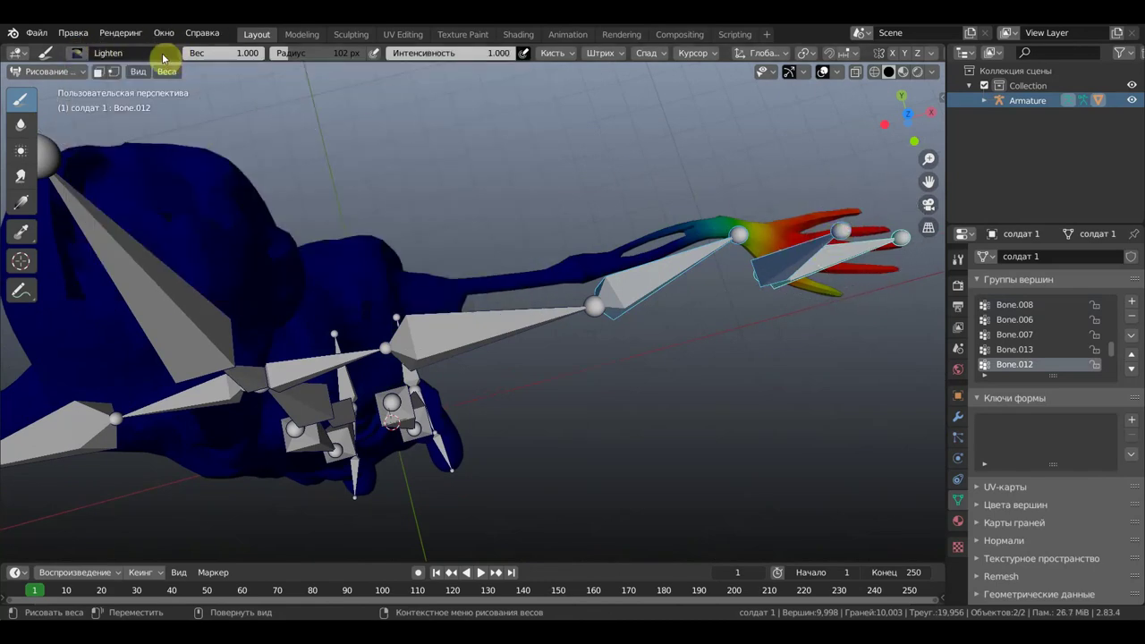
{"action": "left_click_drag", "start_coordinate": [618, 194], "coordinate": [657, 280]}
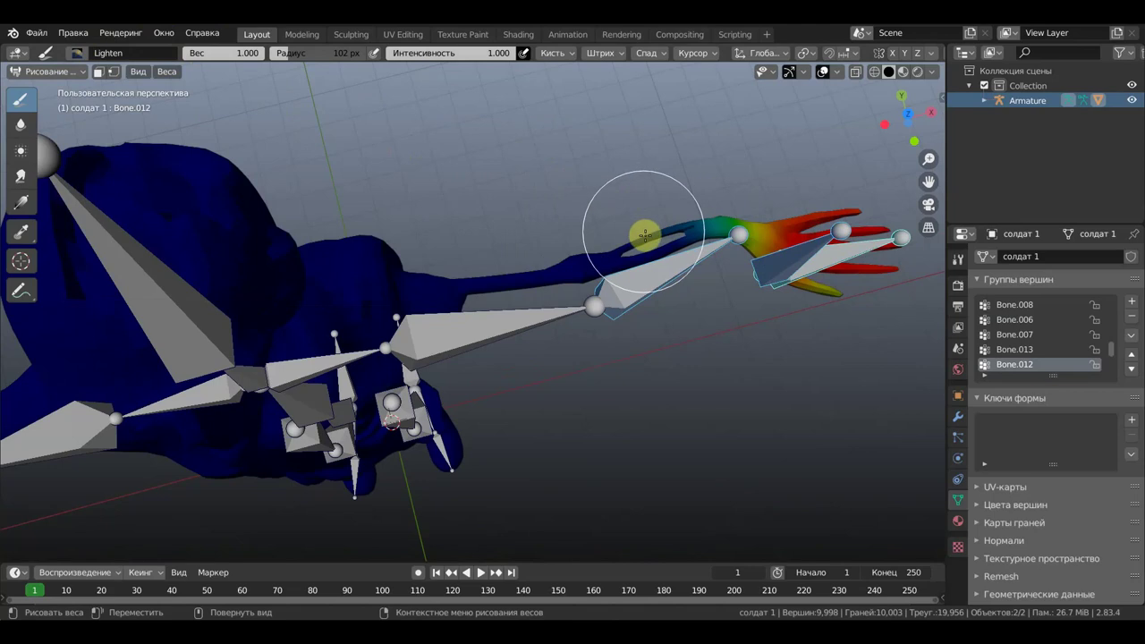
Activate Bone.011 and erase its forearm weights with the Subtract brush.
{"action": "left_click", "coordinate": [657, 280], "text": "ctrl"}
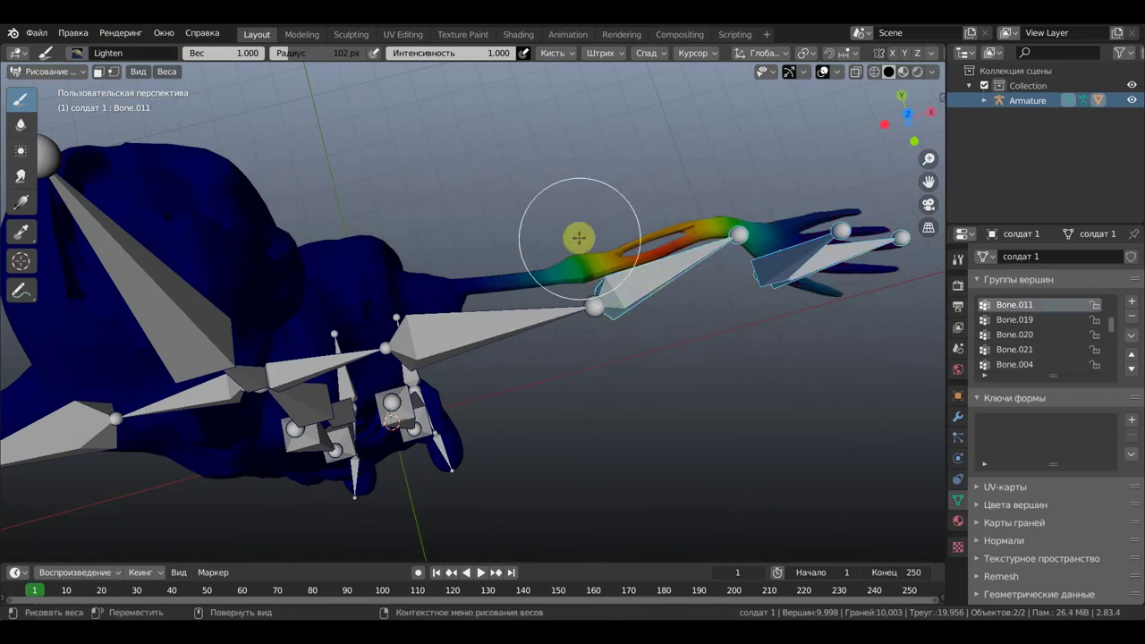
{"action": "left_click", "coordinate": [75, 53]}
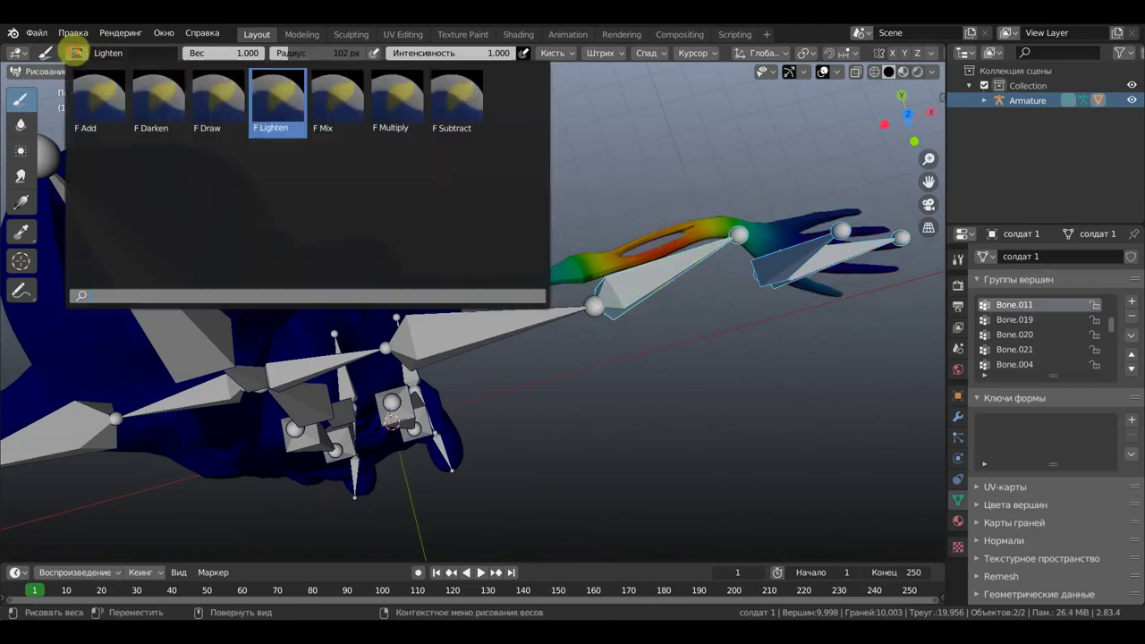
{"action": "left_click", "coordinate": [439, 110]}
{"action": "mouse_move", "coordinate": [670, 263]}
{"action": "left_mouse_down"}
{"action": "mouse_move", "coordinate": [654, 240]}
{"action": "mouse_move", "coordinate": [591, 253]}
{"action": "mouse_move", "coordinate": [810, 230]}
{"action": "mouse_move", "coordinate": [760, 263]}
{"action": "mouse_move", "coordinate": [902, 249]}
{"action": "mouse_move", "coordinate": [760, 289]}
{"action": "mouse_move", "coordinate": [608, 260]}
{"action": "mouse_move", "coordinate": [552, 276]}
{"action": "mouse_move", "coordinate": [221, 92]}
{"action": "left_mouse_up"}
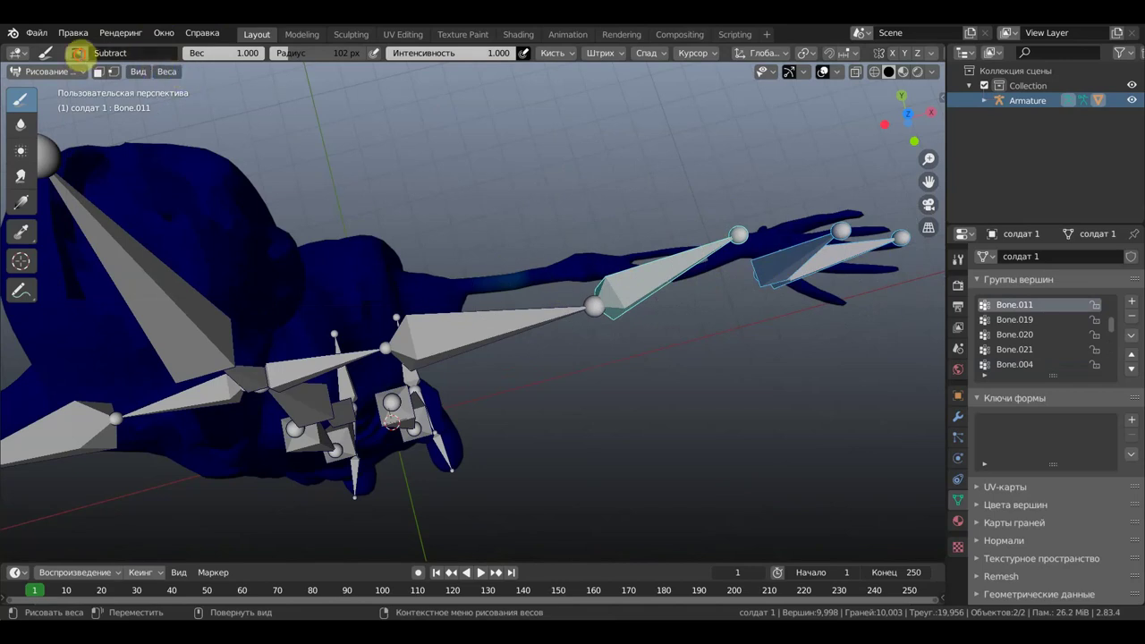
Set the brush blend back to Add, passing through Draw.
{"action": "left_click", "coordinate": [79, 53]}
{"action": "left_click", "coordinate": [217, 103]}
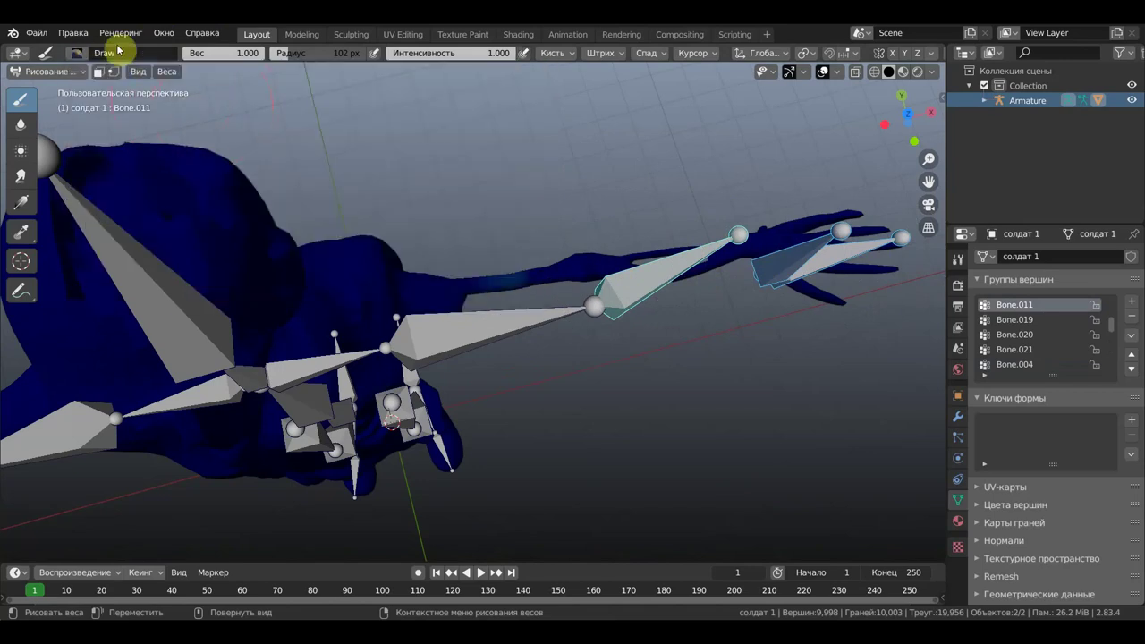
{"action": "left_click", "coordinate": [79, 53]}
{"action": "left_click", "coordinate": [100, 98]}
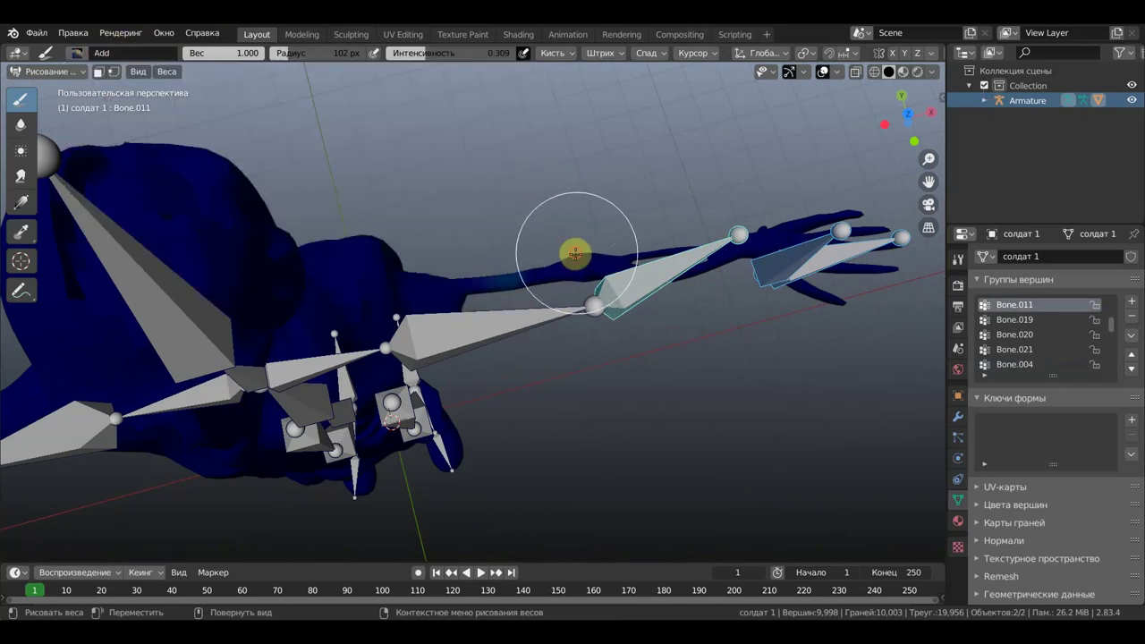
Paint Bone.011 weight along the forearm and wrist and onto the hand.
{"action": "mouse_move", "coordinate": [576, 253]}
{"action": "left_mouse_down"}
{"action": "mouse_move", "coordinate": [575, 286]}
{"action": "mouse_move", "coordinate": [499, 263]}
{"action": "mouse_move", "coordinate": [448, 263]}
{"action": "mouse_move", "coordinate": [447, 274]}
{"action": "left_mouse_up"}
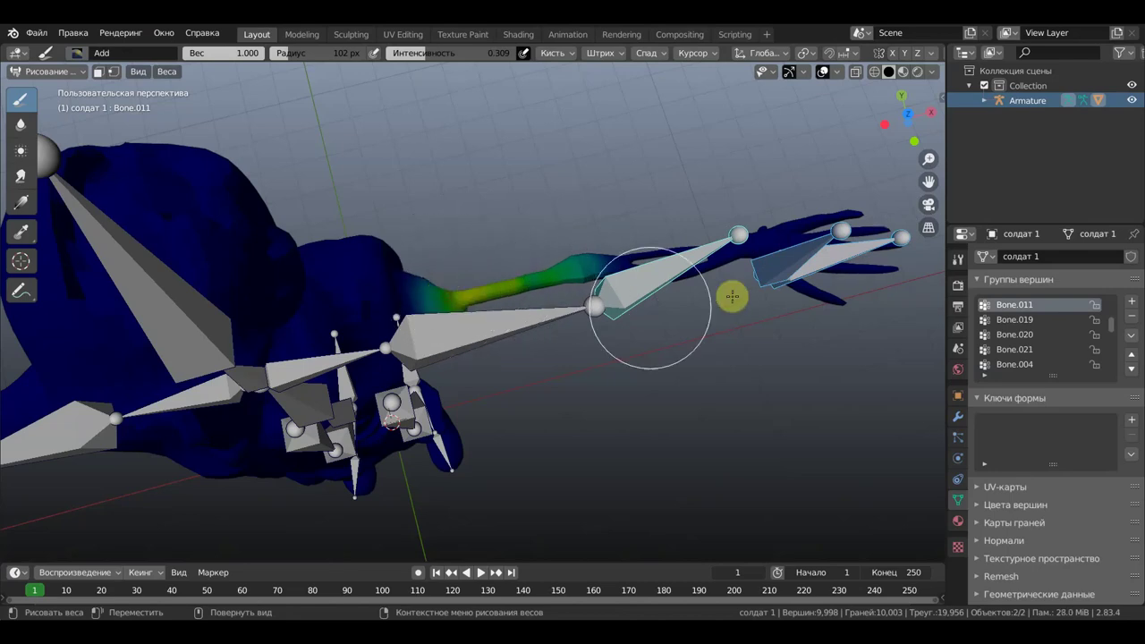
{"action": "mouse_move", "coordinate": [691, 261]}
{"action": "left_mouse_down"}
{"action": "mouse_move", "coordinate": [659, 245]}
{"action": "mouse_move", "coordinate": [703, 230]}
{"action": "mouse_move", "coordinate": [699, 214]}
{"action": "mouse_move", "coordinate": [742, 263]}
{"action": "mouse_move", "coordinate": [792, 225]}
{"action": "mouse_move", "coordinate": [847, 276]}
{"action": "mouse_move", "coordinate": [864, 250]}
{"action": "mouse_move", "coordinate": [728, 248]}
{"action": "mouse_move", "coordinate": [605, 276]}
{"action": "mouse_move", "coordinate": [587, 257]}
{"action": "mouse_move", "coordinate": [725, 234]}
{"action": "left_mouse_up"}
{"action": "mouse_move", "coordinate": [656, 252]}
{"action": "left_mouse_down"}
{"action": "mouse_move", "coordinate": [522, 268]}
{"action": "mouse_move", "coordinate": [513, 295]}
{"action": "left_mouse_up"}
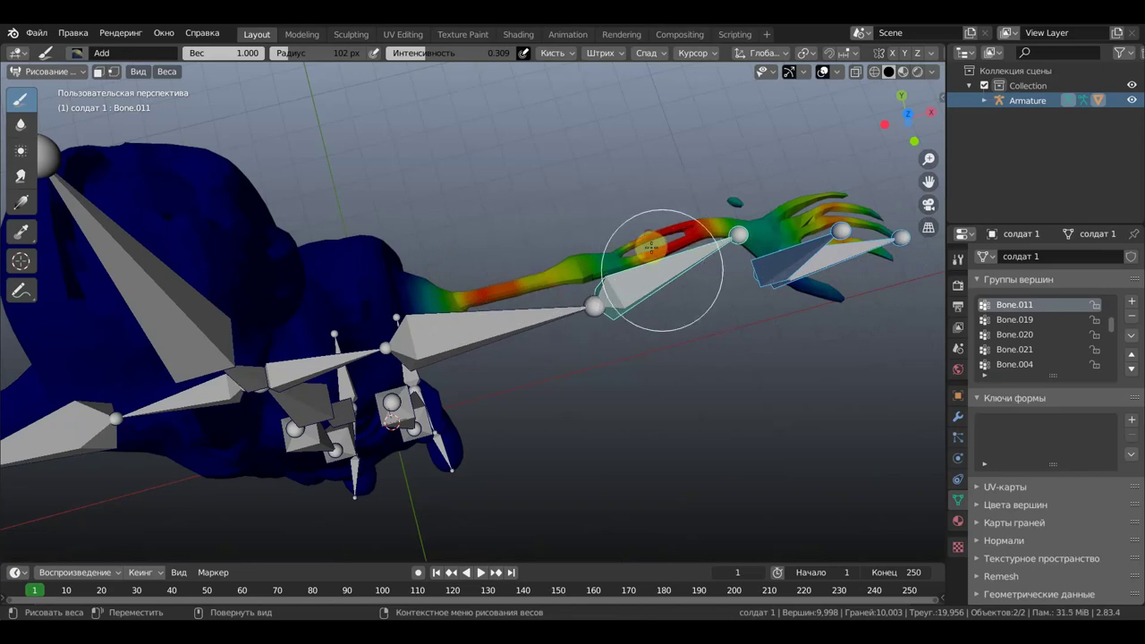
{"action": "mouse_move", "coordinate": [642, 255]}
{"action": "left_mouse_down"}
{"action": "mouse_move", "coordinate": [729, 224]}
{"action": "mouse_move", "coordinate": [793, 217]}
{"action": "mouse_move", "coordinate": [802, 235]}
{"action": "mouse_move", "coordinate": [767, 230]}
{"action": "mouse_move", "coordinate": [800, 203]}
{"action": "mouse_move", "coordinate": [844, 205]}
{"action": "mouse_move", "coordinate": [870, 230]}
{"action": "mouse_move", "coordinate": [844, 217]}
{"action": "mouse_move", "coordinate": [835, 263]}
{"action": "mouse_move", "coordinate": [871, 200]}
{"action": "mouse_move", "coordinate": [856, 253]}
{"action": "mouse_move", "coordinate": [706, 255]}
{"action": "mouse_move", "coordinate": [269, 328]}
{"action": "mouse_move", "coordinate": [333, 259]}
{"action": "mouse_move", "coordinate": [370, 274]}
{"action": "mouse_move", "coordinate": [301, 274]}
{"action": "mouse_move", "coordinate": [337, 294]}
{"action": "left_mouse_up"}
Orbit and zoom around the soldier to inspect the painted weights.
{"action": "scroll", "coordinate": [338, 294], "scroll_direction": "down", "scroll_amount": 5}
{"action": "mouse_move", "coordinate": [607, 381]}
{"action": "middle_mouse_down"}
{"action": "mouse_move", "coordinate": [539, 312]}
{"action": "mouse_move", "coordinate": [760, 332]}
{"action": "mouse_move", "coordinate": [713, 332]}
{"action": "mouse_move", "coordinate": [689, 358]}
{"action": "mouse_move", "coordinate": [626, 235]}
{"action": "mouse_move", "coordinate": [677, 265]}
{"action": "middle_mouse_up"}
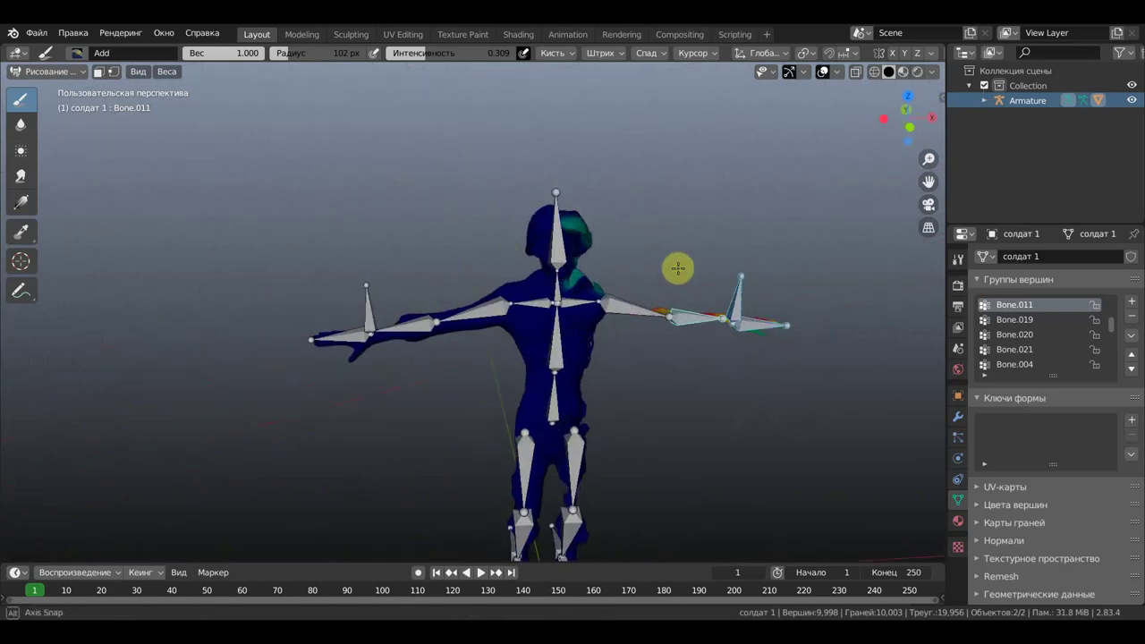
{"action": "scroll", "coordinate": [676, 373], "scroll_direction": "down", "scroll_amount": 2}
{"action": "scroll", "coordinate": [677, 373], "scroll_direction": "down", "scroll_amount": 1}
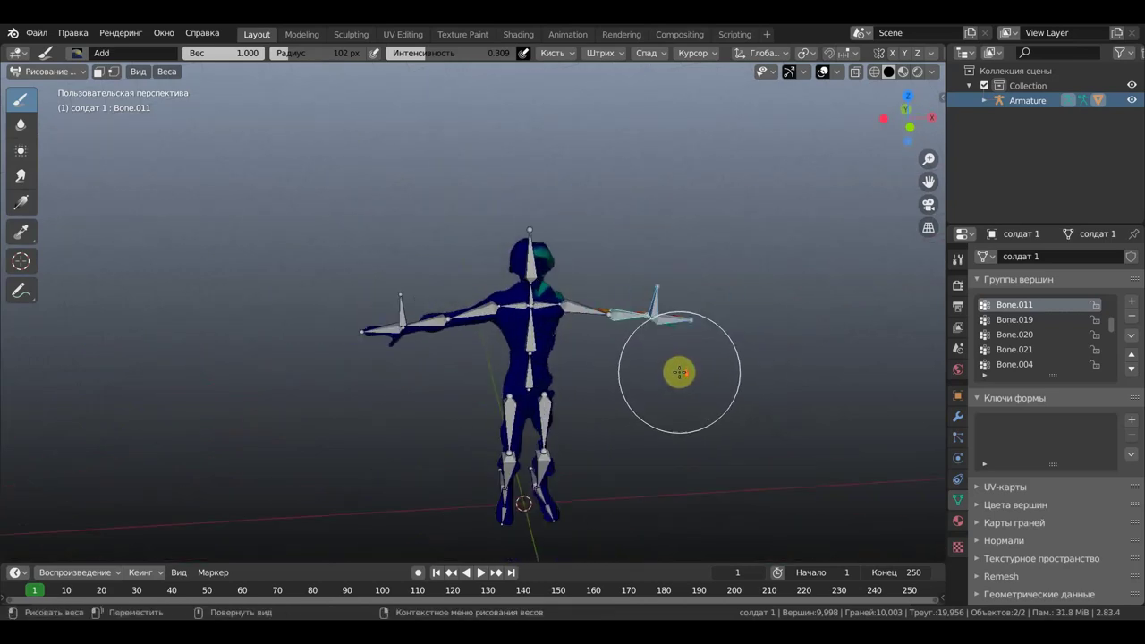
{"action": "scroll", "coordinate": [677, 373], "scroll_direction": "up", "scroll_amount": 4}
{"action": "mouse_move", "coordinate": [710, 376]}
{"action": "middle_mouse_down"}
{"action": "mouse_move", "coordinate": [522, 342]}
{"action": "mouse_move", "coordinate": [726, 360]}
{"action": "mouse_move", "coordinate": [493, 345]}
{"action": "mouse_move", "coordinate": [690, 352]}
{"action": "middle_mouse_up"}
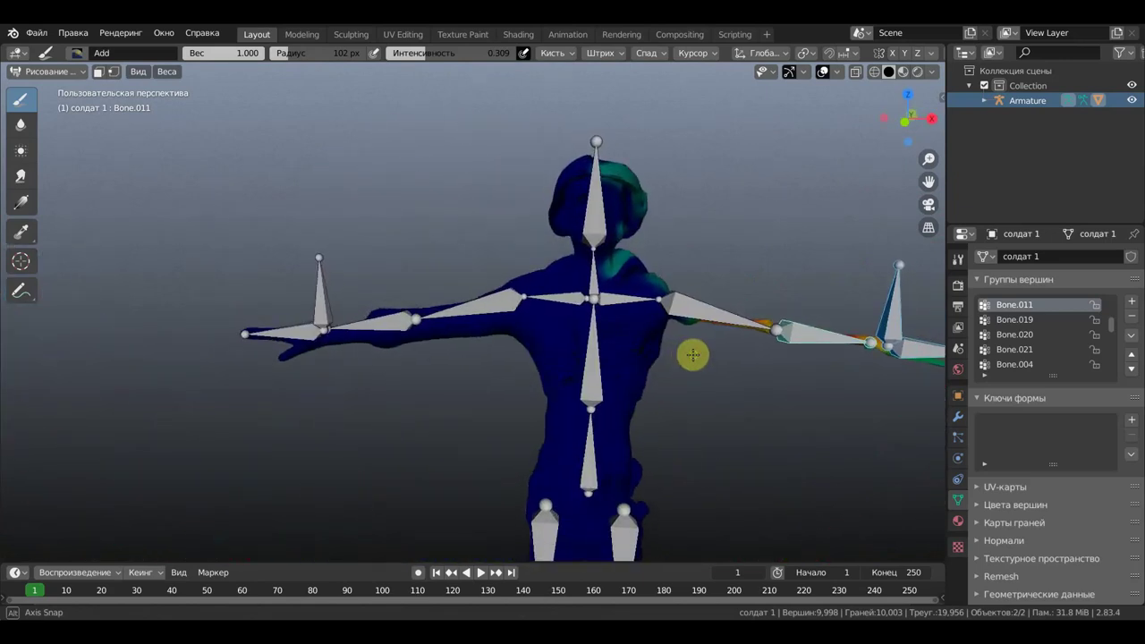
{"action": "scroll", "coordinate": [685, 330], "scroll_direction": "down", "scroll_amount": 3}
{"action": "scroll", "coordinate": [683, 311], "scroll_direction": "up", "scroll_amount": 3}
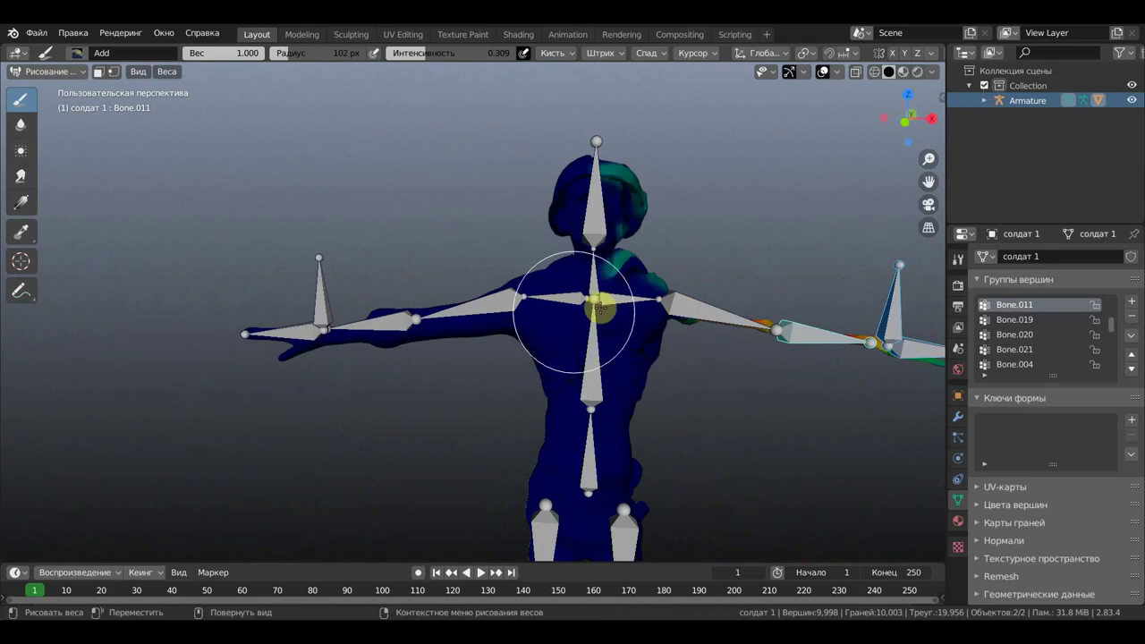
{"action": "scroll", "coordinate": [604, 308], "scroll_direction": "down", "scroll_amount": 2}
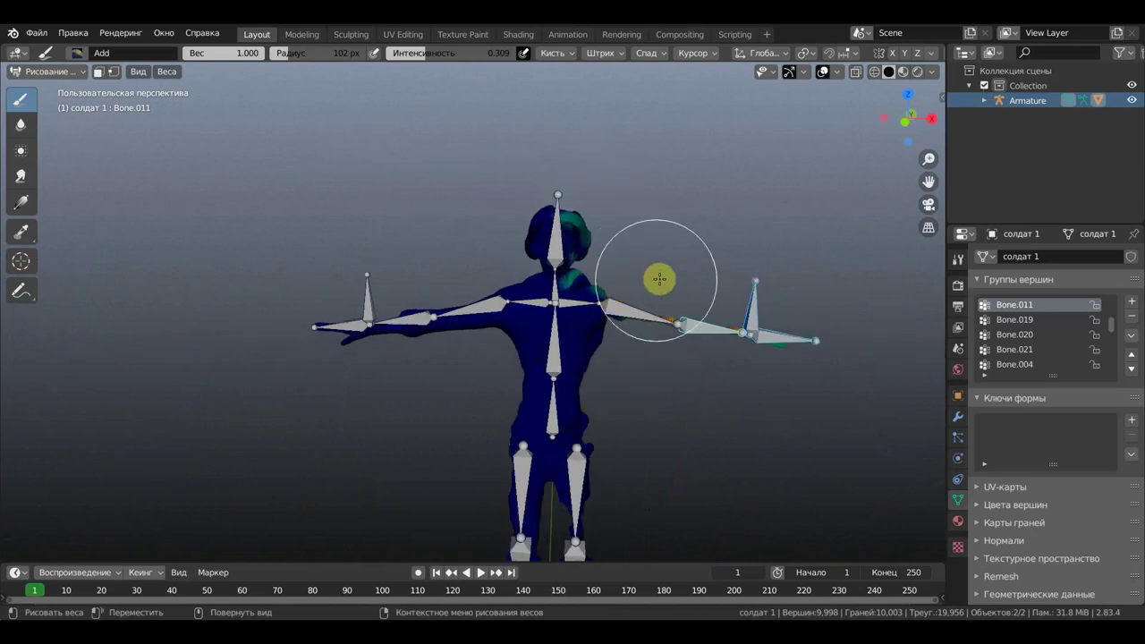
{"action": "scroll", "coordinate": [659, 279], "scroll_direction": "up", "scroll_amount": 4}
{"action": "scroll", "coordinate": [644, 280], "scroll_direction": "down", "scroll_amount": 2}
Paint full red weight over the head, face and the other forearm.
{"action": "mouse_move", "coordinate": [506, 242]}
{"action": "middle_mouse_down"}
{"action": "mouse_move", "coordinate": [439, 259]}
{"action": "mouse_move", "coordinate": [340, 256]}
{"action": "mouse_move", "coordinate": [391, 304]}
{"action": "mouse_move", "coordinate": [626, 208]}
{"action": "middle_mouse_up"}
{"action": "mouse_move", "coordinate": [626, 208]}
{"action": "left_mouse_down"}
{"action": "mouse_move", "coordinate": [614, 218]}
{"action": "mouse_move", "coordinate": [618, 199]}
{"action": "mouse_move", "coordinate": [656, 199]}
{"action": "mouse_move", "coordinate": [611, 250]}
{"action": "mouse_move", "coordinate": [410, 84]}
{"action": "left_mouse_up"}
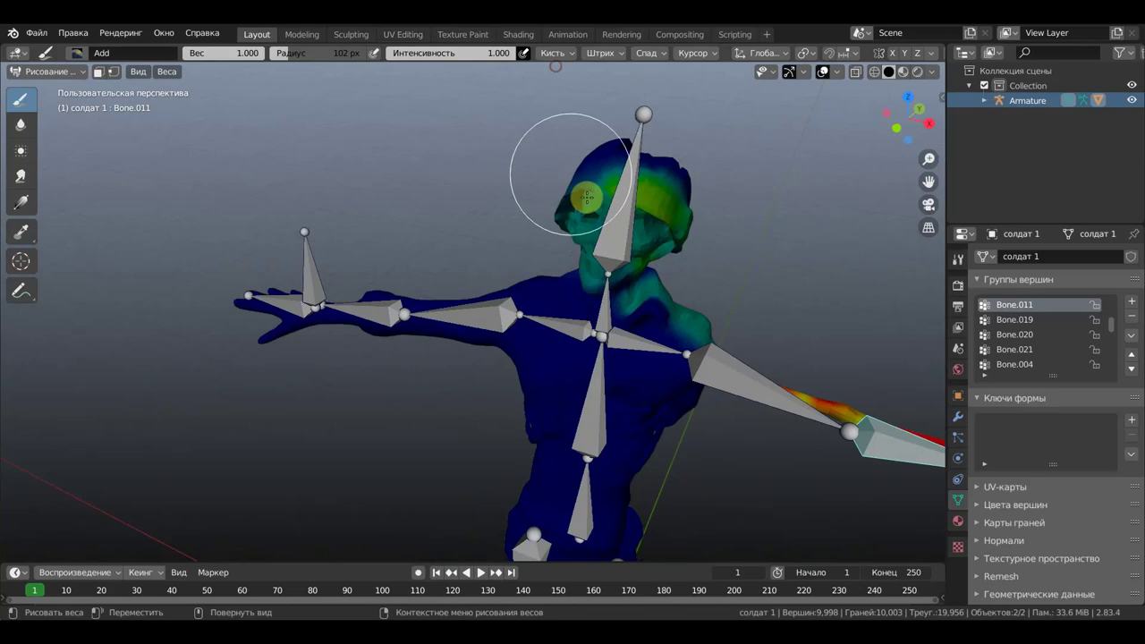
{"action": "mouse_move", "coordinate": [558, 179]}
{"action": "left_mouse_down"}
{"action": "mouse_move", "coordinate": [626, 268]}
{"action": "mouse_move", "coordinate": [629, 184]}
{"action": "mouse_move", "coordinate": [670, 255]}
{"action": "mouse_move", "coordinate": [621, 224]}
{"action": "mouse_move", "coordinate": [600, 241]}
{"action": "mouse_move", "coordinate": [685, 140]}
{"action": "mouse_move", "coordinate": [600, 128]}
{"action": "mouse_move", "coordinate": [614, 127]}
{"action": "left_mouse_up"}
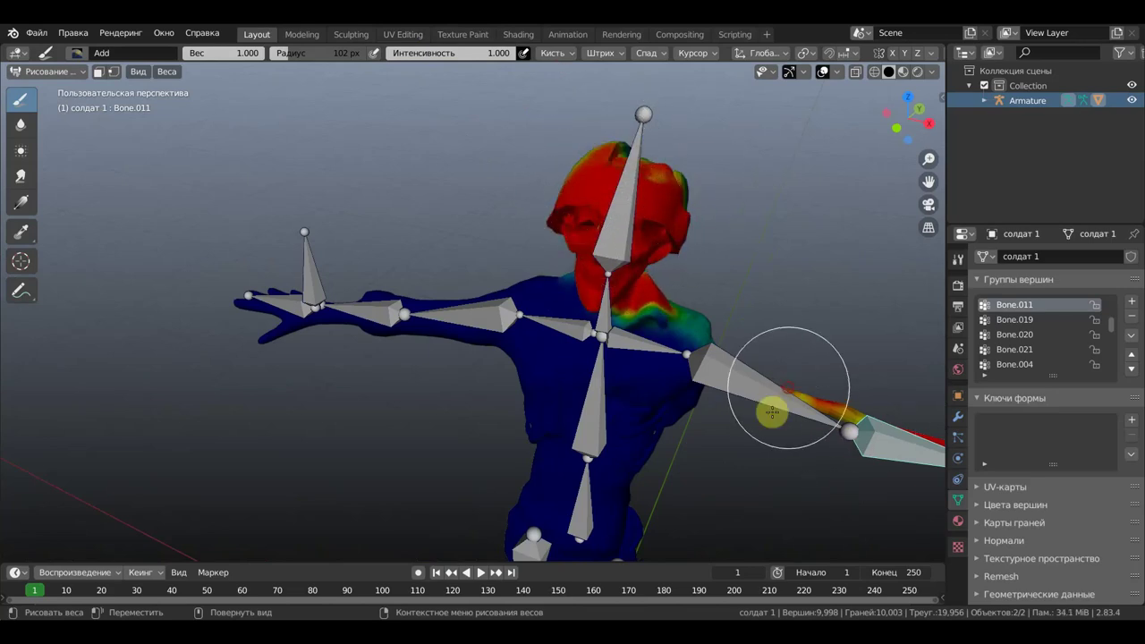
{"action": "mouse_move", "coordinate": [412, 333]}
{"action": "left_mouse_down"}
{"action": "mouse_move", "coordinate": [441, 345]}
{"action": "mouse_move", "coordinate": [454, 337]}
{"action": "mouse_move", "coordinate": [383, 307]}
{"action": "mouse_move", "coordinate": [265, 317]}
{"action": "mouse_move", "coordinate": [301, 314]}
{"action": "mouse_move", "coordinate": [454, 352]}
{"action": "mouse_move", "coordinate": [519, 293]}
{"action": "mouse_move", "coordinate": [546, 385]}
{"action": "mouse_move", "coordinate": [591, 309]}
{"action": "mouse_move", "coordinate": [671, 357]}
{"action": "mouse_move", "coordinate": [676, 391]}
{"action": "mouse_move", "coordinate": [549, 456]}
{"action": "mouse_move", "coordinate": [634, 492]}
{"action": "mouse_move", "coordinate": [657, 427]}
{"action": "left_mouse_up"}
{"action": "scroll", "coordinate": [658, 428], "scroll_direction": "down", "scroll_amount": 5}
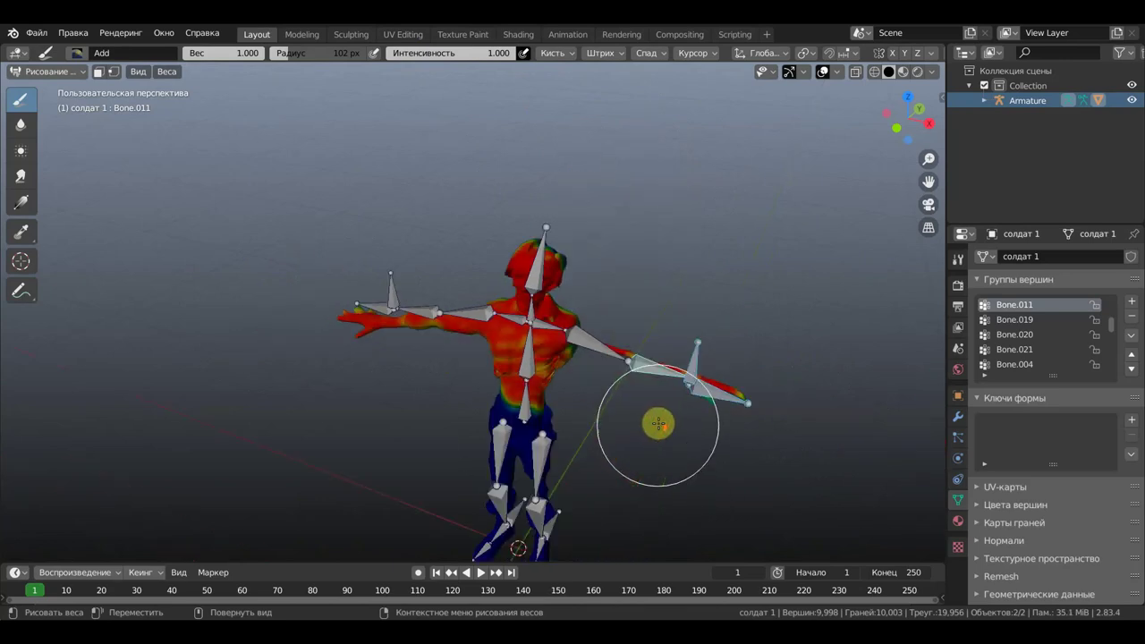